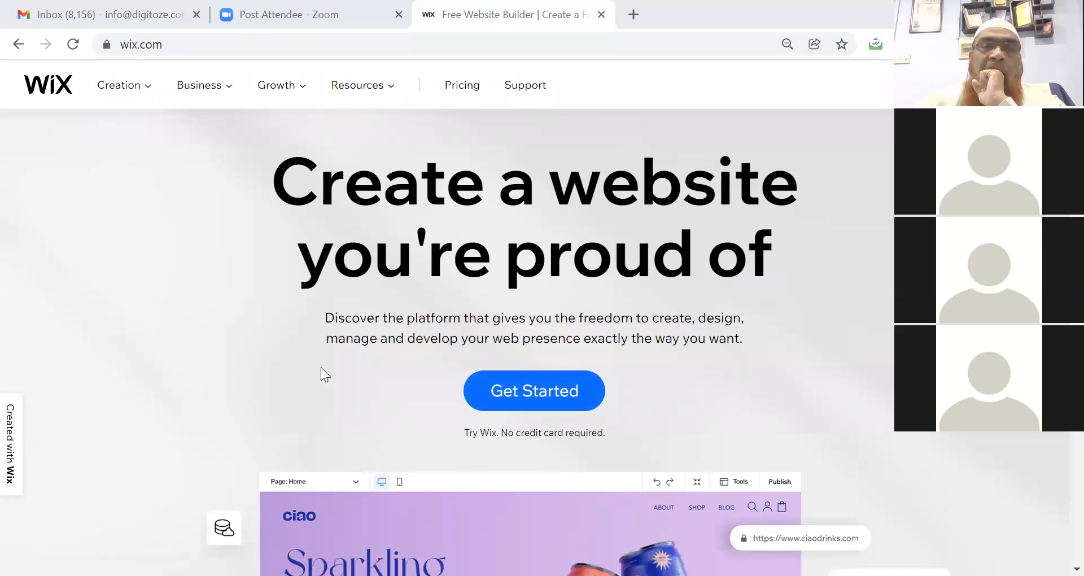
Start creating a new website from Get Started and switch to the sign-up form.
scroll(321, 367, "down", 2)
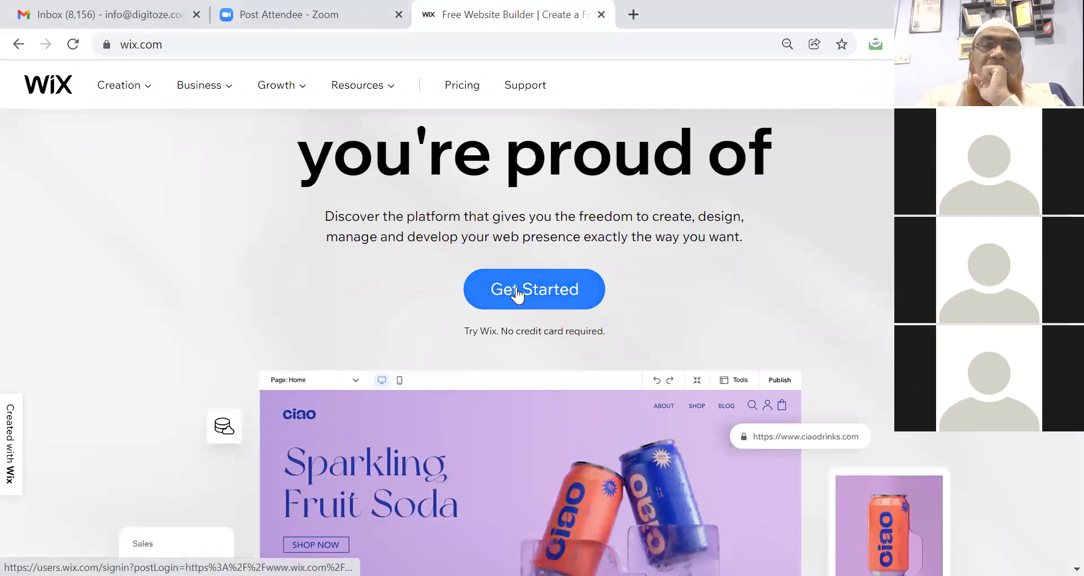
left_click(517, 295)
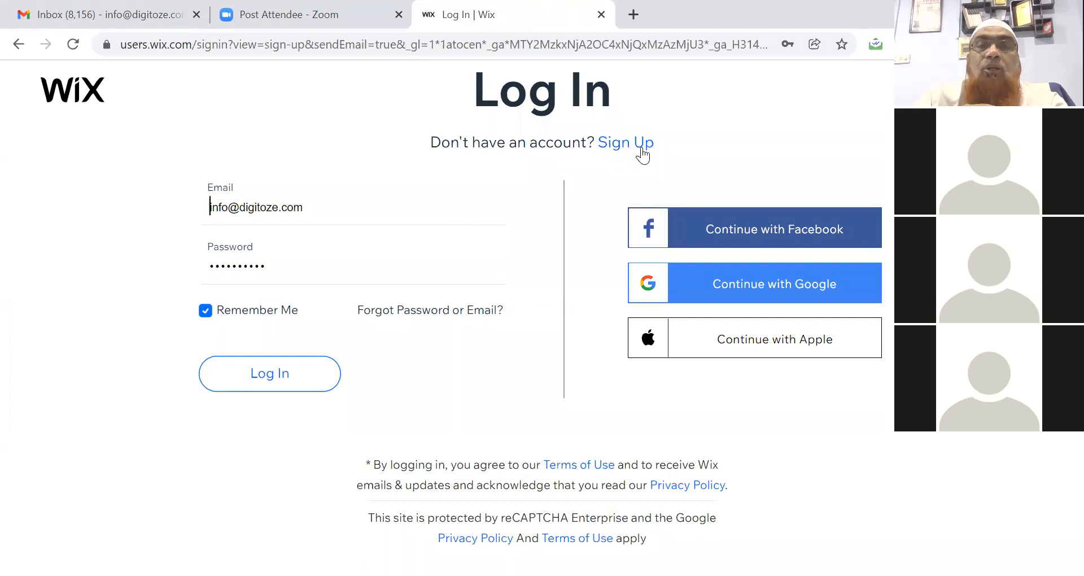
left_click_drag(653, 149, 600, 148)
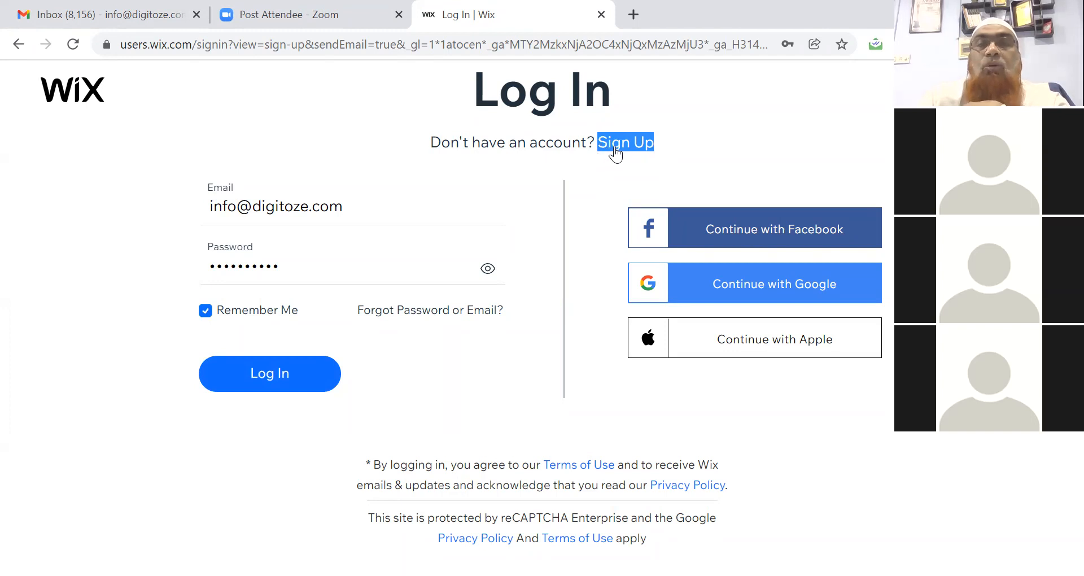
left_click(616, 147)
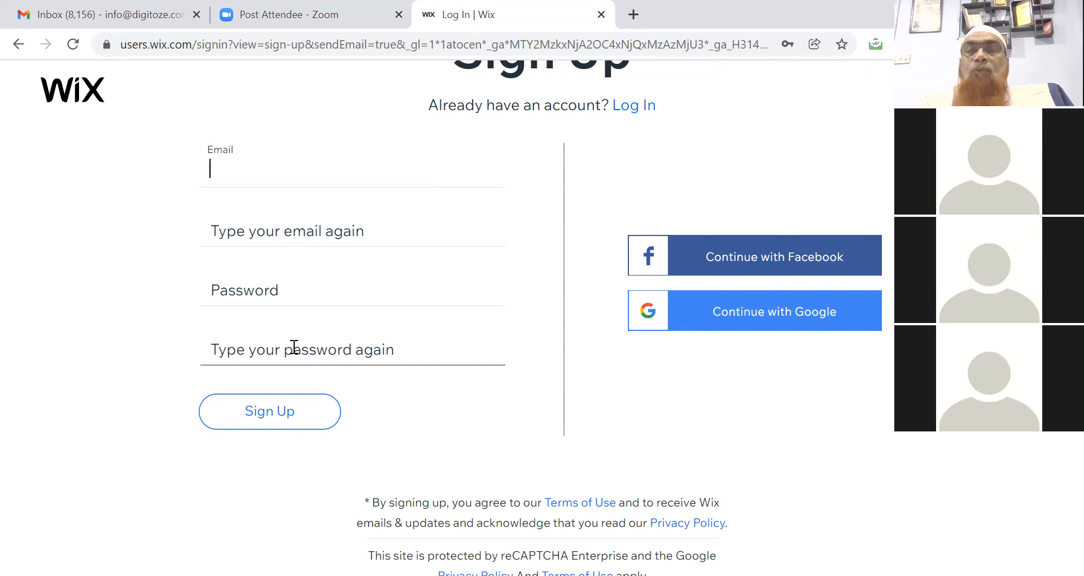
Return to the login form with saved credentials autofilled and pass the reCAPTCHA check.
left_click(645, 103)
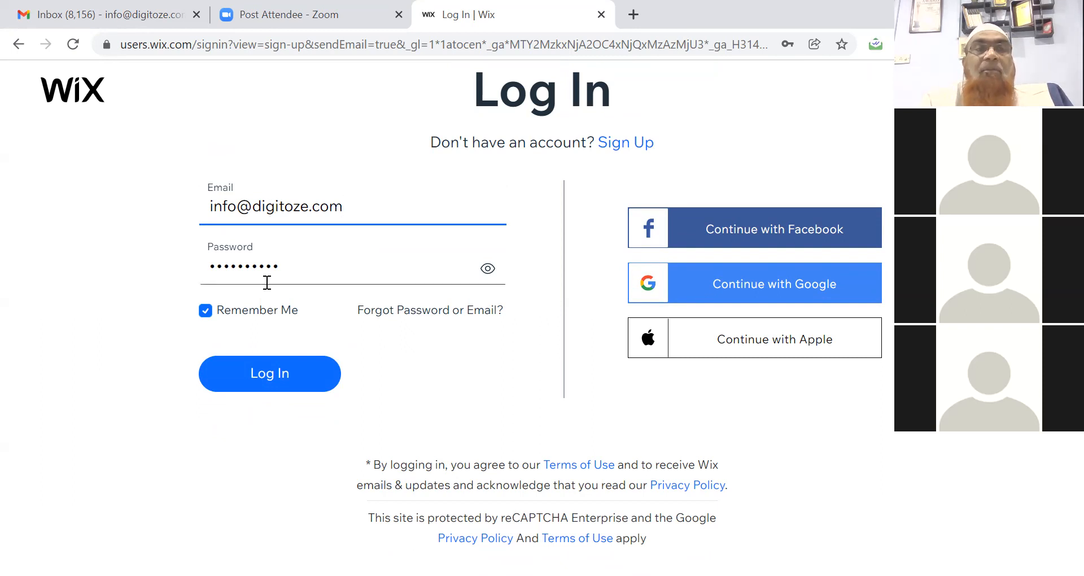
left_click(278, 384)
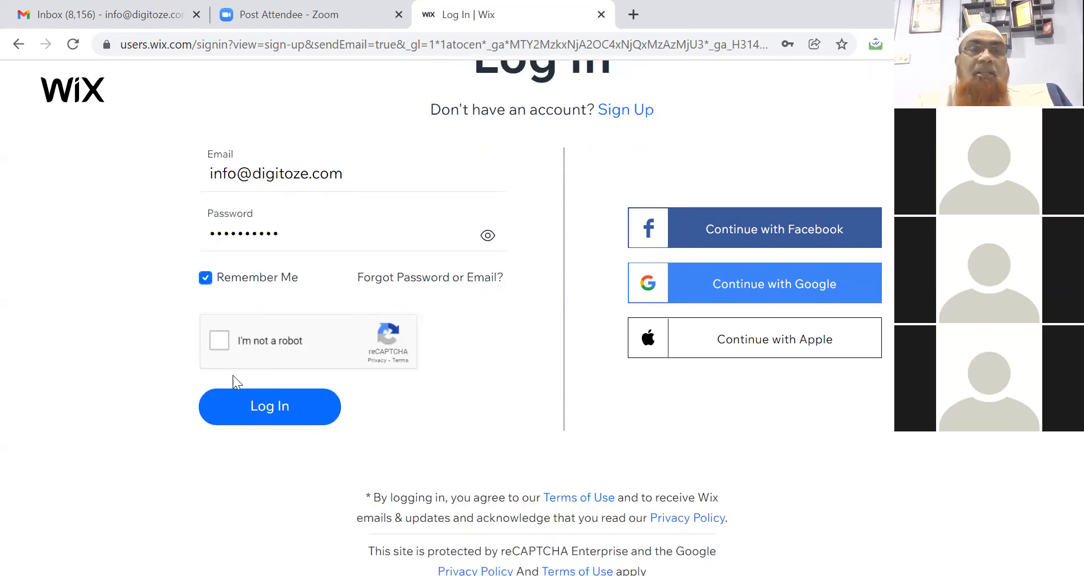
left_click(216, 345)
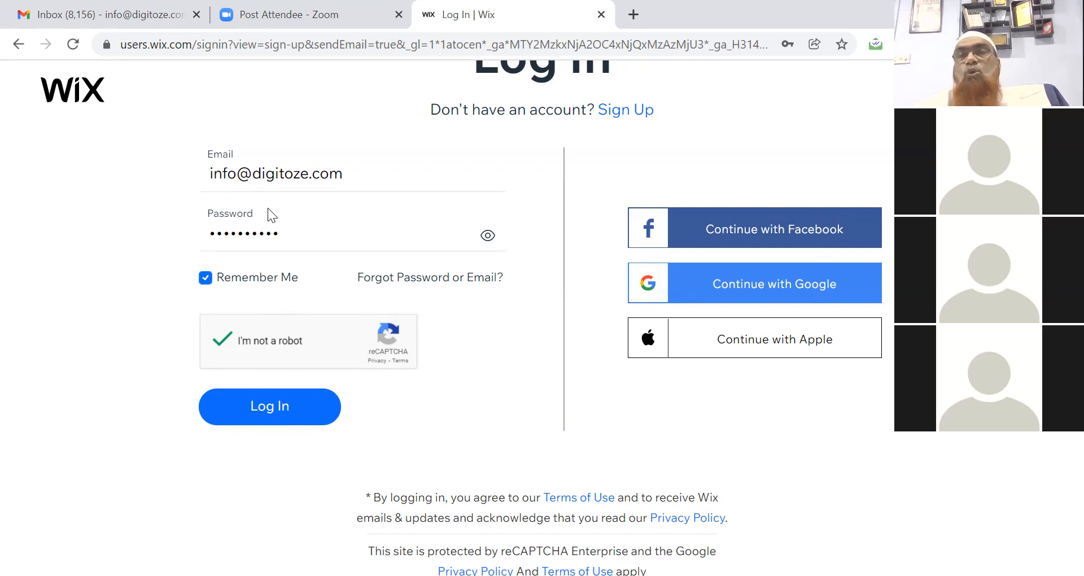
Log in, look over the existing sites in My Sites, then choose Create New Site.
left_click(263, 411)
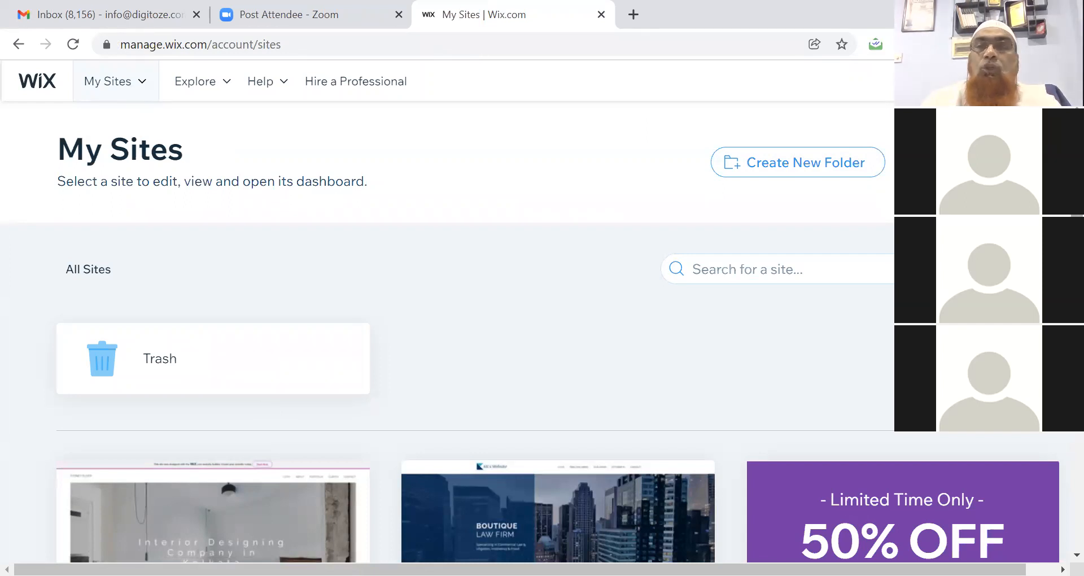
scroll(475, 339, "down", 5)
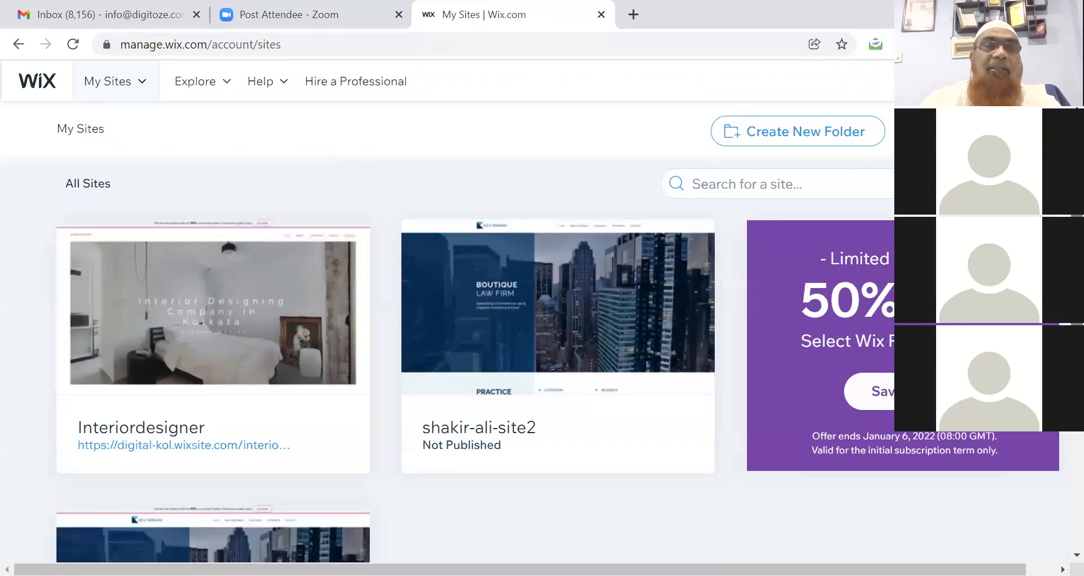
scroll(474, 339, "down", 3)
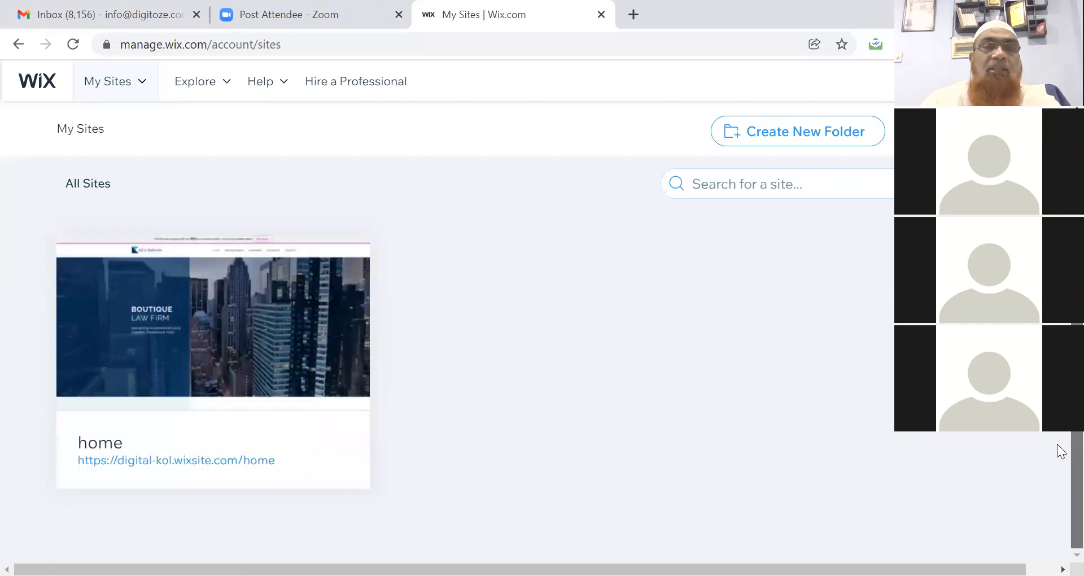
scroll(1058, 450, "up", 8)
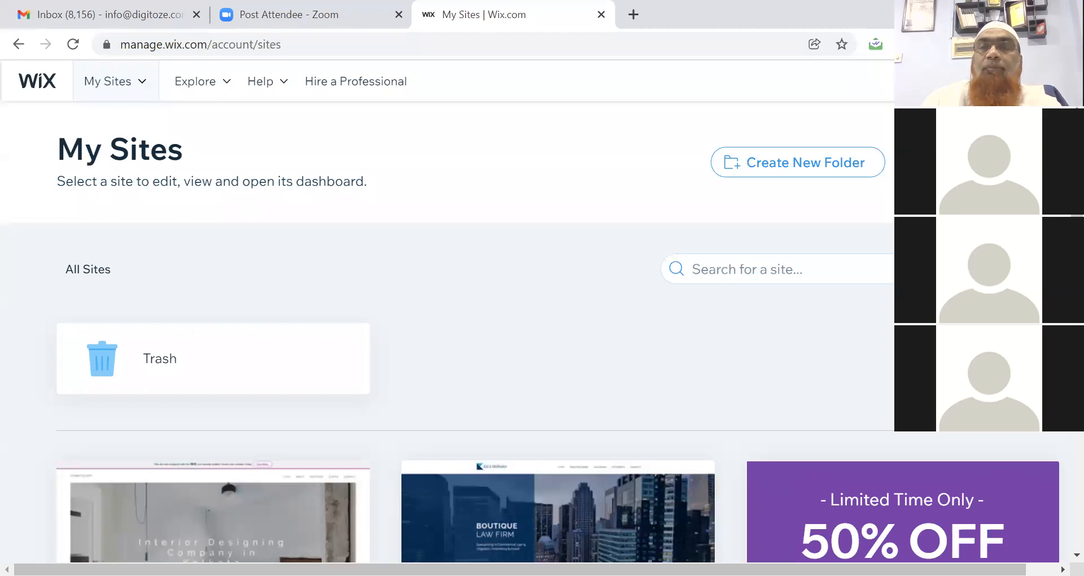
left_click(978, 162)
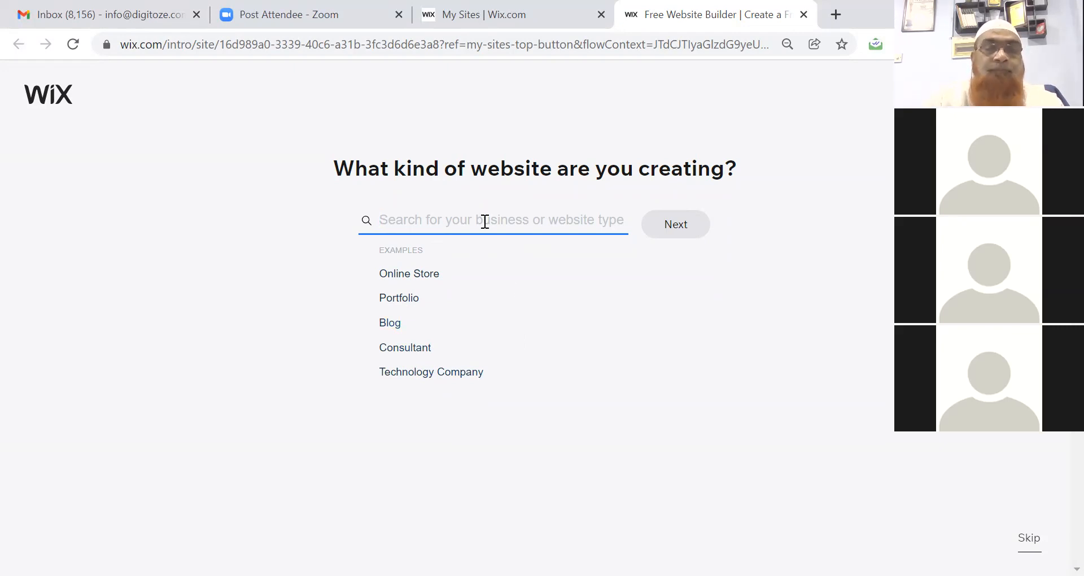
Search 'Digita', pick Digital Marketing Agency as the site type, and continue.
type("Di")
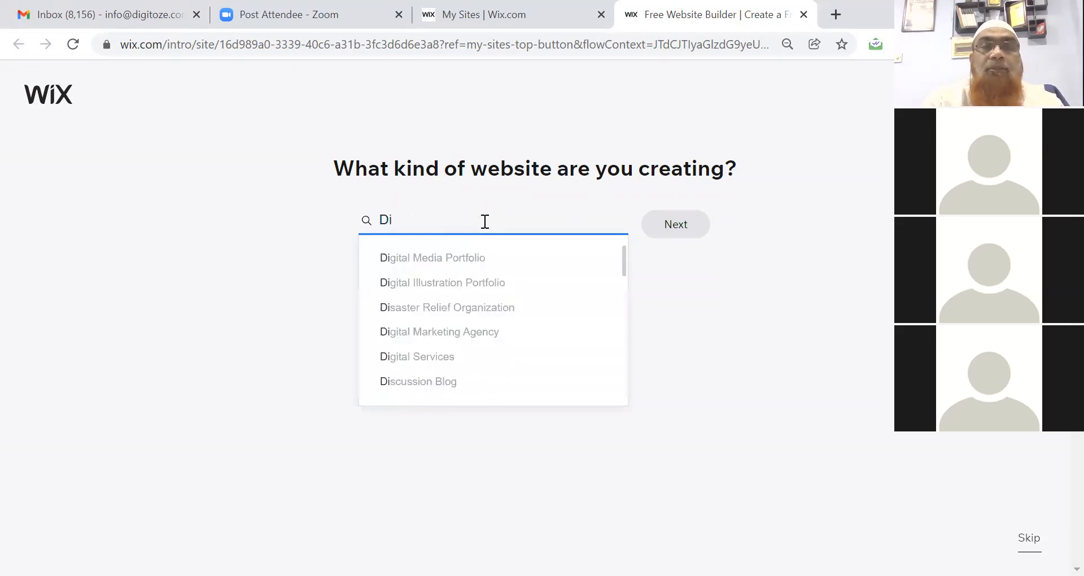
type("gita")
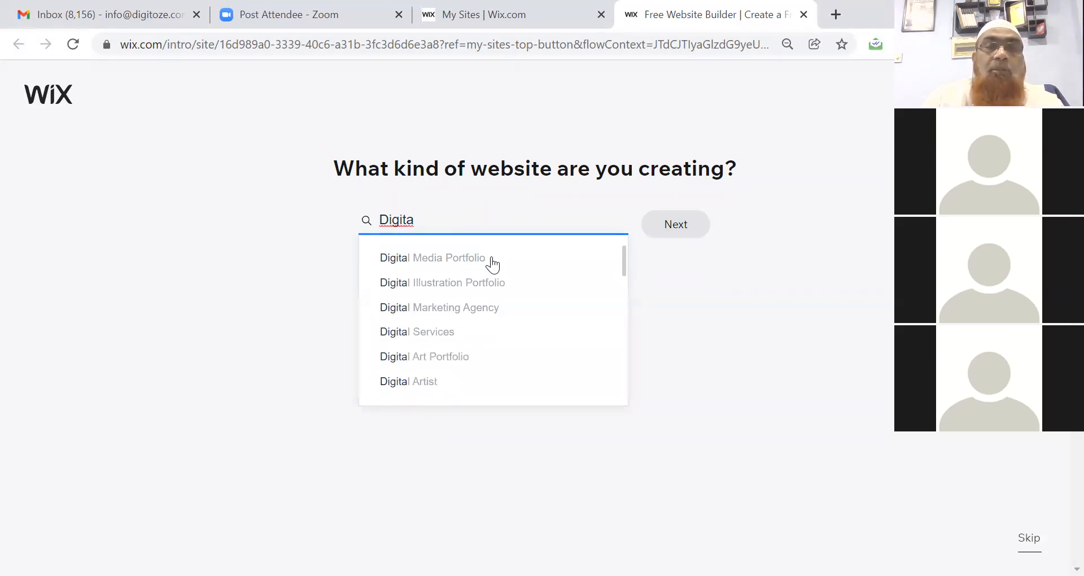
left_click(476, 310)
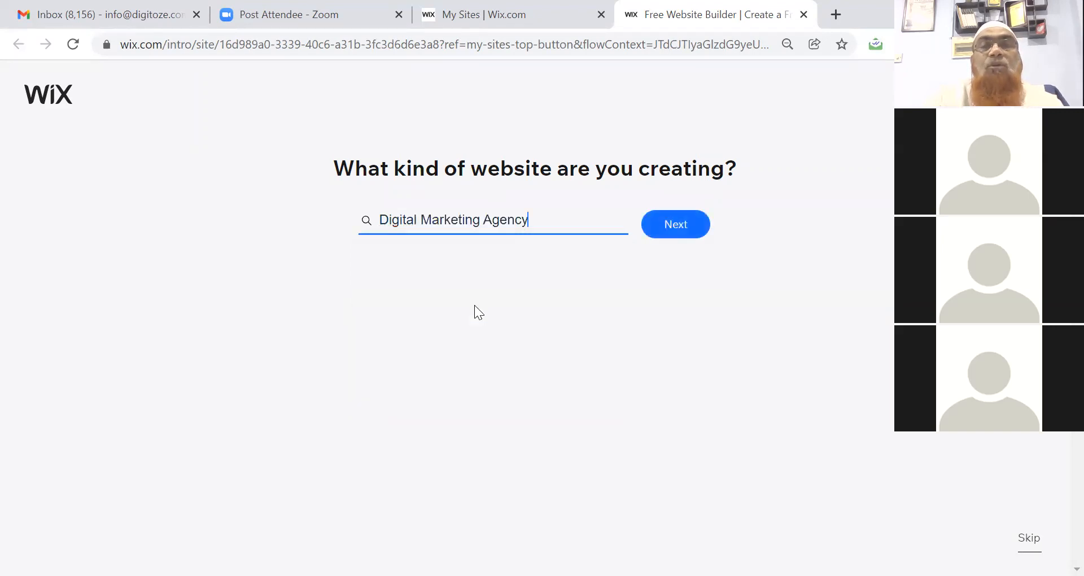
left_click(676, 225)
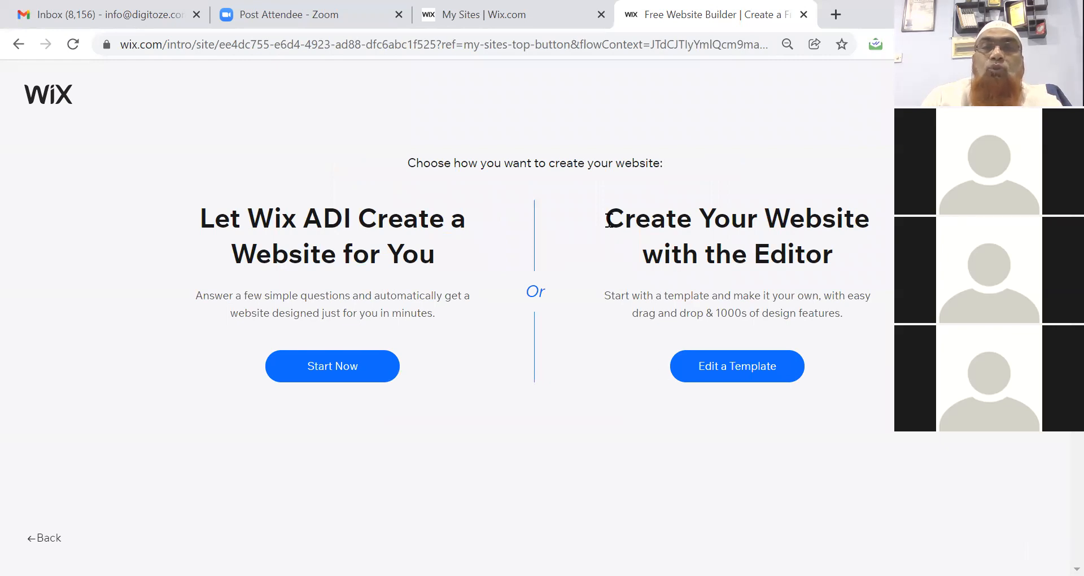
Choose Edit a Template to build the site in the Editor instead of Wix ADI.
left_click_drag(609, 221, 834, 257)
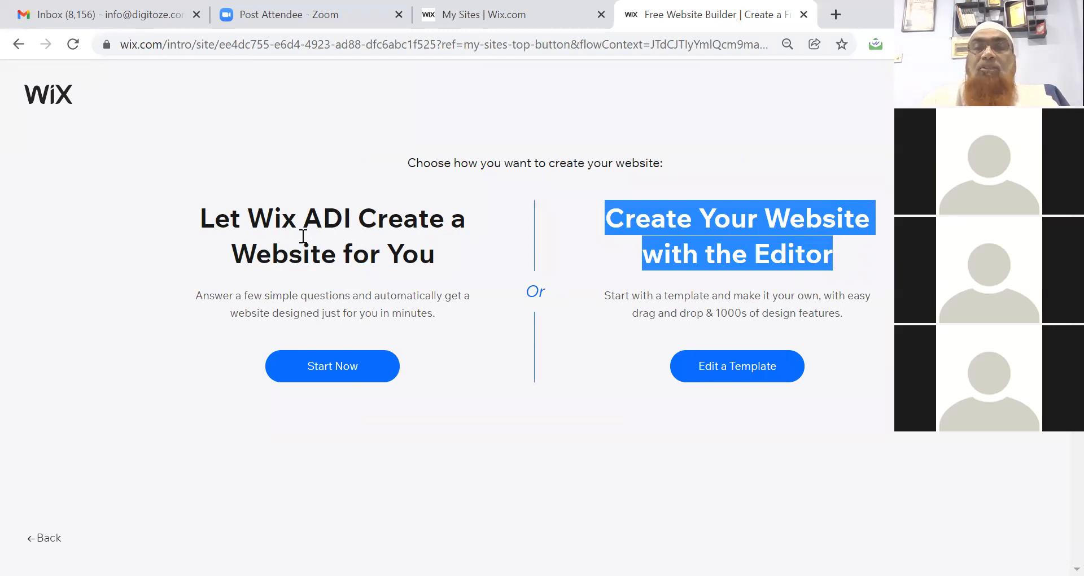
left_click(613, 317)
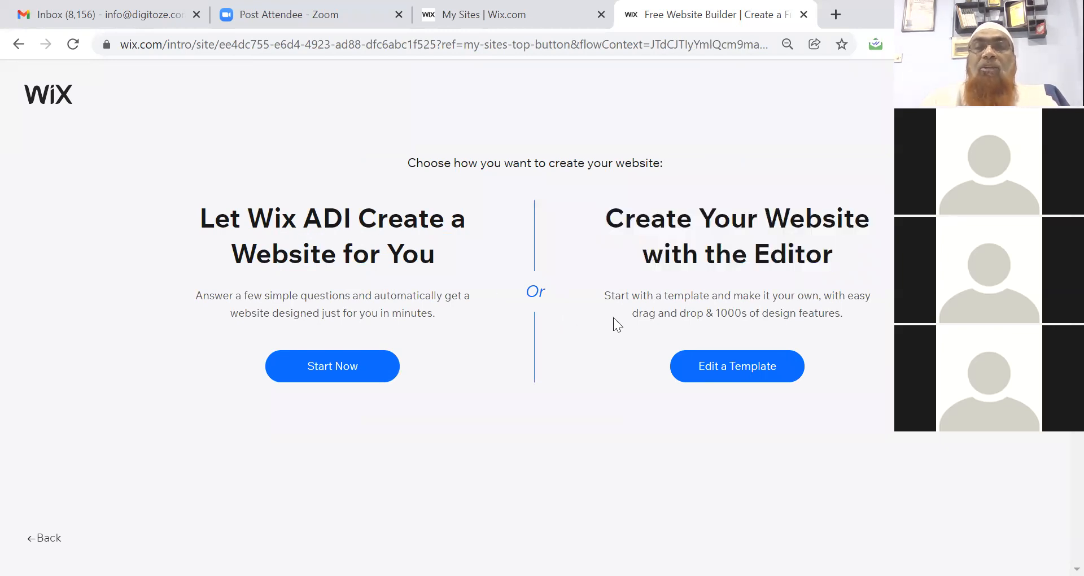
left_click(748, 374)
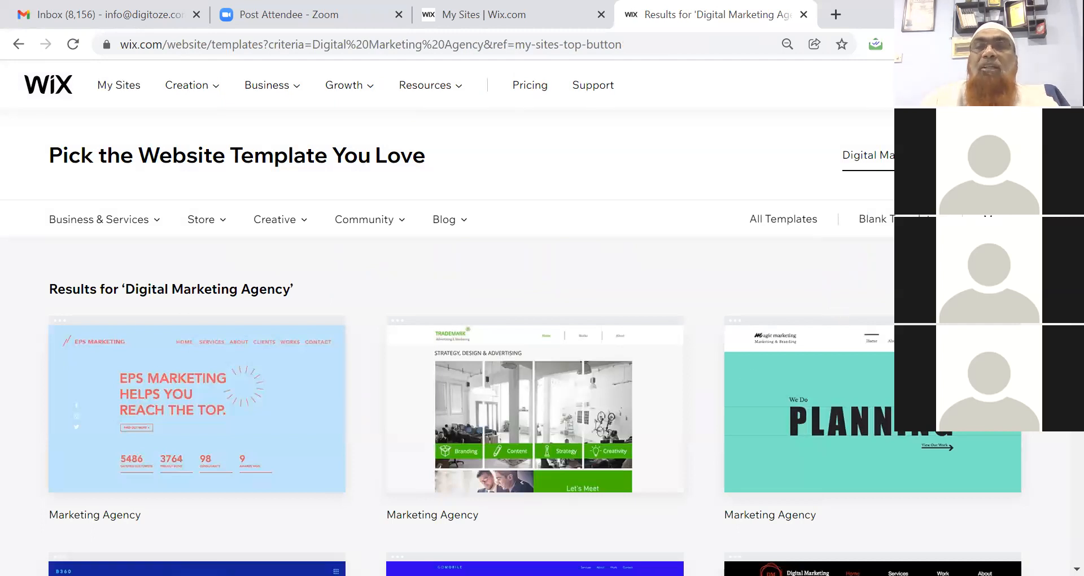
Scroll through the first page of Digital Marketing Agency template results.
scroll(508, 338, "down", 3)
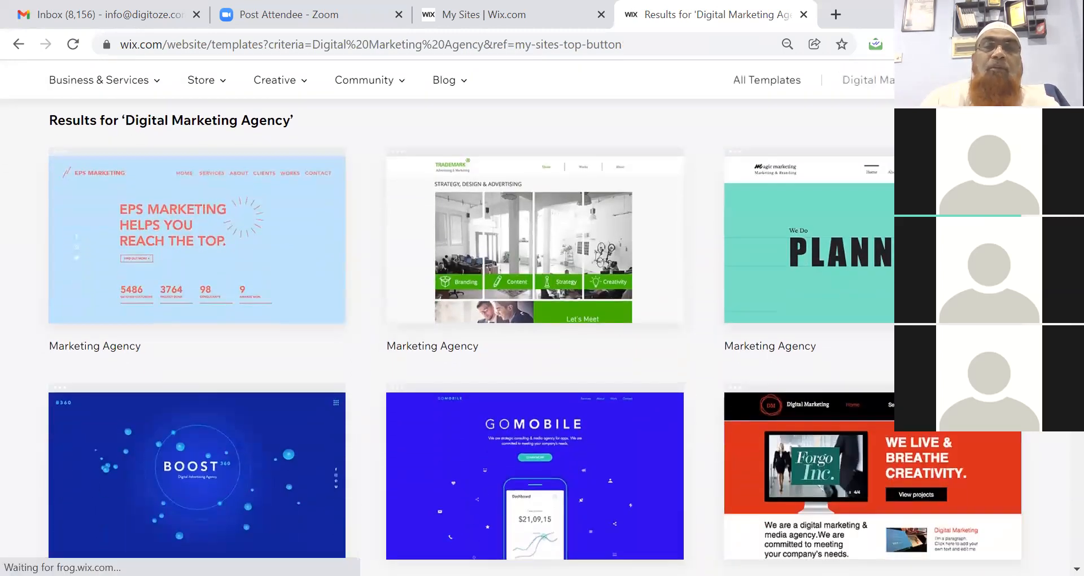
scroll(508, 339, "down", 6)
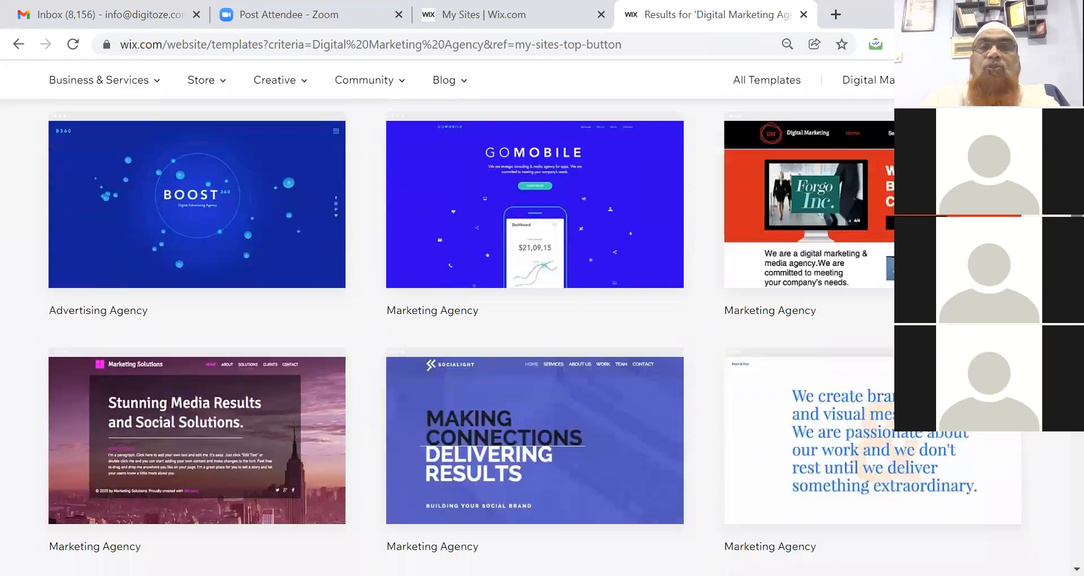
scroll(508, 338, "down", 3)
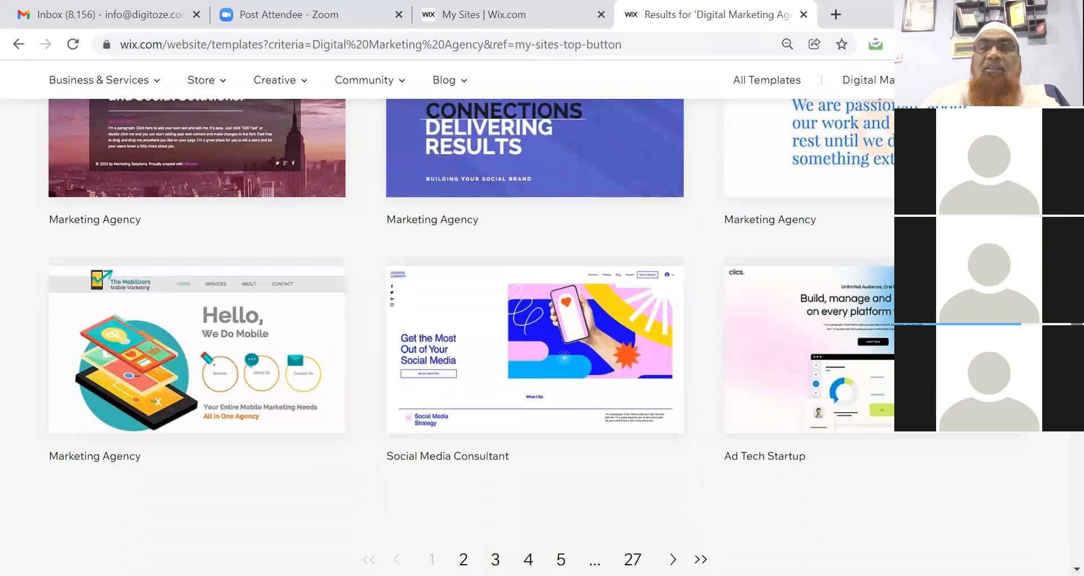
scroll(508, 339, "up", 3)
scroll(508, 339, "down", 5)
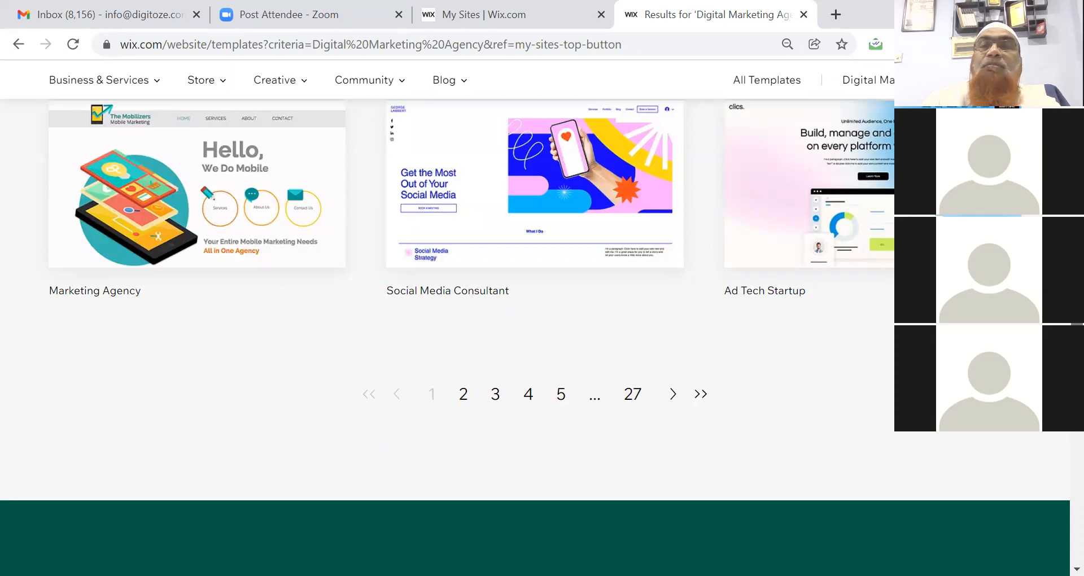
scroll(509, 339, "up", 4)
scroll(508, 339, "down", 3)
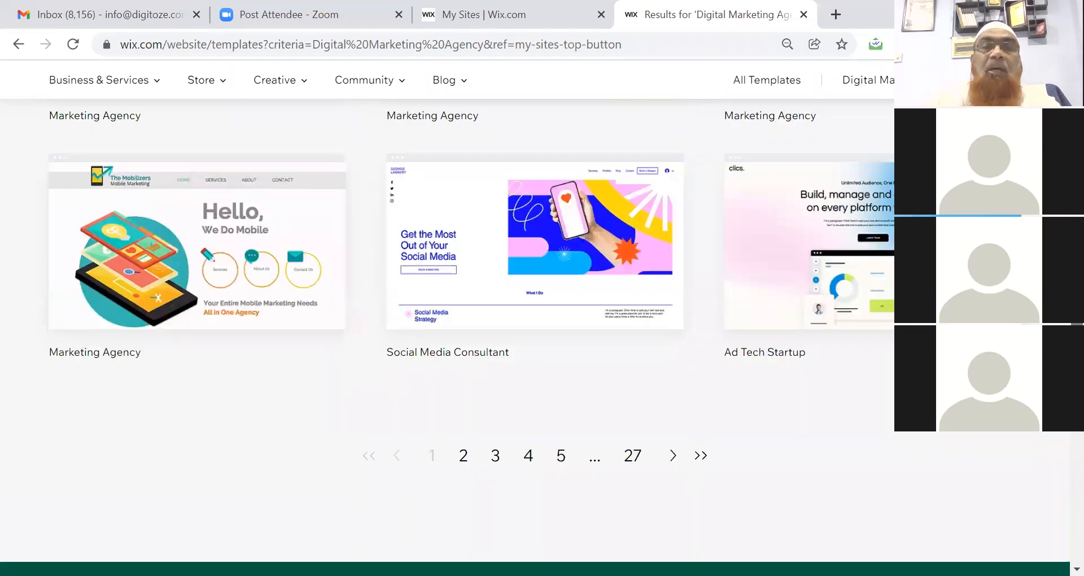
scroll(508, 339, "down", 2)
scroll(509, 339, "up", 15)
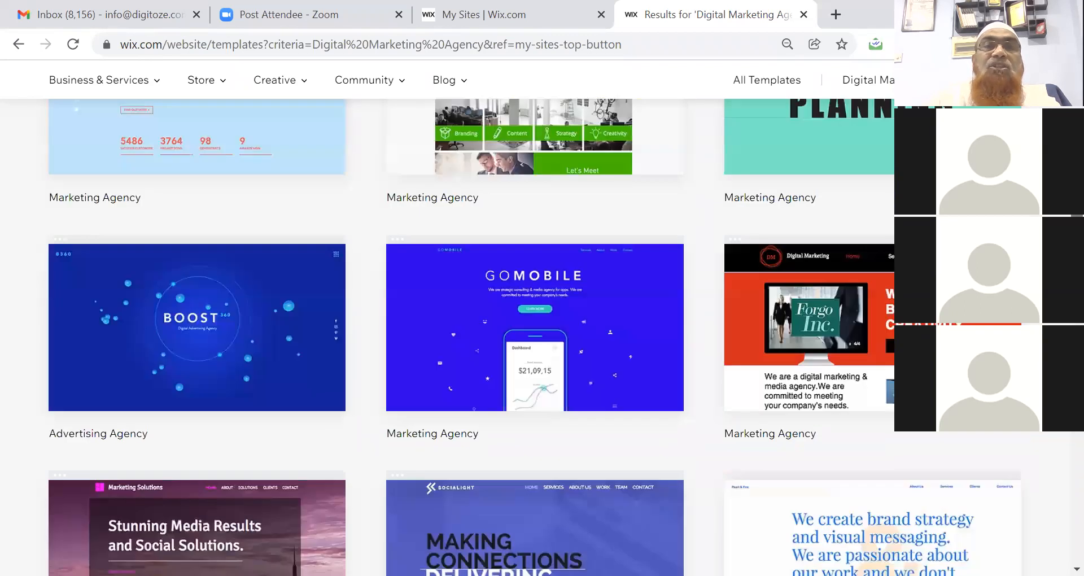
scroll(508, 338, "down", 1)
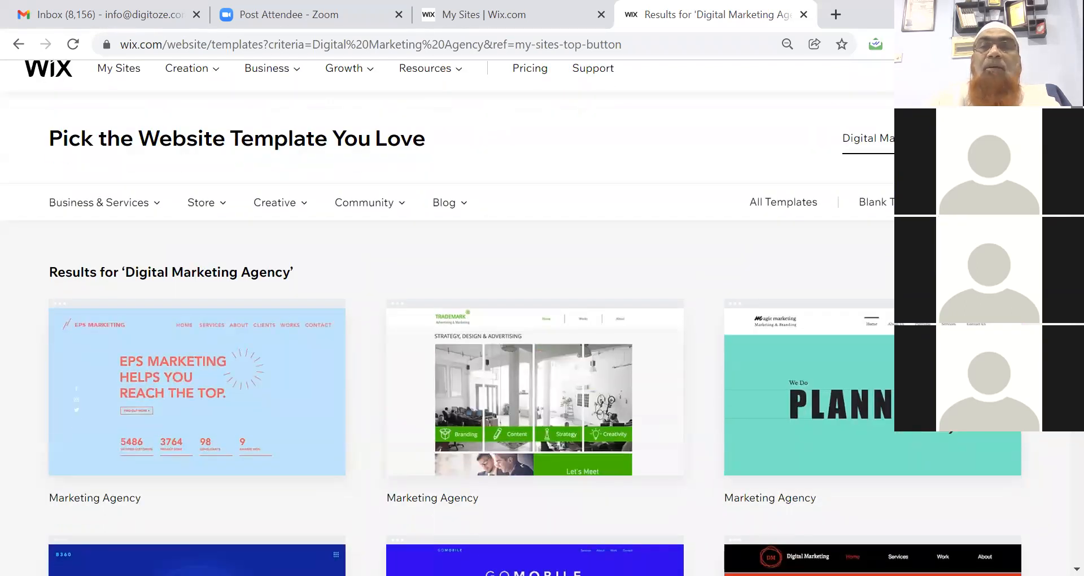
scroll(508, 339, "down", 7)
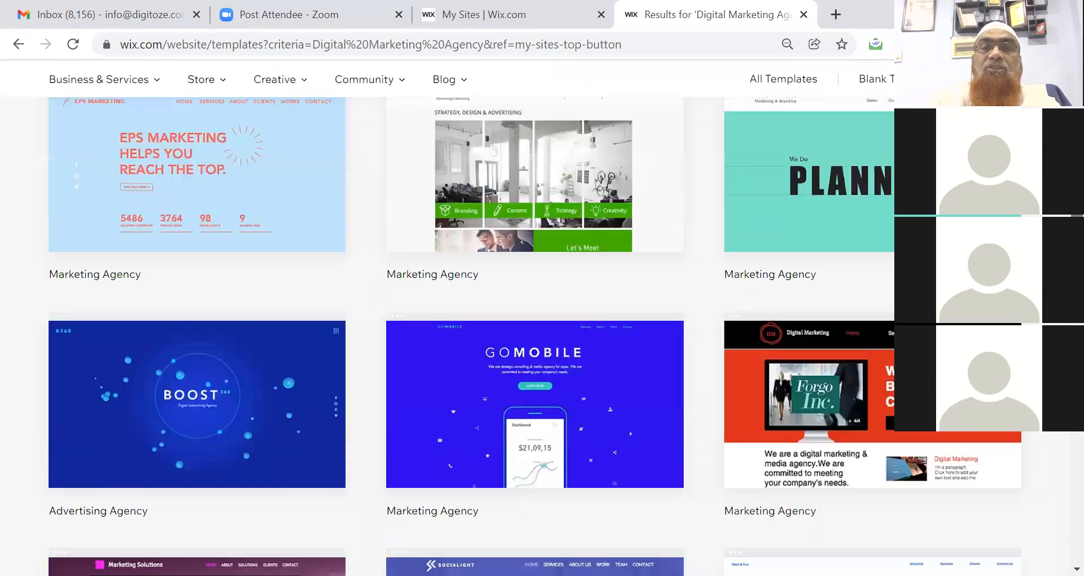
scroll(591, 318, "down", 9)
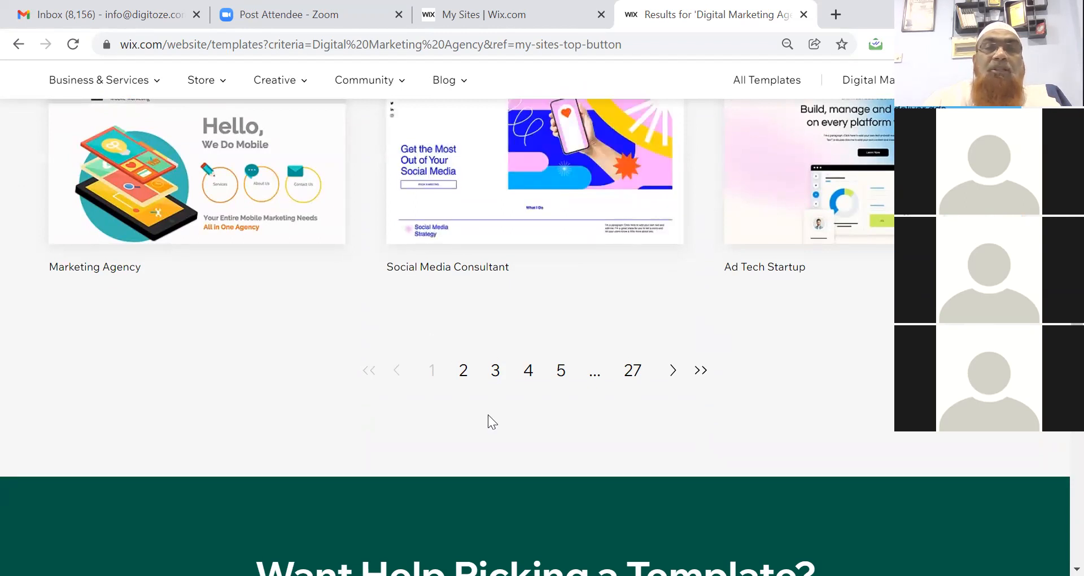
Go to page 2 of the results and scroll down to the pagination bar.
left_click(463, 371)
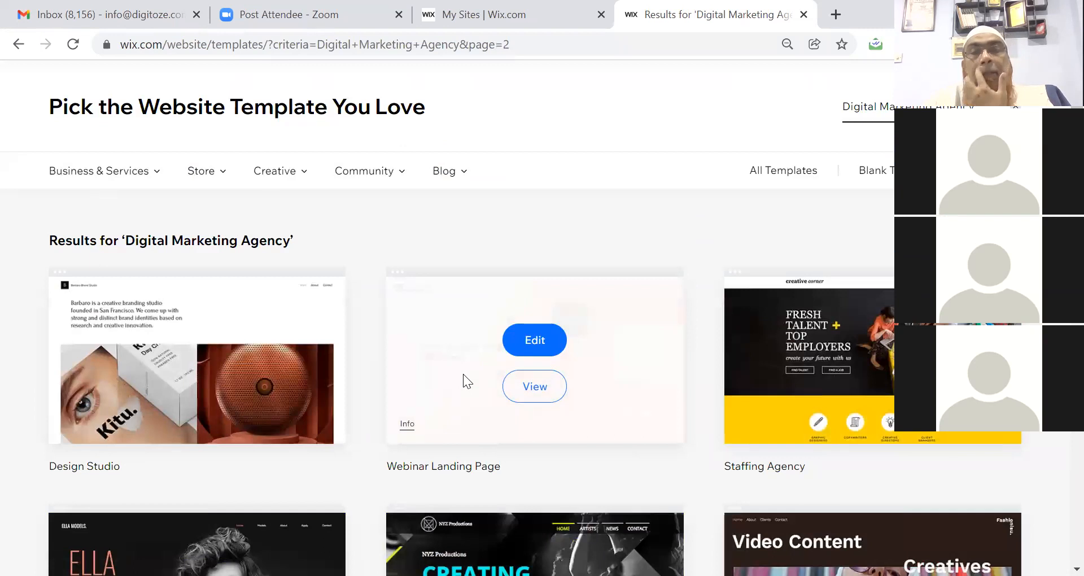
scroll(463, 373, "down", 3)
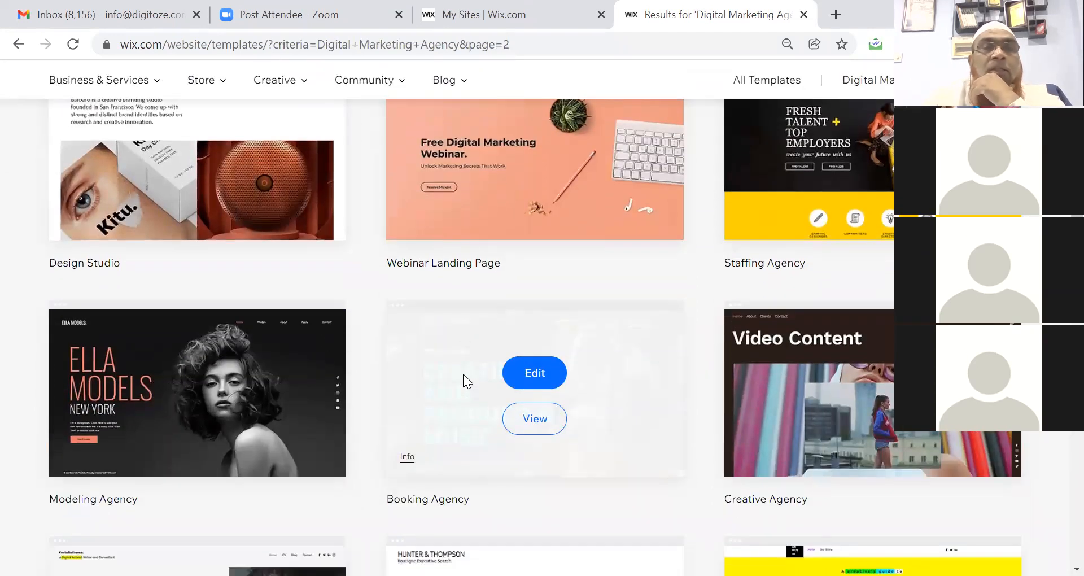
scroll(463, 374, "up", 1)
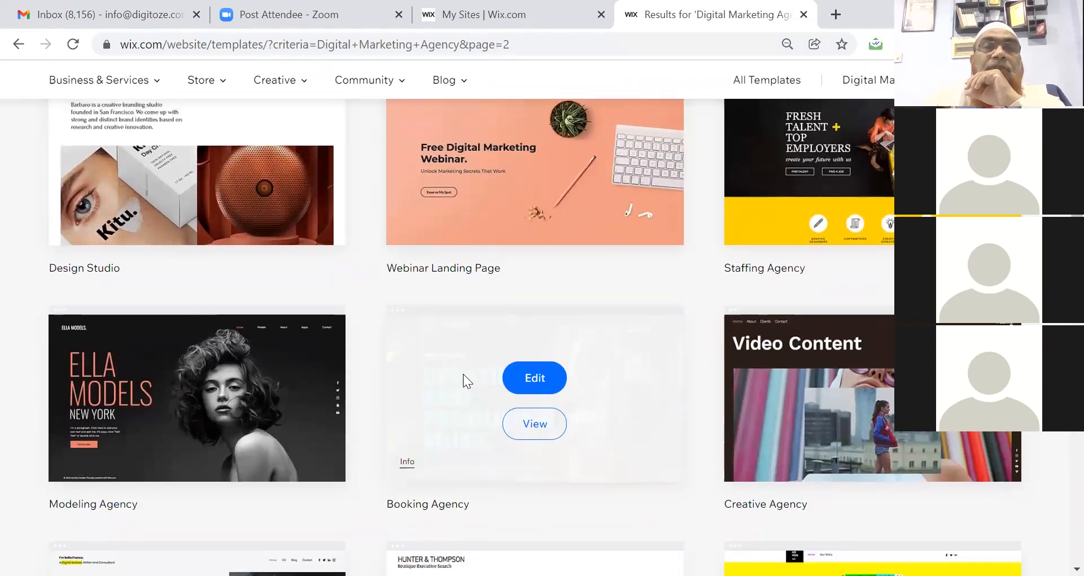
scroll(463, 374, "down", 4)
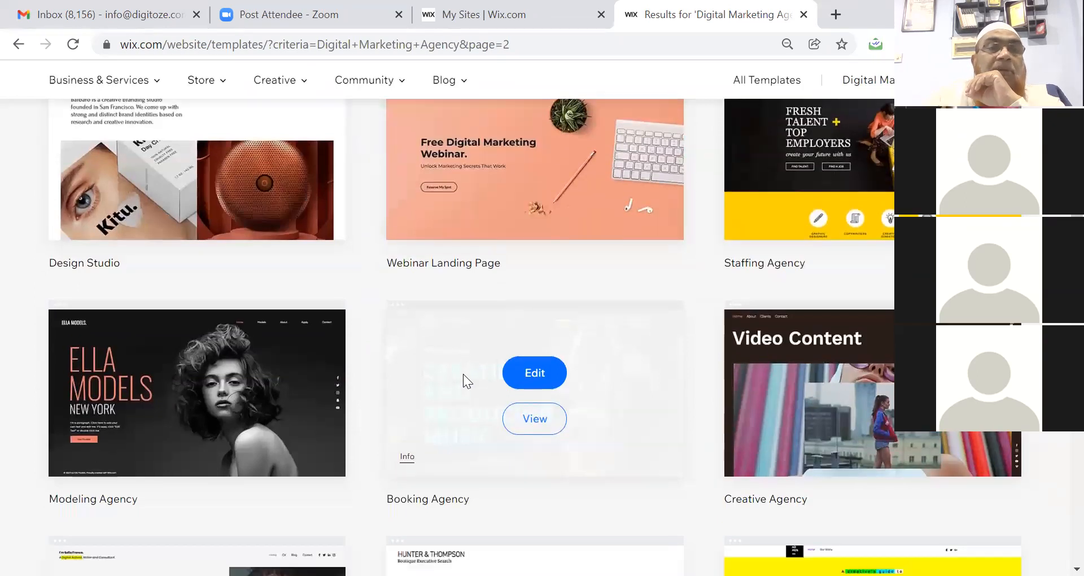
scroll(463, 374, "down", 3)
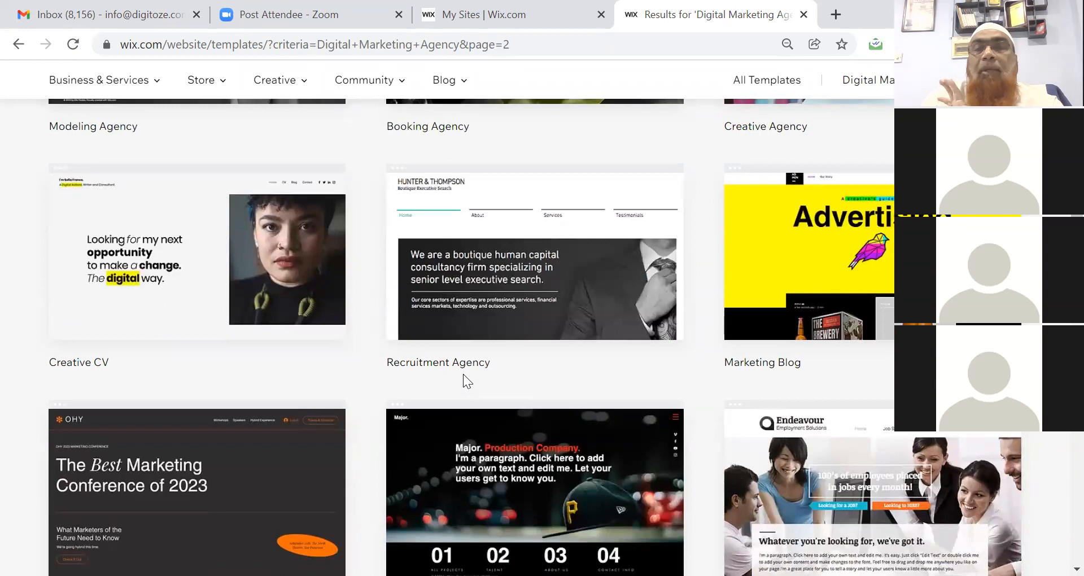
scroll(463, 374, "down", 2)
scroll(463, 374, "down", 3)
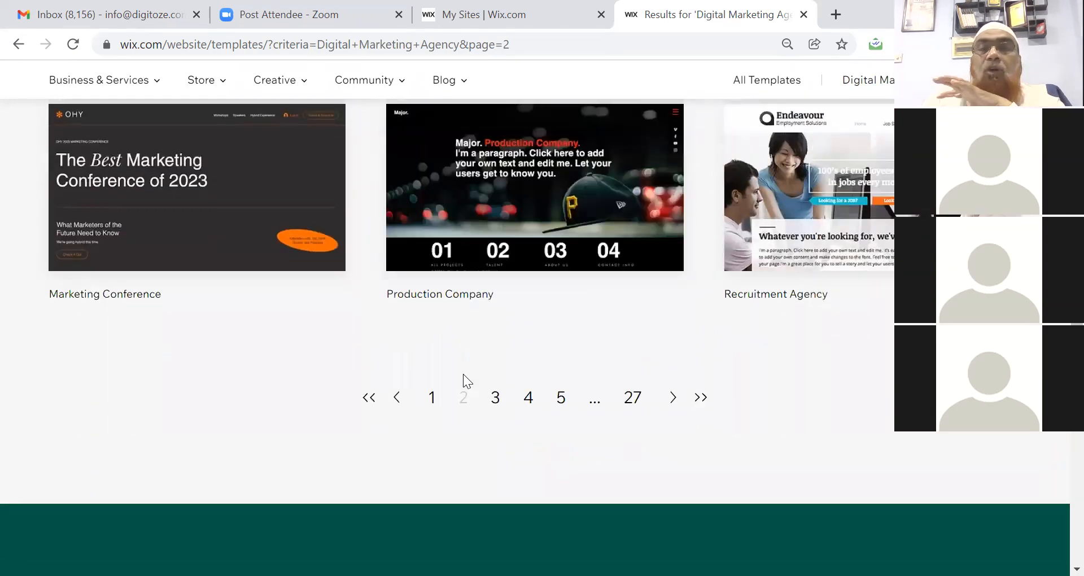
Return to results page 1 and open the Social Media Consultant template in the Editor.
left_click(431, 397)
scroll(431, 395, "down", 4)
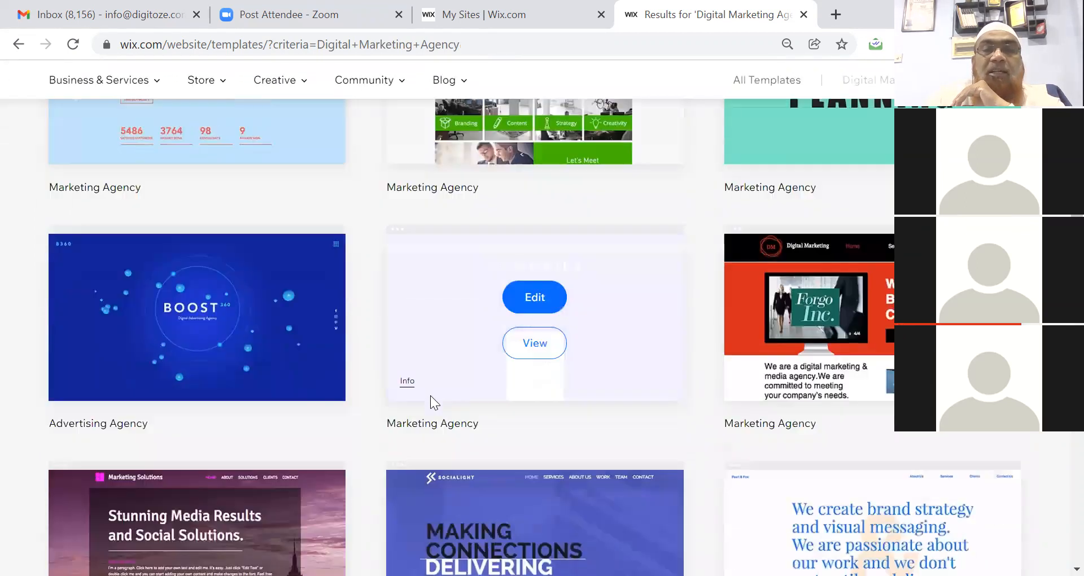
scroll(431, 401, "down", 7)
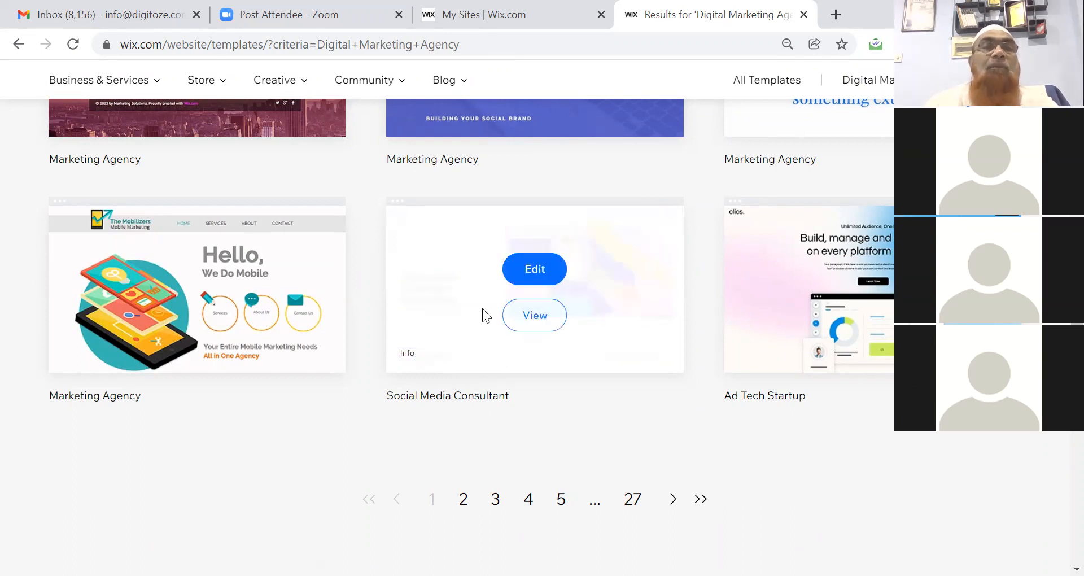
mouse_move(156, 85)
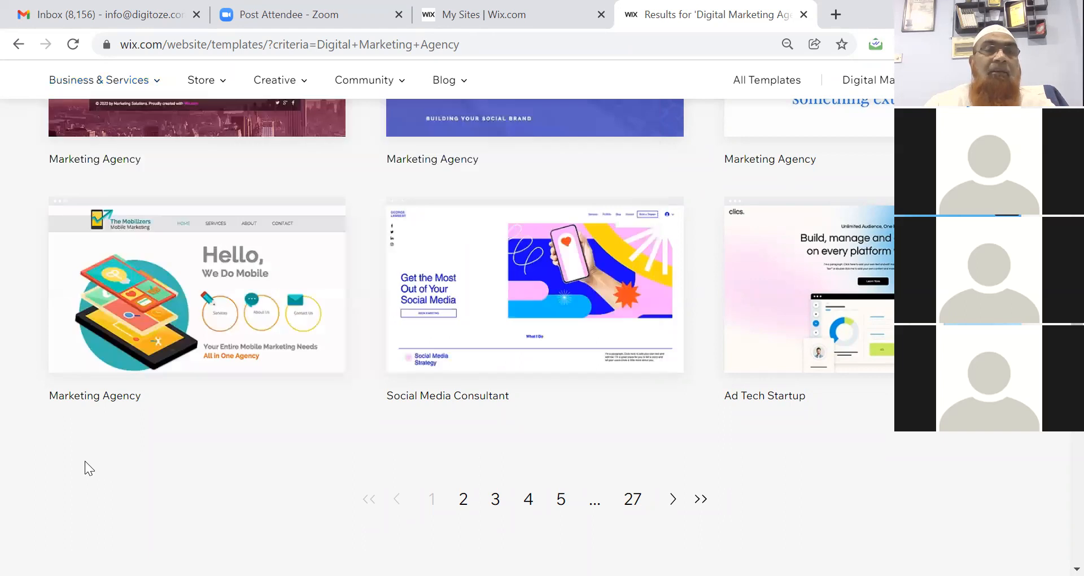
mouse_move(497, 298)
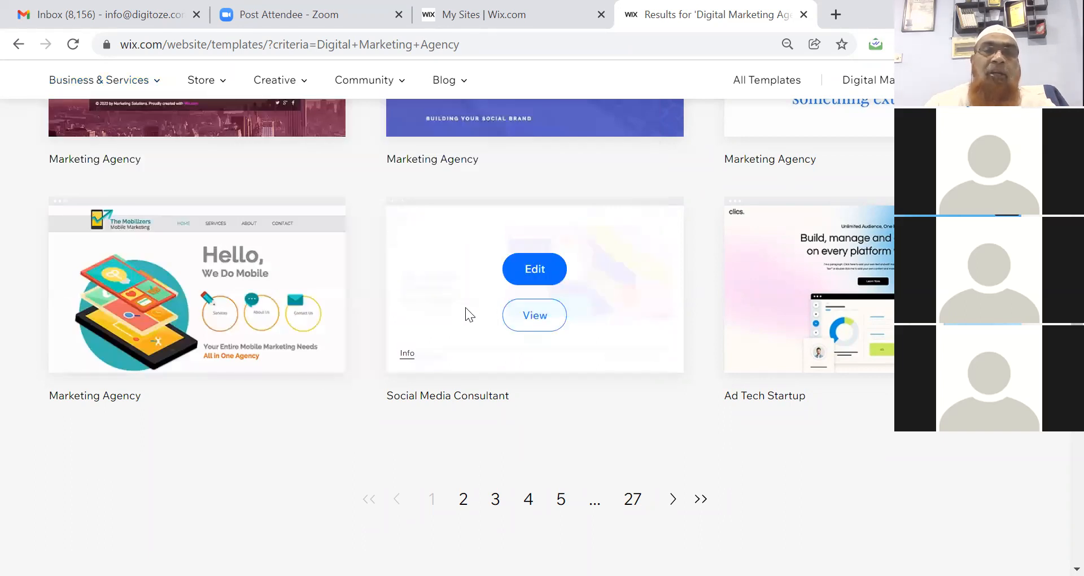
double_click(434, 396)
triple_click(434, 396)
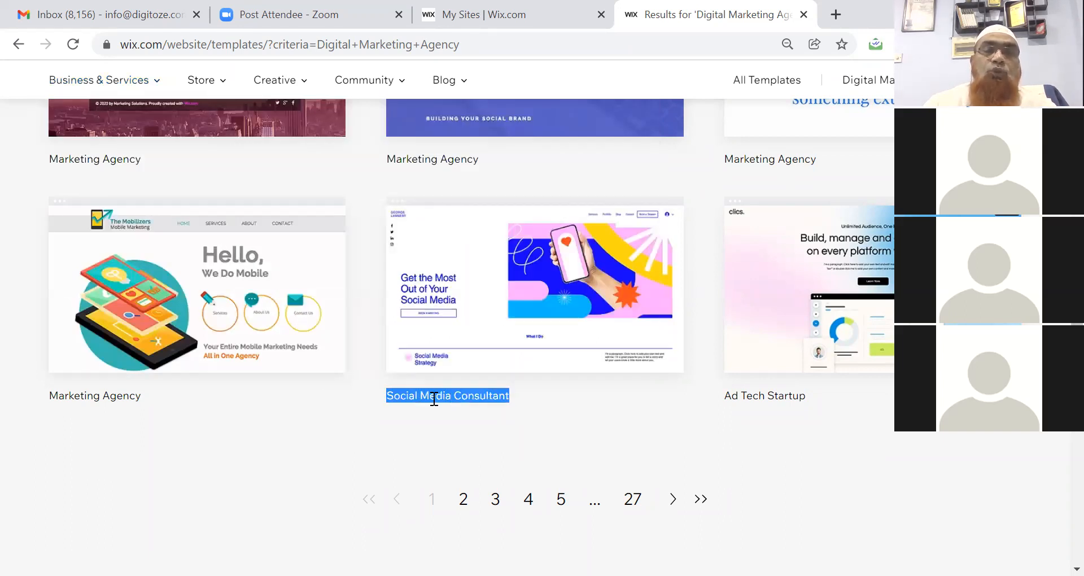
mouse_move(527, 288)
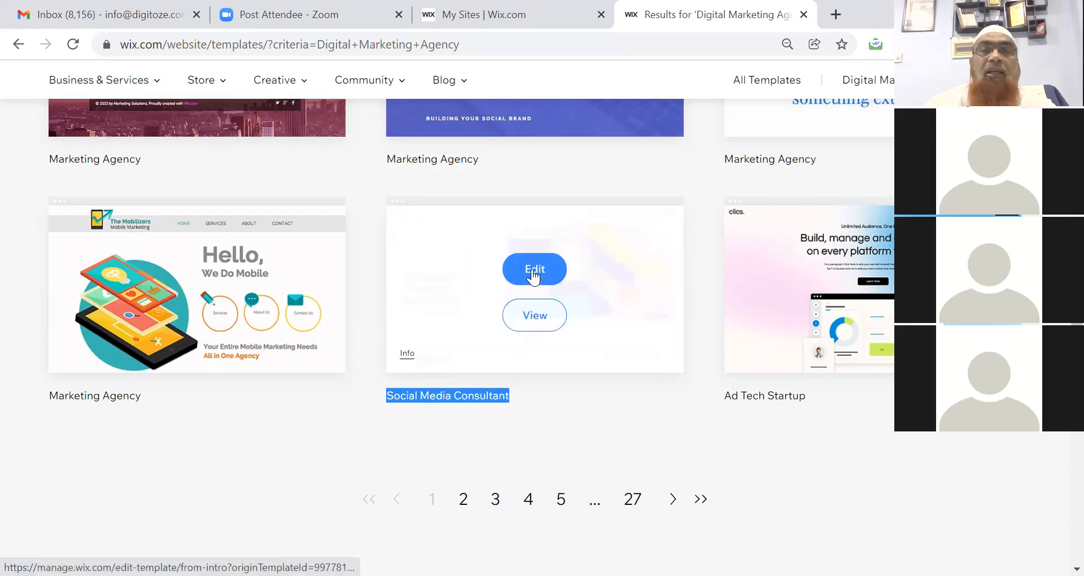
left_click(532, 269)
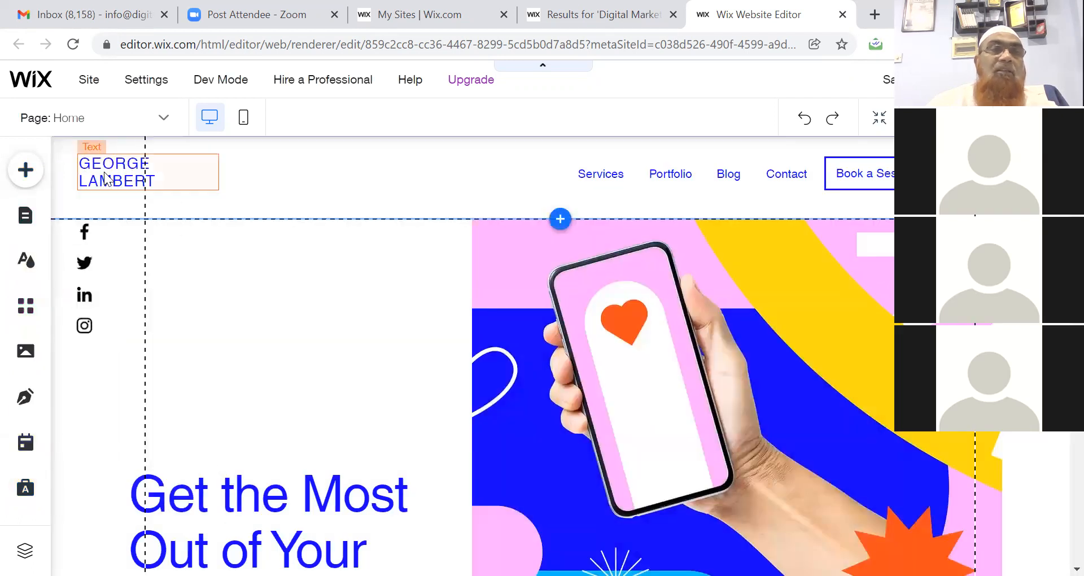
Select the GEORGE LAMBERT site-name text in the header.
left_click(105, 178)
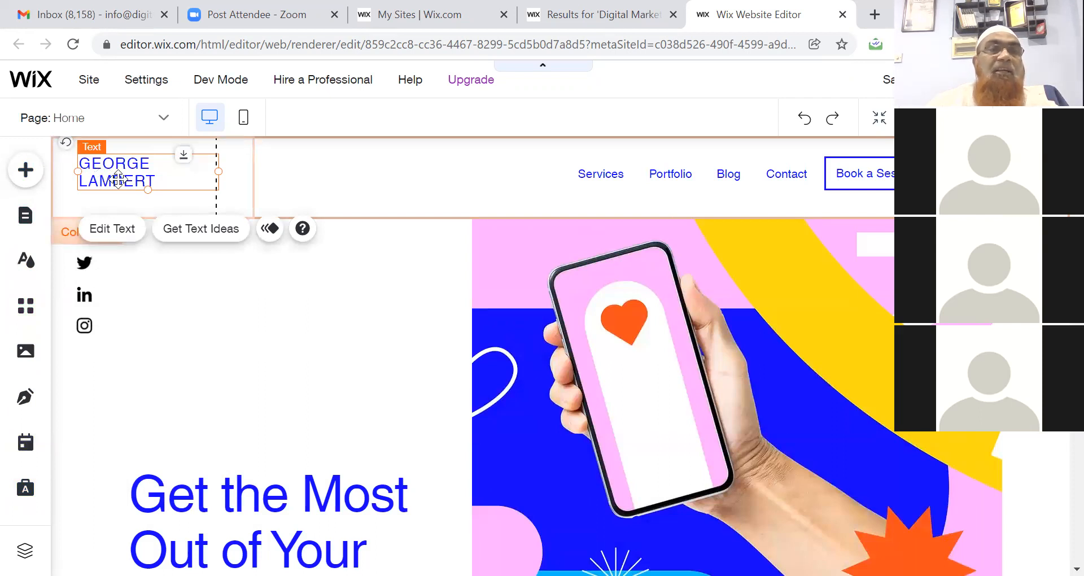
Replace GEORGE LAMBERT with 'DiGi' and 'Academy' on two lines, then make it bold.
double_click(118, 178)
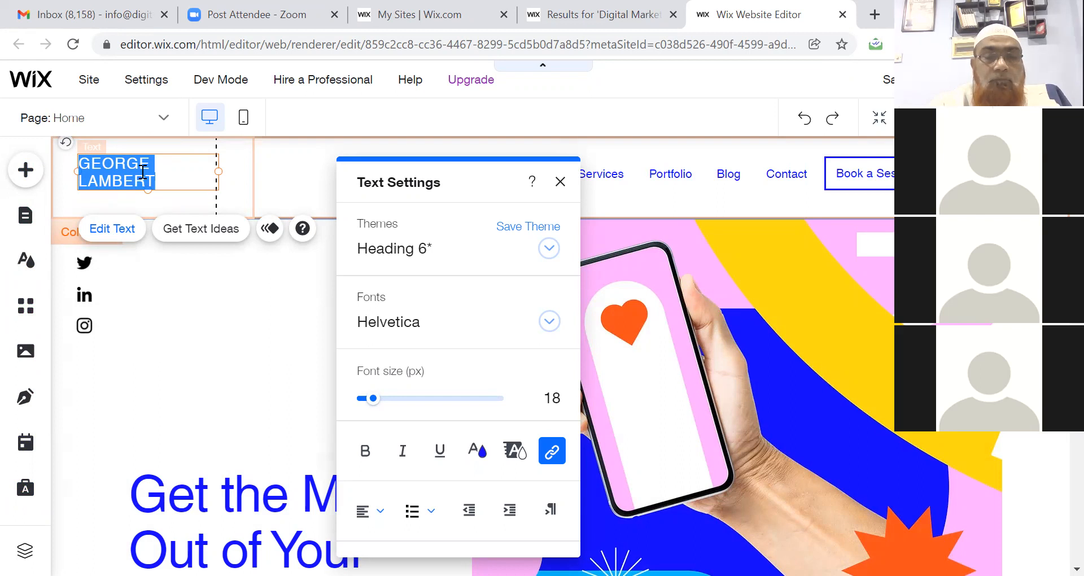
type("DiG")
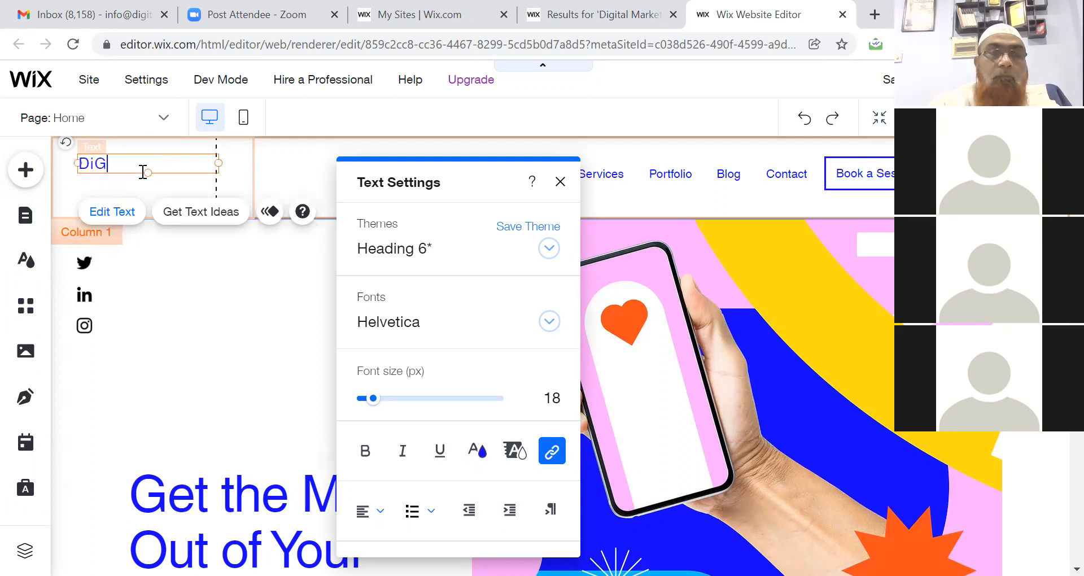
type("I")
key("Return")
type("Academy")
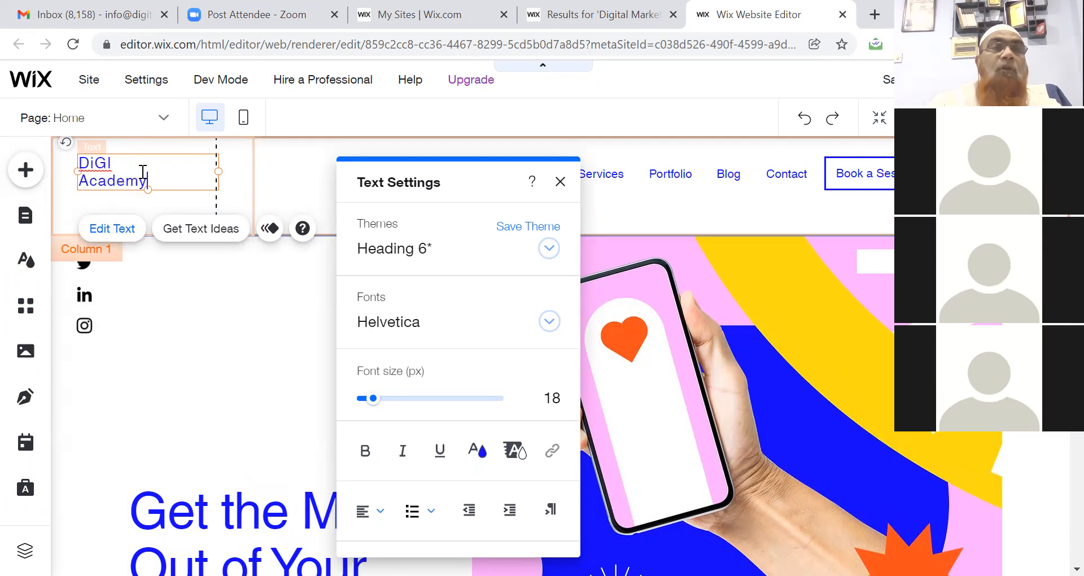
left_click(115, 164)
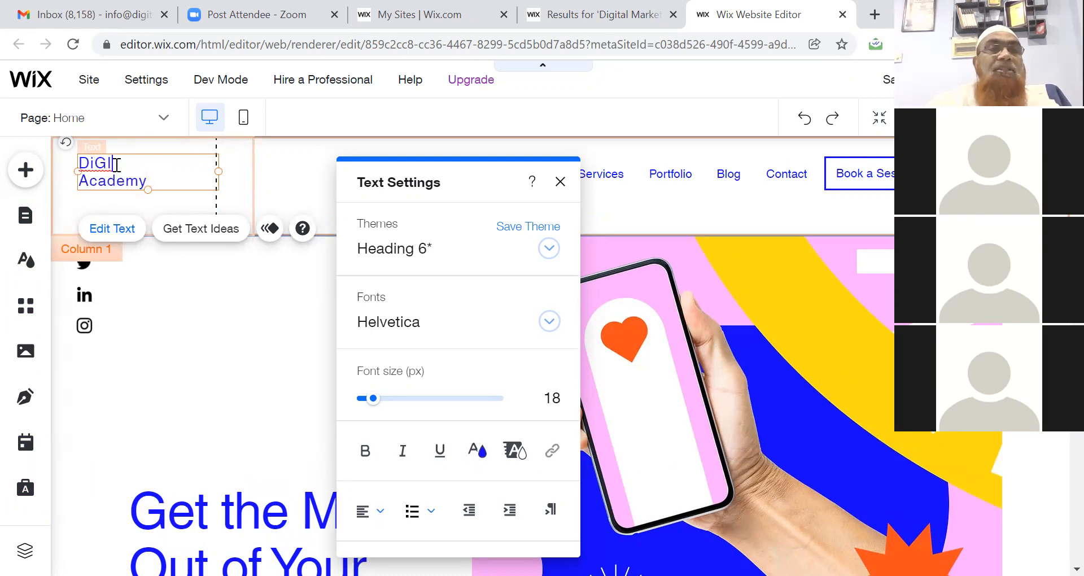
key("BackSpace")
type("i")
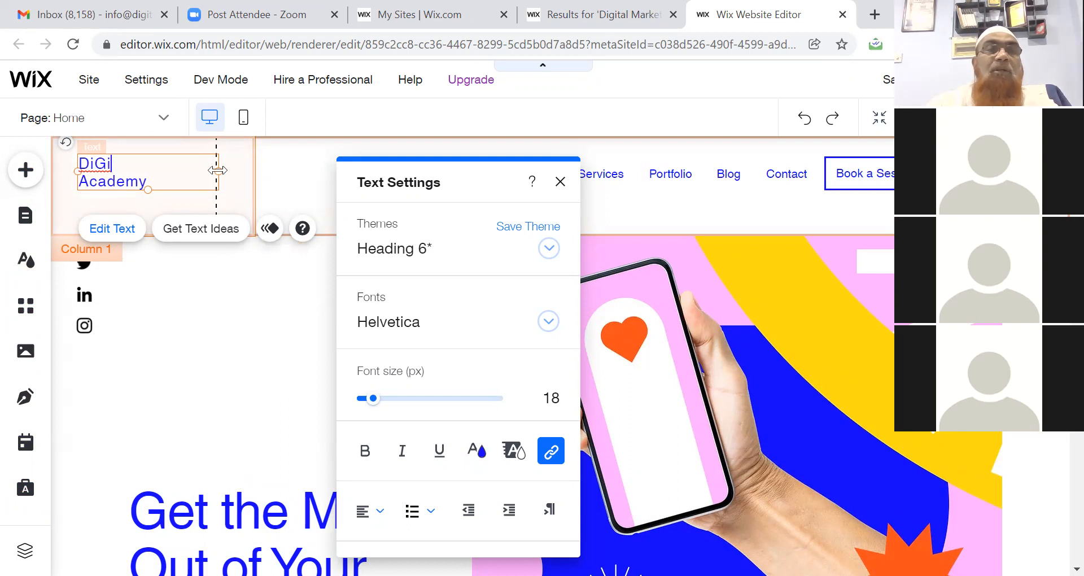
left_click_drag(152, 184, 75, 171)
key("ctrl+b")
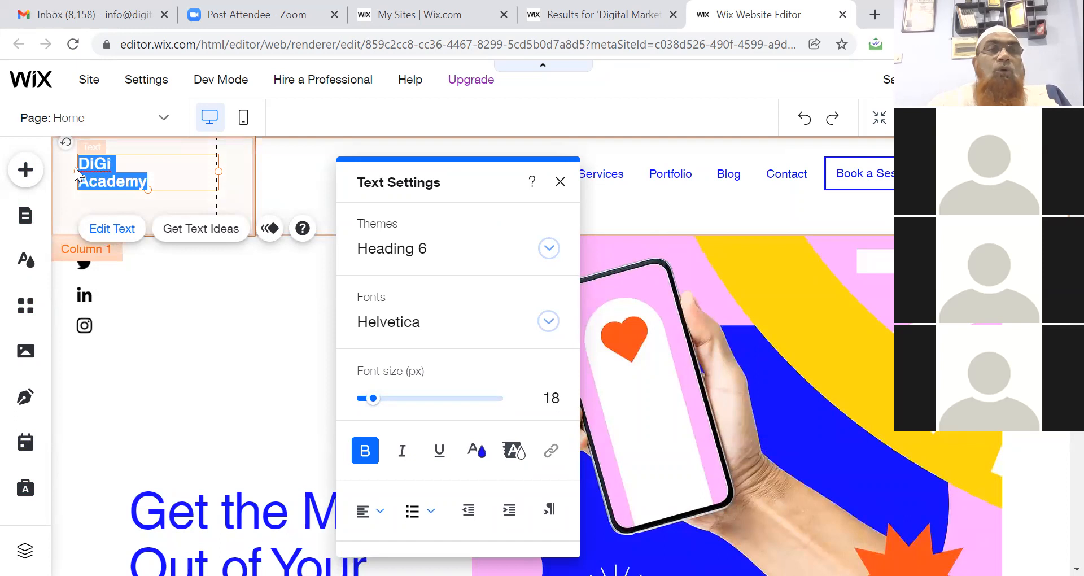
Apply the Heading 6 theme style to DiGi Academy after trying Heading 5.
left_click(326, 111)
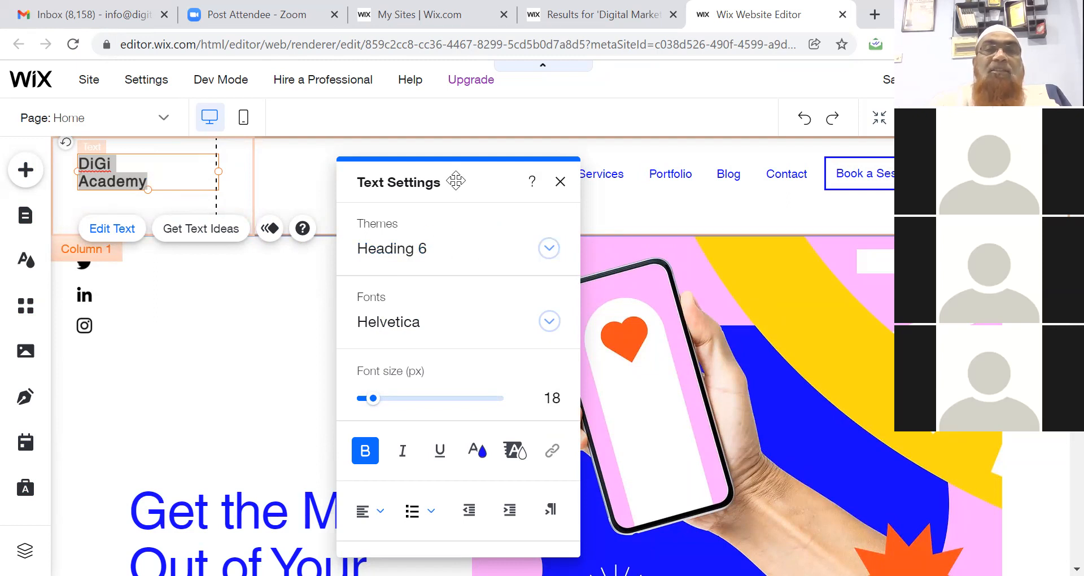
left_click_drag(456, 181, 464, 168)
mouse_move(463, 85)
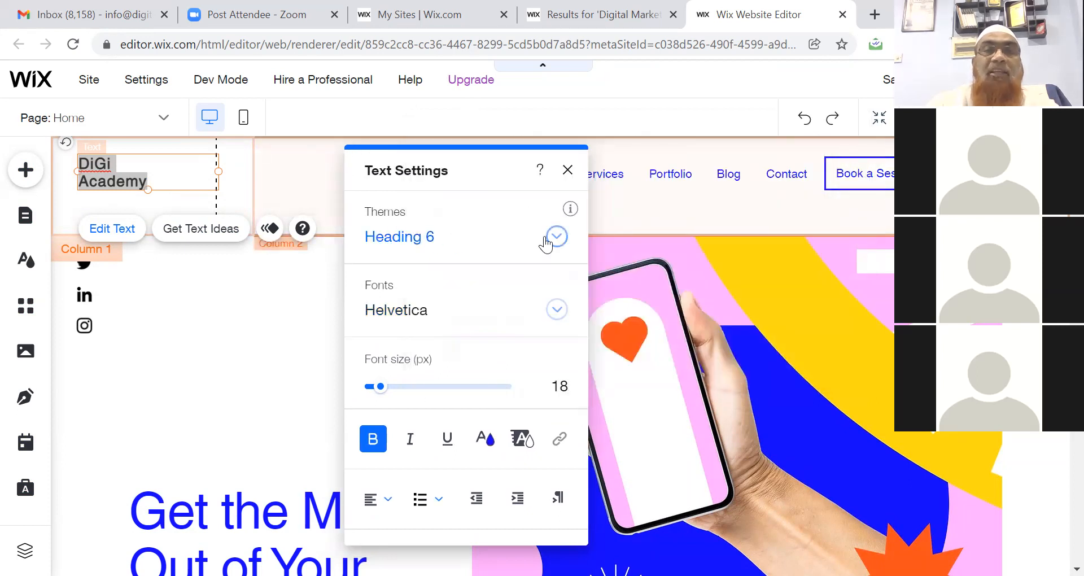
left_click(556, 237)
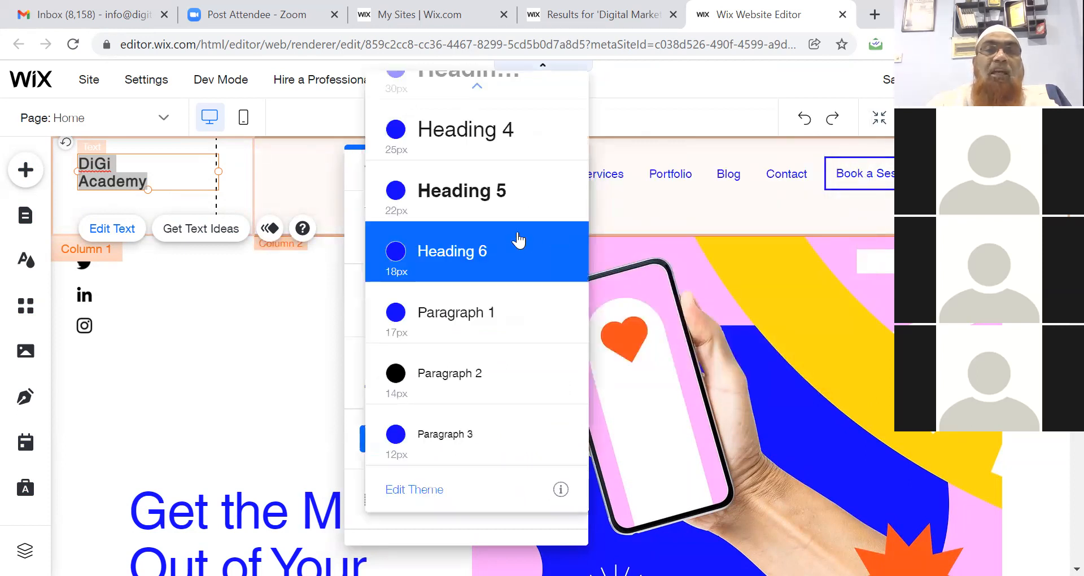
left_click(492, 210)
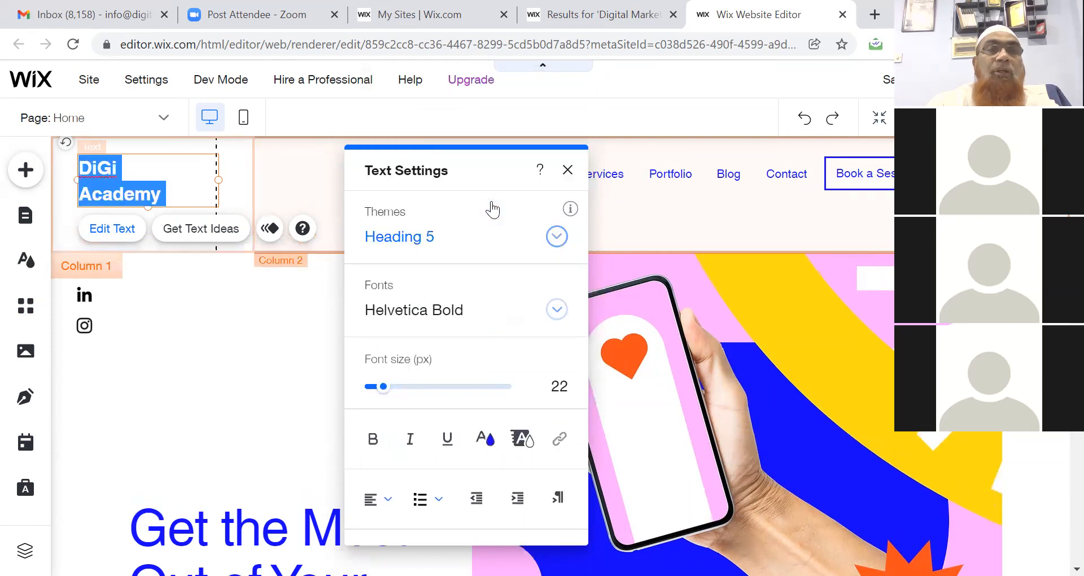
left_click(556, 237)
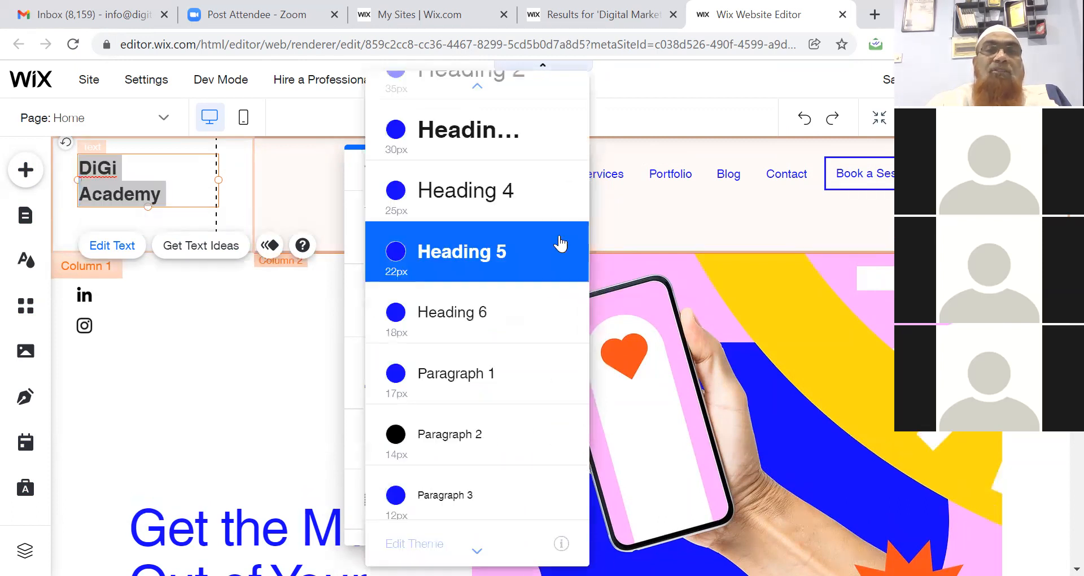
left_click(515, 309)
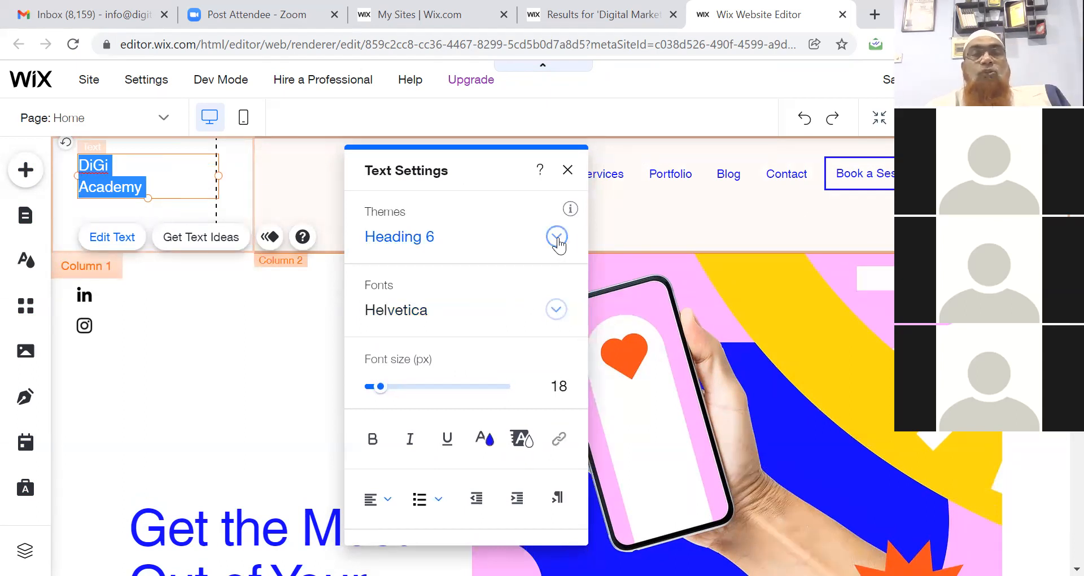
Set DiGi Academy to font size 19, bold, and orange (#FD4F1A).
mouse_move(378, 388)
left_mouse_down()
mouse_move(367, 390)
mouse_move(382, 397)
left_mouse_up()
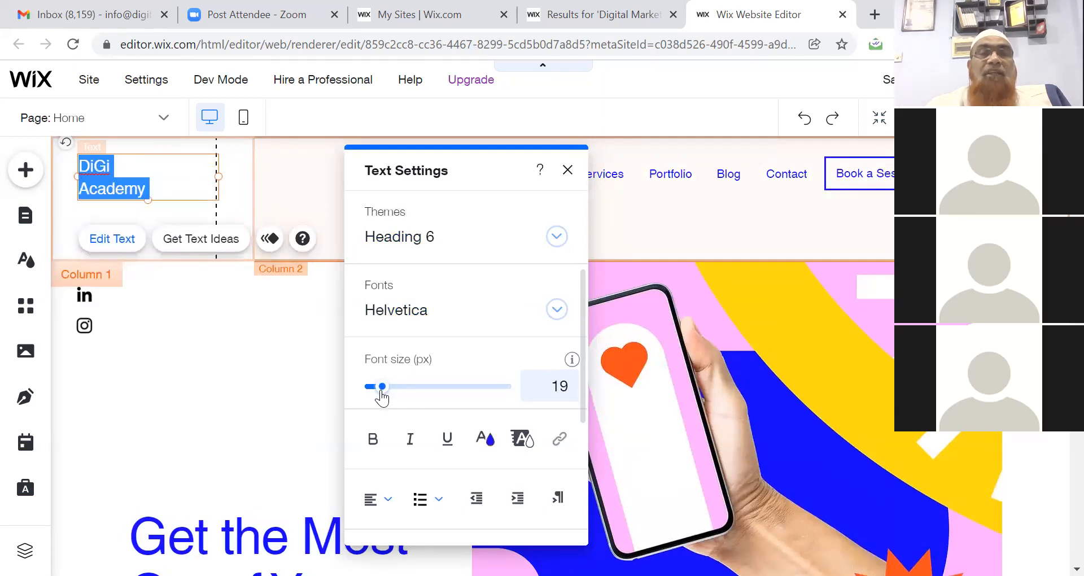
left_click(373, 438)
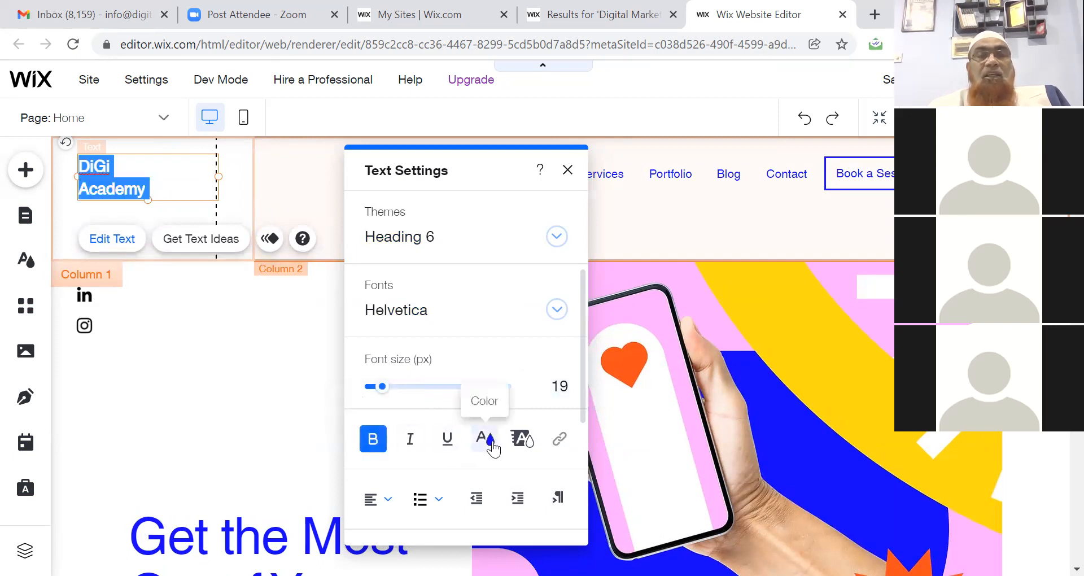
left_click(494, 448)
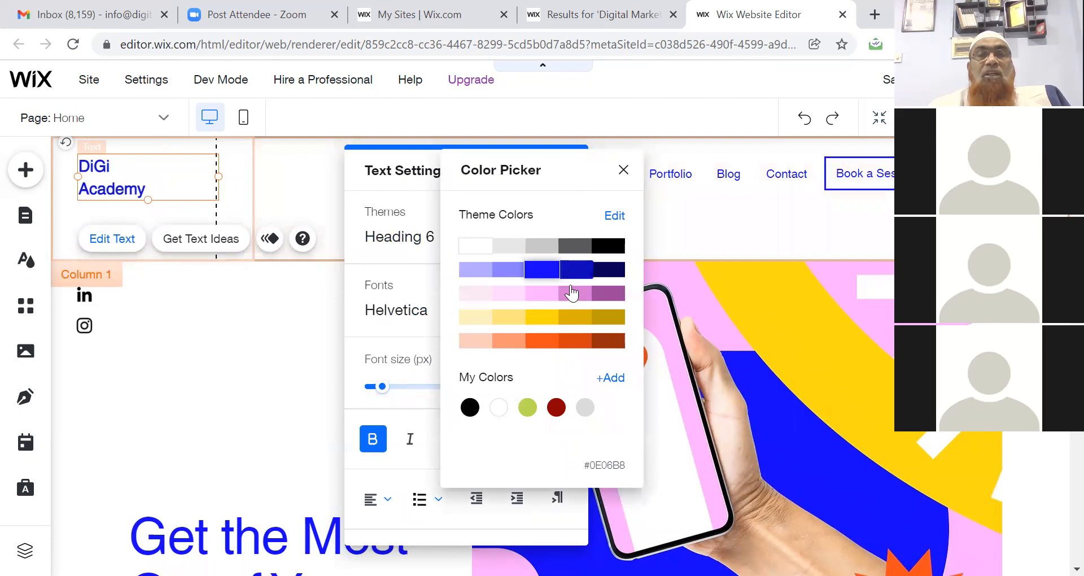
left_click(574, 299)
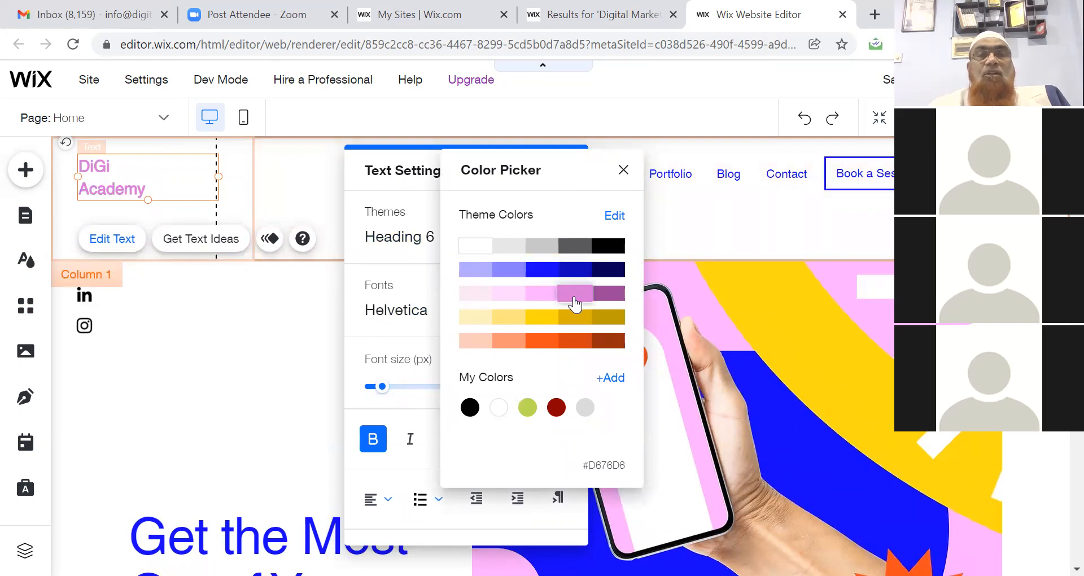
left_click(537, 343)
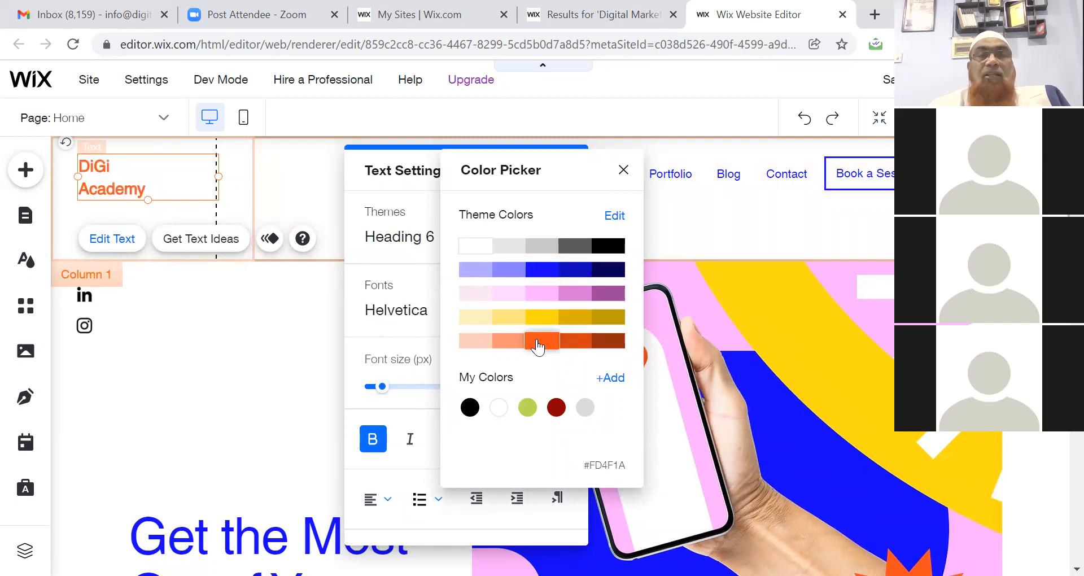
left_click(197, 377)
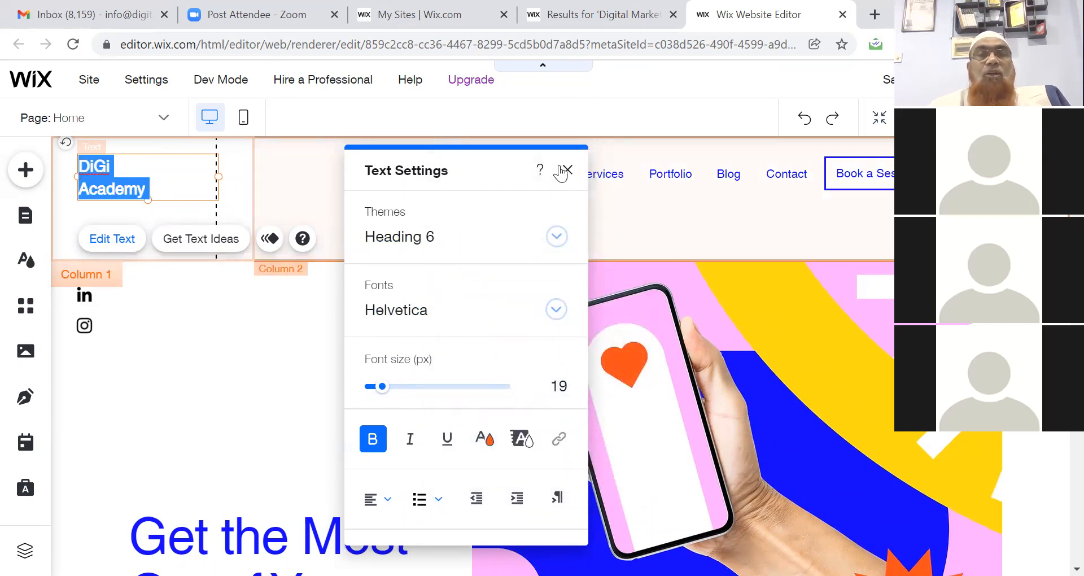
Nudge the header navigation menu slightly left and open Manage Menu's site pages list.
left_click(568, 171)
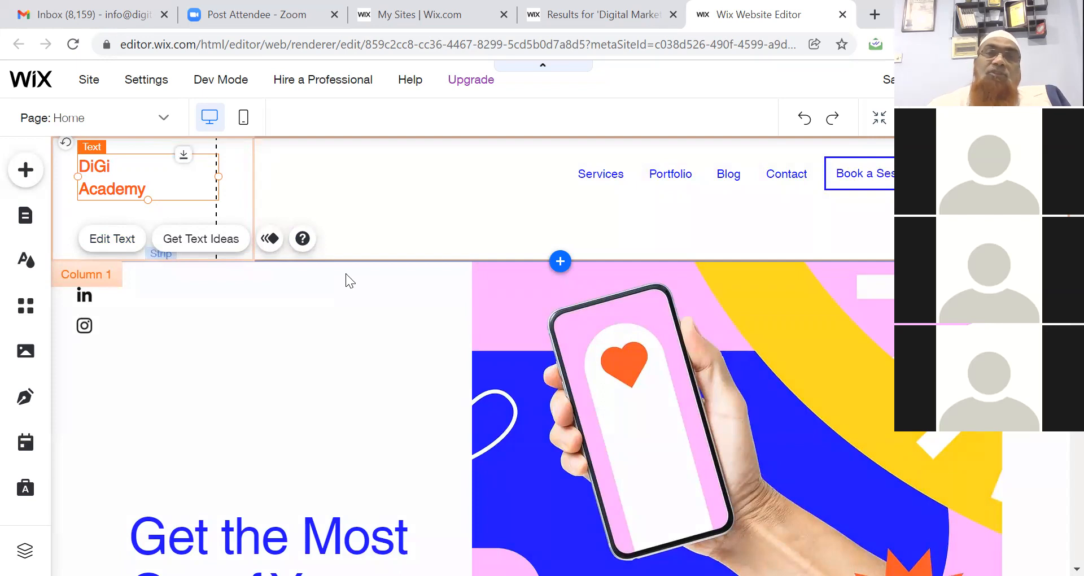
left_click(594, 176)
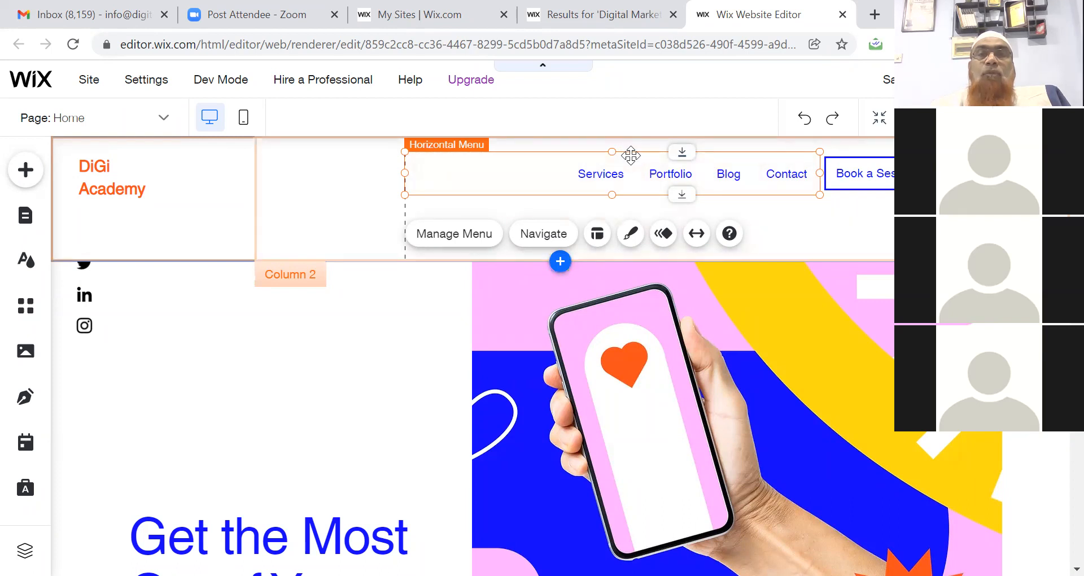
mouse_move(630, 155)
left_mouse_down()
mouse_move(539, 155)
mouse_move(617, 139)
mouse_move(641, 150)
mouse_move(624, 156)
left_mouse_up()
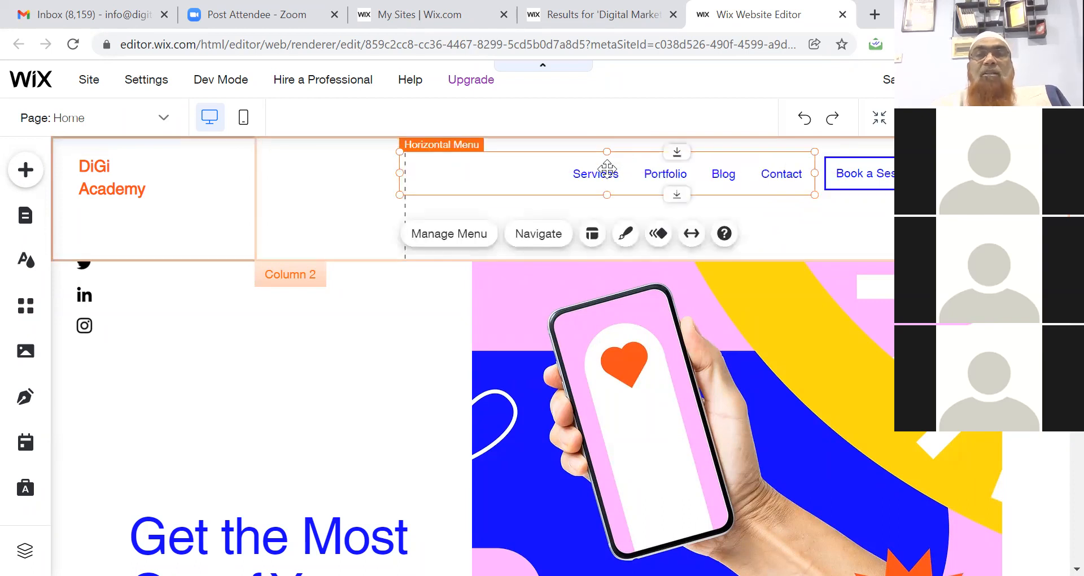
left_click(471, 236)
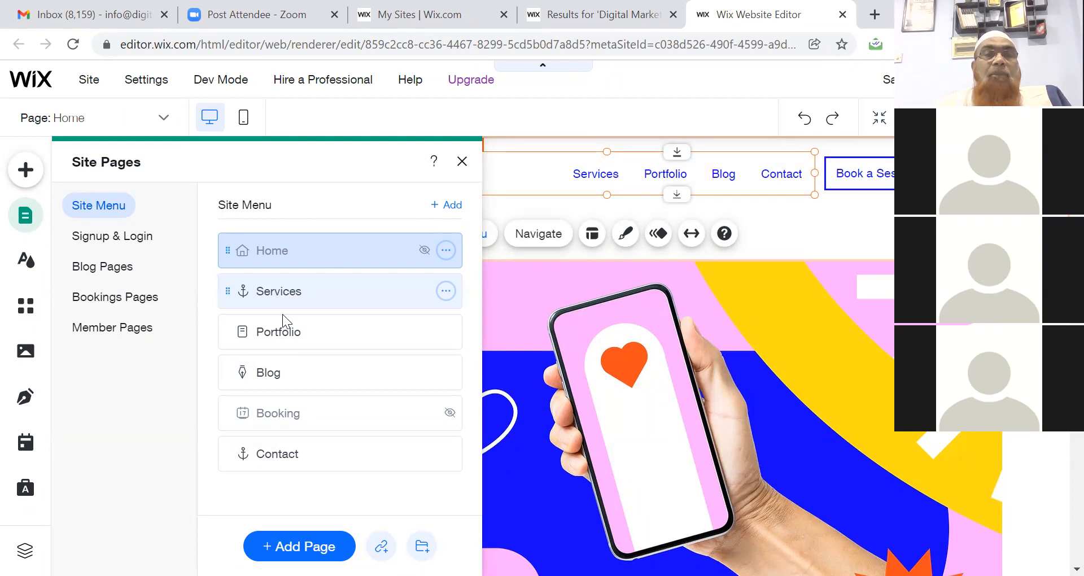
Drag the Portfolio page above Services so it sits second in the site menu.
left_click_drag(285, 333, 281, 287)
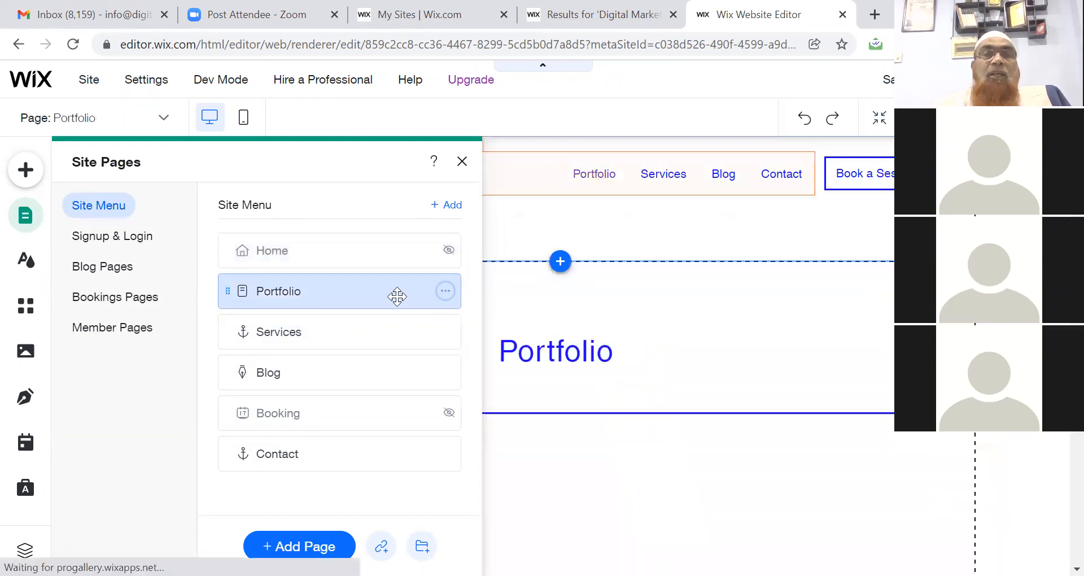
left_click(446, 291)
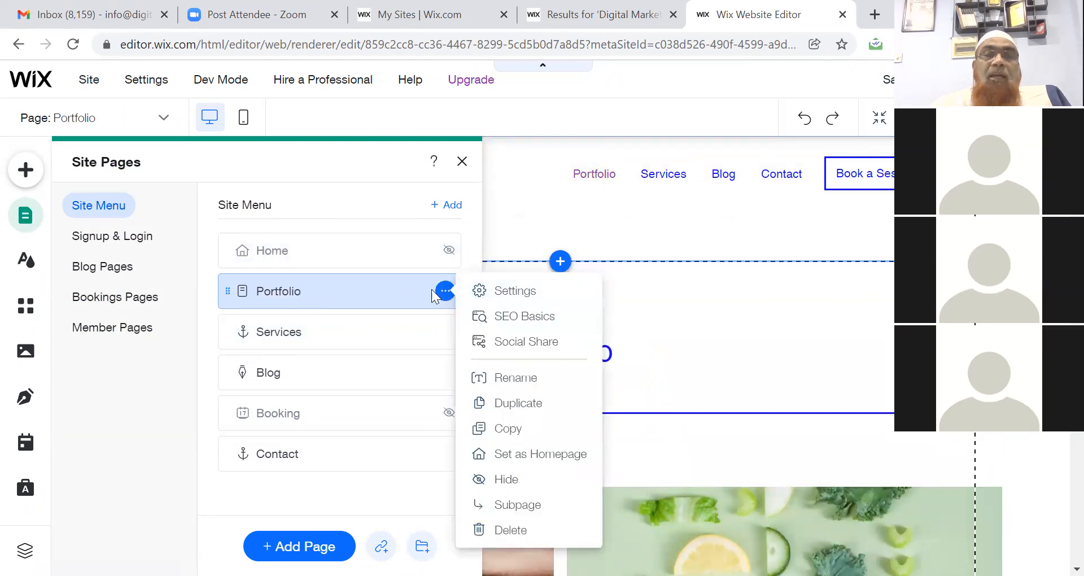
left_click(407, 292)
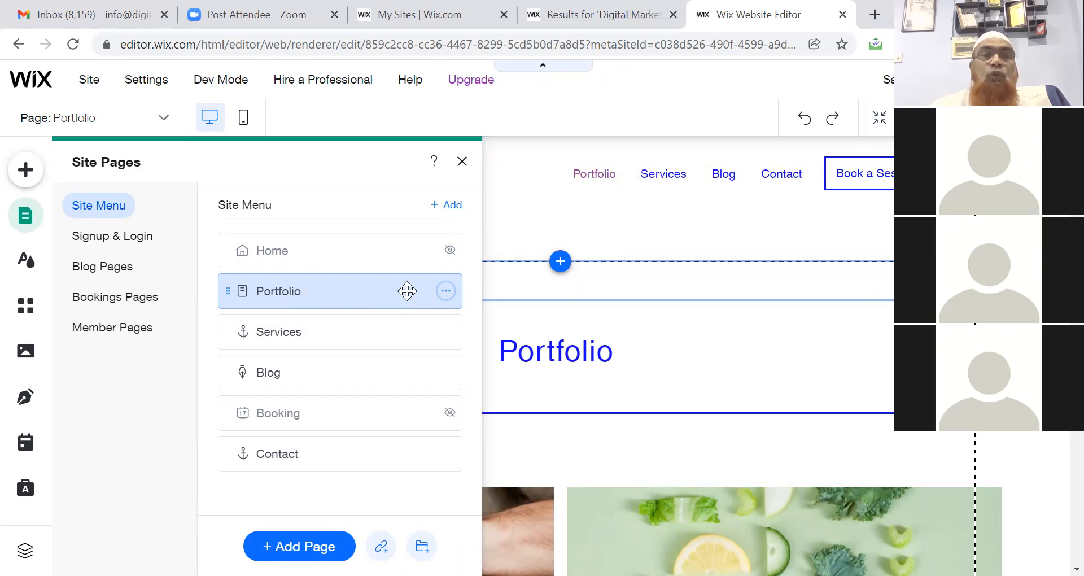
Rename the Portfolio page to 'Clients' and drag it below Blog.
left_click(448, 298)
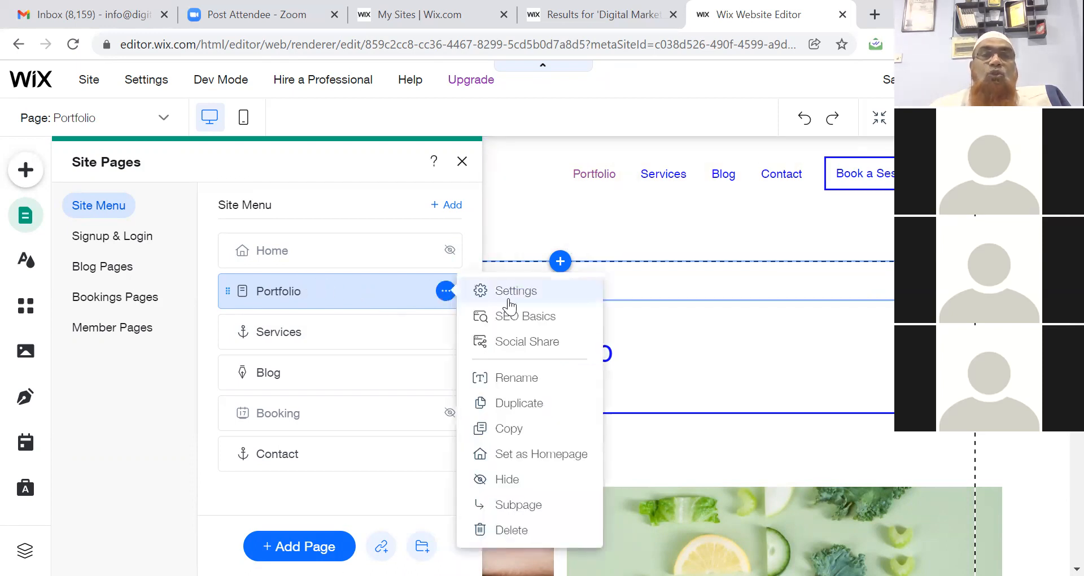
left_click(508, 377)
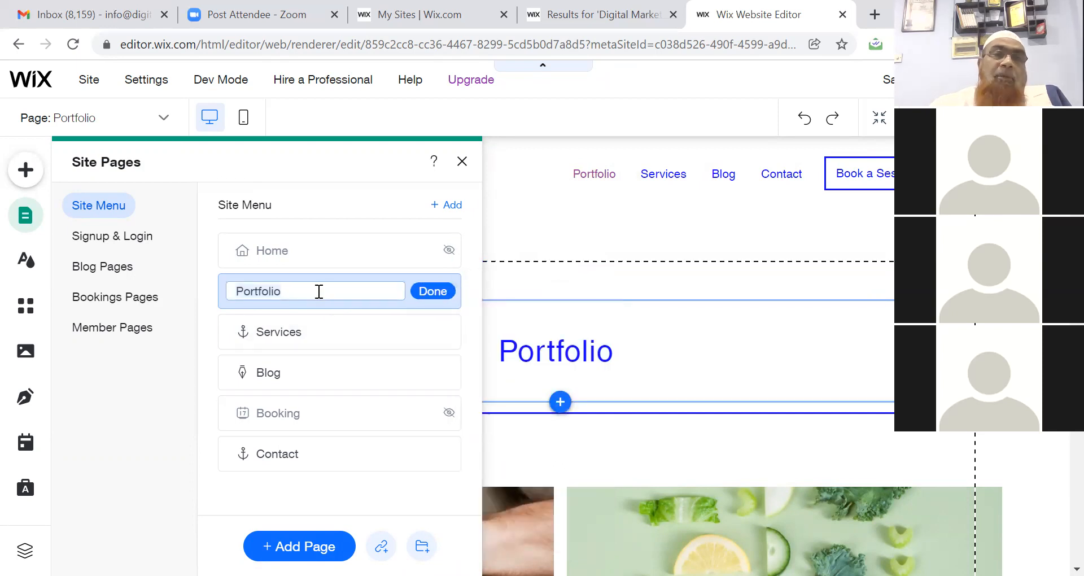
type("Clients")
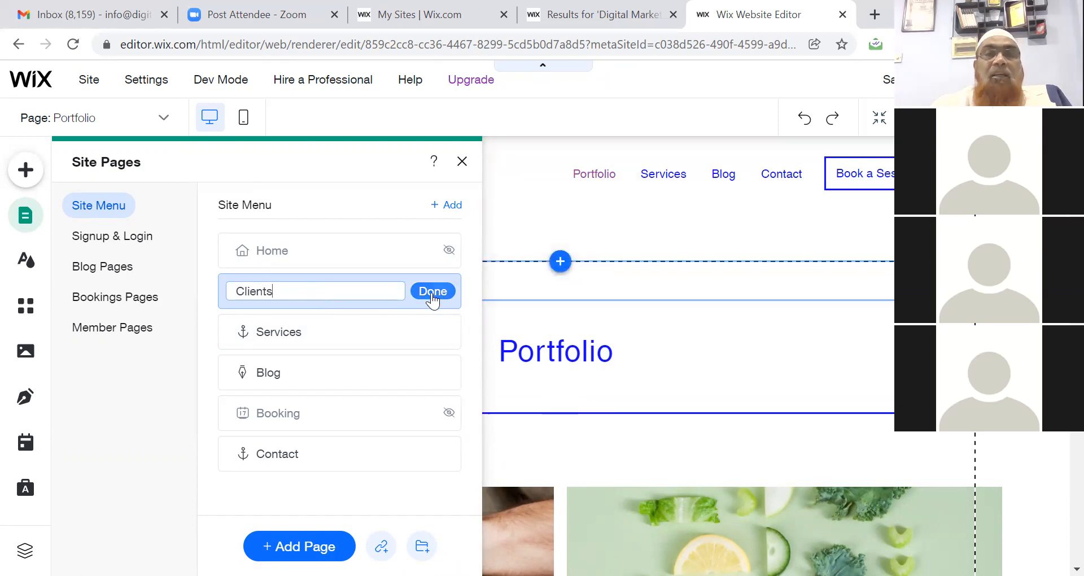
left_click(432, 293)
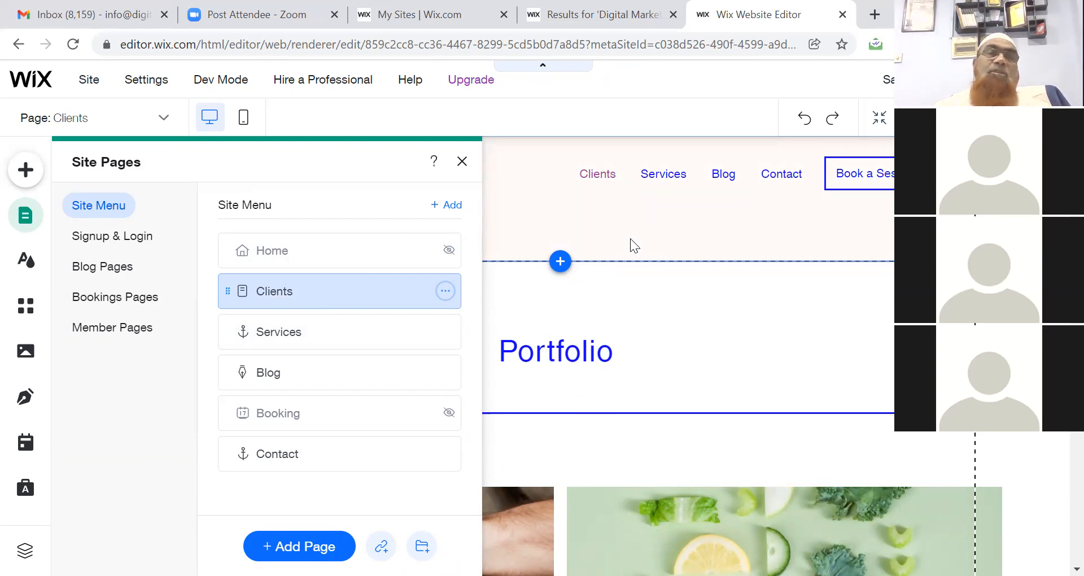
left_click_drag(282, 286, 286, 351)
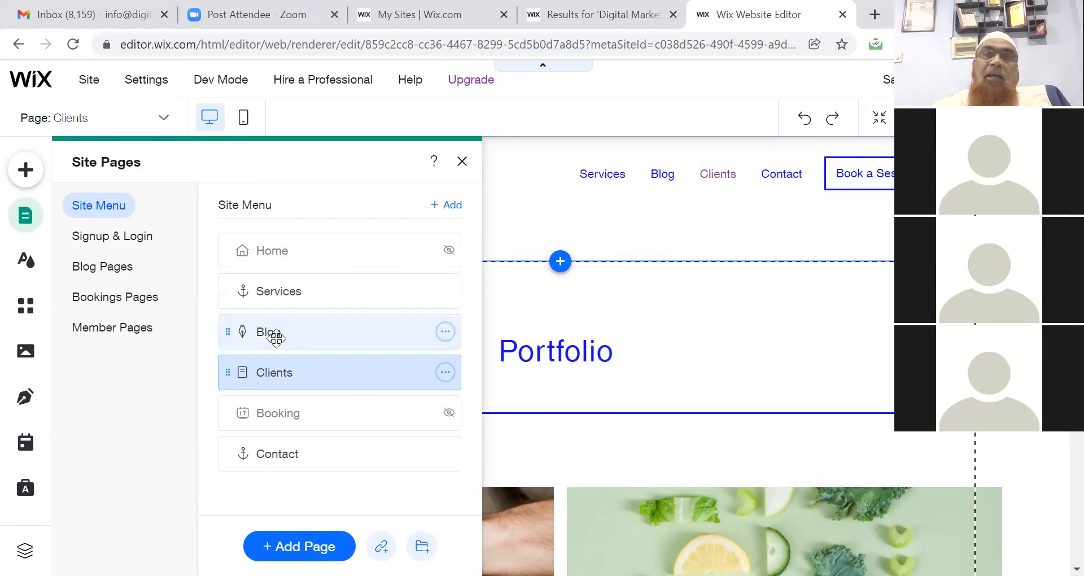
Delete the Blog page along with its app.
left_click(275, 337)
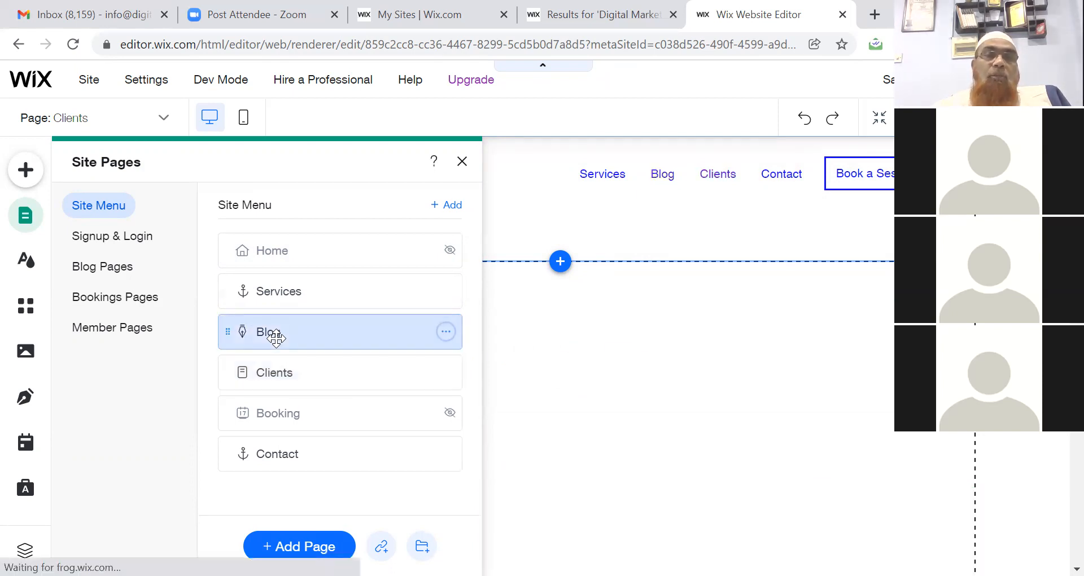
left_click(443, 334)
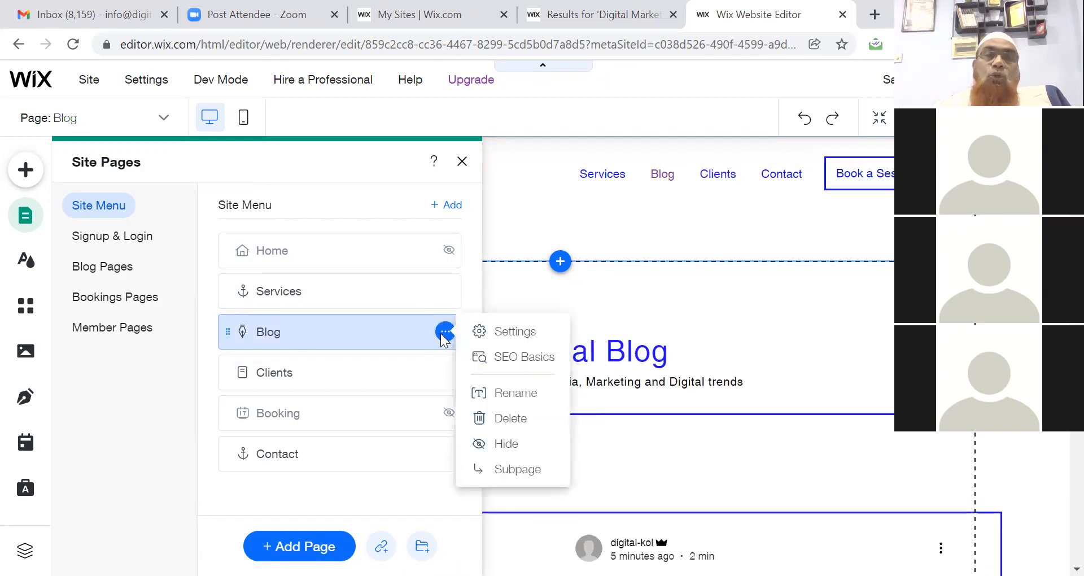
left_click(508, 421)
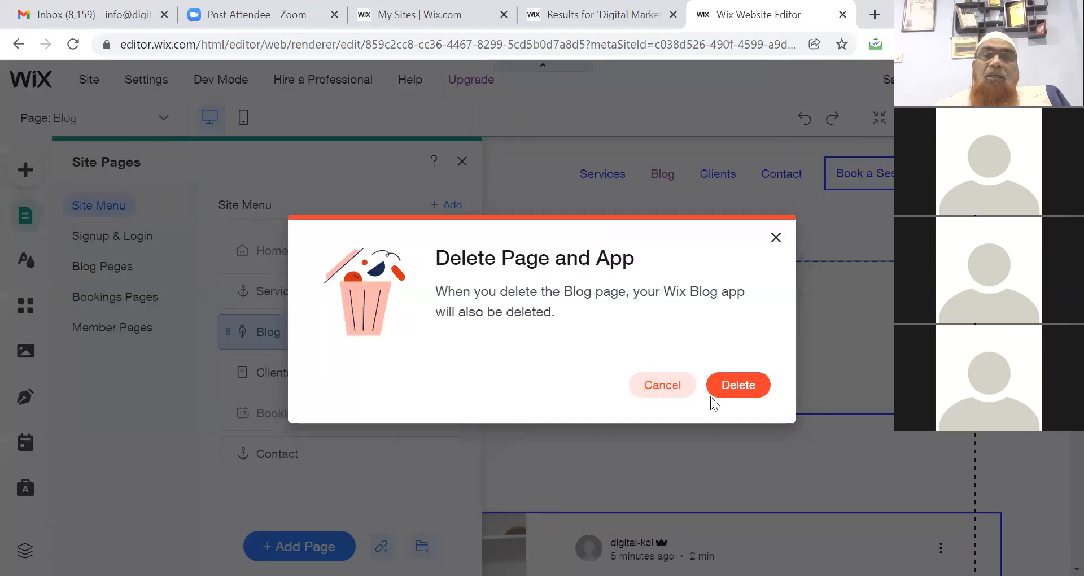
left_click(746, 383)
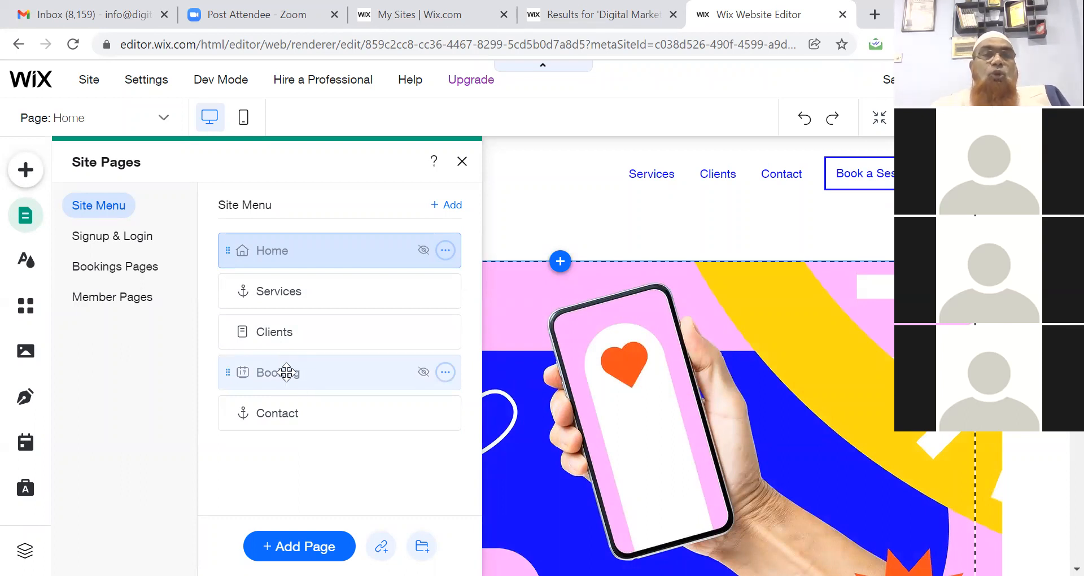
Delete the Booking page together with the Wix Bookings app.
left_click(446, 374)
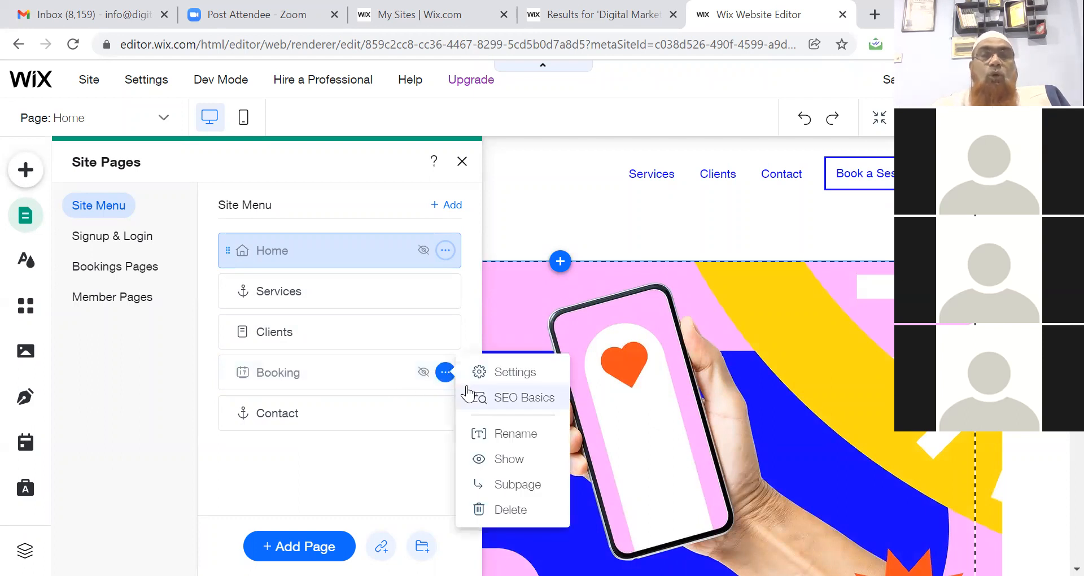
left_click(169, 297)
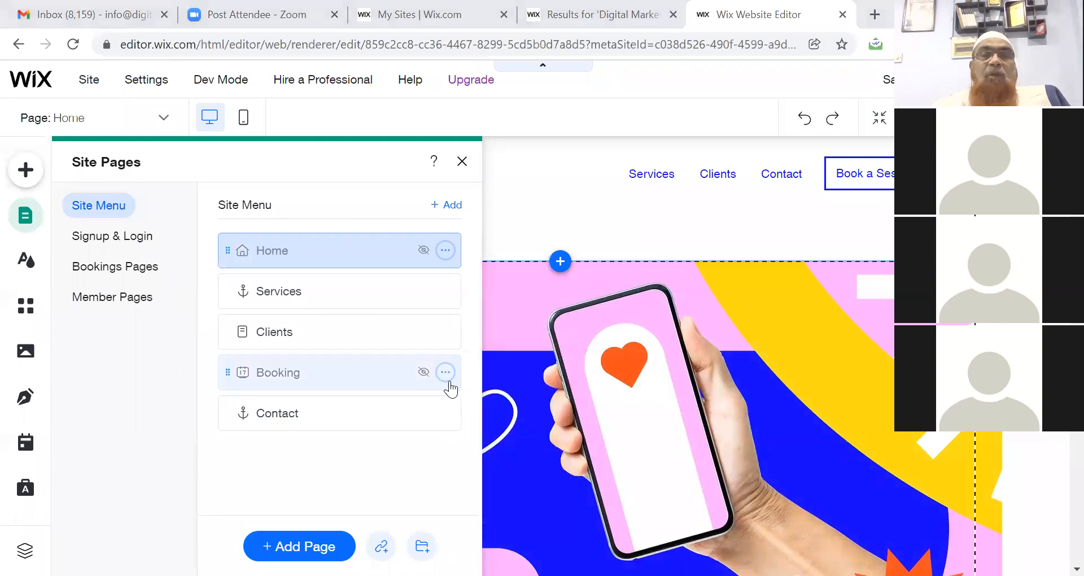
left_click(446, 373)
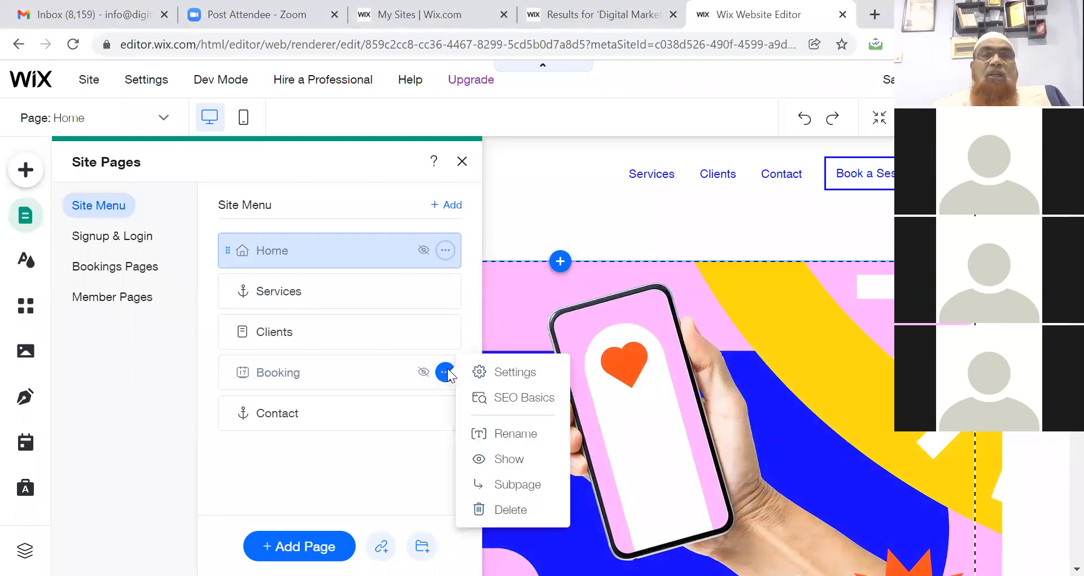
left_click(514, 508)
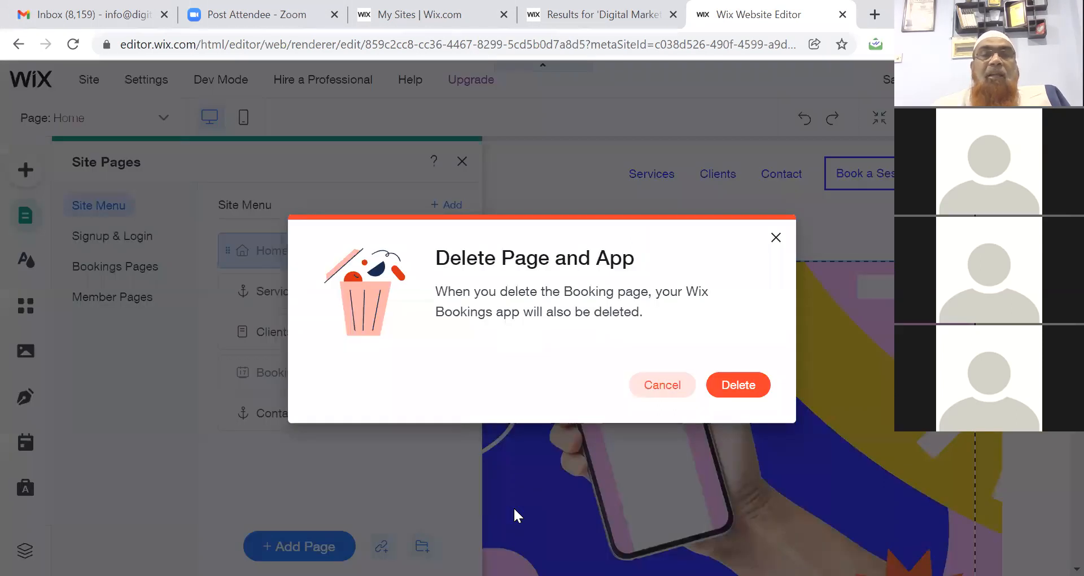
left_click(736, 386)
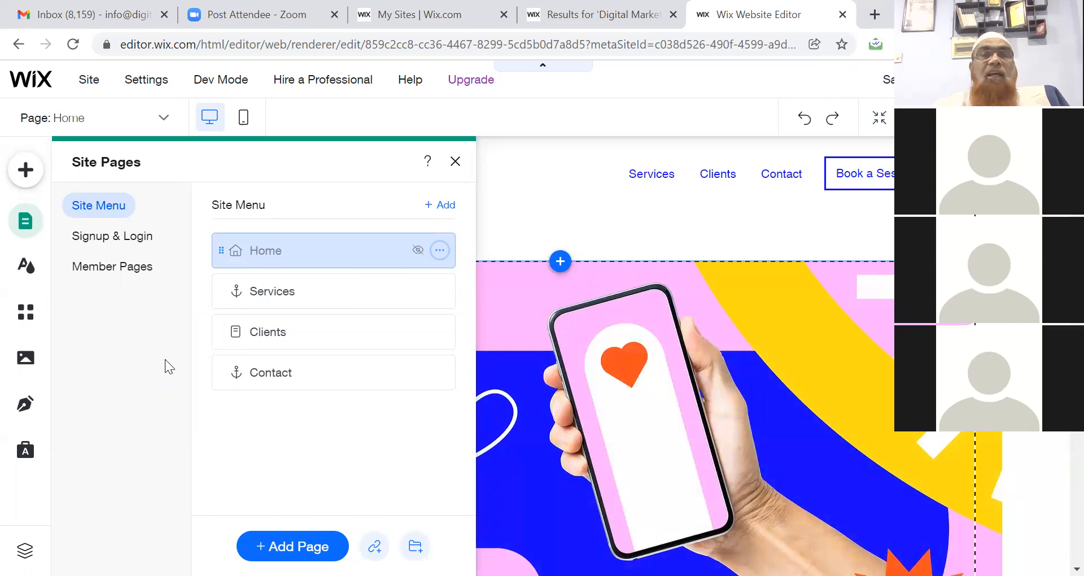
Close Site Pages and resize the header's Horizontal Menu to 325 × 50.
left_click(455, 162)
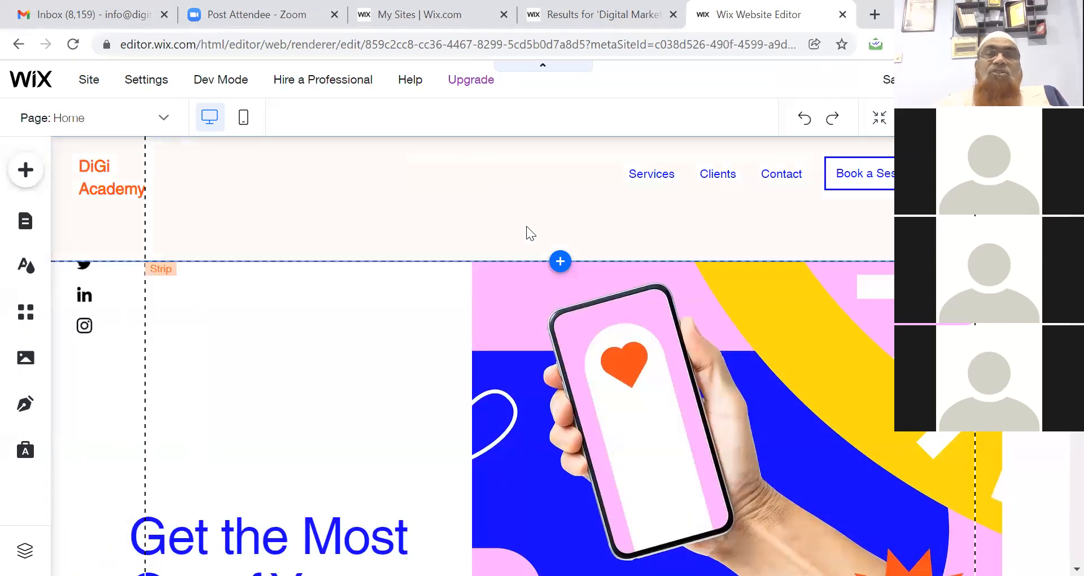
left_click(665, 185)
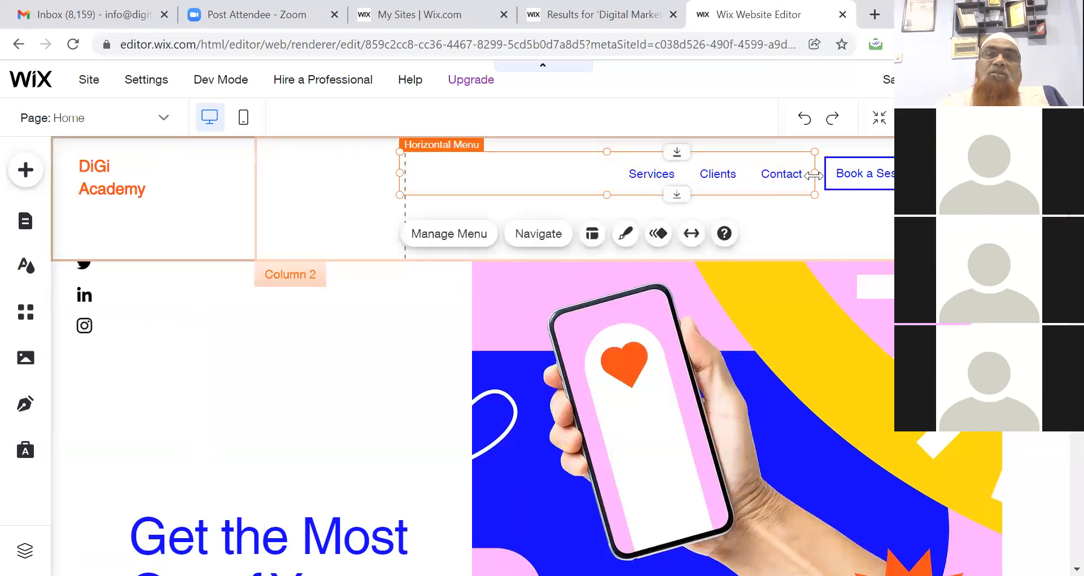
left_click_drag(814, 175, 622, 204)
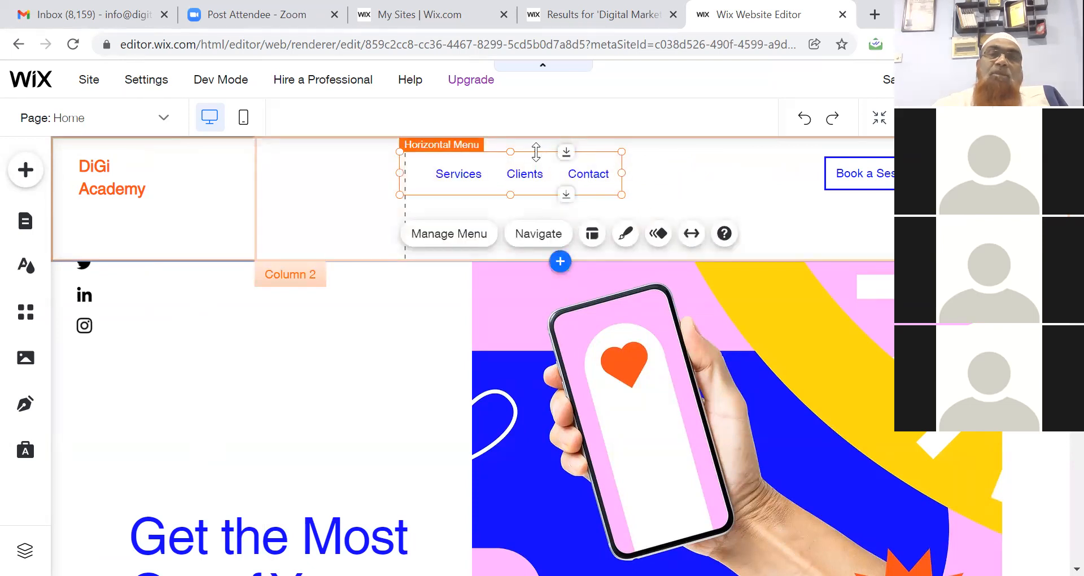
Shift the menu right, delete the Book a Session button, and shorten the header to 784 × 111.
left_click_drag(523, 154, 578, 164)
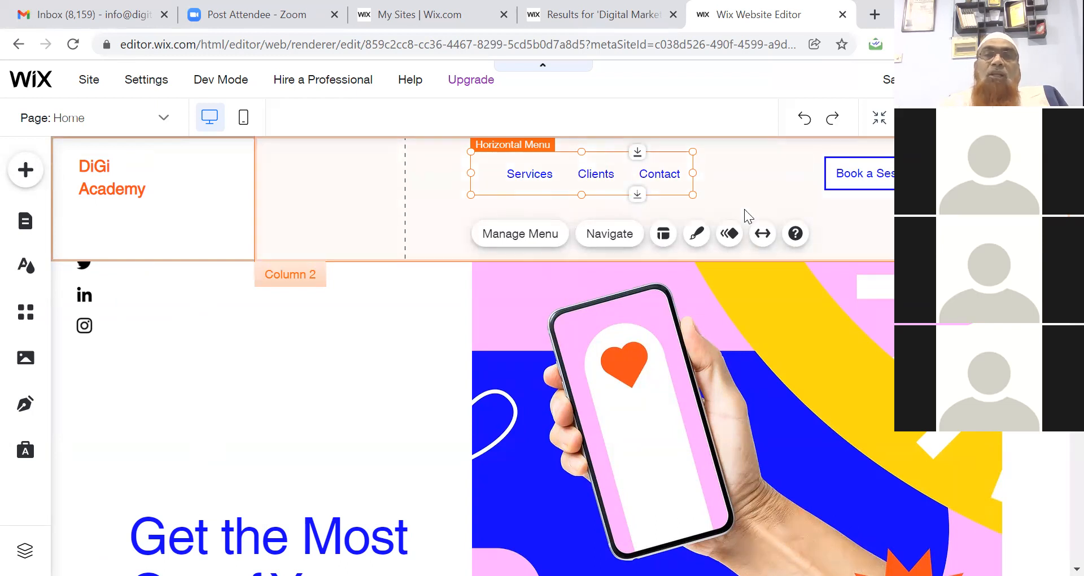
left_click(767, 179)
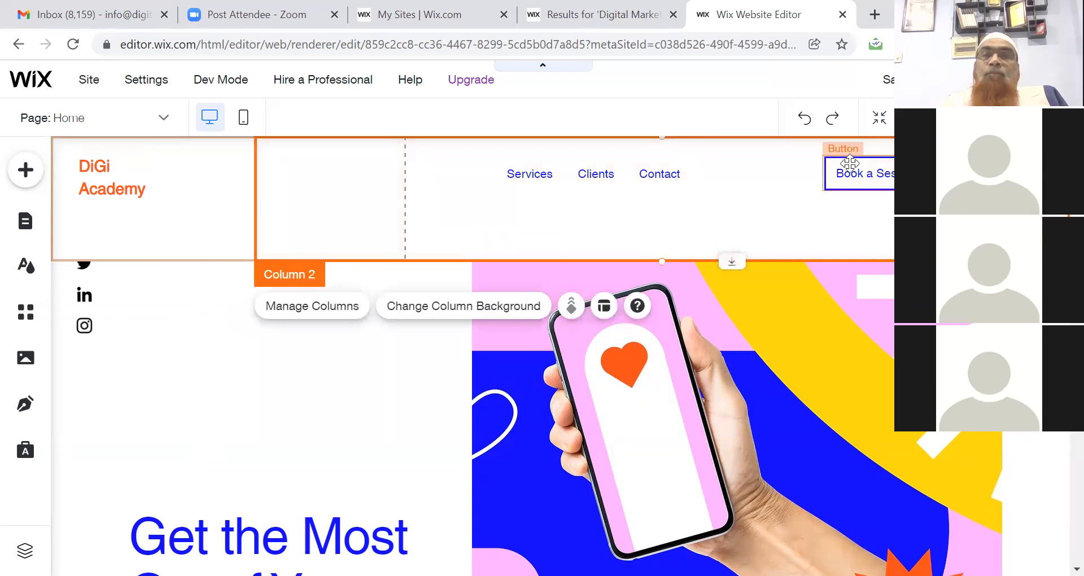
left_click(850, 162)
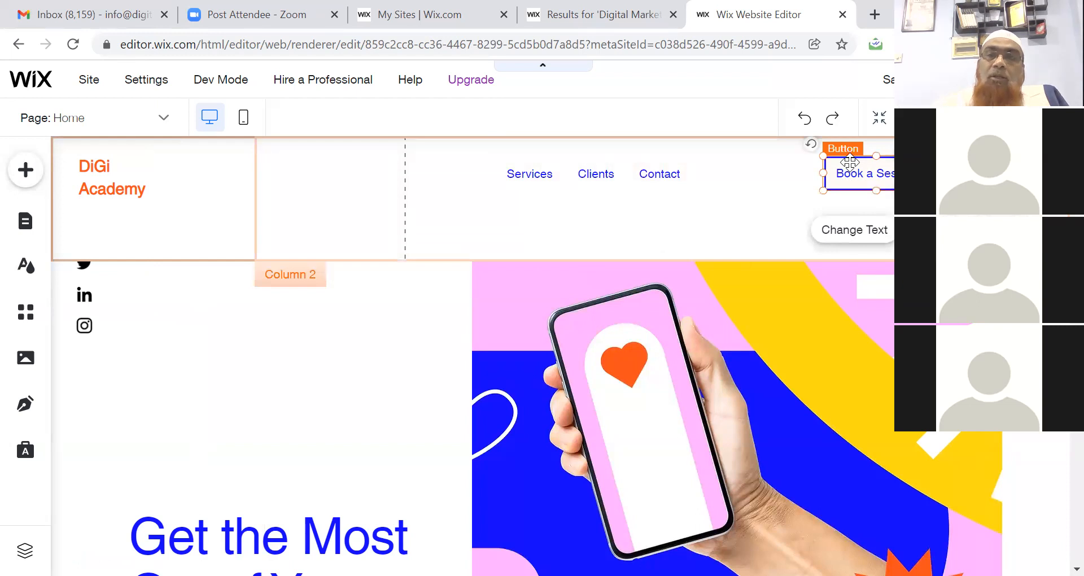
key("Delete")
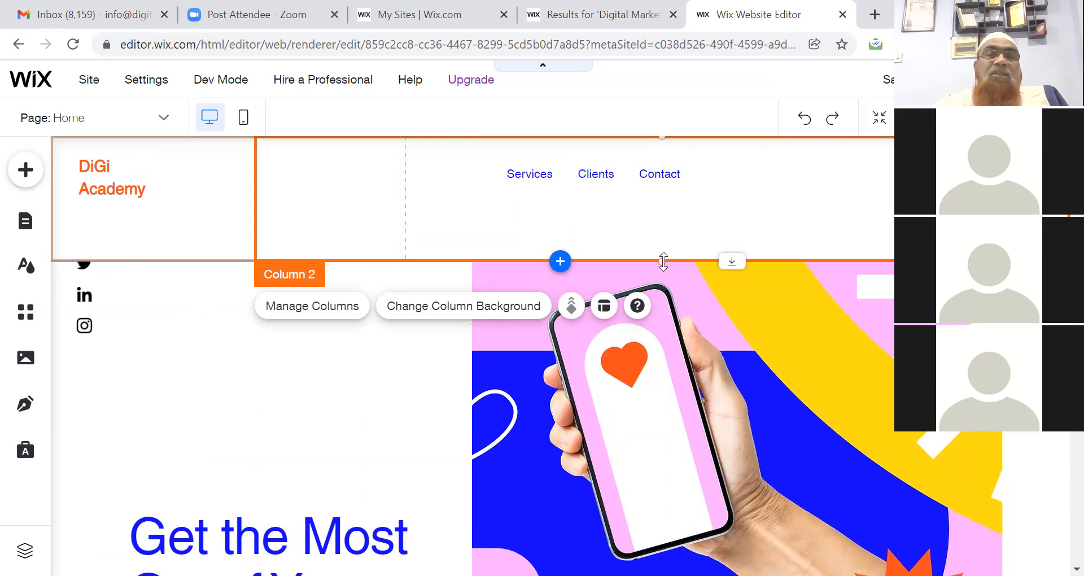
left_click_drag(663, 261, 665, 230)
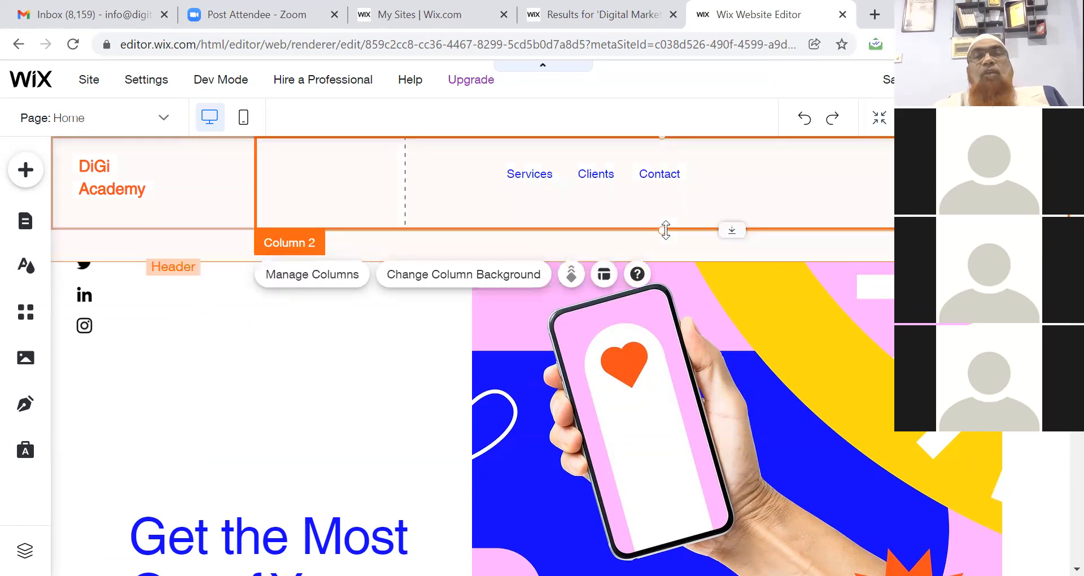
Scroll to the hero and select the 'Get the Most Out of Your Social Media' heading.
left_click(371, 389)
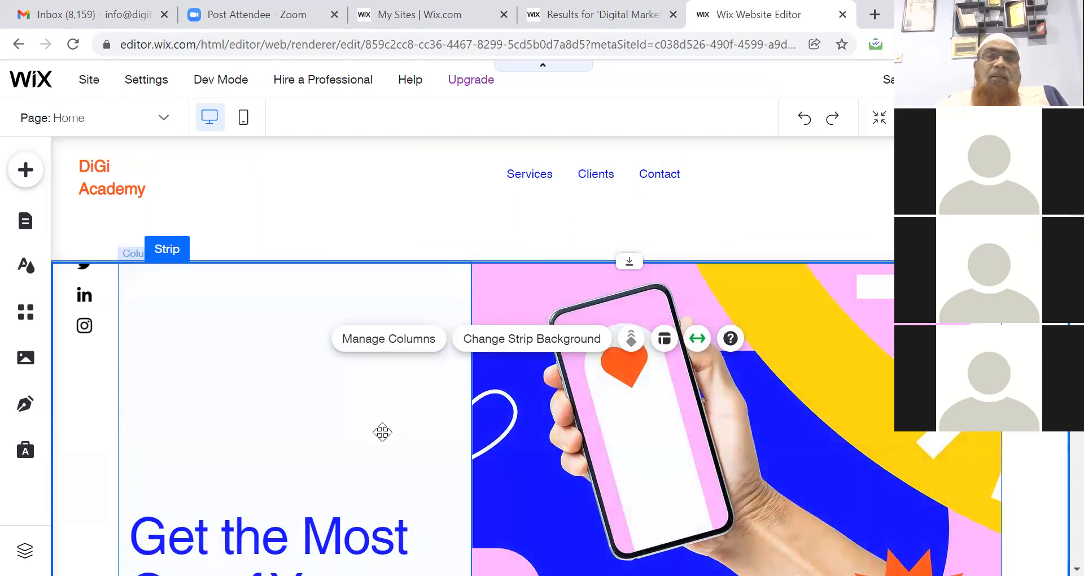
left_click(381, 431)
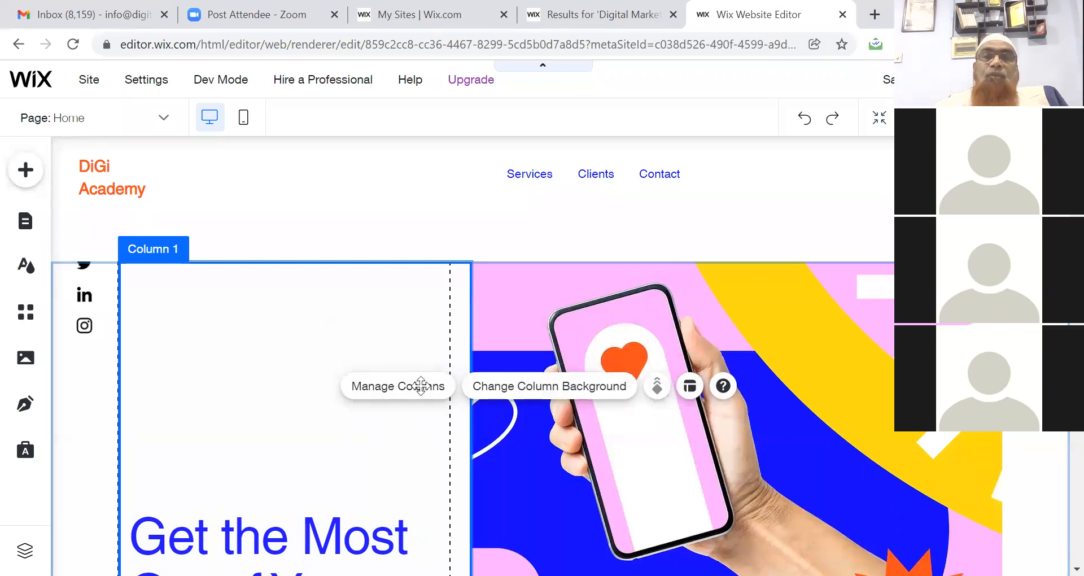
left_click(645, 238)
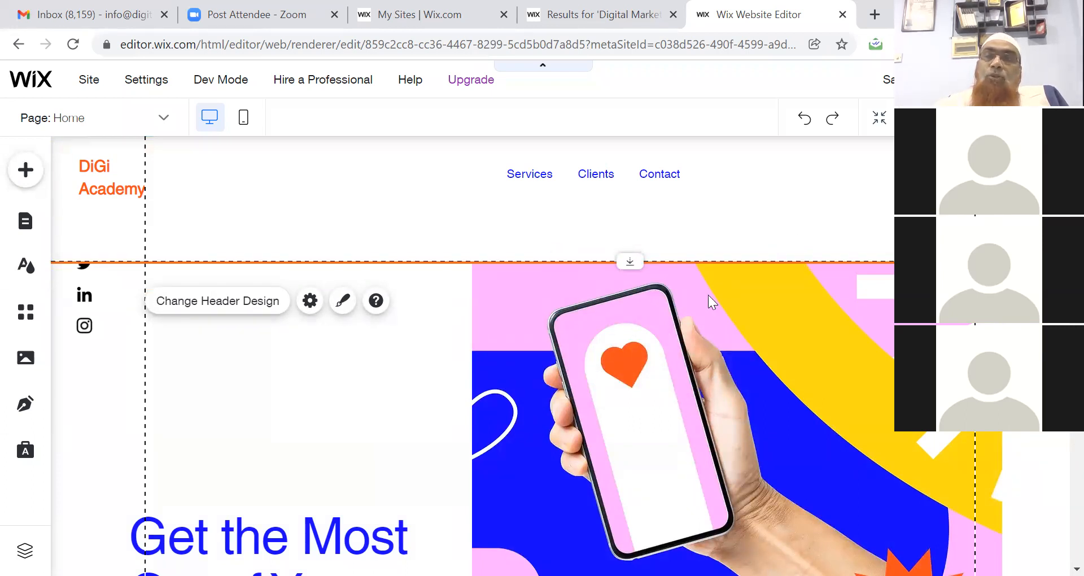
scroll(561, 356, "down", 4)
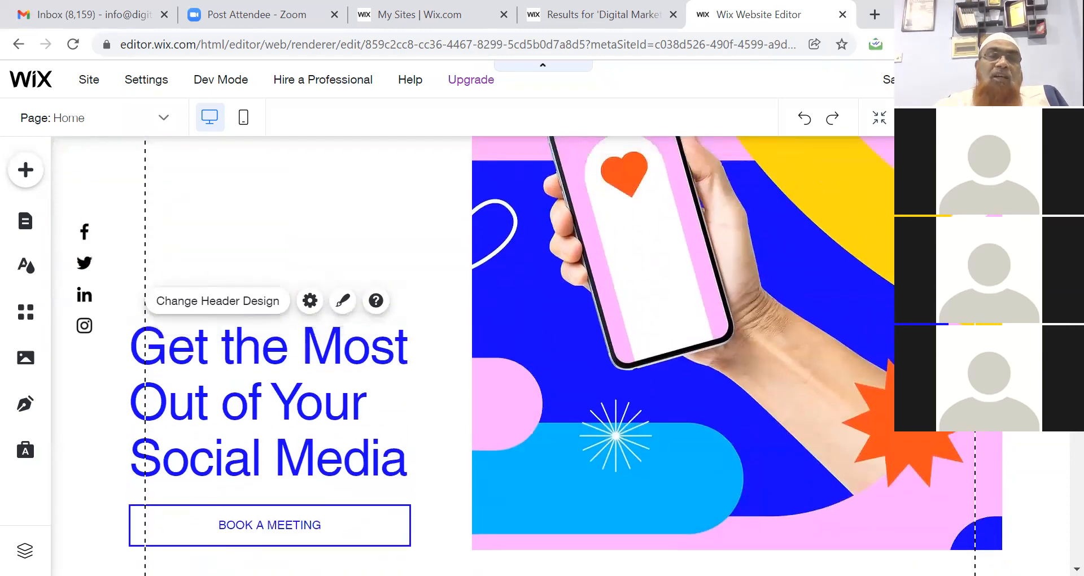
left_click(312, 387)
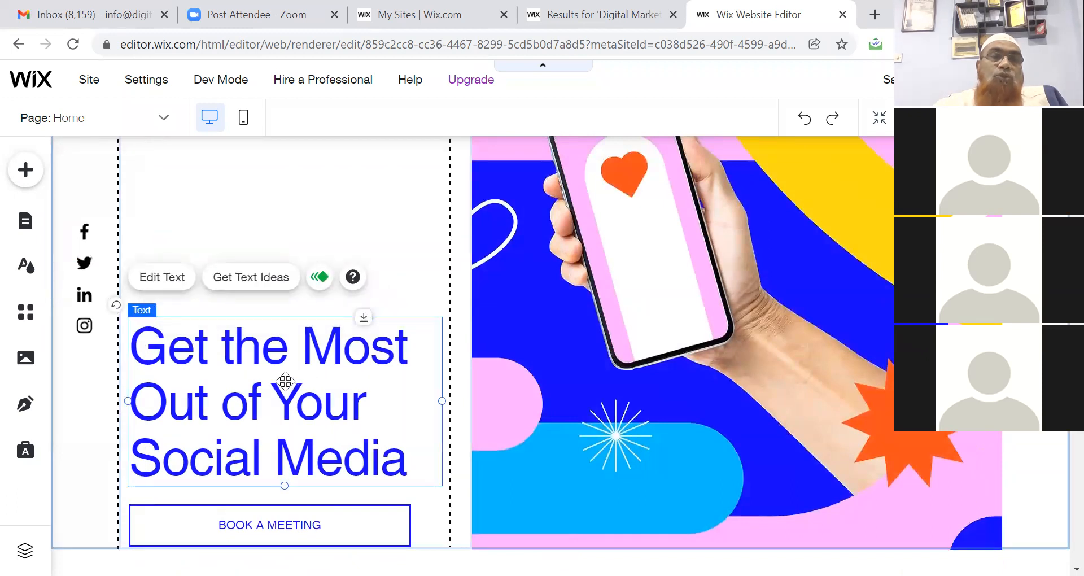
Replace 'Social' with 'Digital' in the hero heading.
left_click(149, 282)
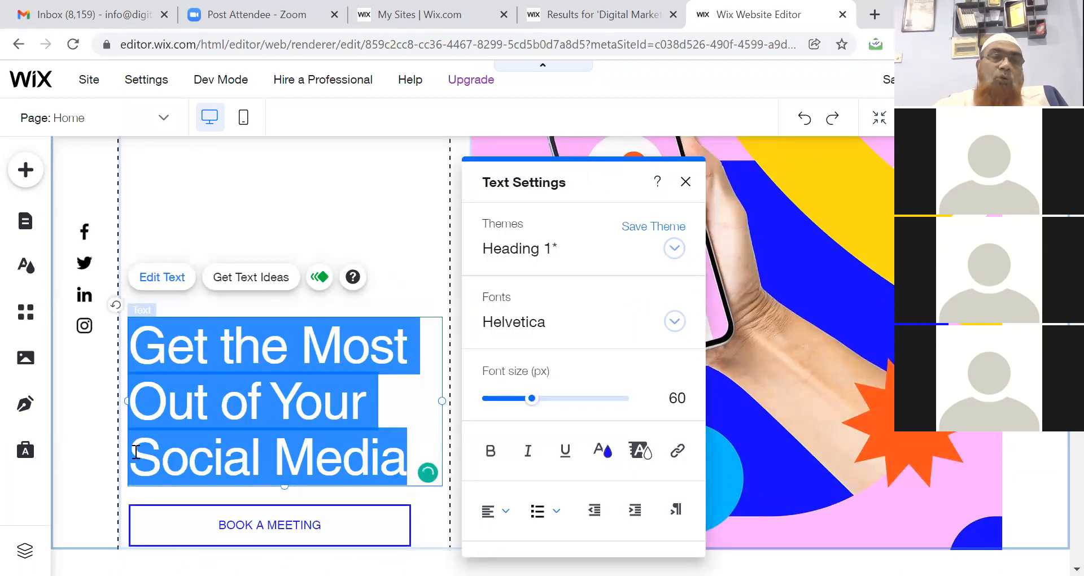
left_click(195, 461)
left_click(208, 462)
left_click(245, 459)
left_click(264, 459)
key("BackSpace")
key("BackSpace")
key("BackSpace")
key("BackSpace")
key("BackSpace")
key("BackSpace")
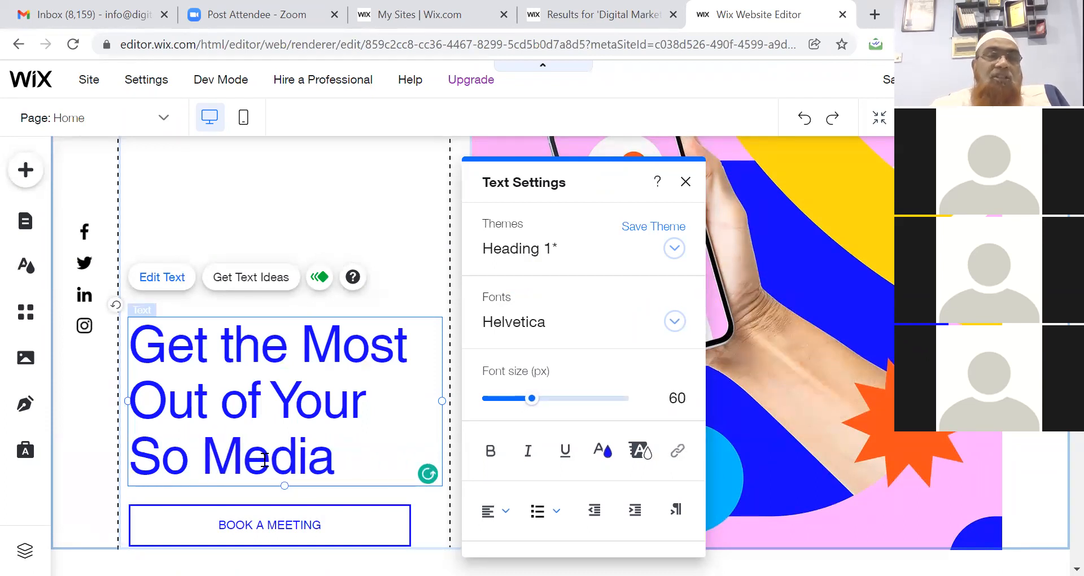
type("Dig")
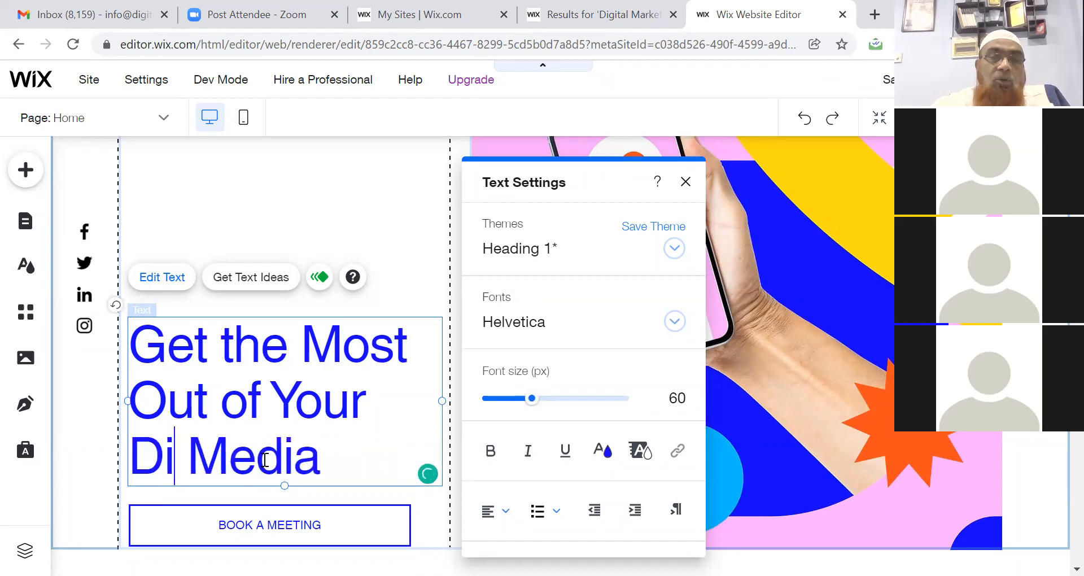
type("ital")
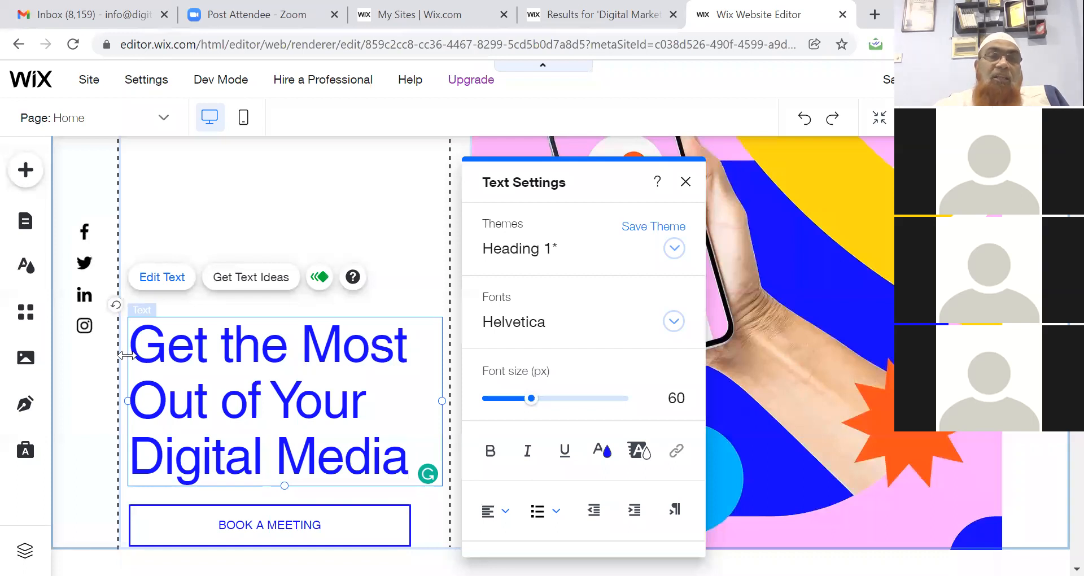
Apply the Heading 2 theme (35 px) to the whole heading.
left_click_drag(132, 348, 413, 460)
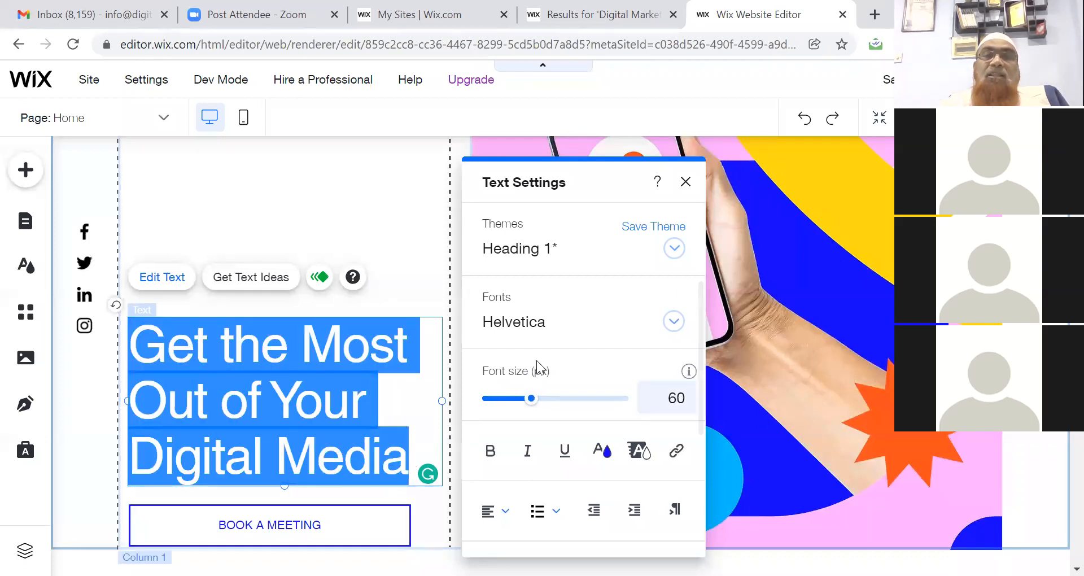
left_click(675, 250)
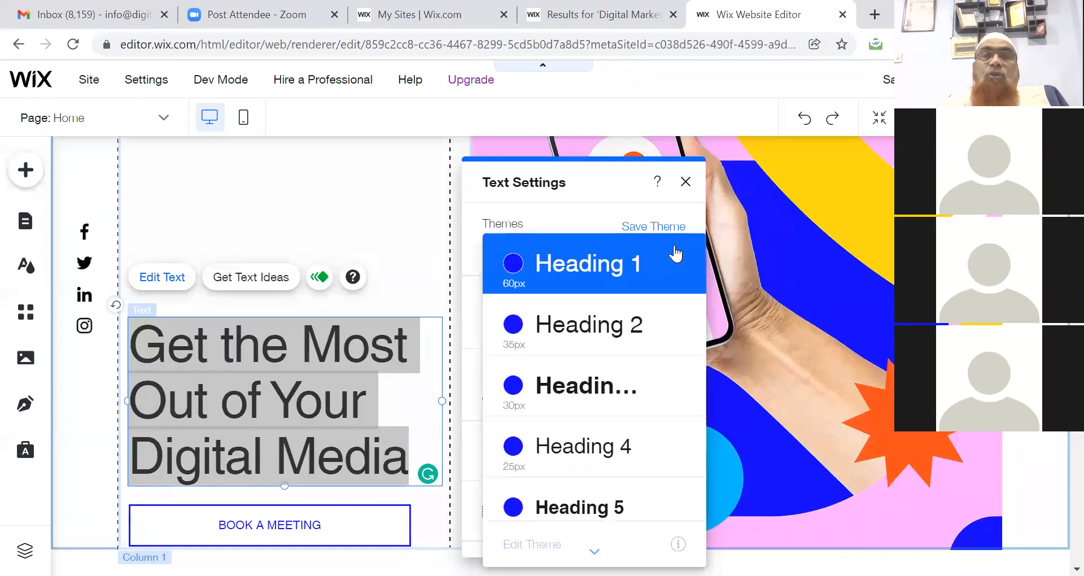
left_click(613, 333)
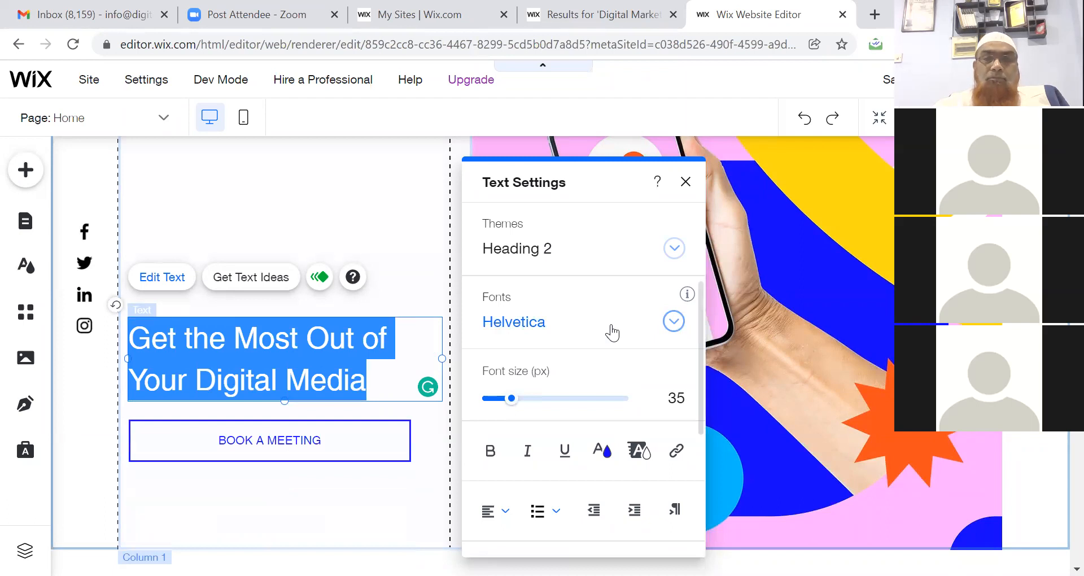
left_click(252, 443)
Change the button text to 'Contact Now @' followed by the business phone number.
double_click(251, 437)
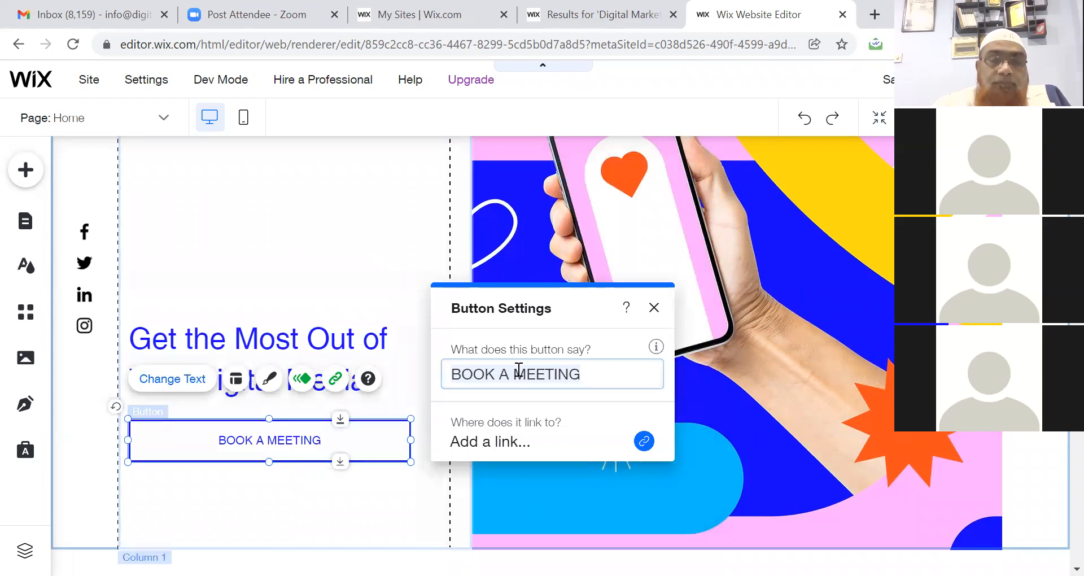
type("Contact ")
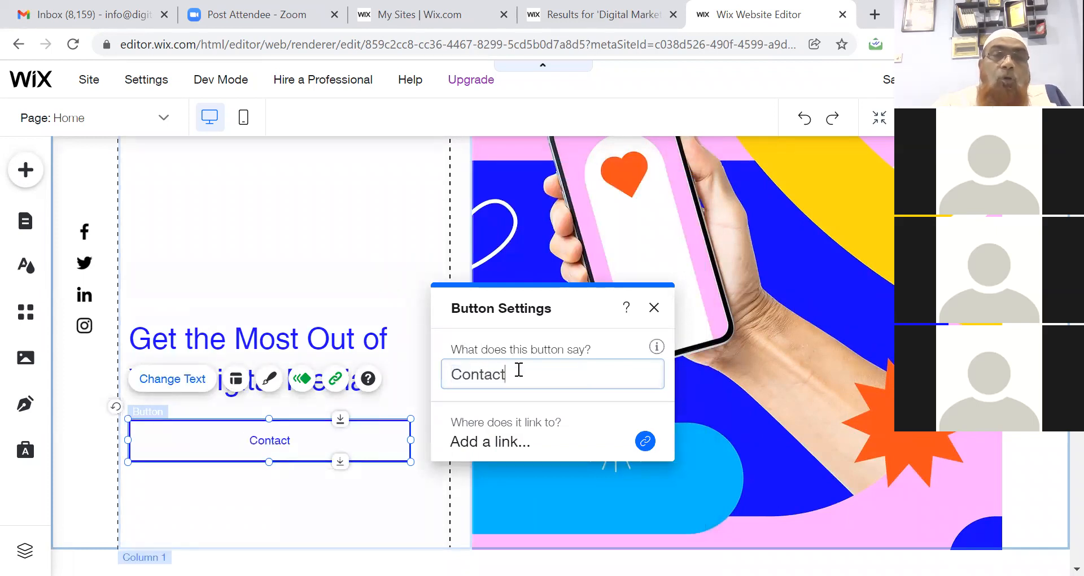
type("No")
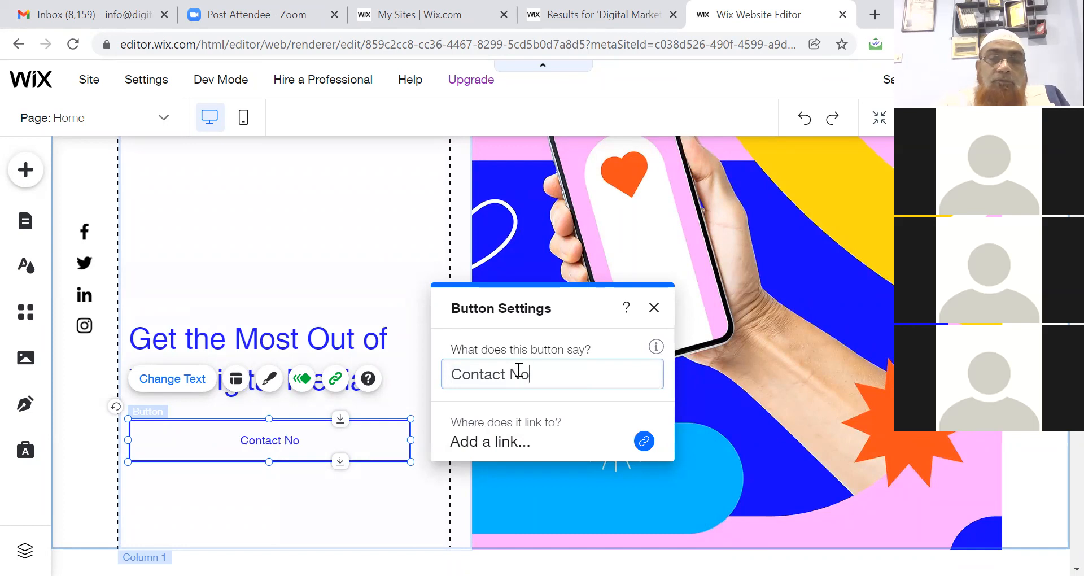
type("w @")
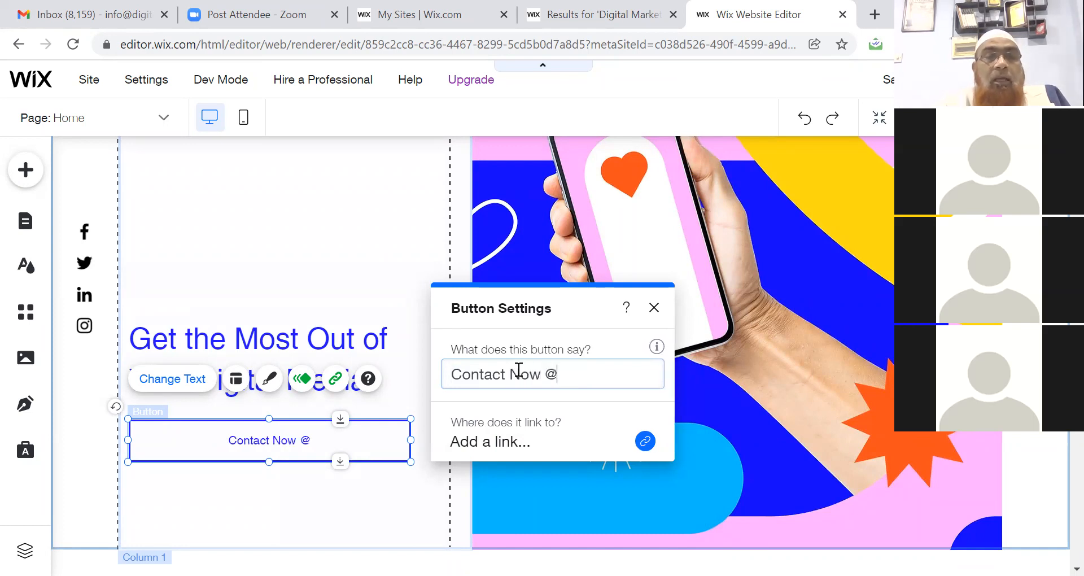
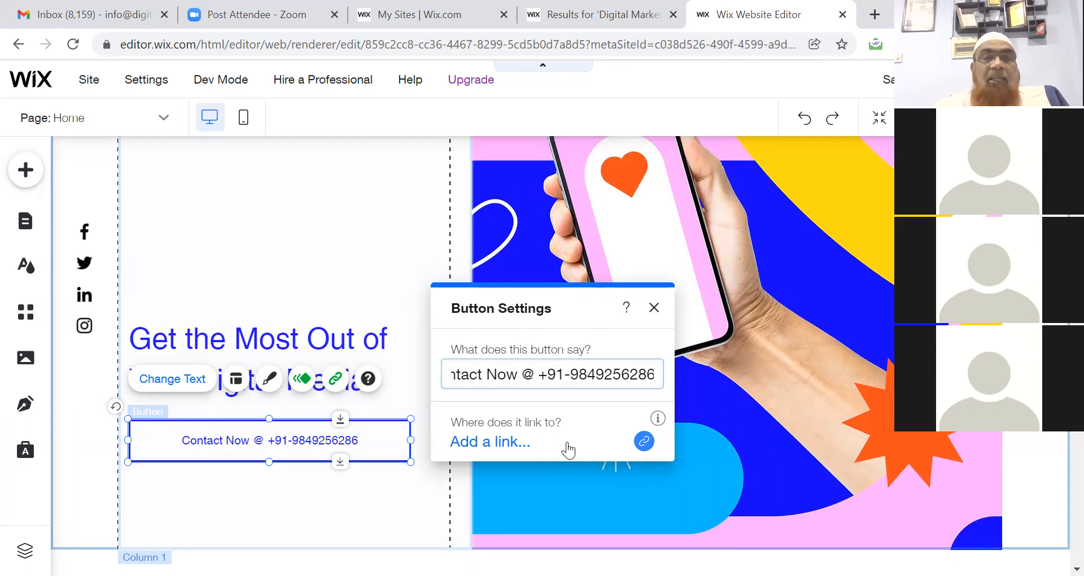
left_click(379, 269)
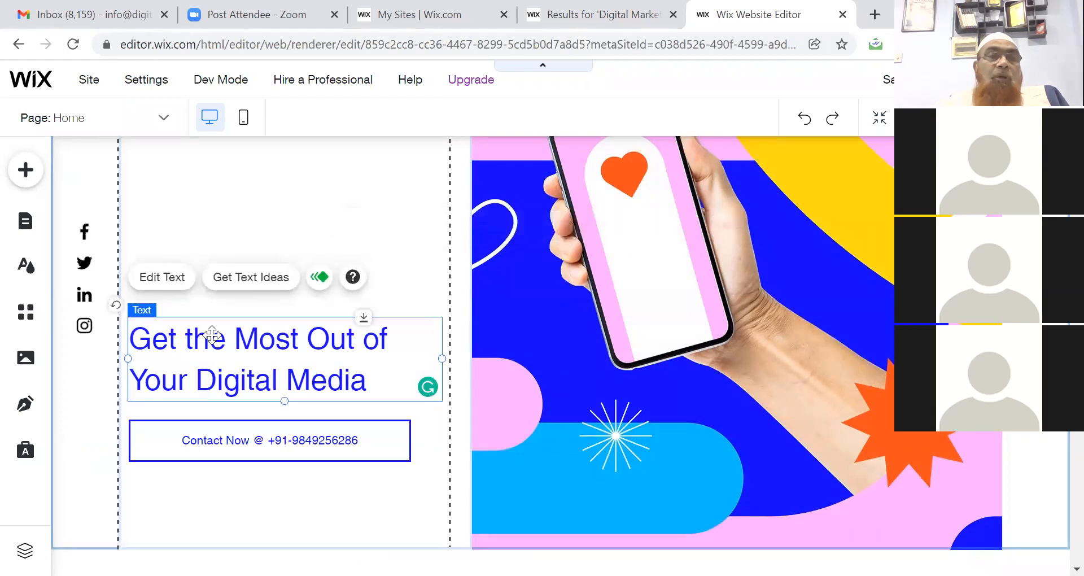
Move the heading near the column top and the Contact Now button just beneath it.
left_click_drag(209, 319, 219, 187)
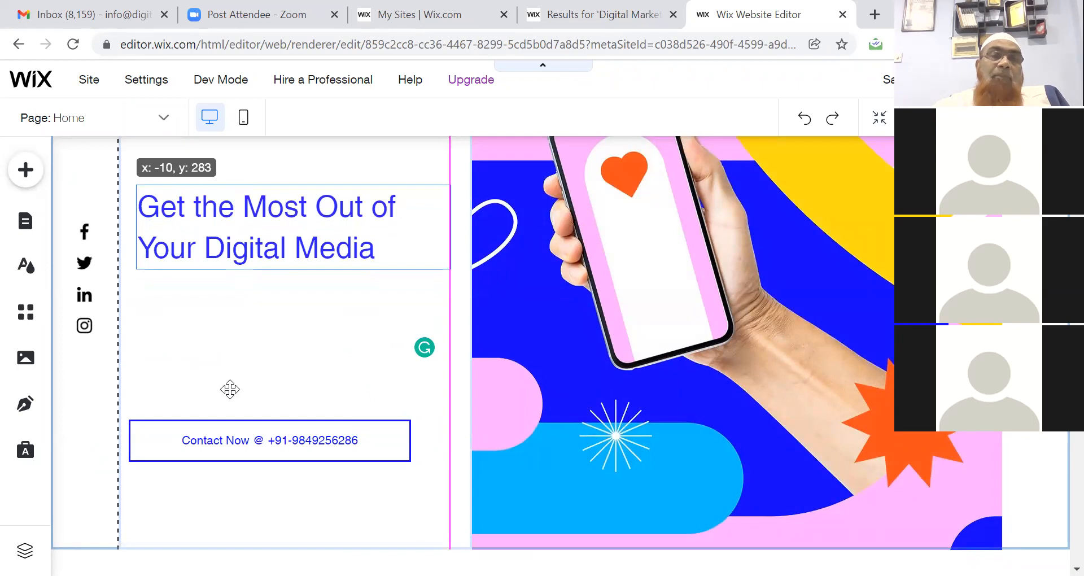
left_click(227, 420)
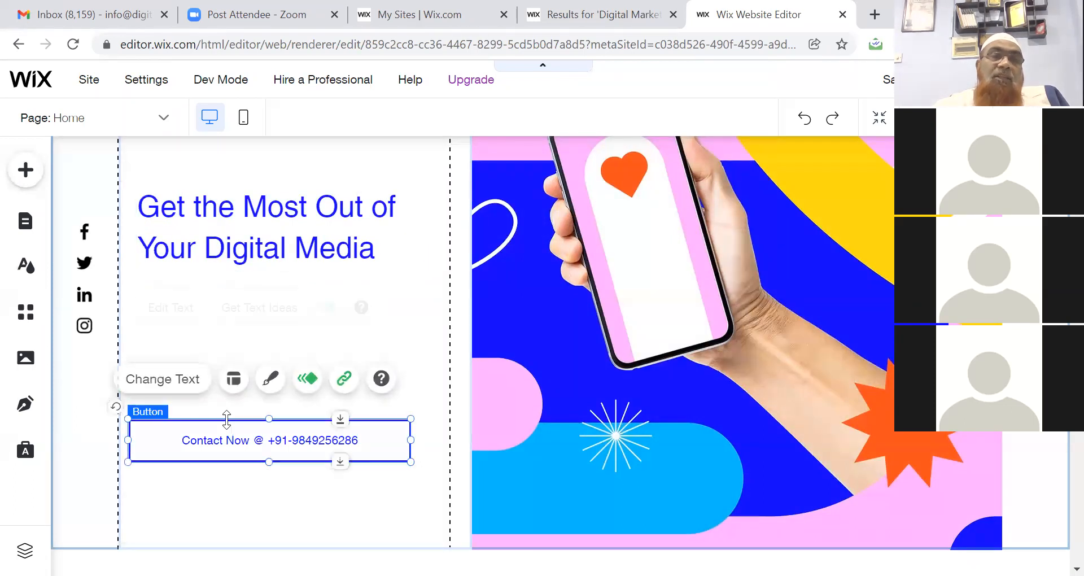
left_click_drag(215, 428, 213, 306)
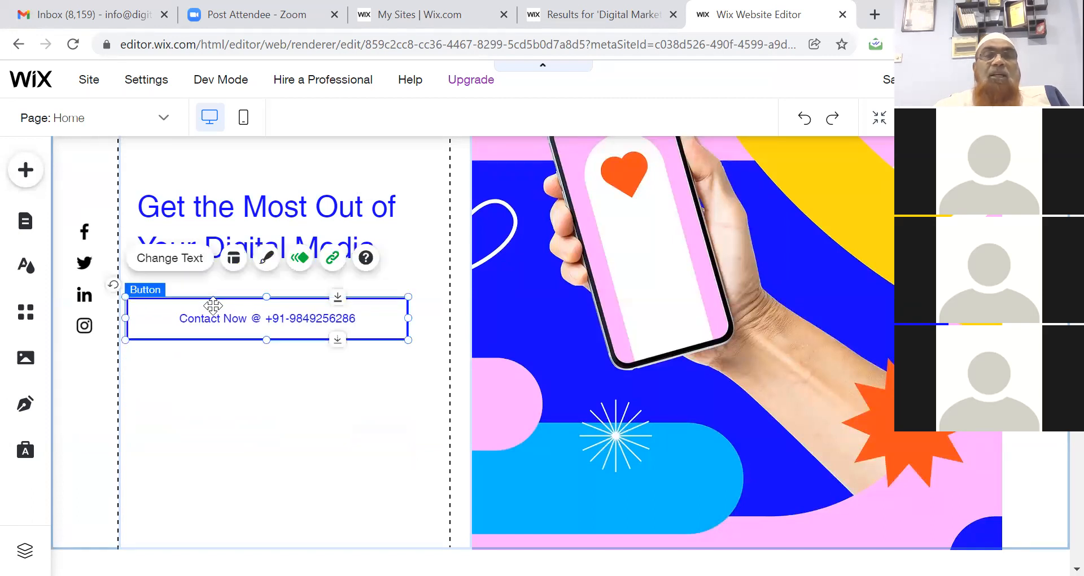
left_click(662, 301)
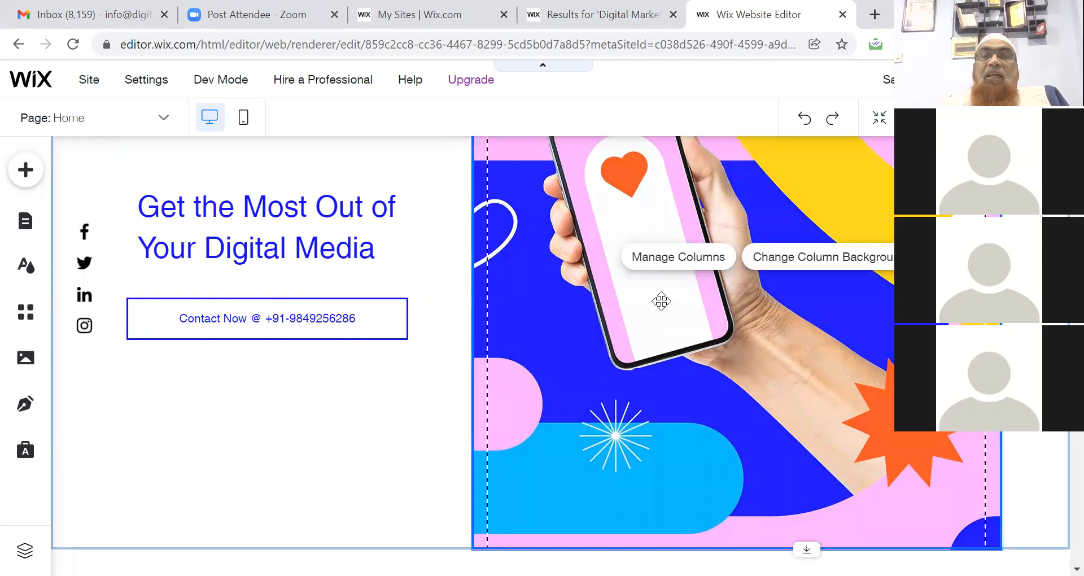
left_click(836, 265)
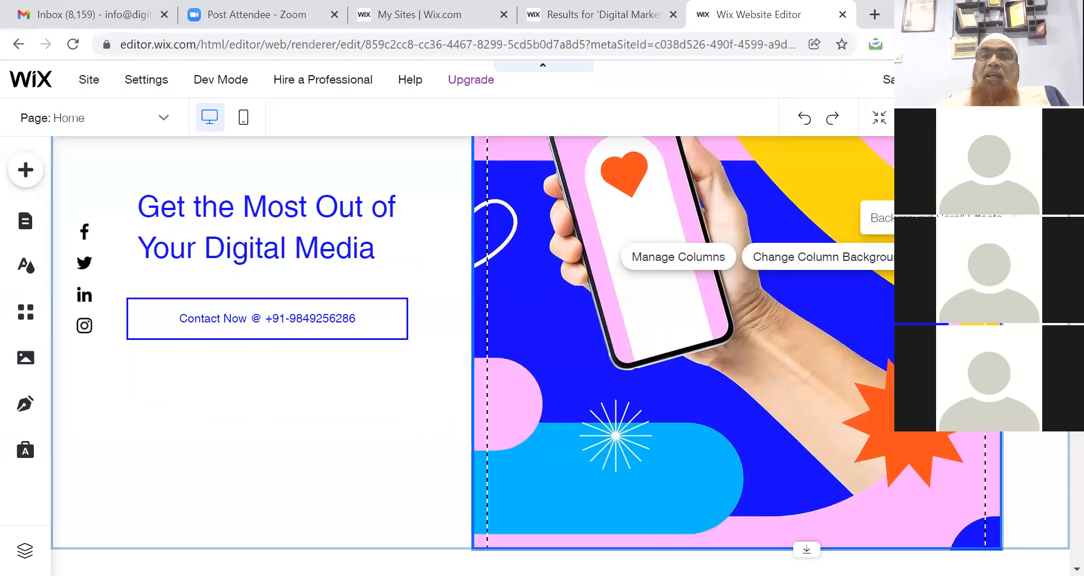
Preview the Skew, 3D, Closeup and Reveal scroll effects, then reset the background to None.
left_click(936, 257)
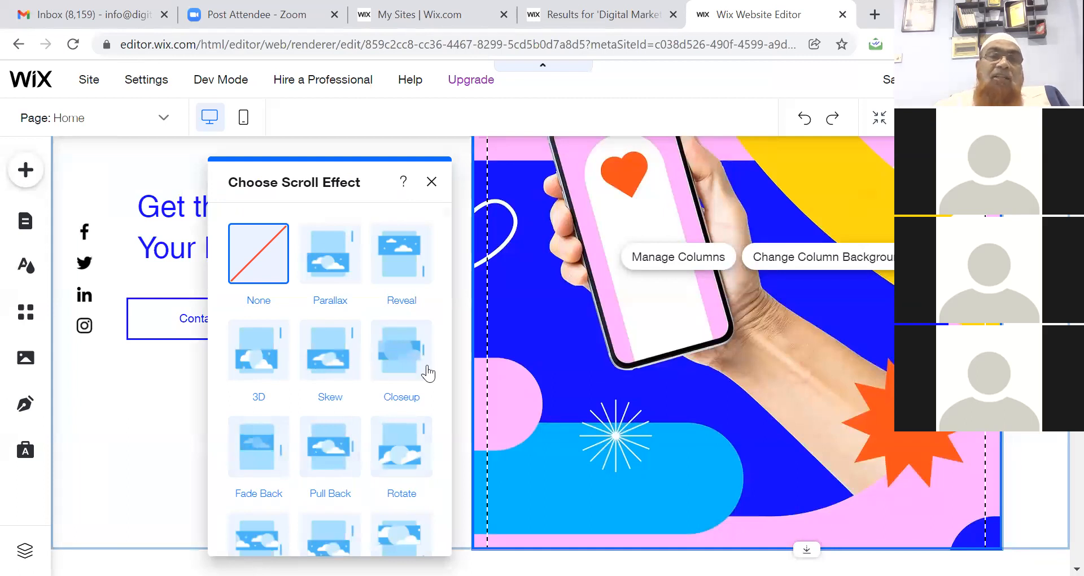
left_click(332, 370)
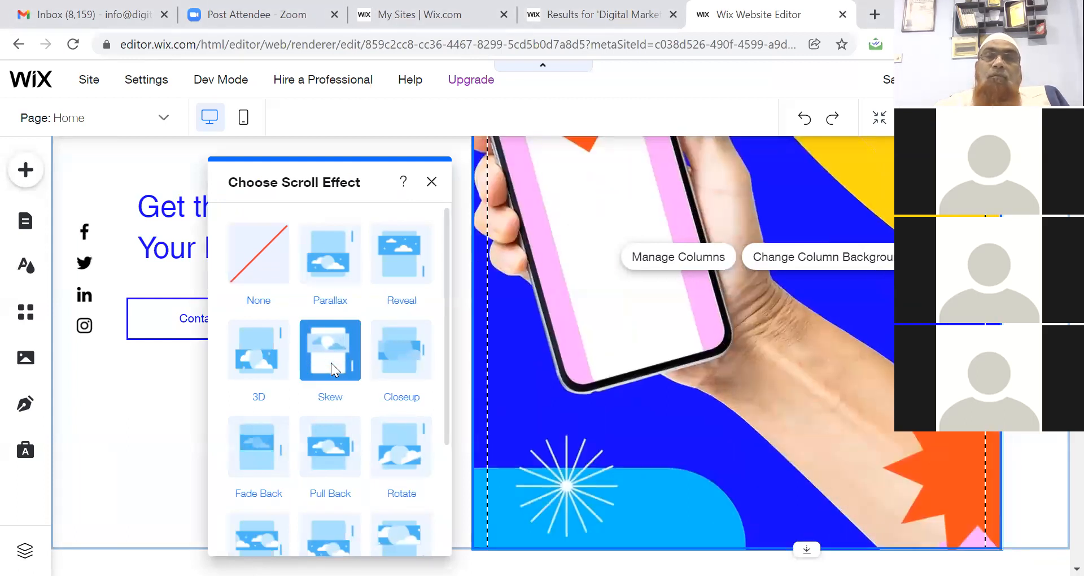
left_click(257, 361)
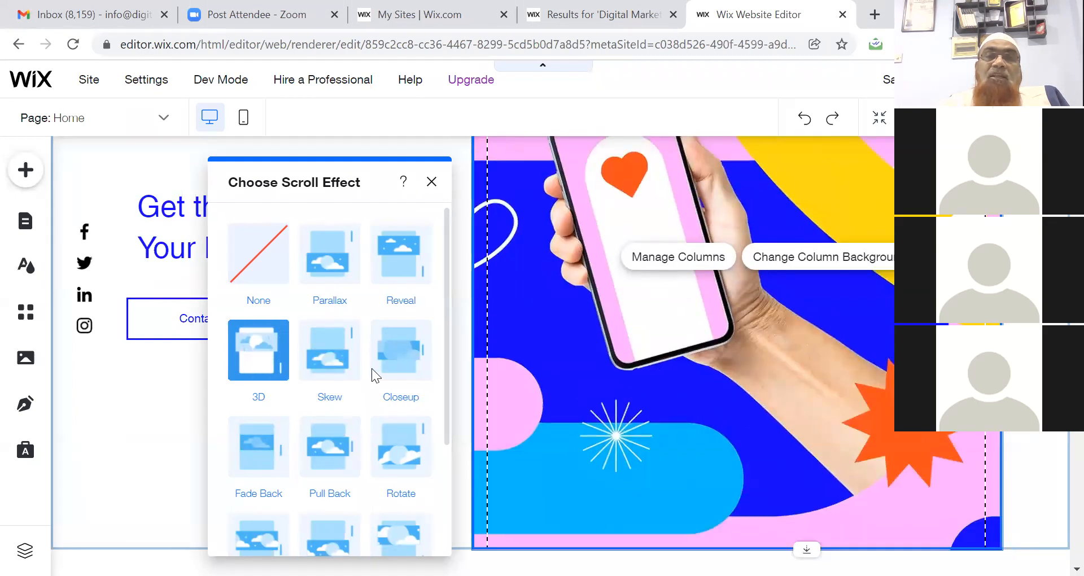
left_click(407, 374)
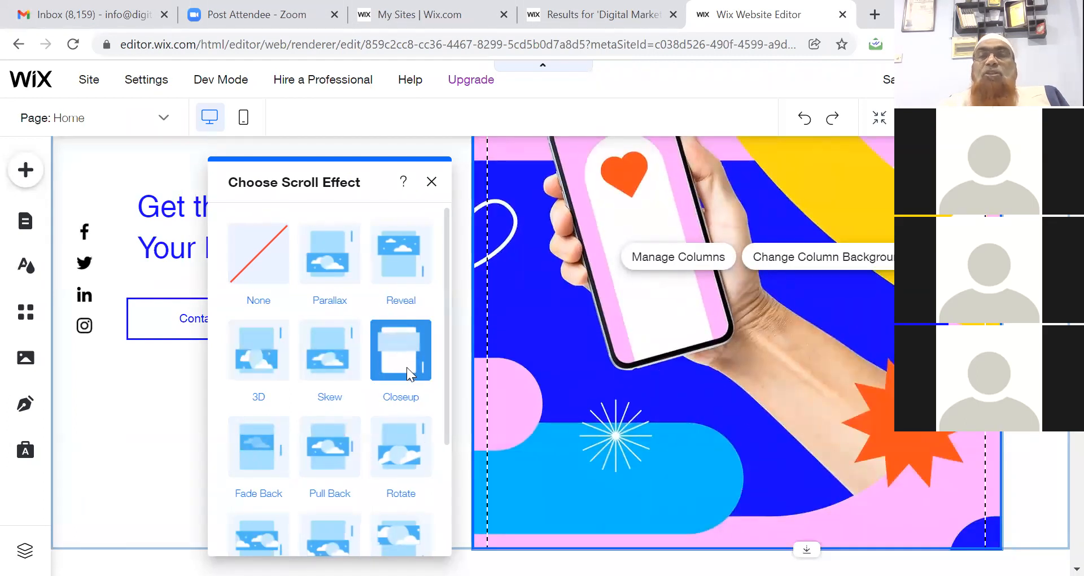
left_click(385, 251)
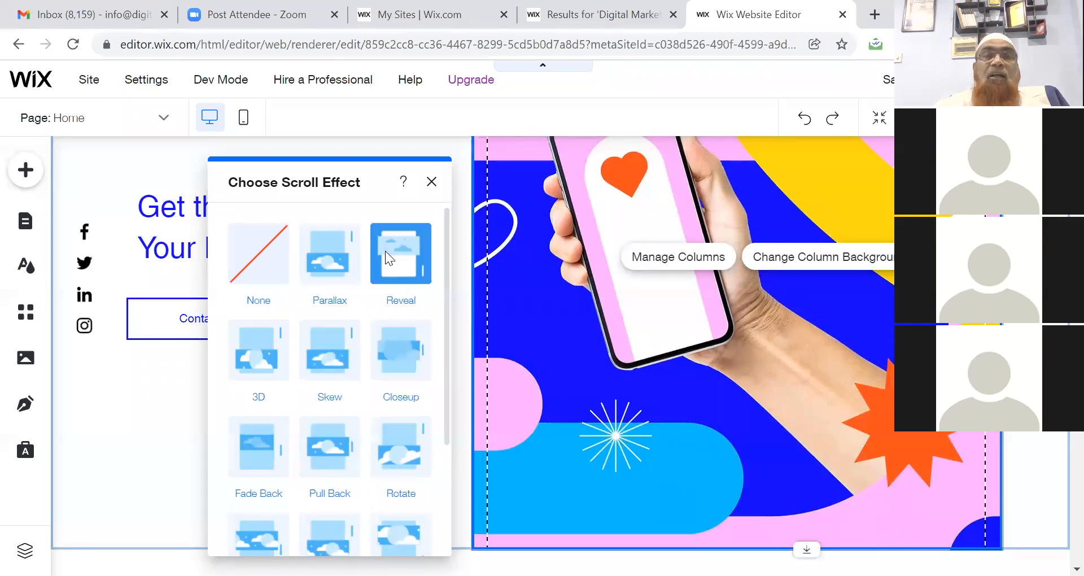
left_click(250, 263)
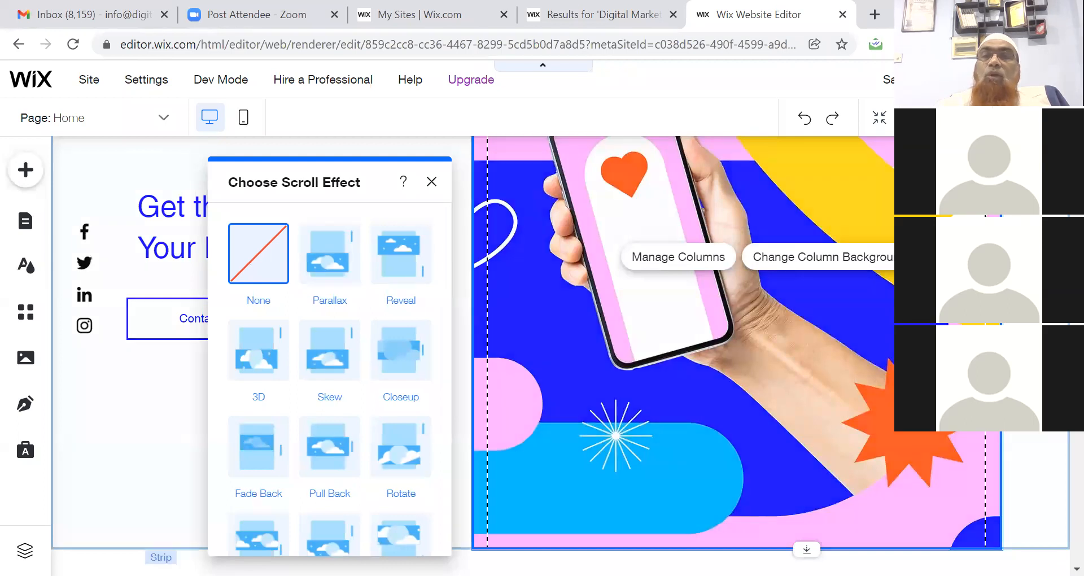
Delete the image column, undo it, then open Manage Columns for the hero strip.
right_click(788, 312)
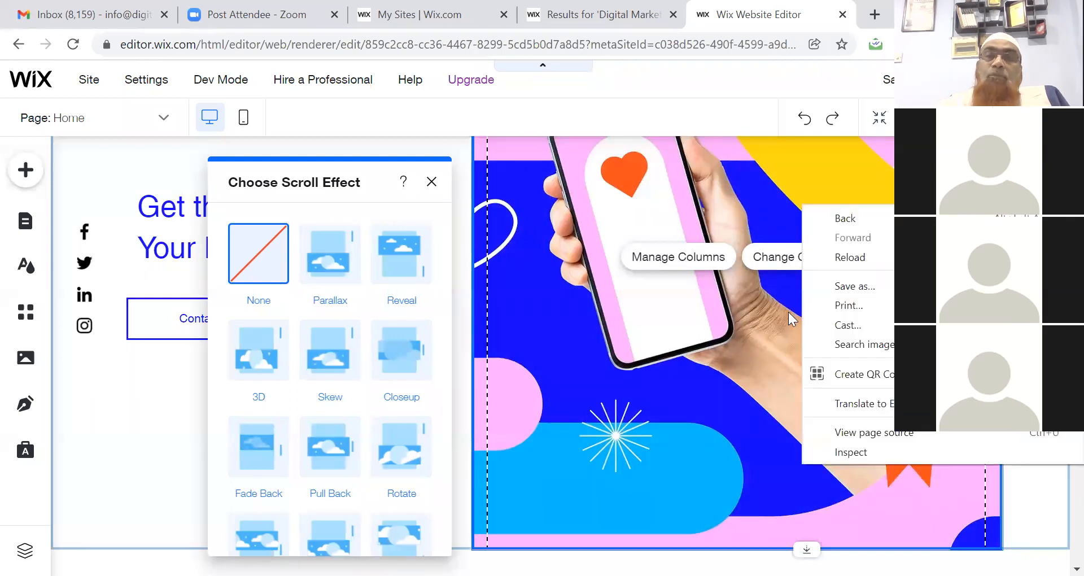
left_click(714, 332)
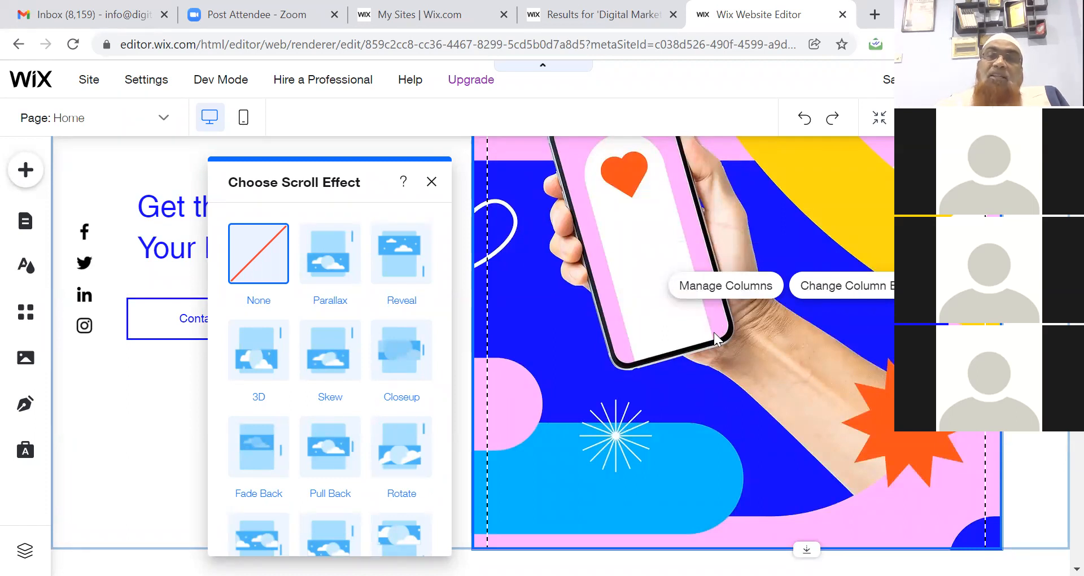
right_click(714, 331)
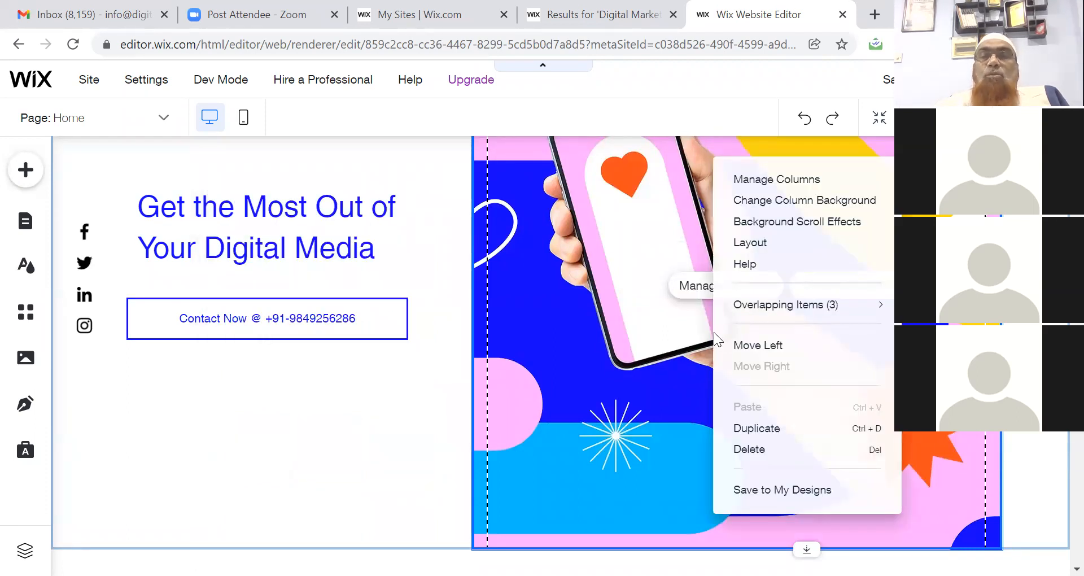
left_click(774, 453)
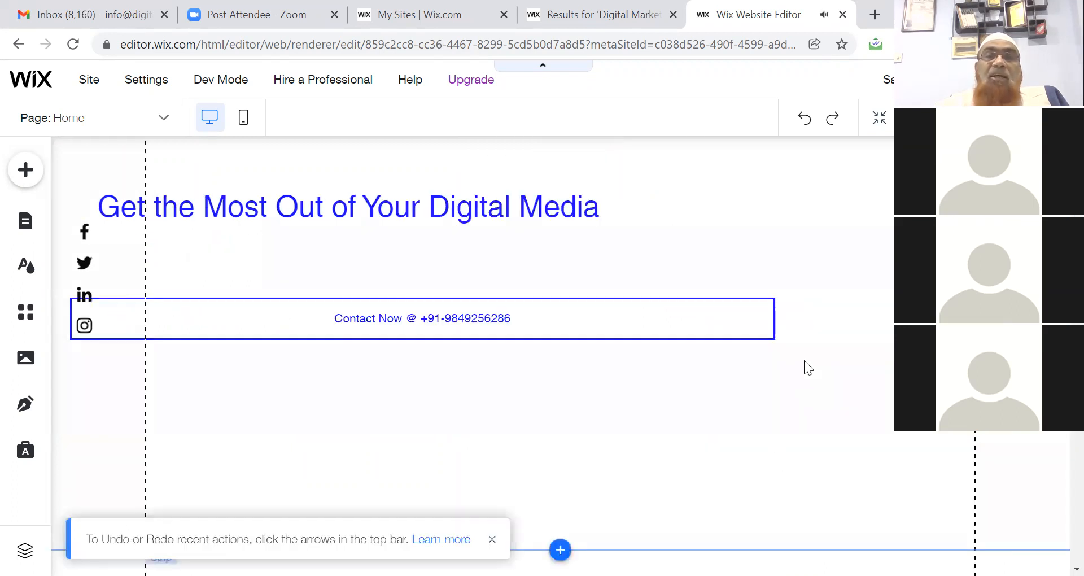
key("ctrl+z")
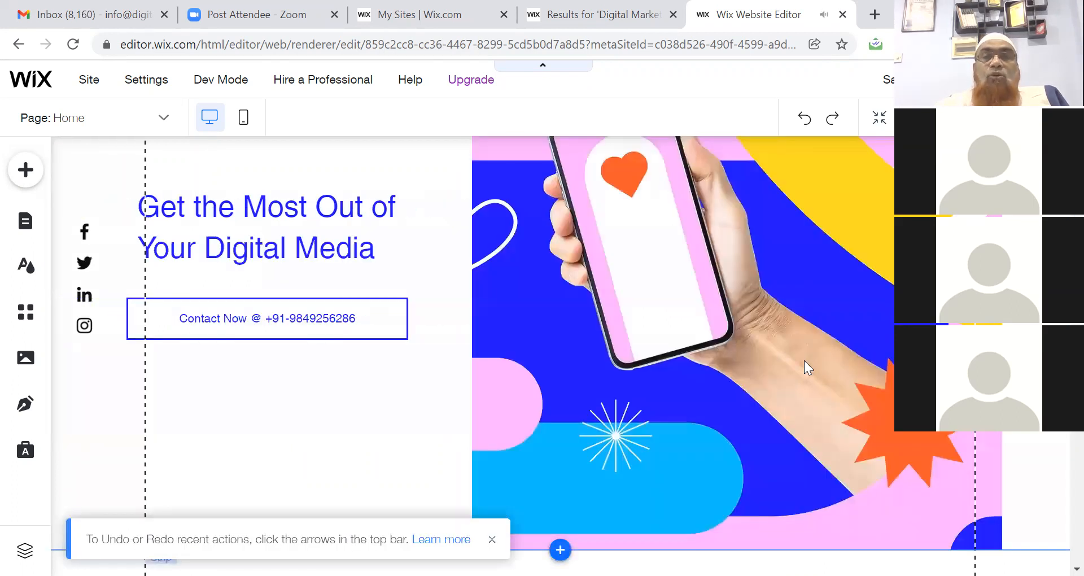
right_click(804, 360)
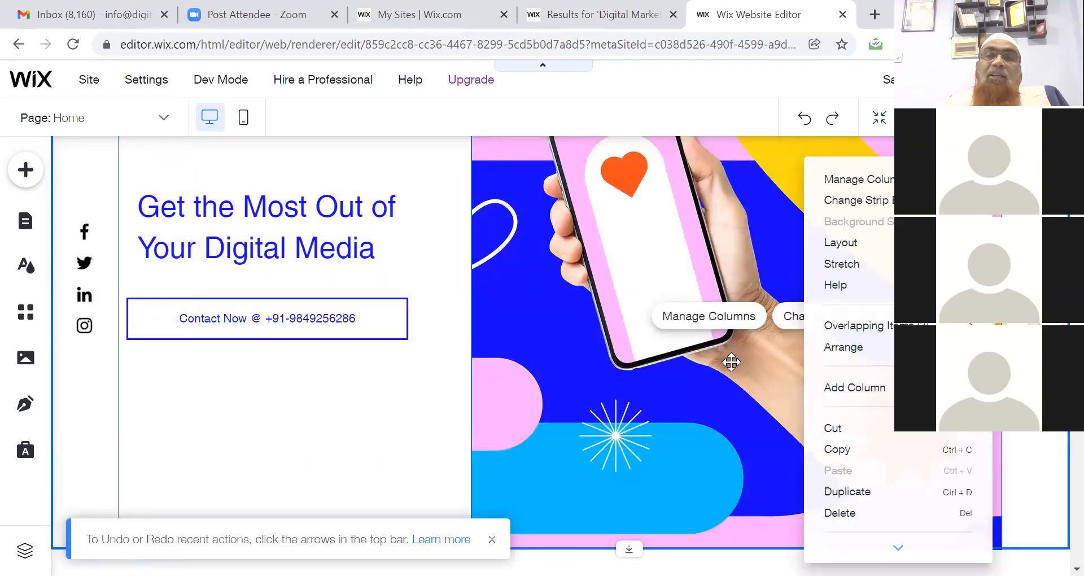
left_click(709, 359)
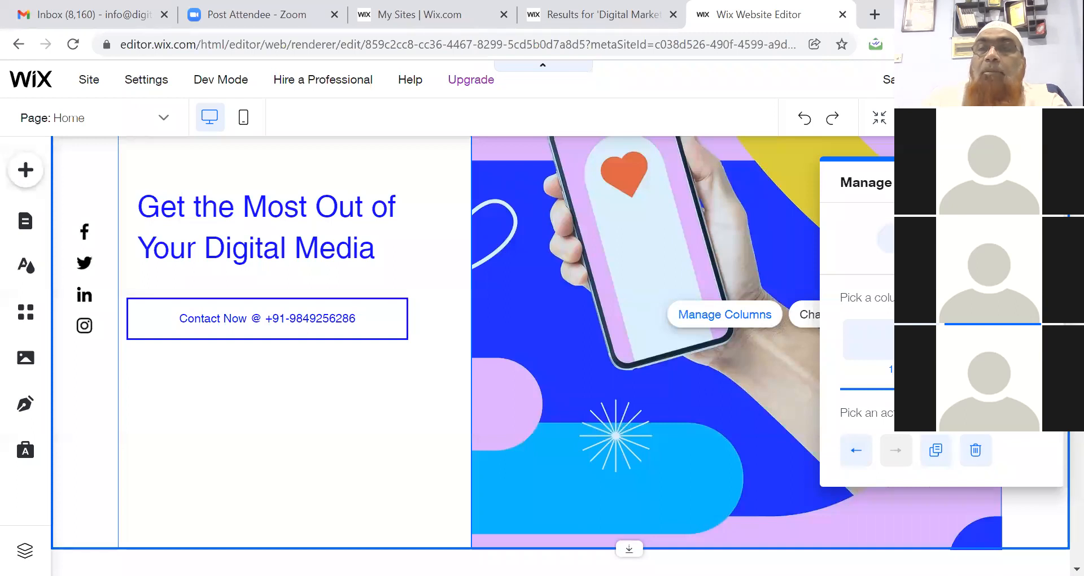
Close the column management panel and scroll down to the 'What I Do' strip.
left_click(1043, 182)
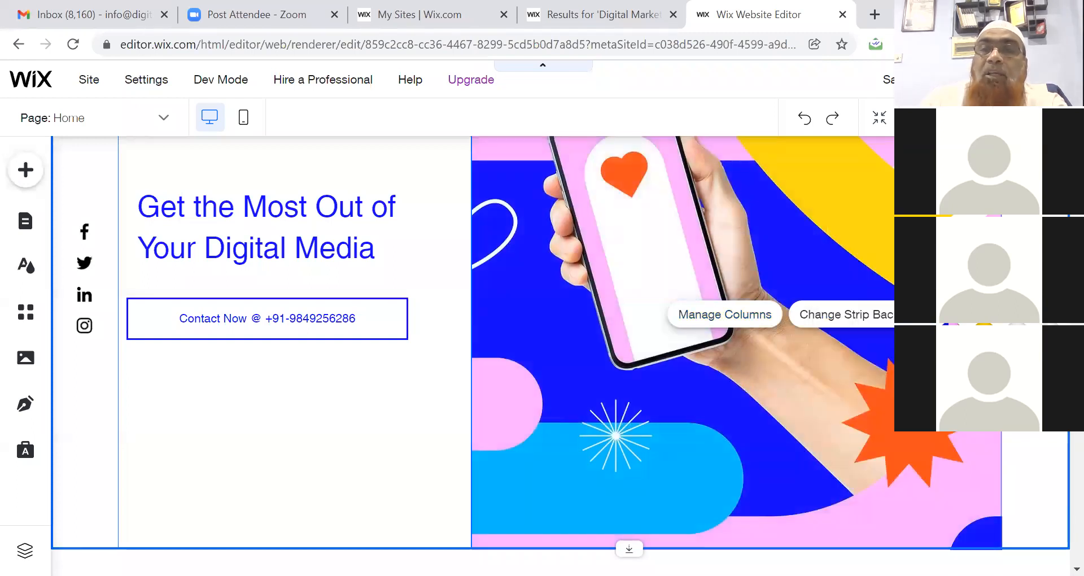
right_click(802, 195)
key("Escape")
scroll(560, 356, "down", 7)
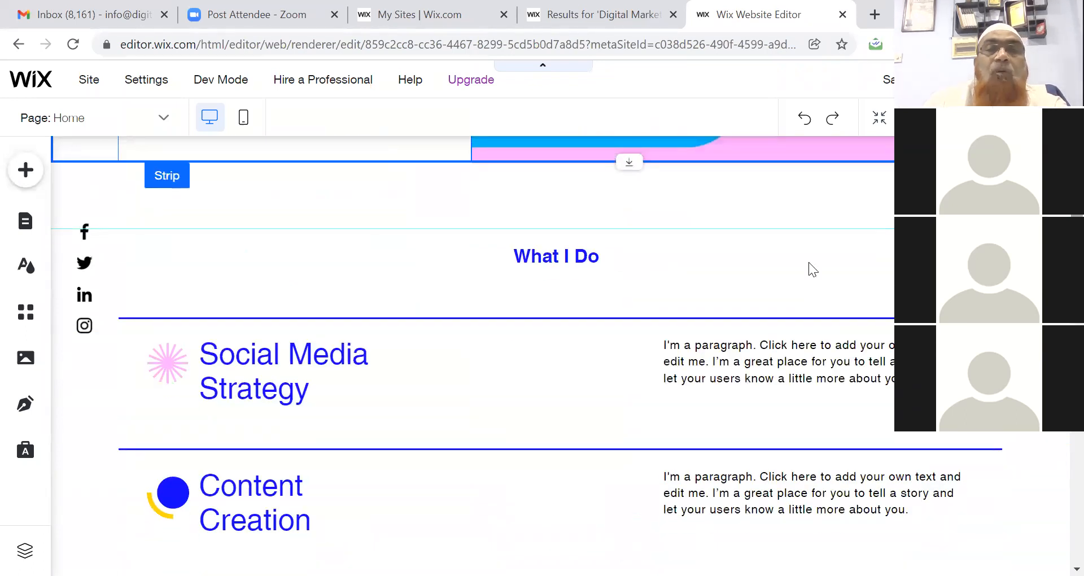
Replace the 'What I Do' heading text with 'How Can I Help You?'.
left_click(548, 256)
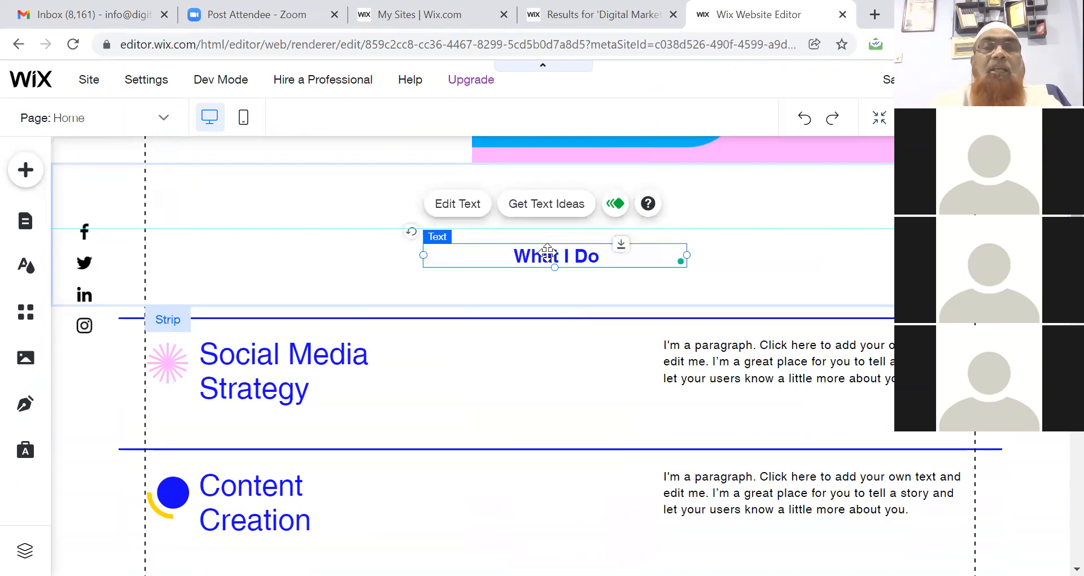
double_click(547, 251)
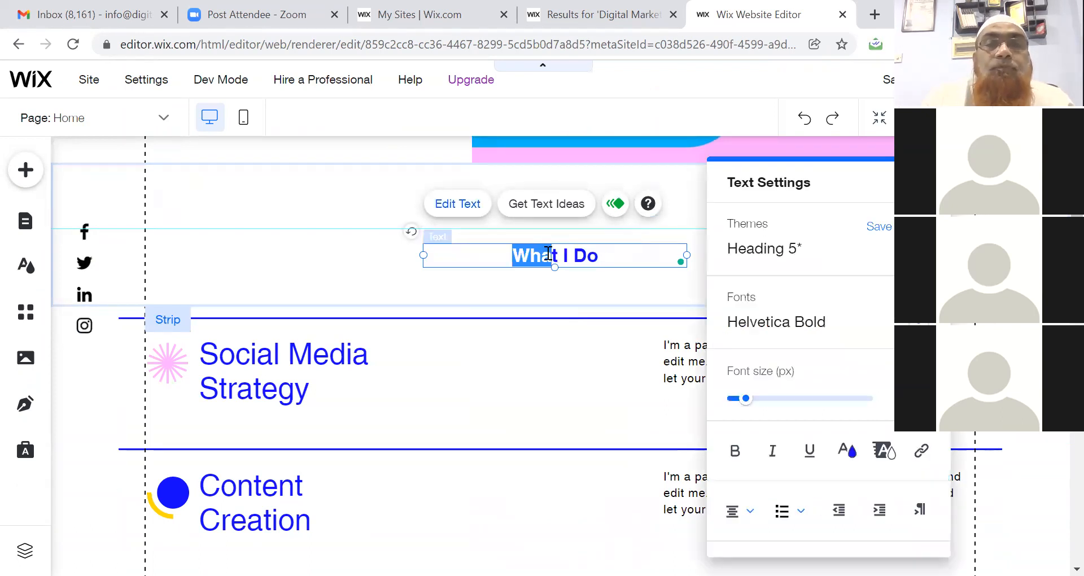
double_click(601, 259)
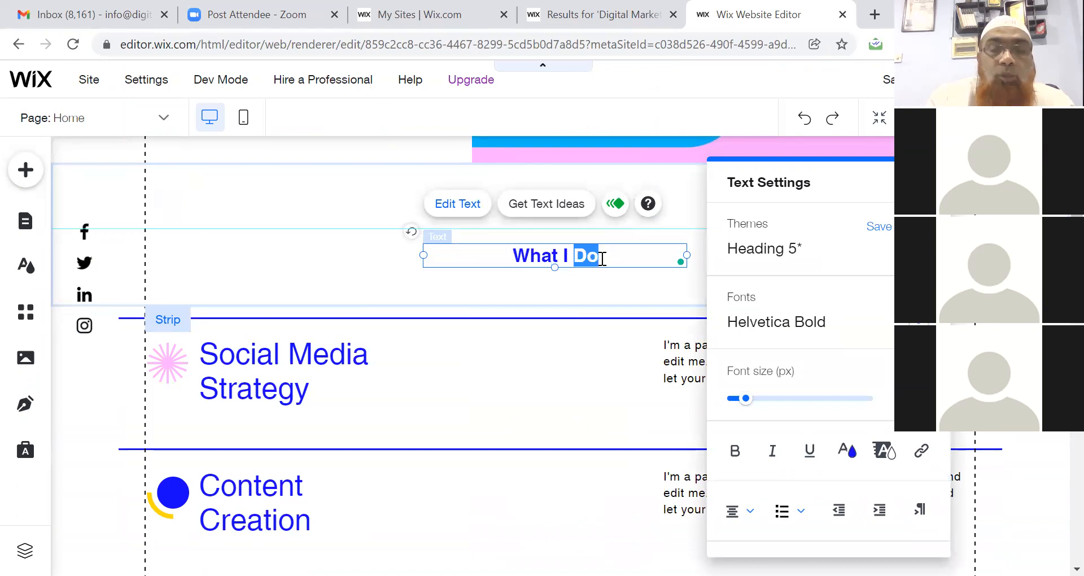
key("BackSpace")
key("BackSpace")
key("BackSpace")
key("BackSpace")
key("BackSpace")
key("BackSpace")
key("BackSpace")
key("BackSpace")
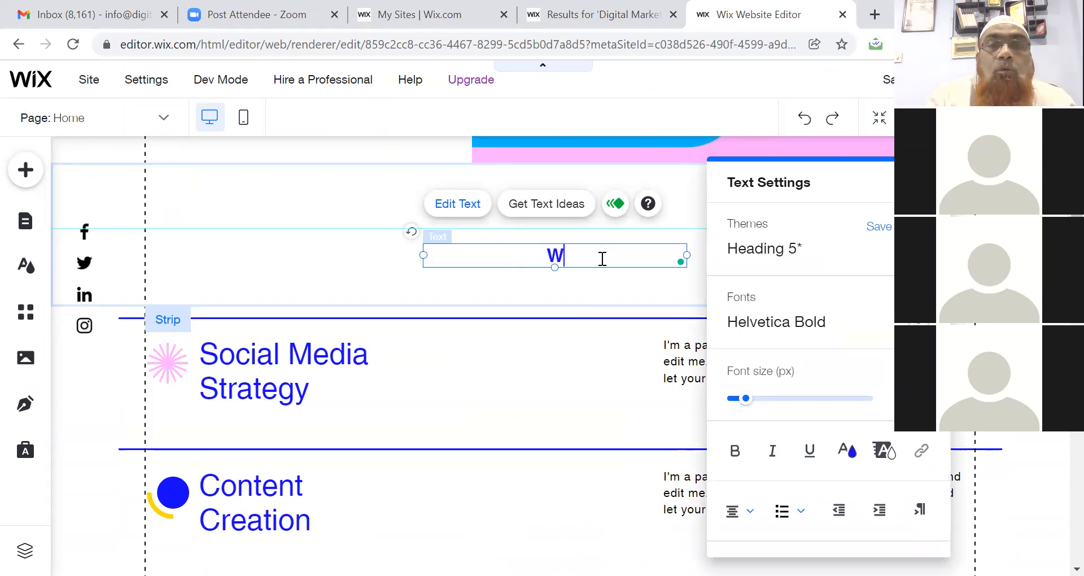
type("How C")
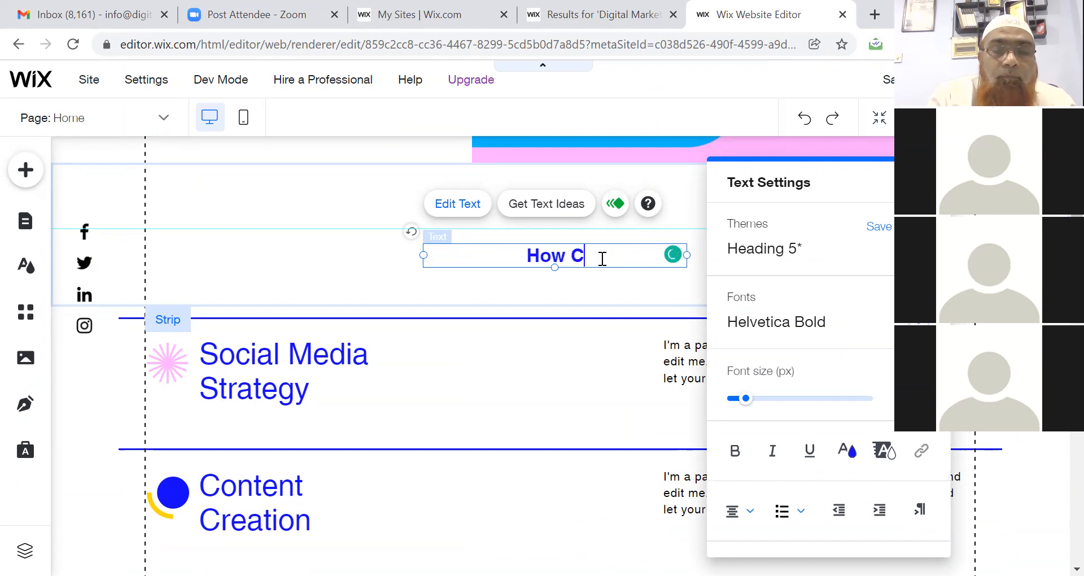
type("an I Help Y")
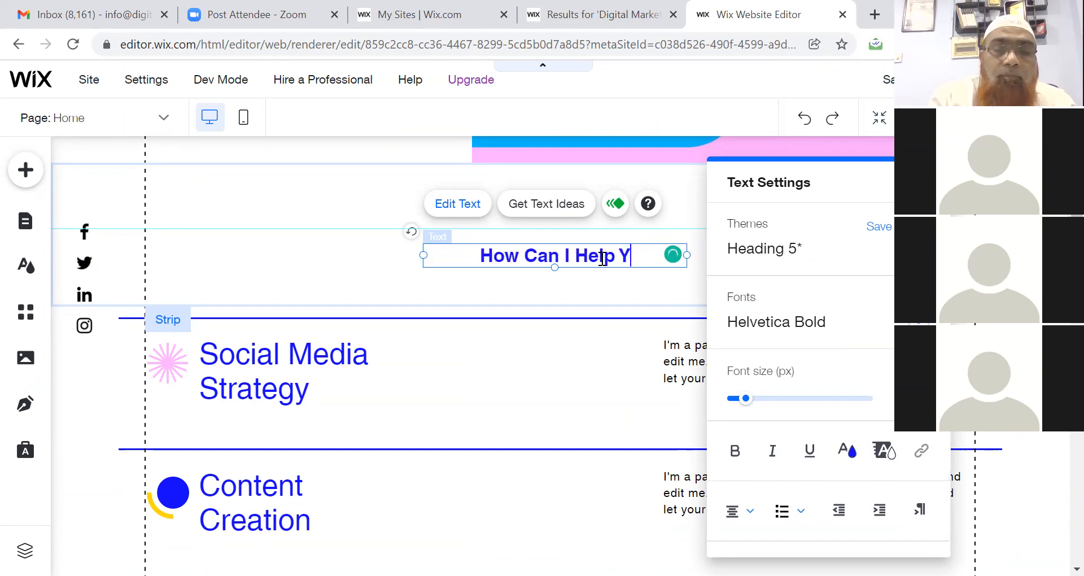
type("ou?")
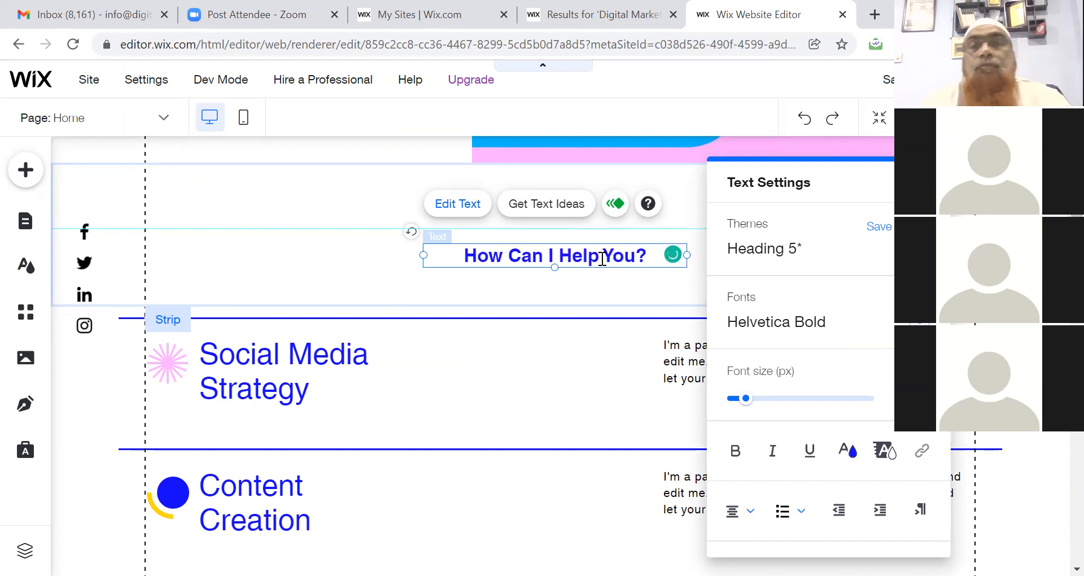
left_click(313, 355)
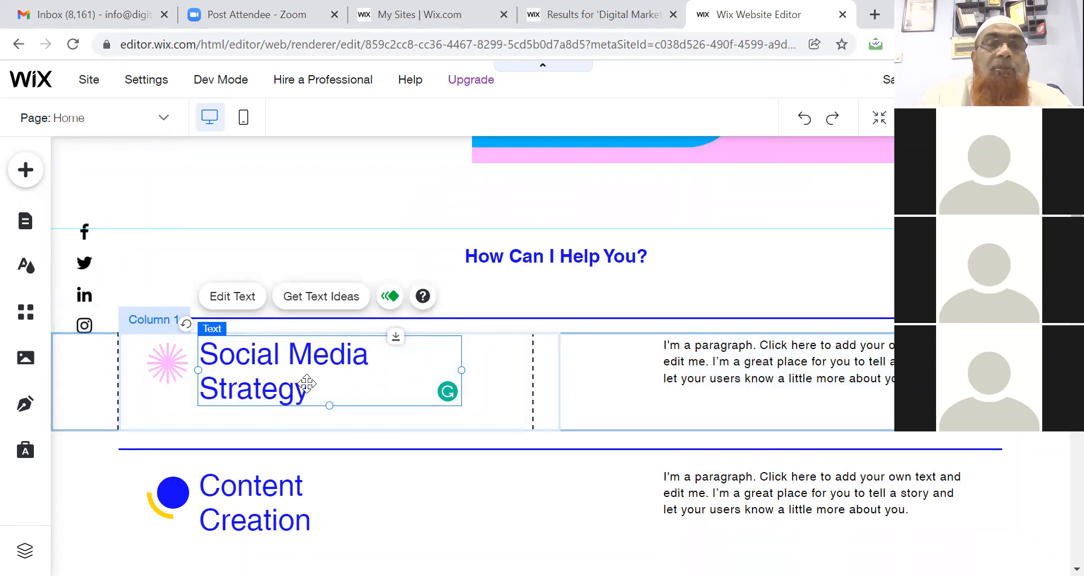
Put the Column 2 placeholder paragraph beside Social Media Strategy into editing with all text selected.
double_click(283, 355)
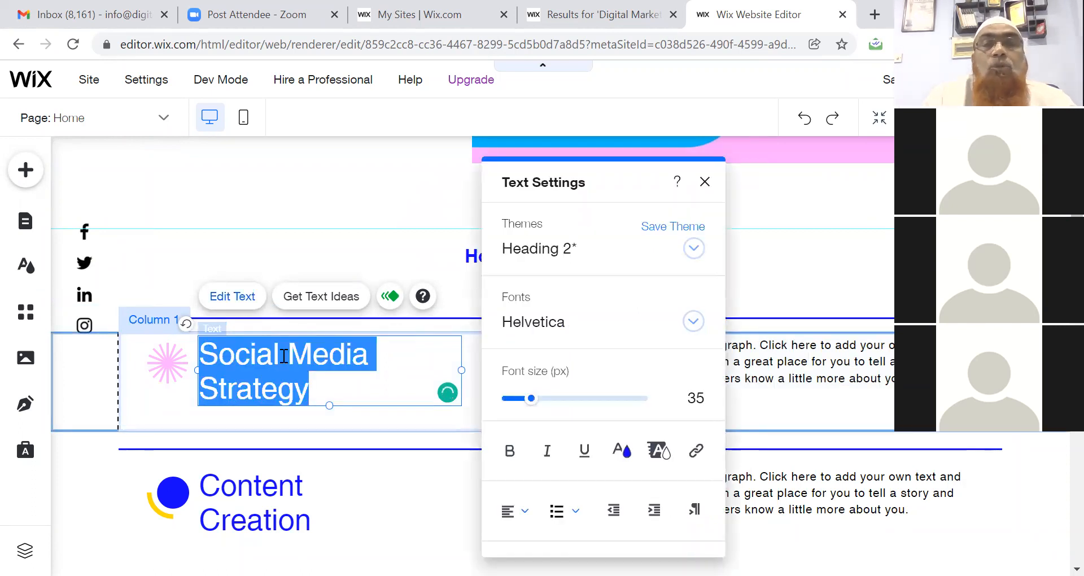
left_click(316, 207)
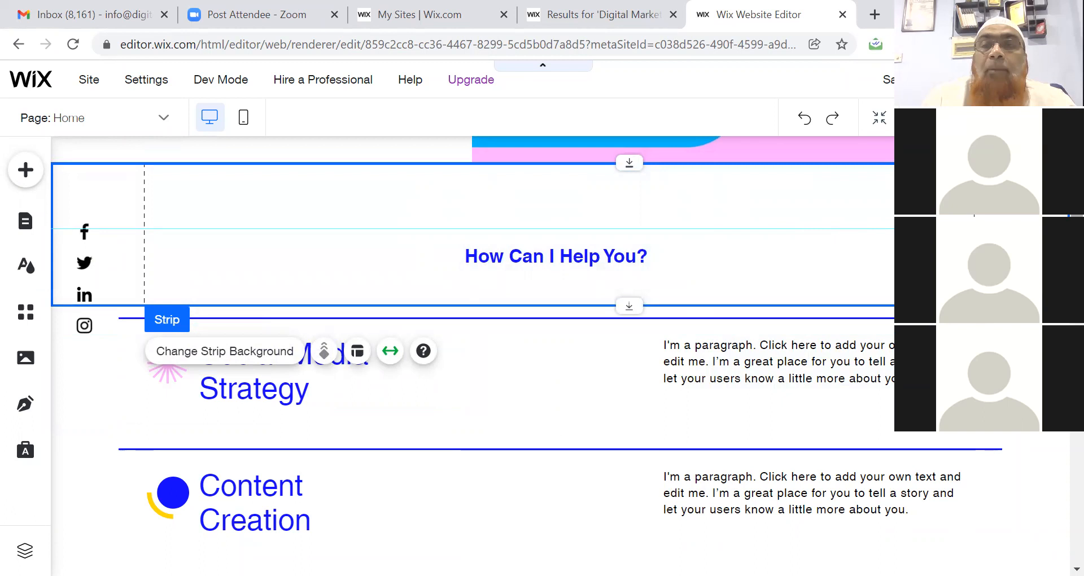
right_click(802, 230)
key("Escape")
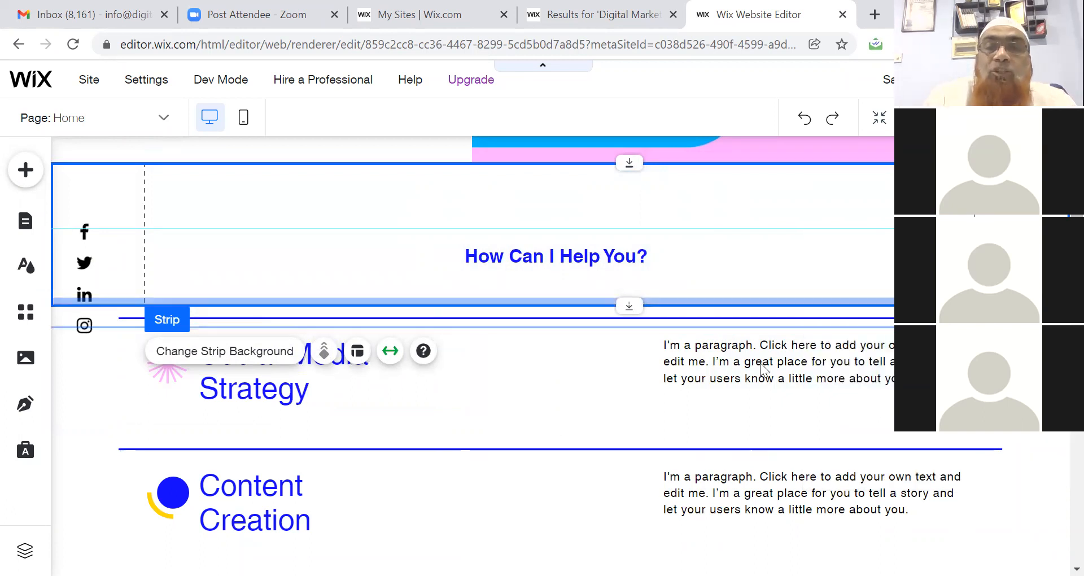
left_click(736, 360)
double_click(737, 360)
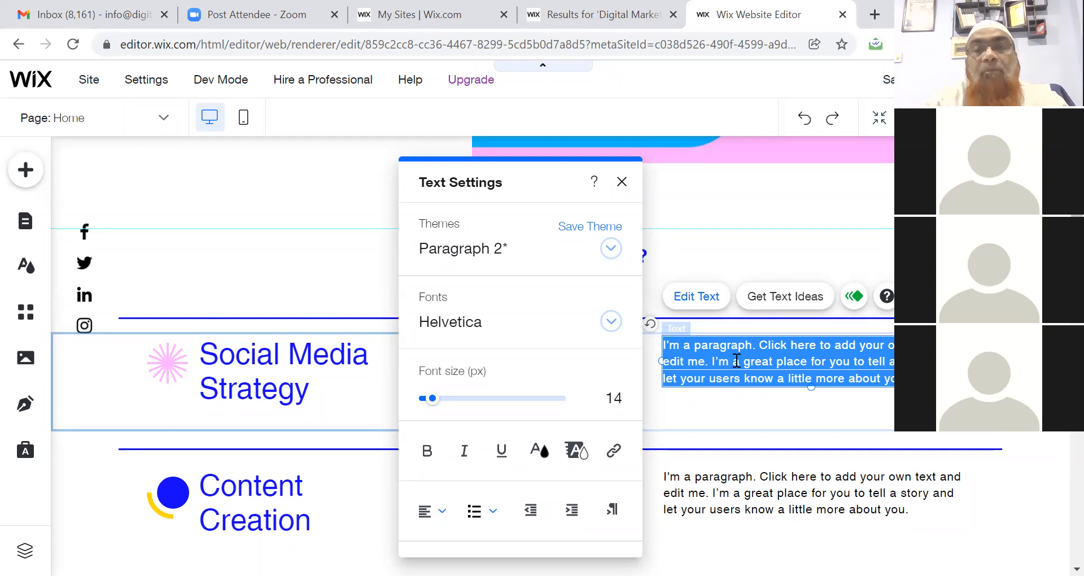
Type the Digitoze digital media services description, accepting Grammarly's comma before 'and'.
type("We")
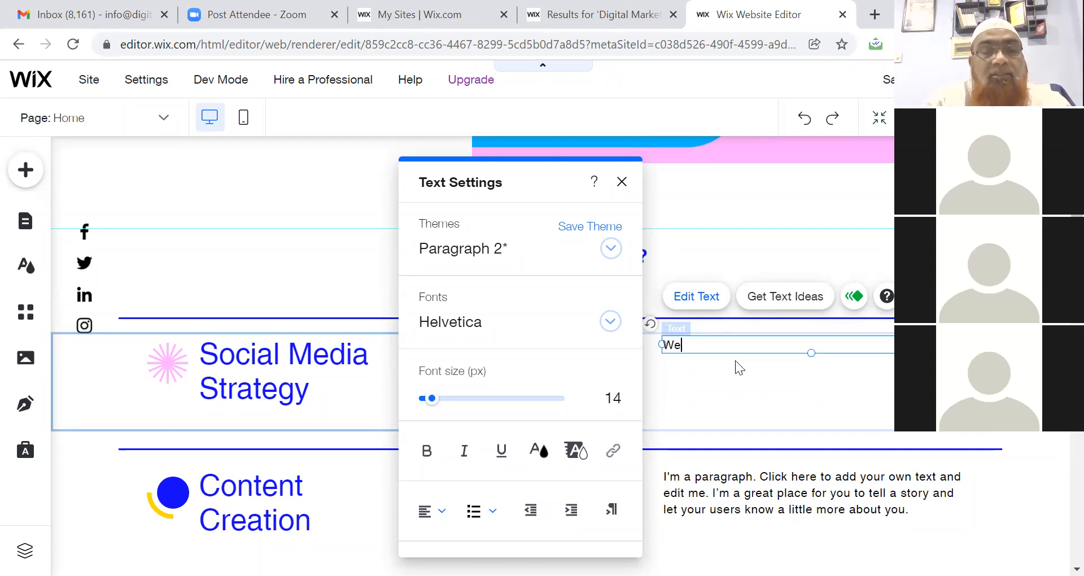
type(" @ Digitoze provide speciali")
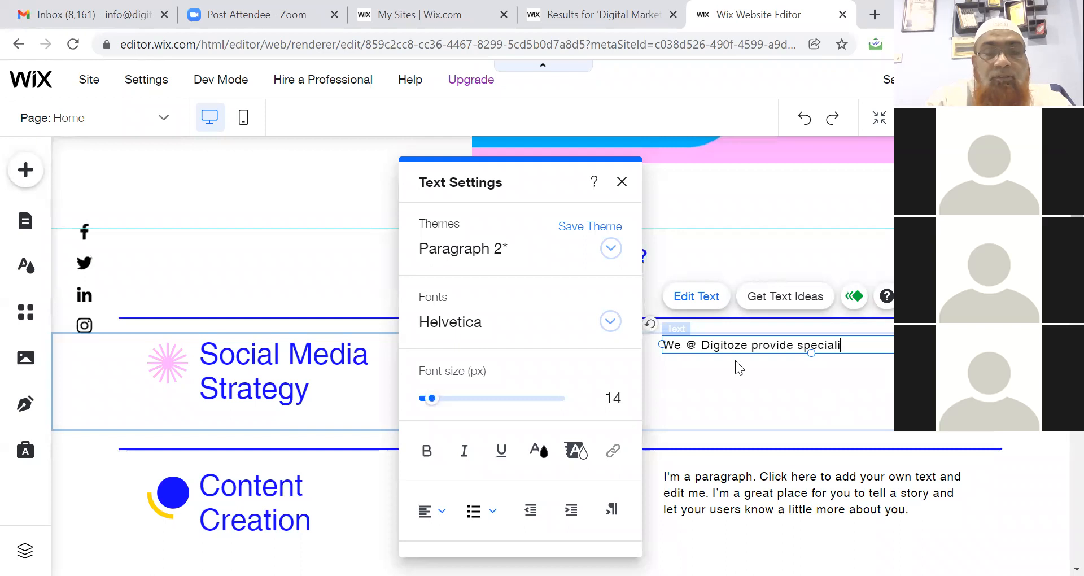
type("zed servi")
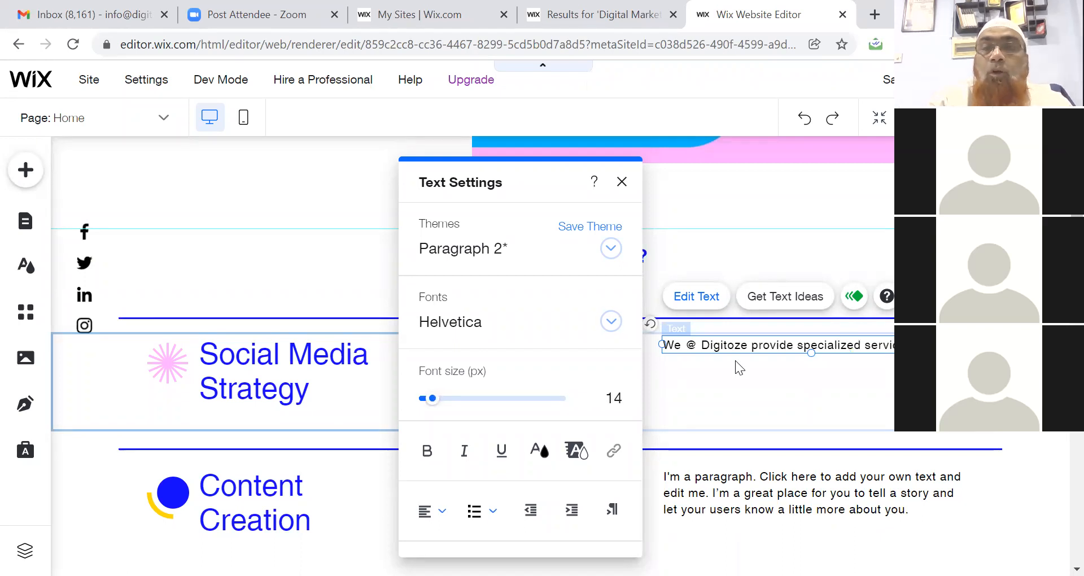
type("your")
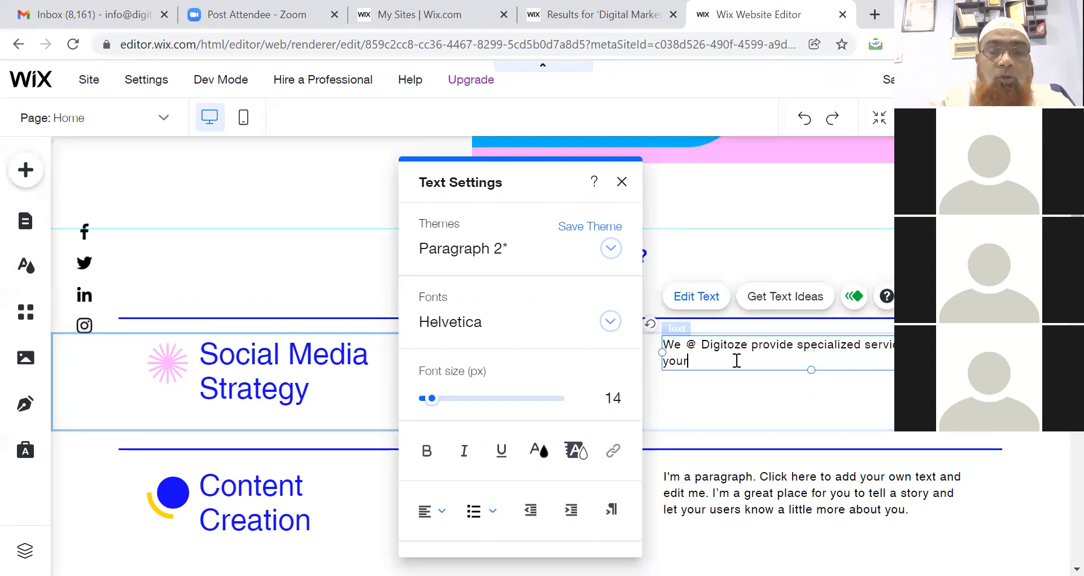
type(" Digital M")
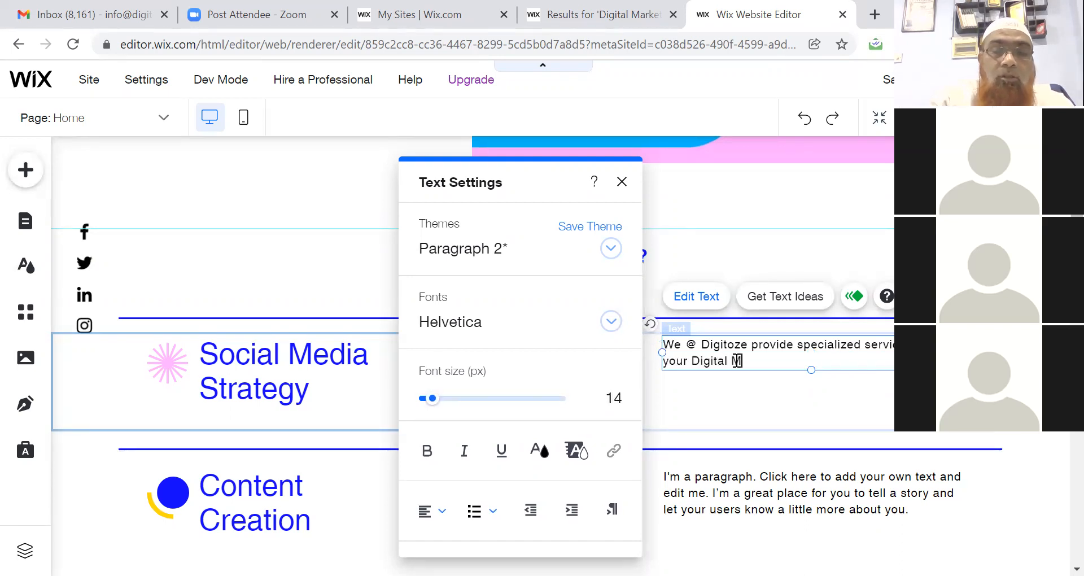
type("edia Nee")
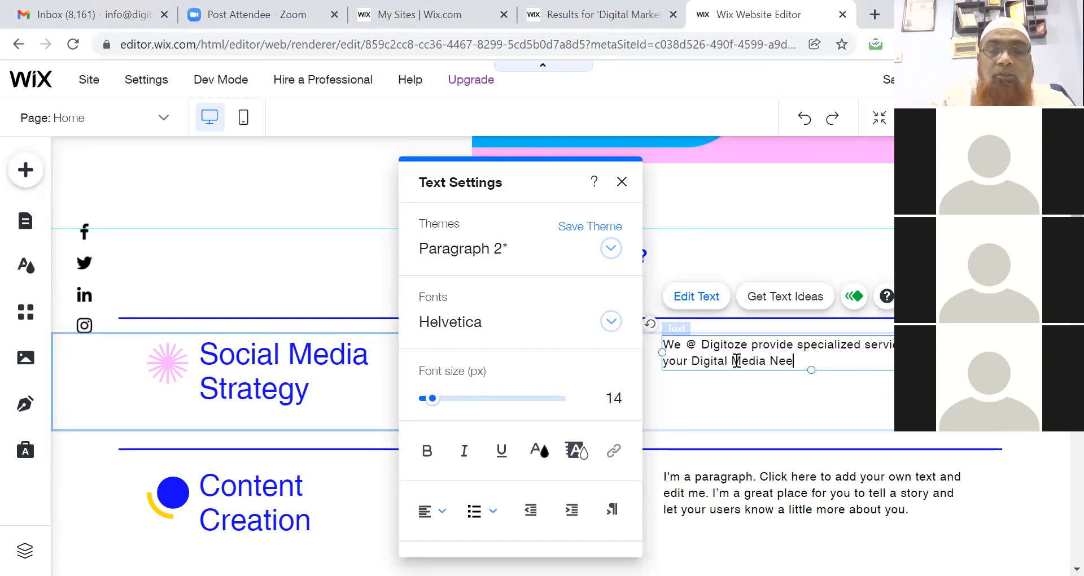
type("ds. We Pro")
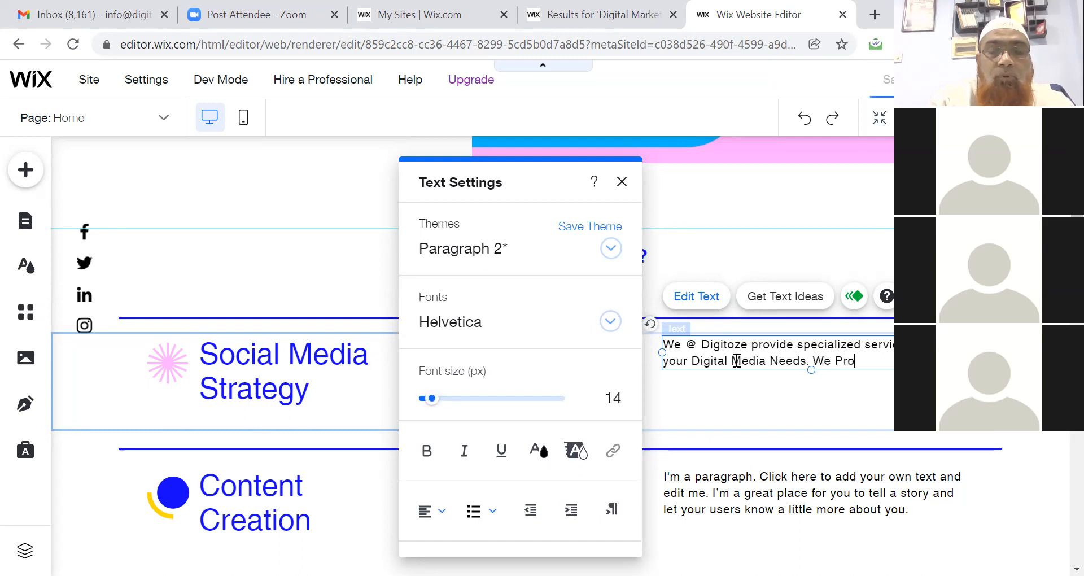
type("vide SE")
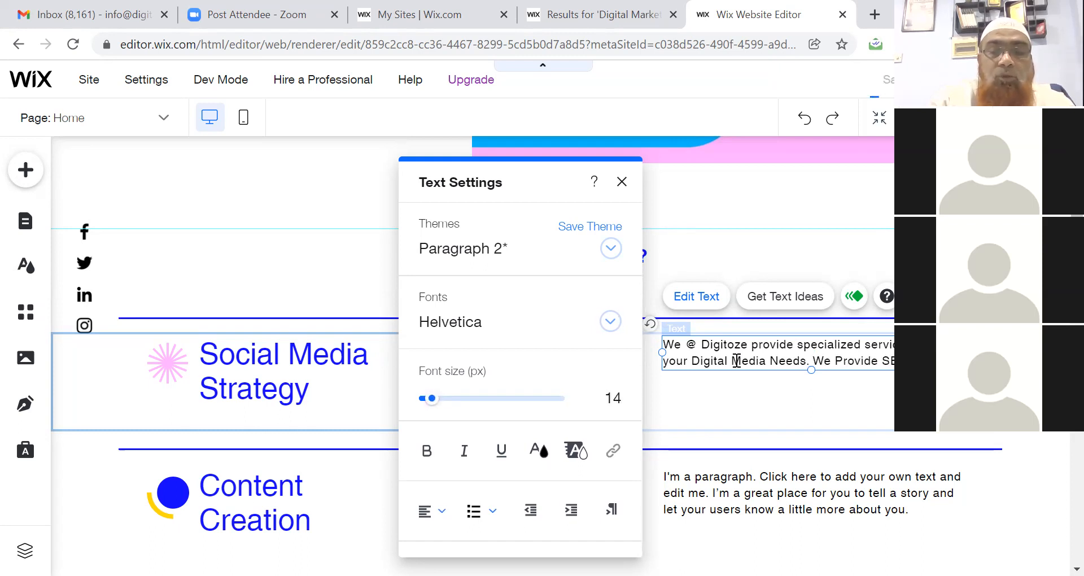
type("Med")
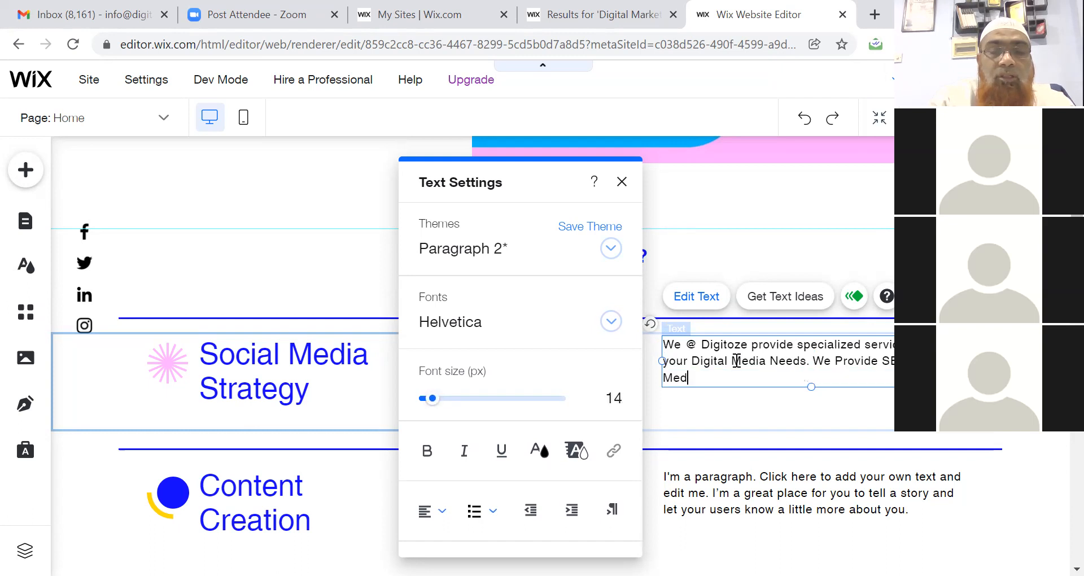
type("ia Servic")
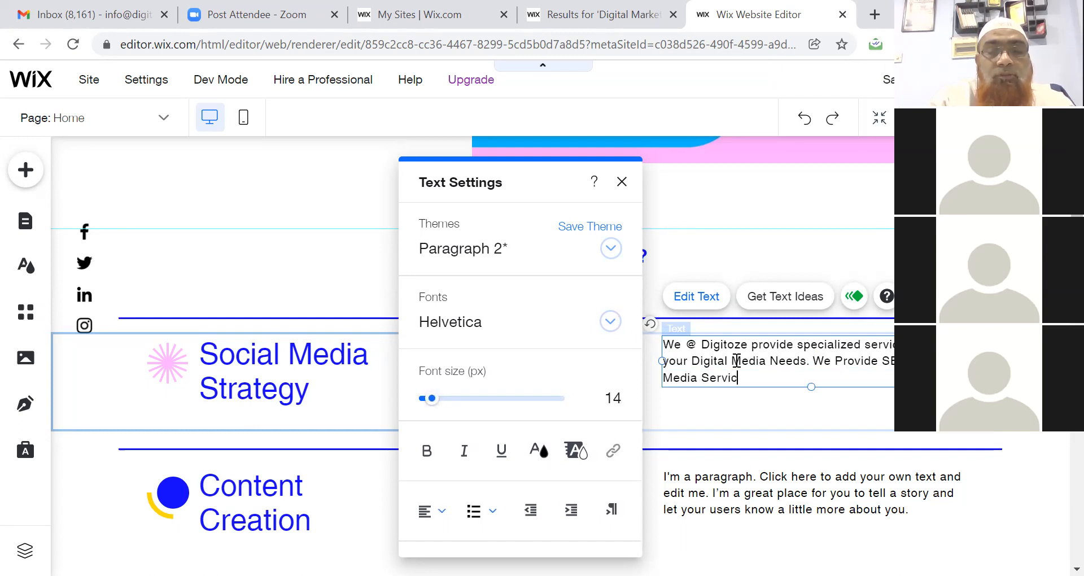
type("es, Goo")
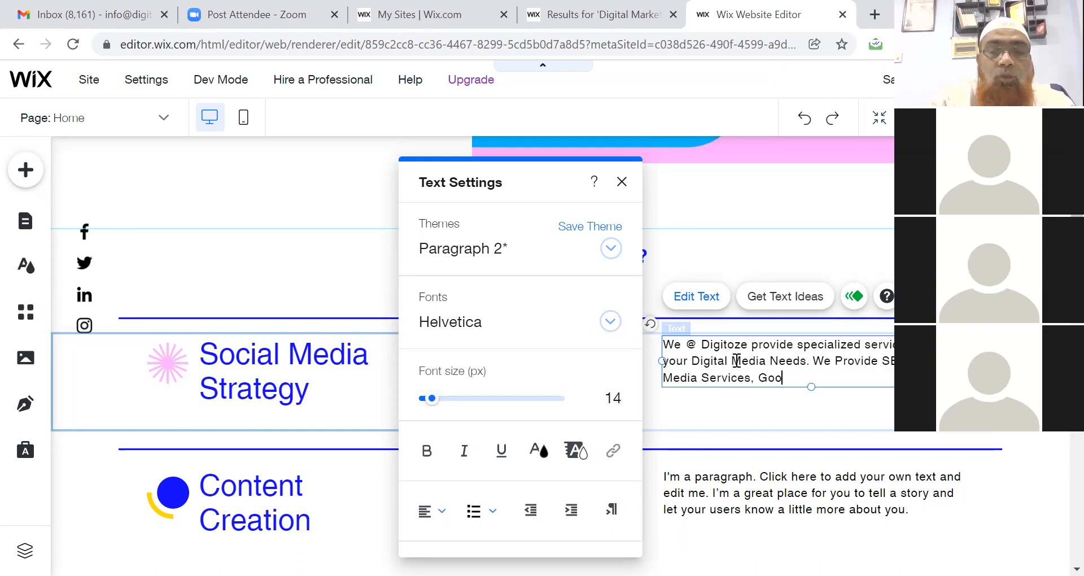
type("gle Ad Mana")
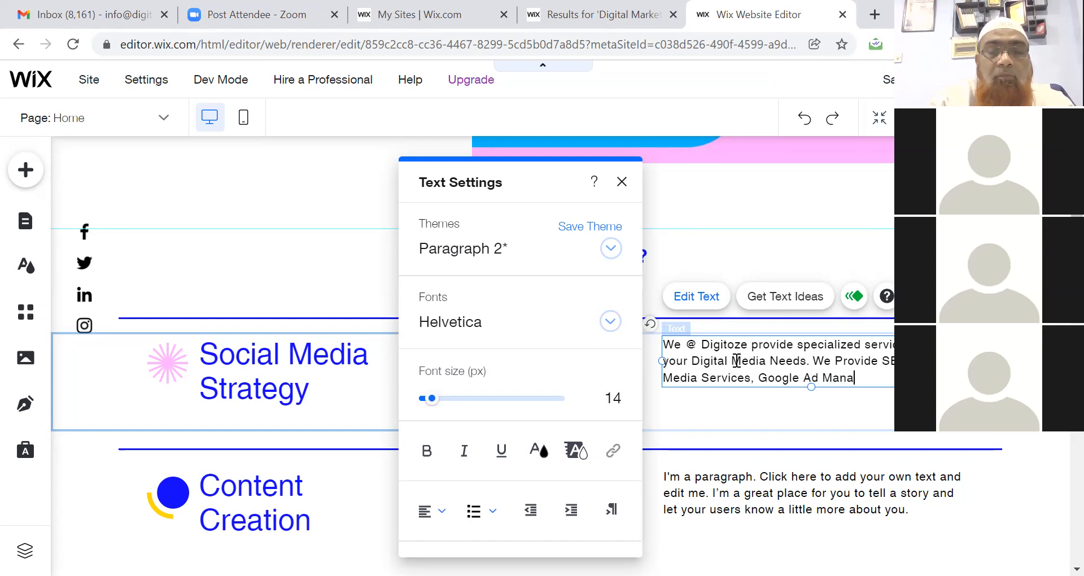
type("gemen")
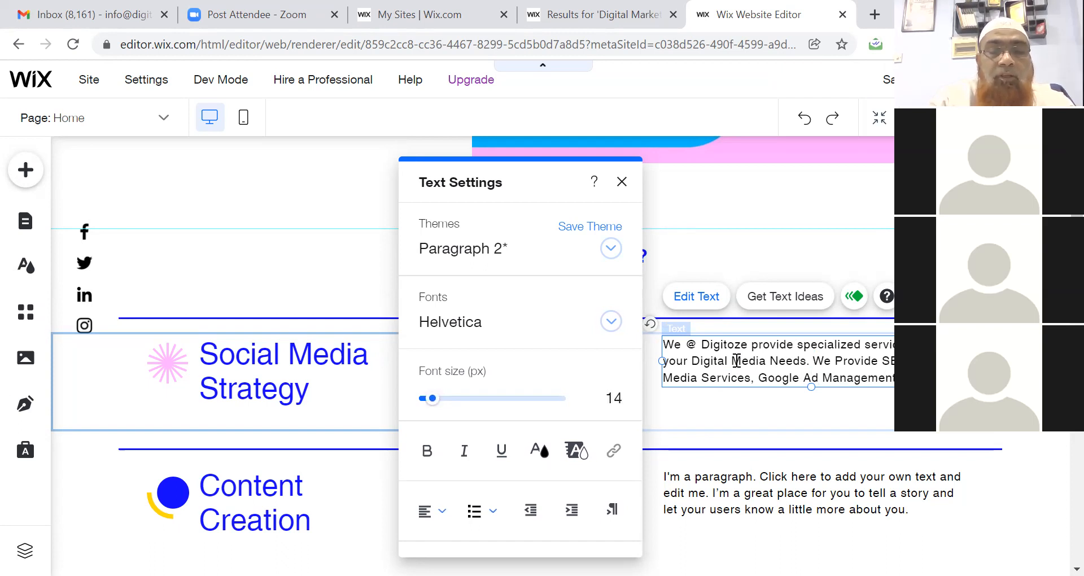
type("t, Facebook Man")
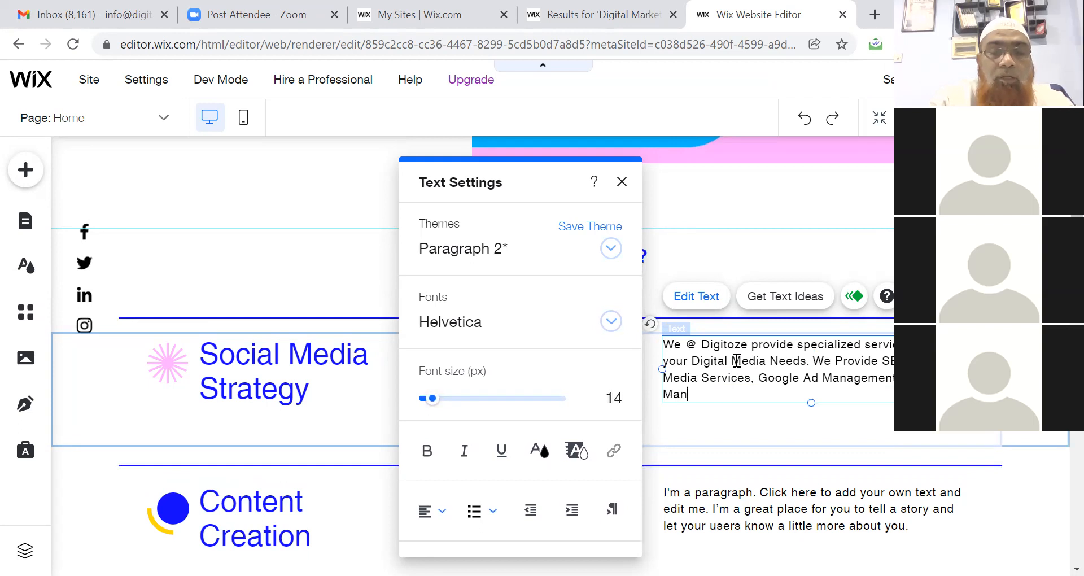
type("agement and ma")
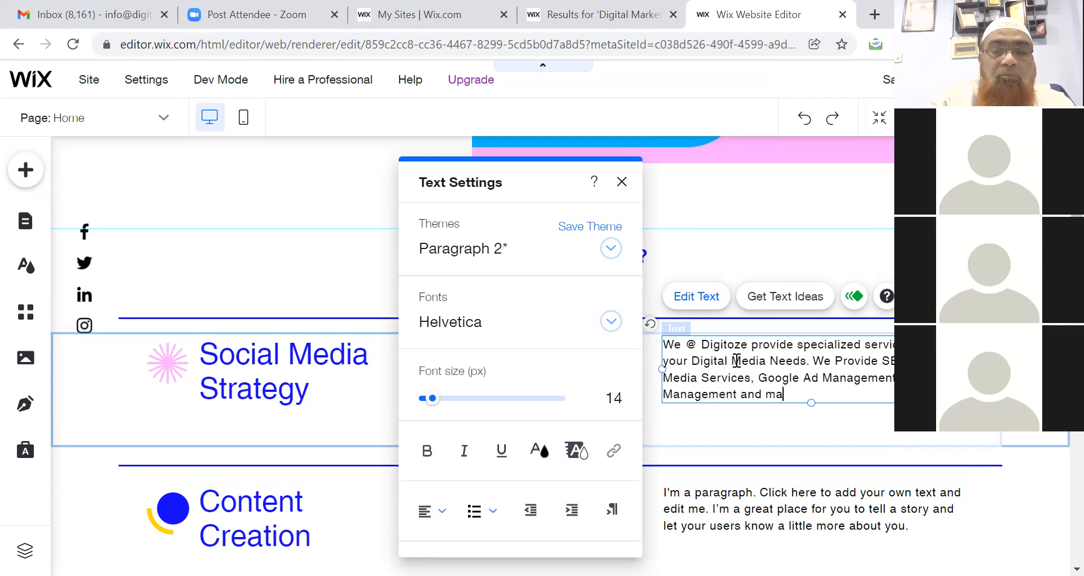
type("ny more.")
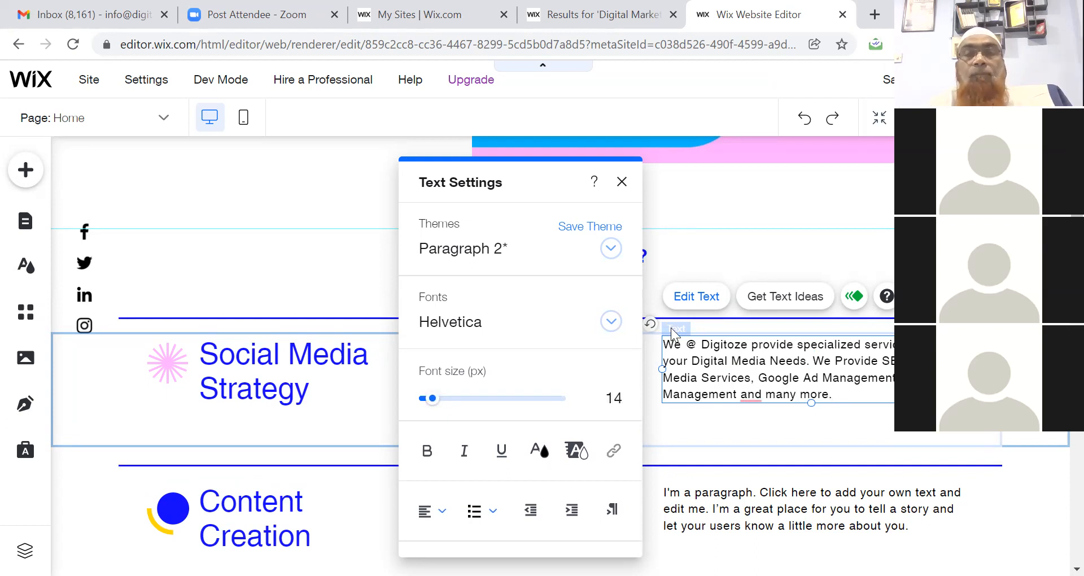
mouse_move(757, 398)
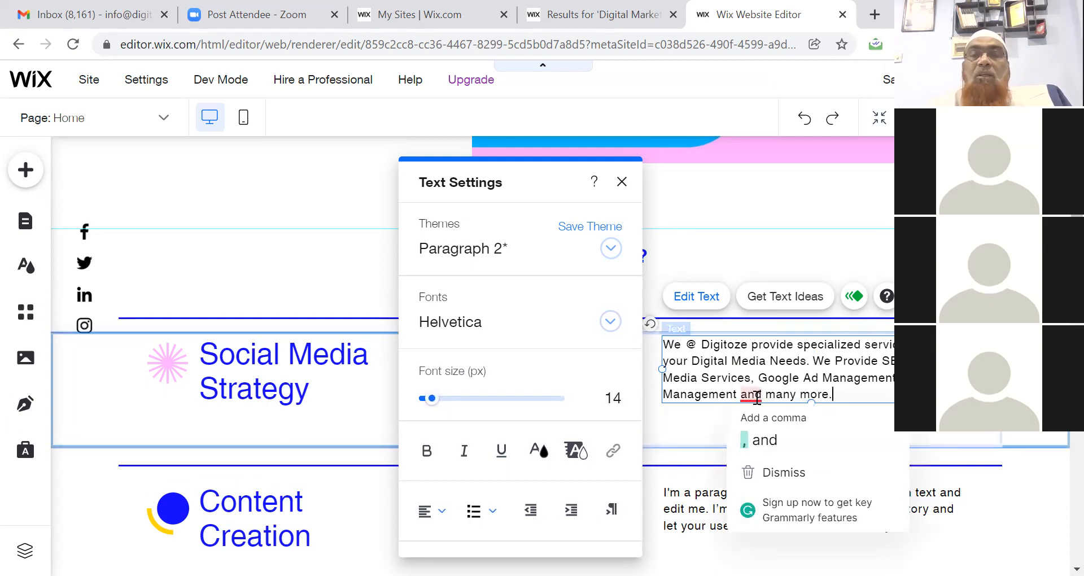
left_click(758, 436)
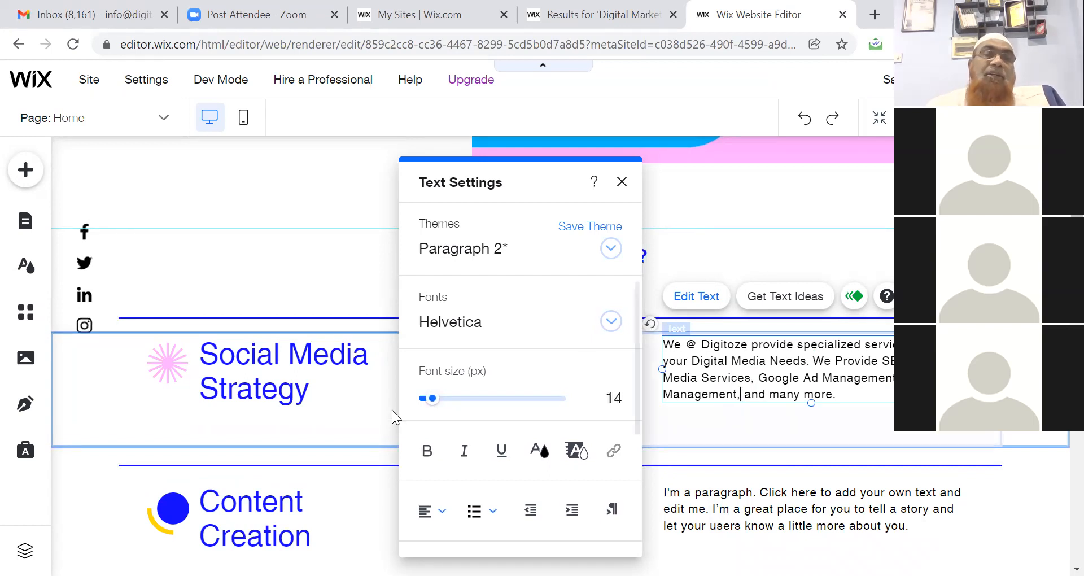
left_click(207, 356)
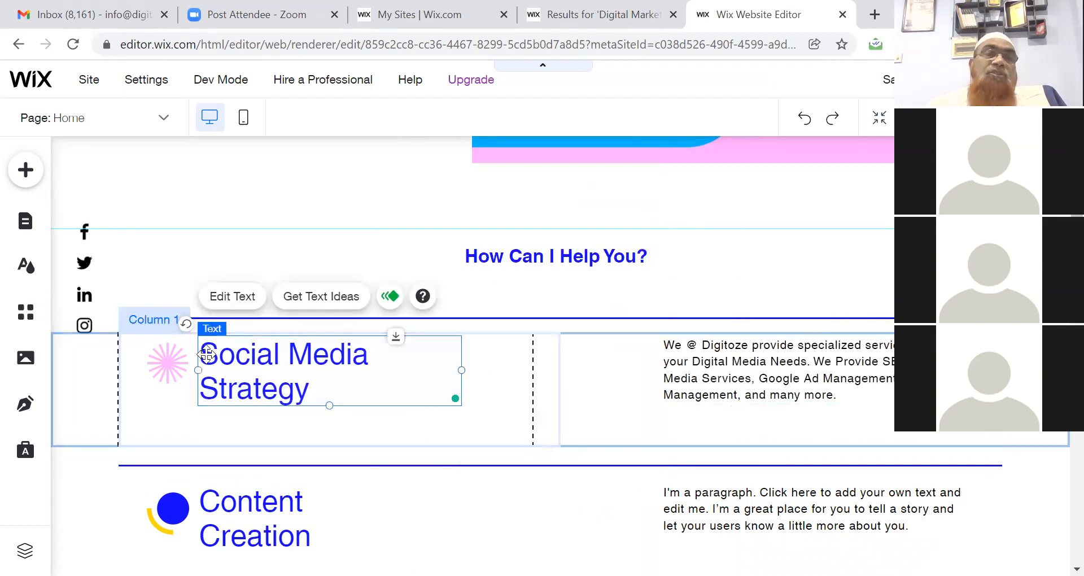
Change the 'Social Media Strategy' title to 'Digital Media Strategy'.
double_click(287, 354)
left_click(287, 353)
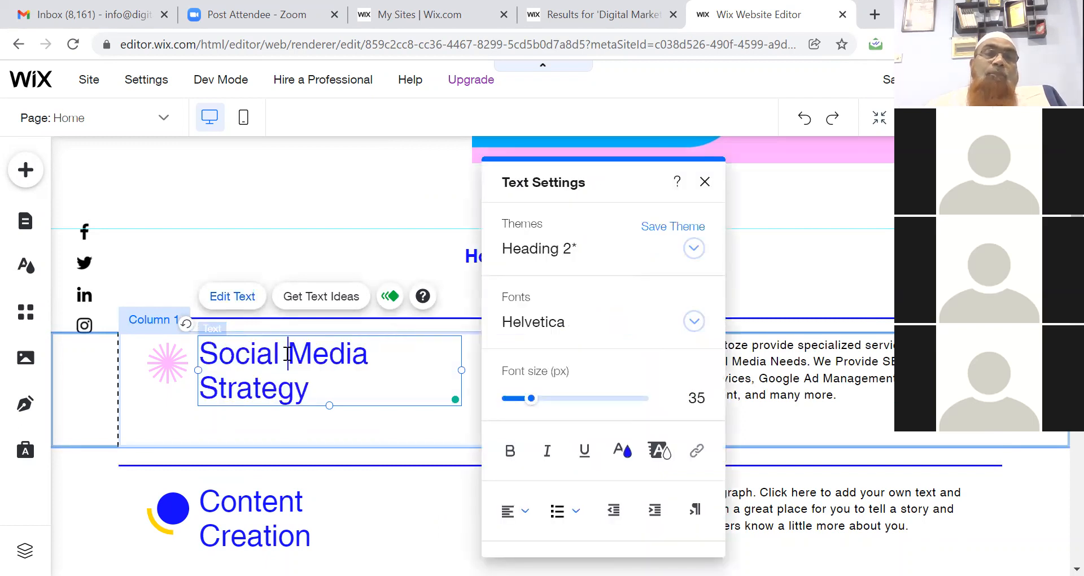
left_click_drag(287, 354, 208, 368)
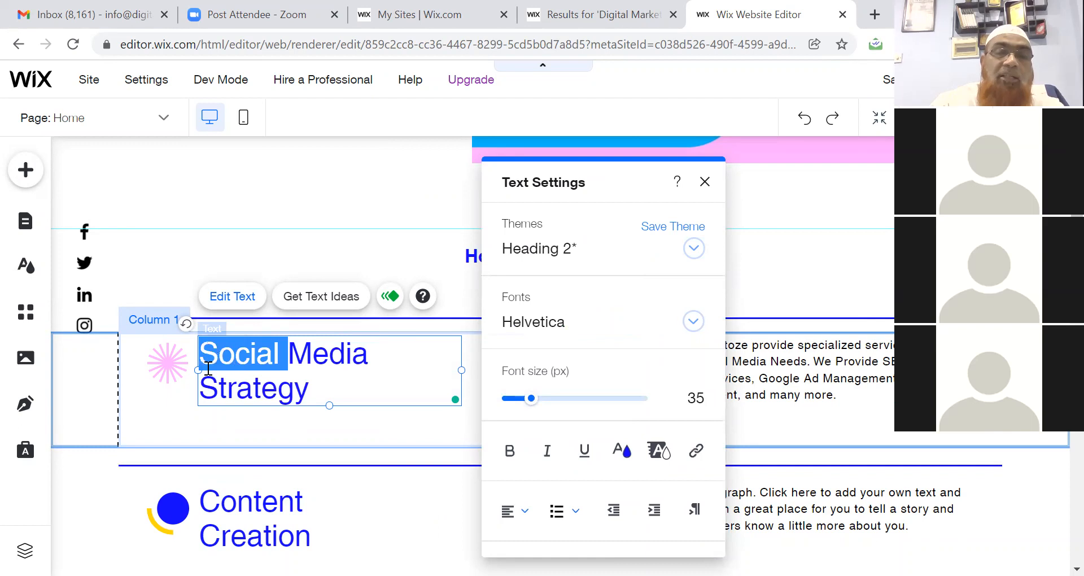
type("Dig")
type("ita")
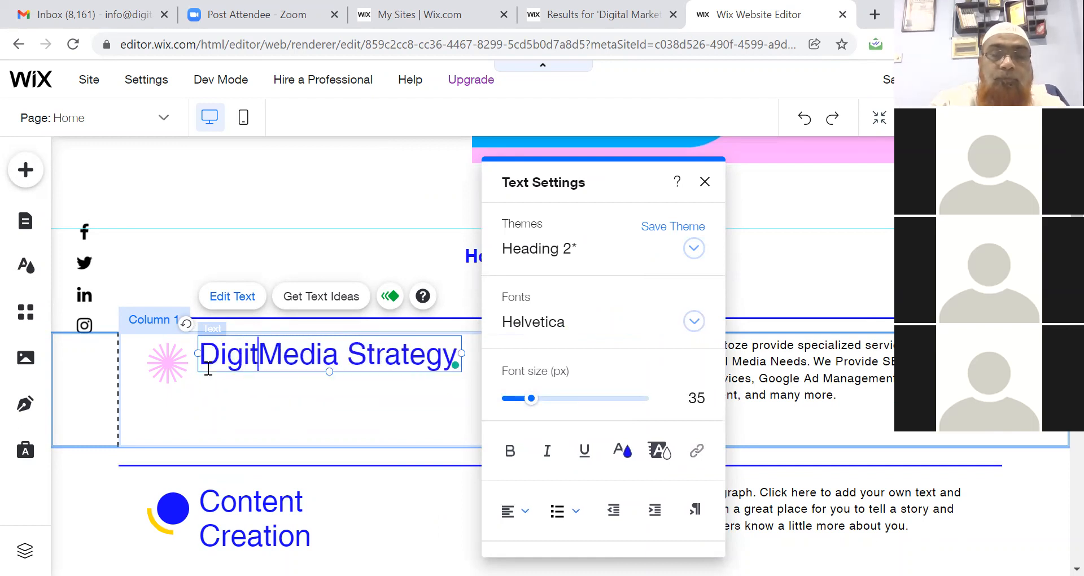
type("l")
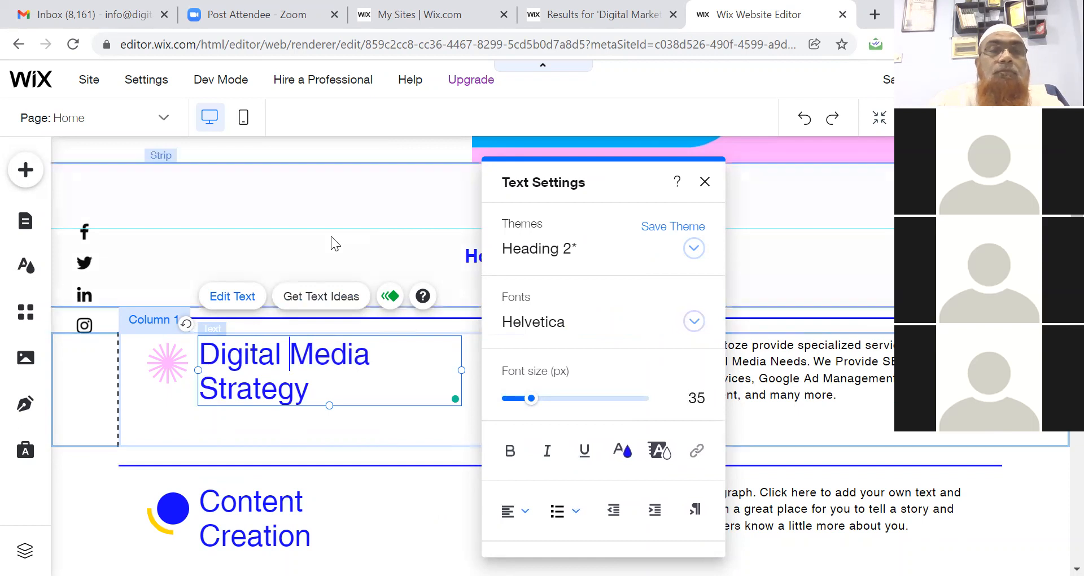
left_click(788, 258)
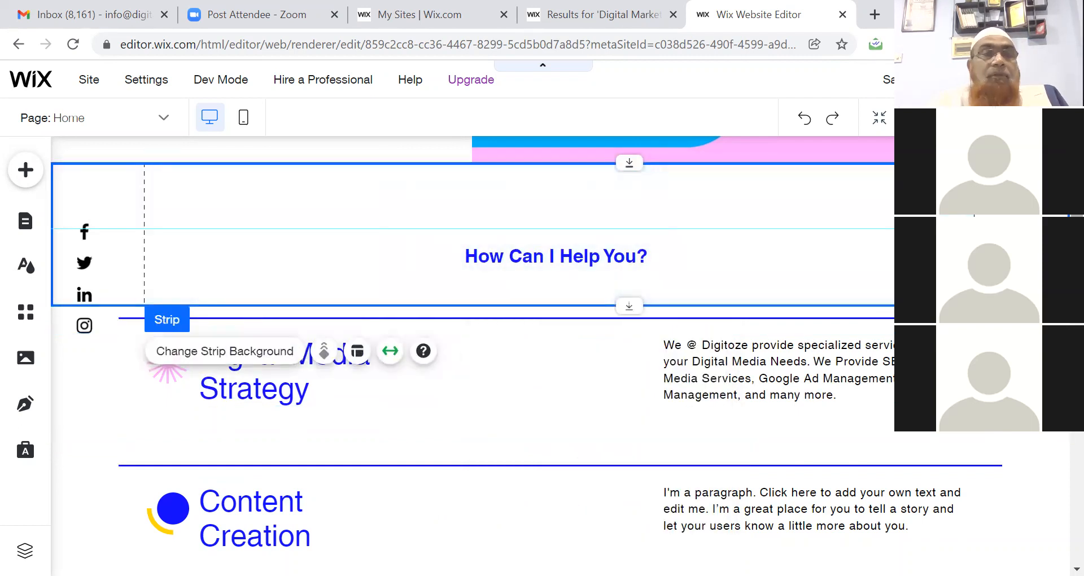
Return to the hero strip, select its image column, and bring up the Media panel.
scroll(472, 341, "down", 1)
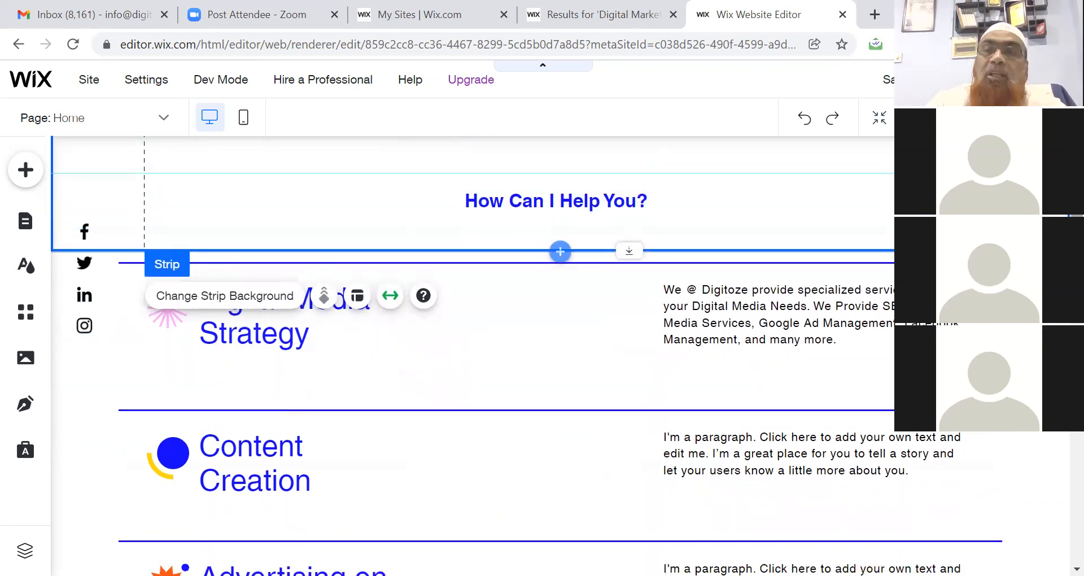
scroll(560, 252, "up", 5)
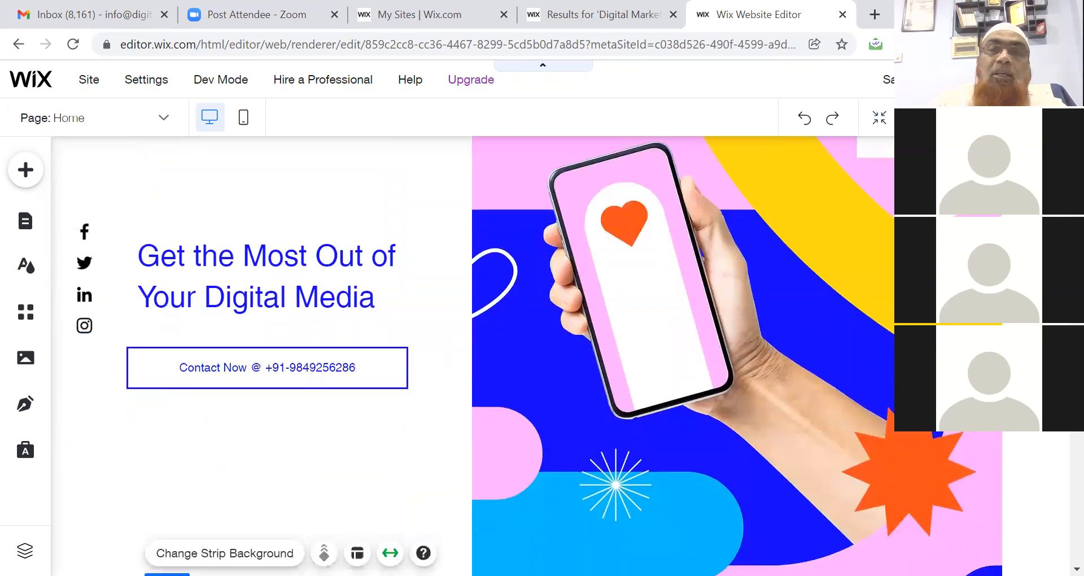
left_click(585, 341)
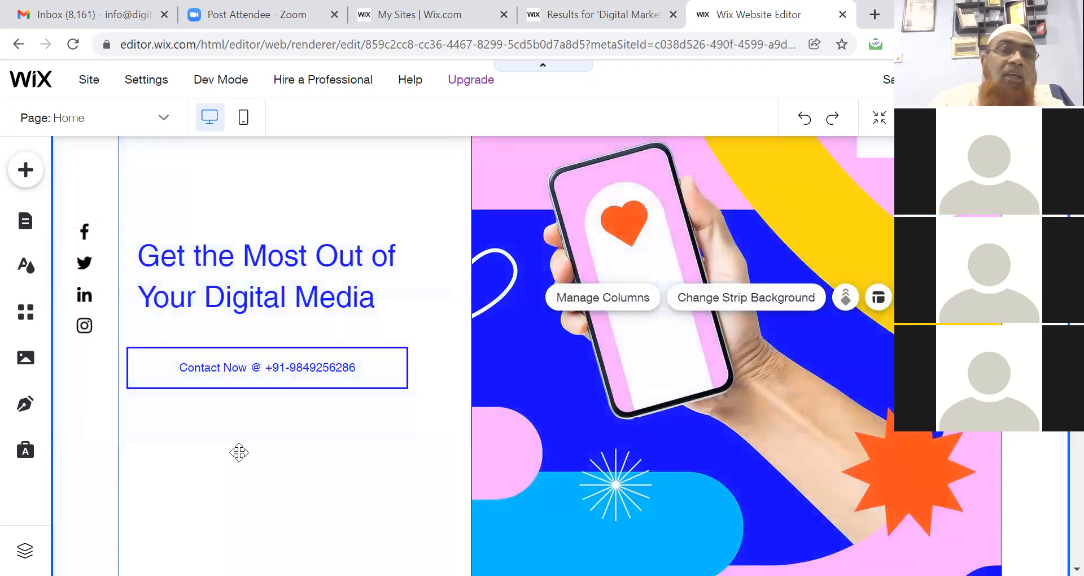
left_click(26, 357)
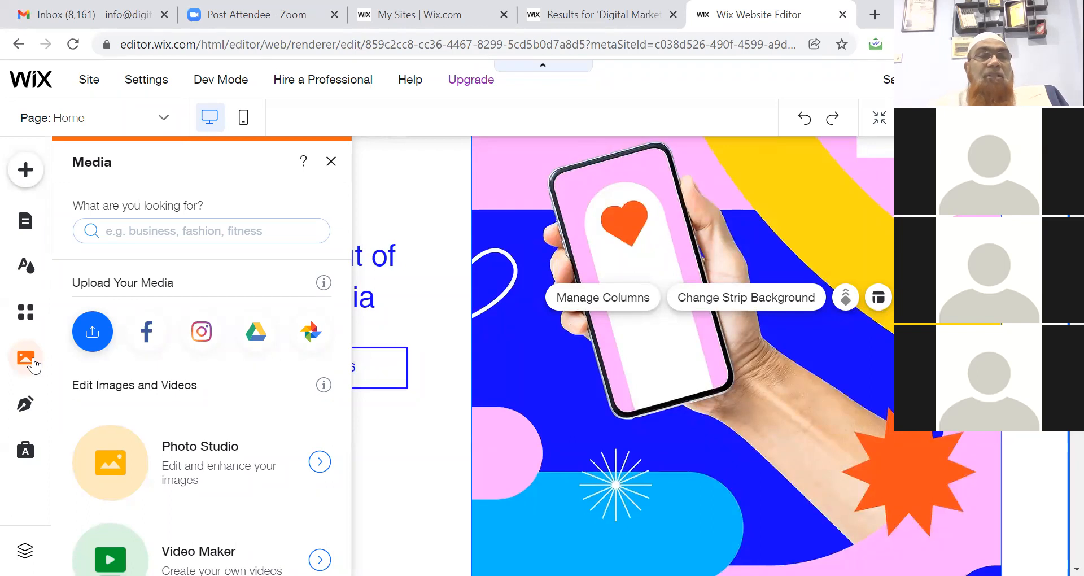
Open the Upload Media dialog via the Media panel's Upload button.
left_click(94, 333)
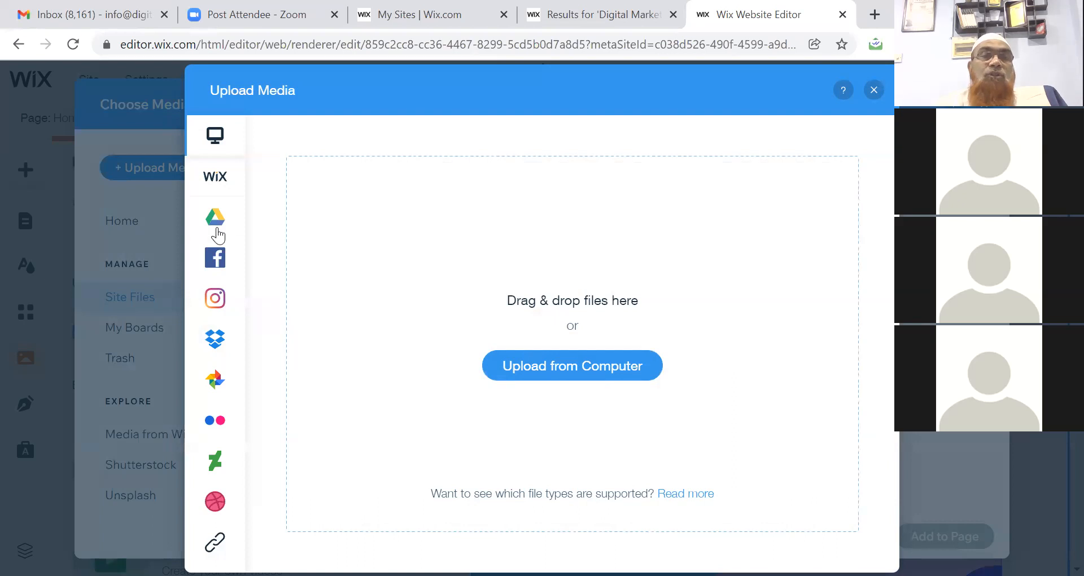
mouse_move(236, 373)
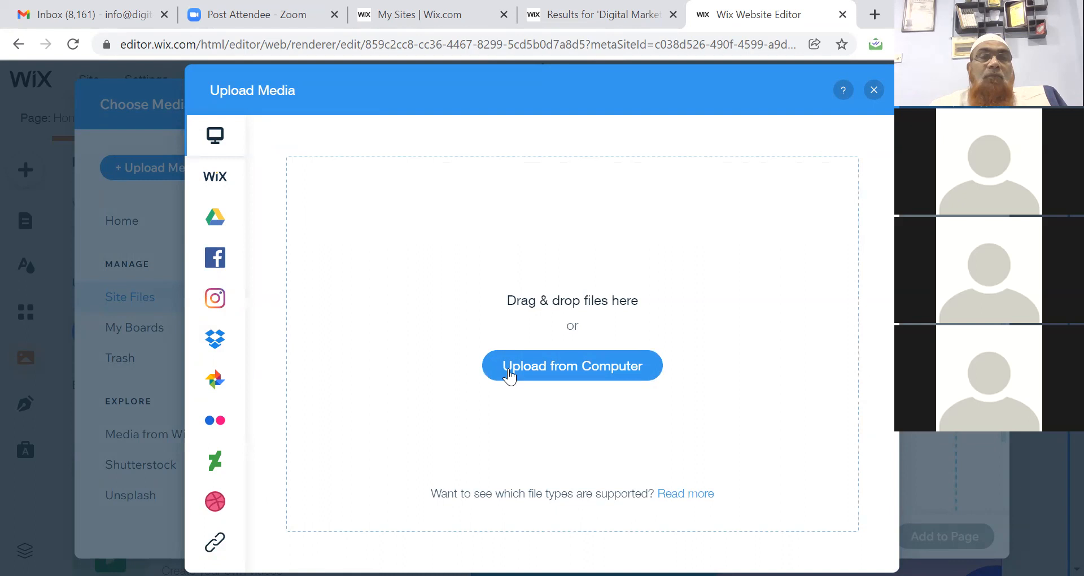
Upload bwe-1.jpg from the Downloads folder into the site files.
left_click(556, 364)
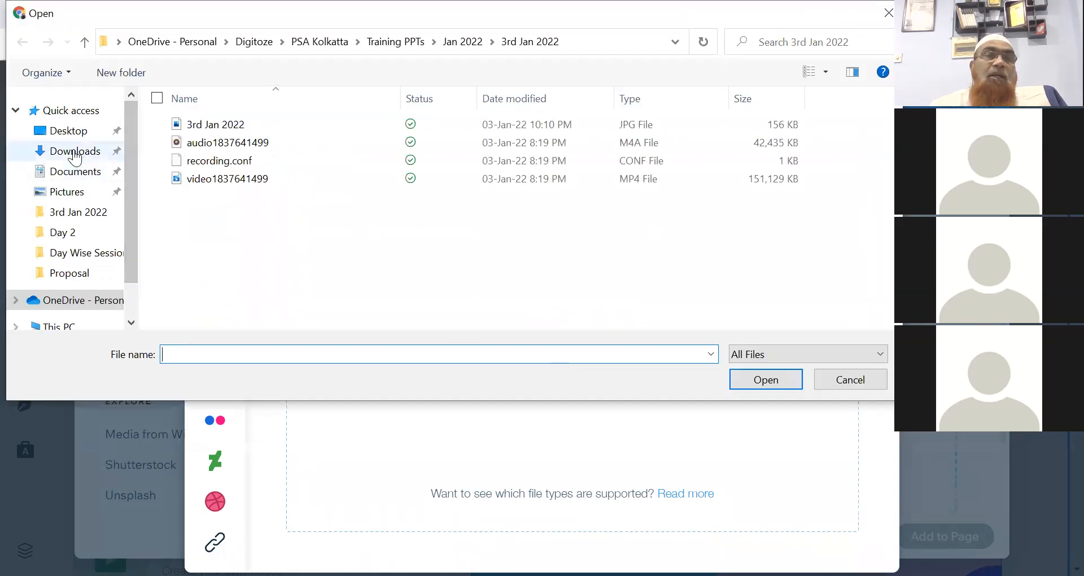
left_click(75, 151)
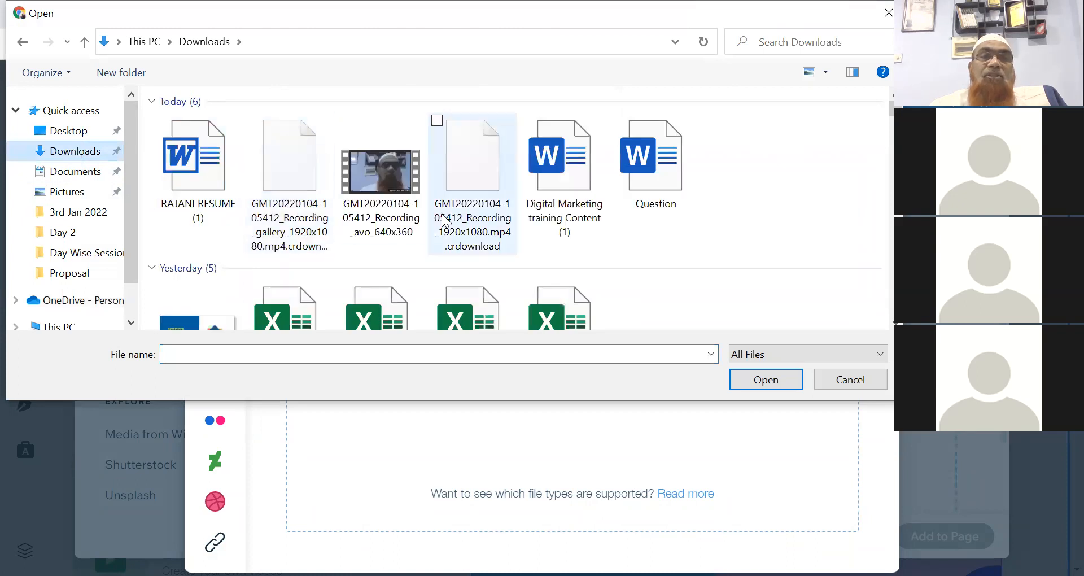
left_click(555, 196)
key("b")
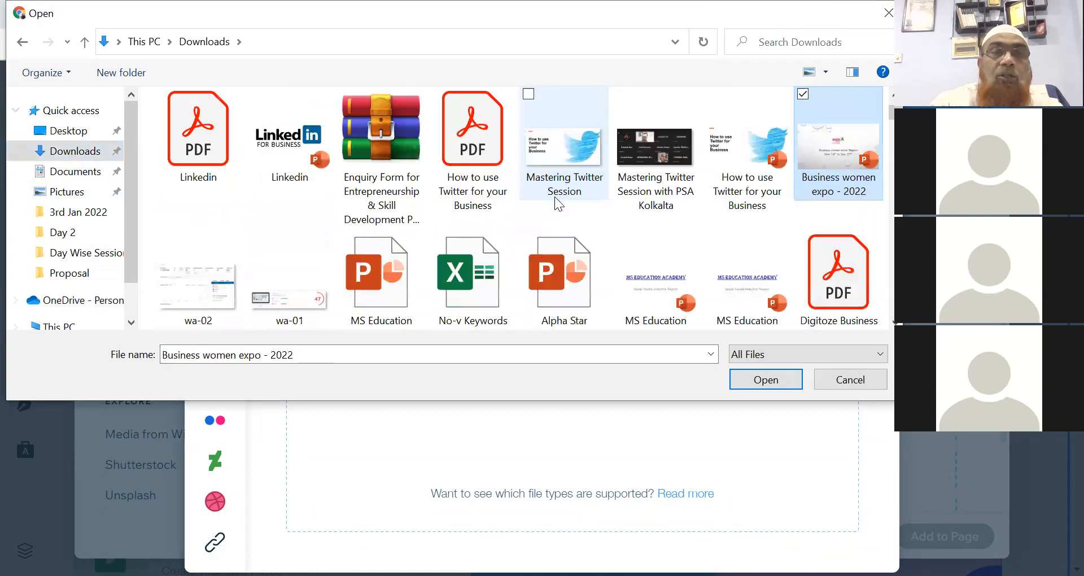
key("b")
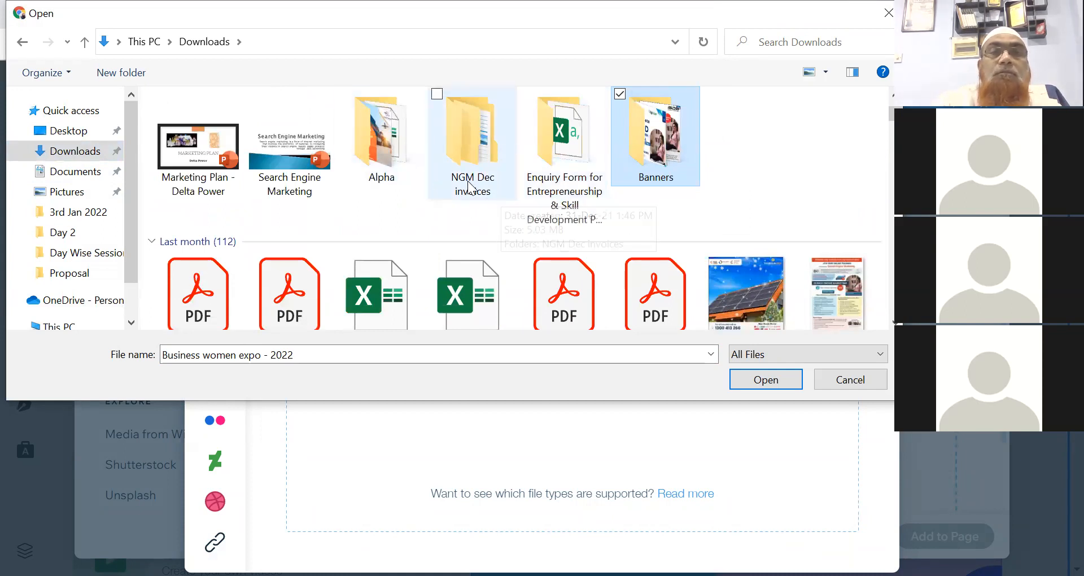
key("b")
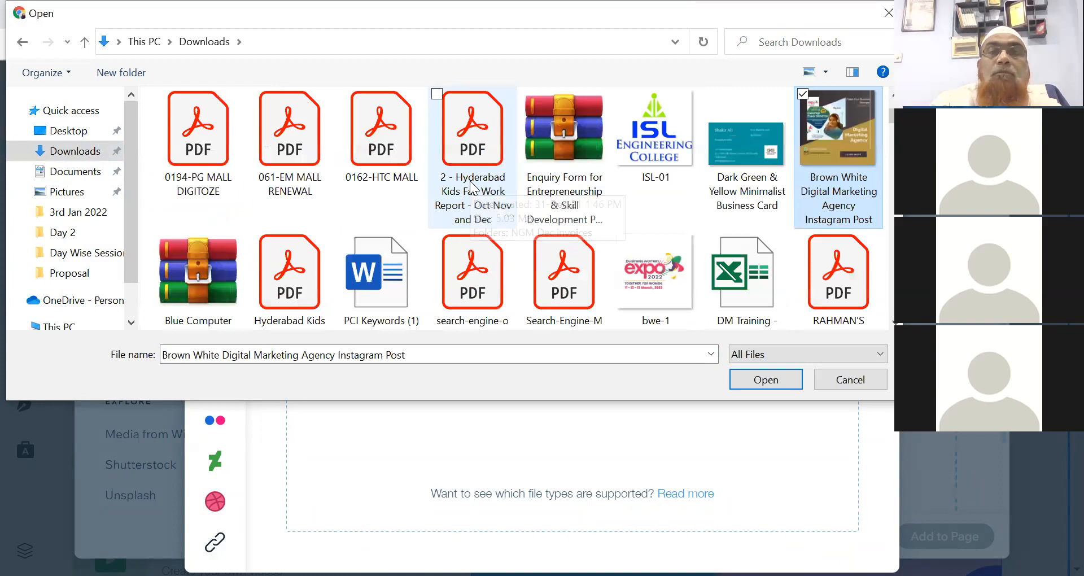
key("b")
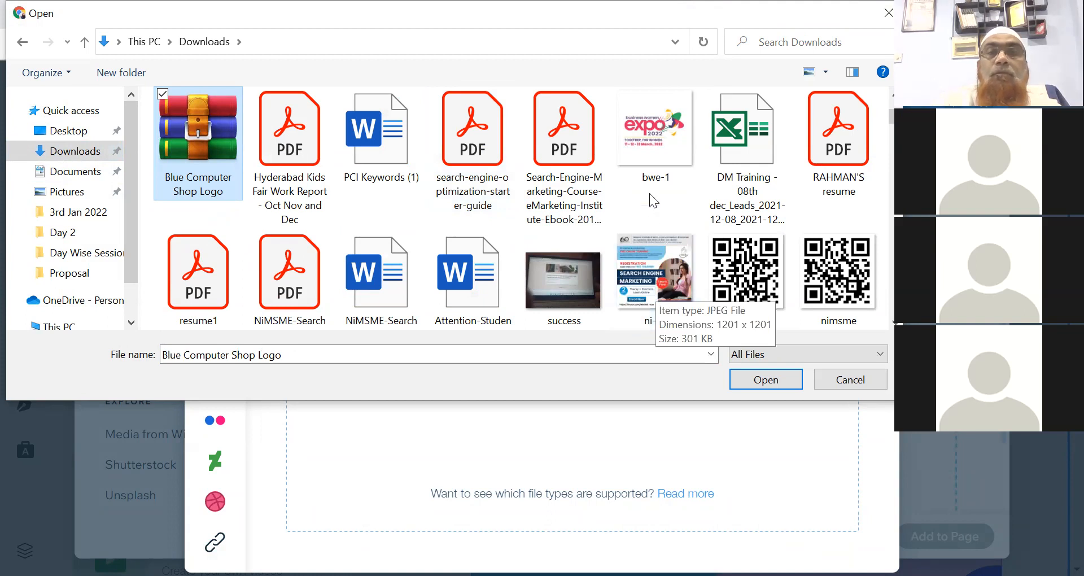
left_click(651, 136)
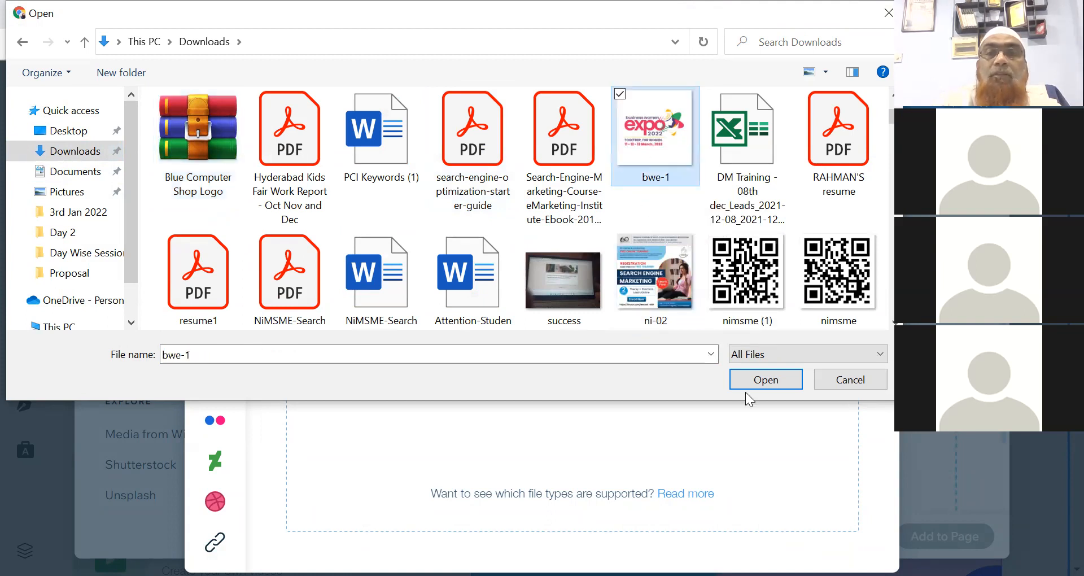
left_click(751, 380)
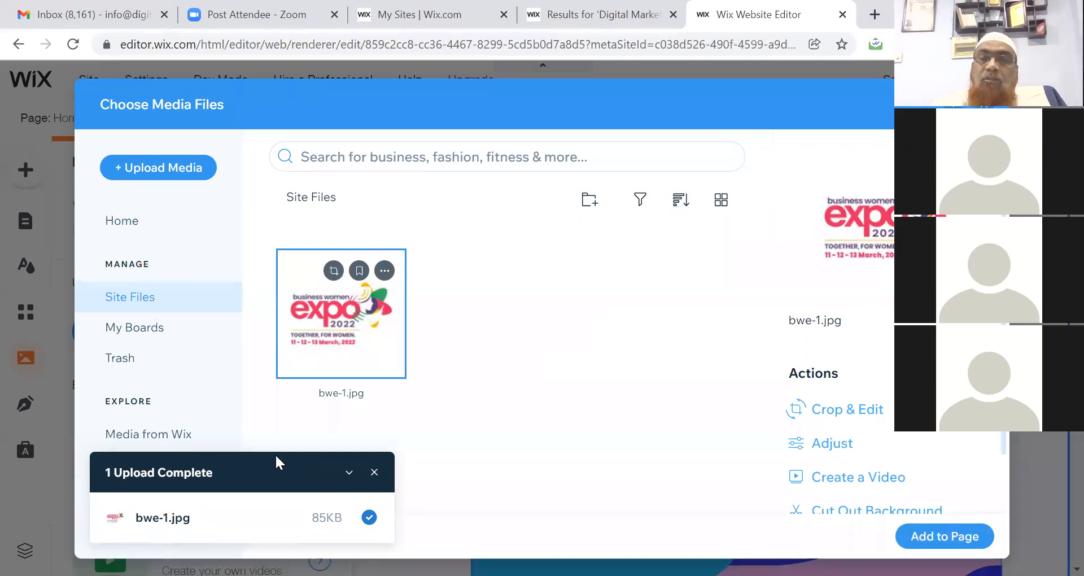
Add the bwe-1 expo image to the hero section and select the column behind it.
left_click(965, 535)
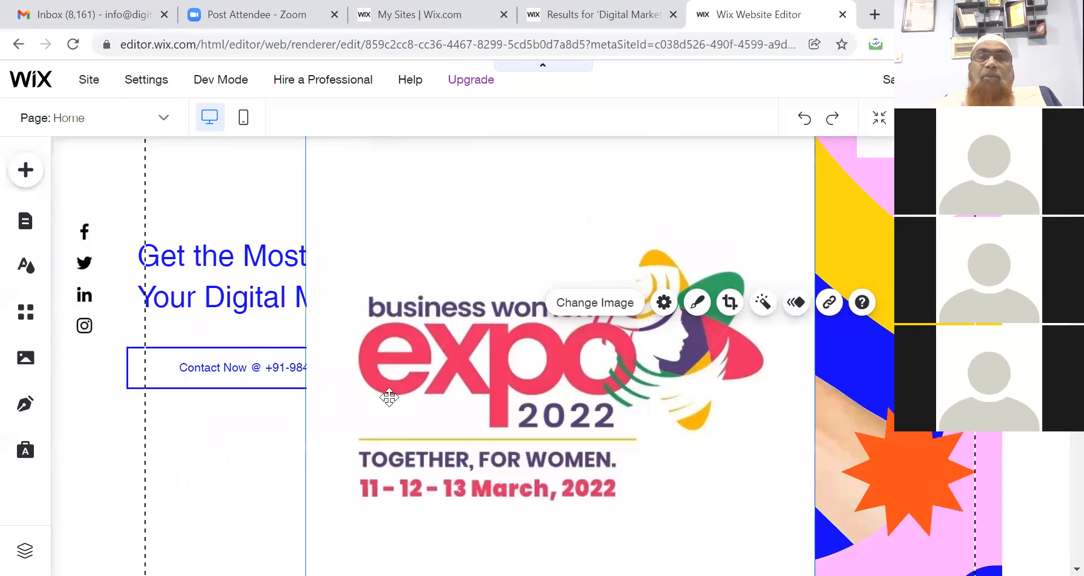
left_click(875, 228)
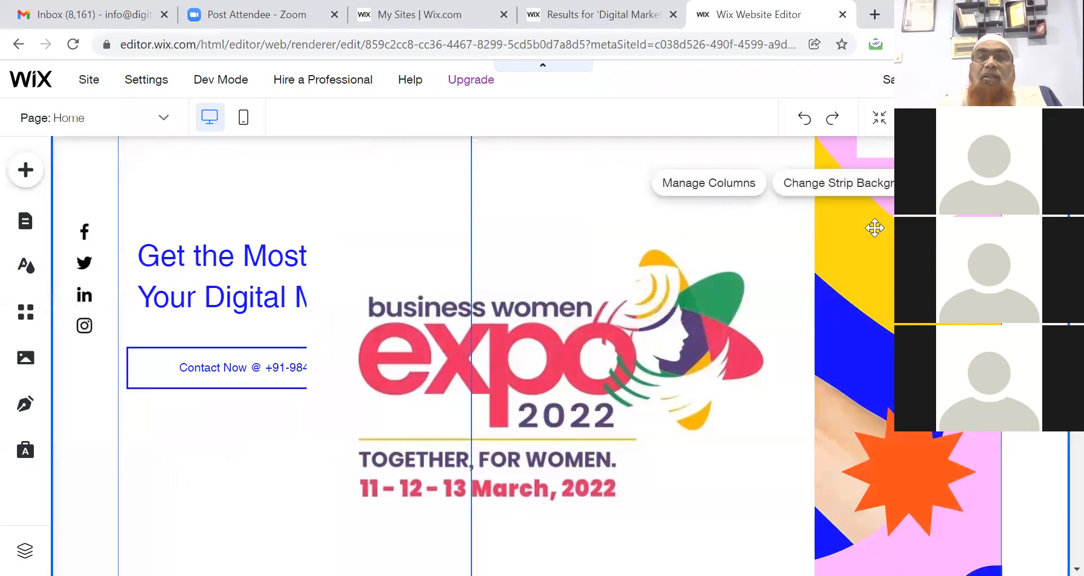
left_click(875, 228)
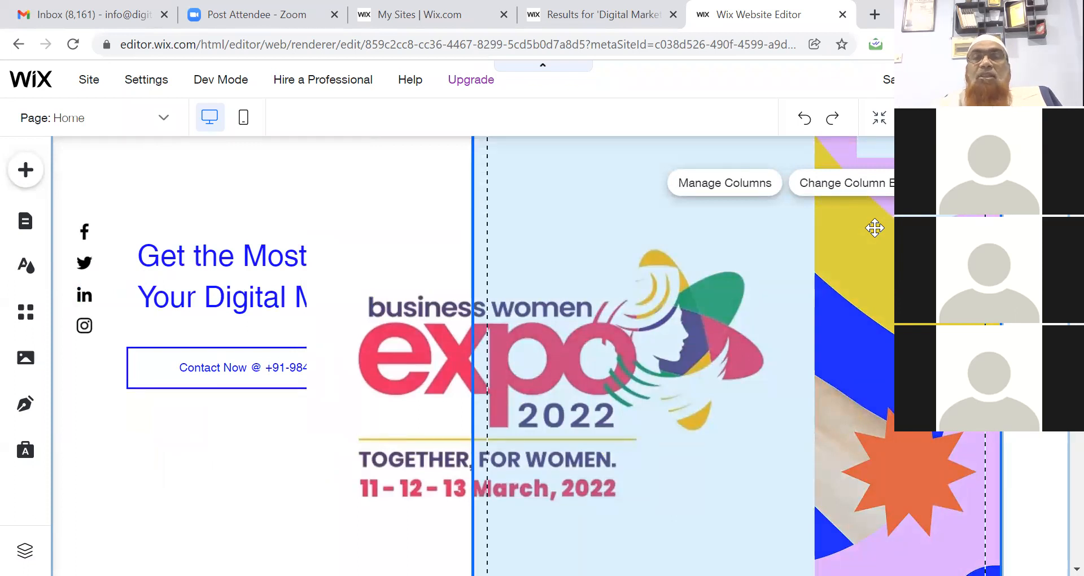
Delete the extra hero column and nudge the expo image slightly right.
right_click(875, 228)
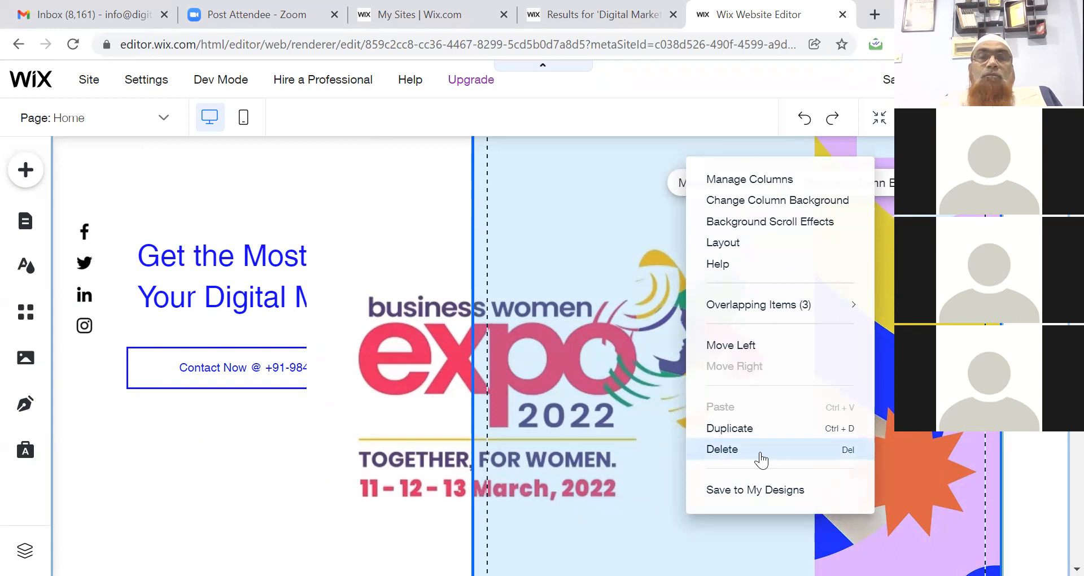
left_click(761, 460)
left_click(543, 373)
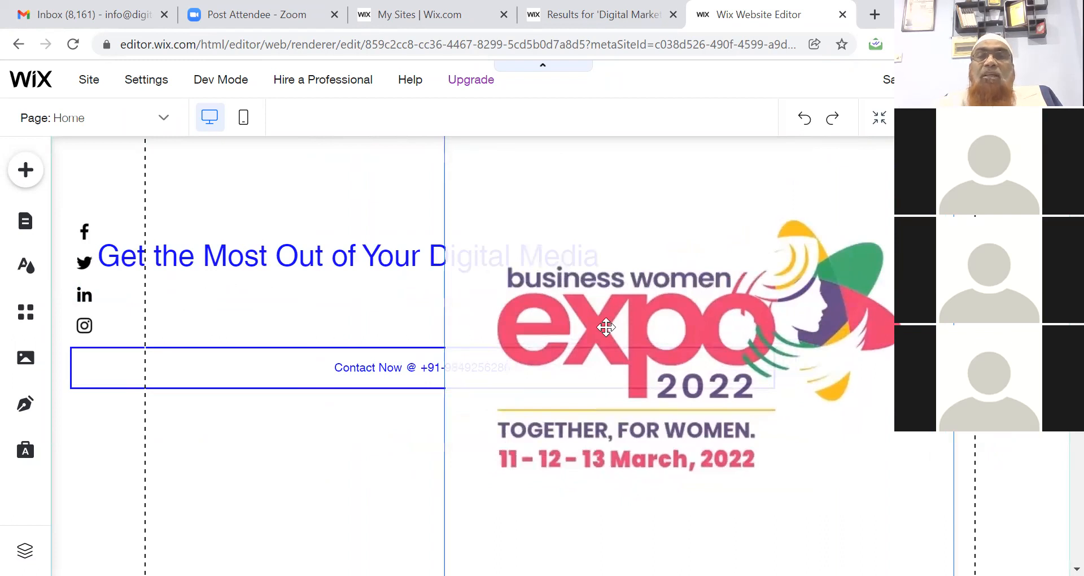
left_click_drag(606, 326, 616, 326)
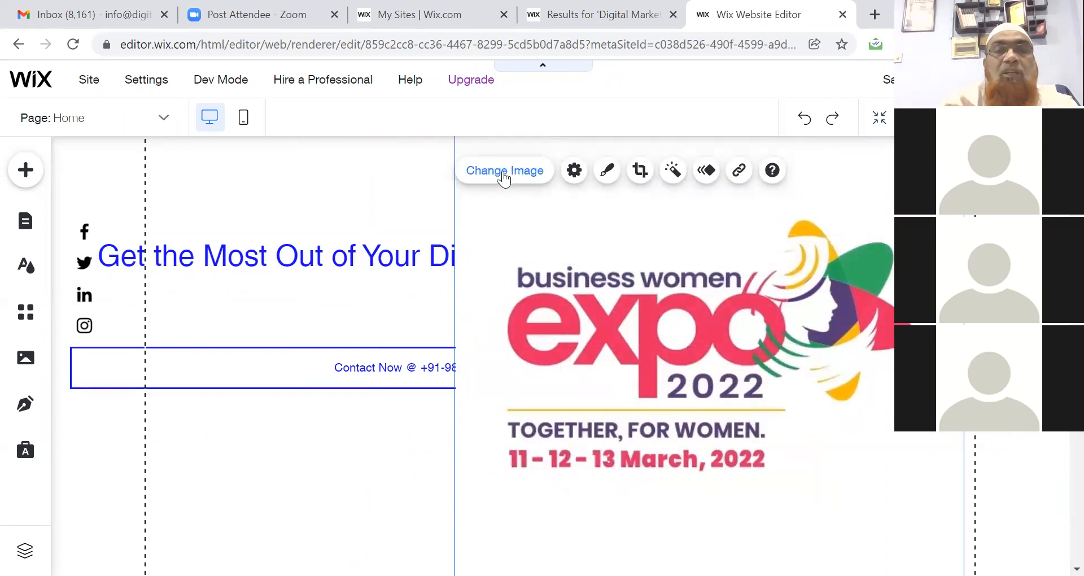
Narrow the hero heading to wrap on two lines and shorten Contact Now to 376 × 50.
left_click(317, 258)
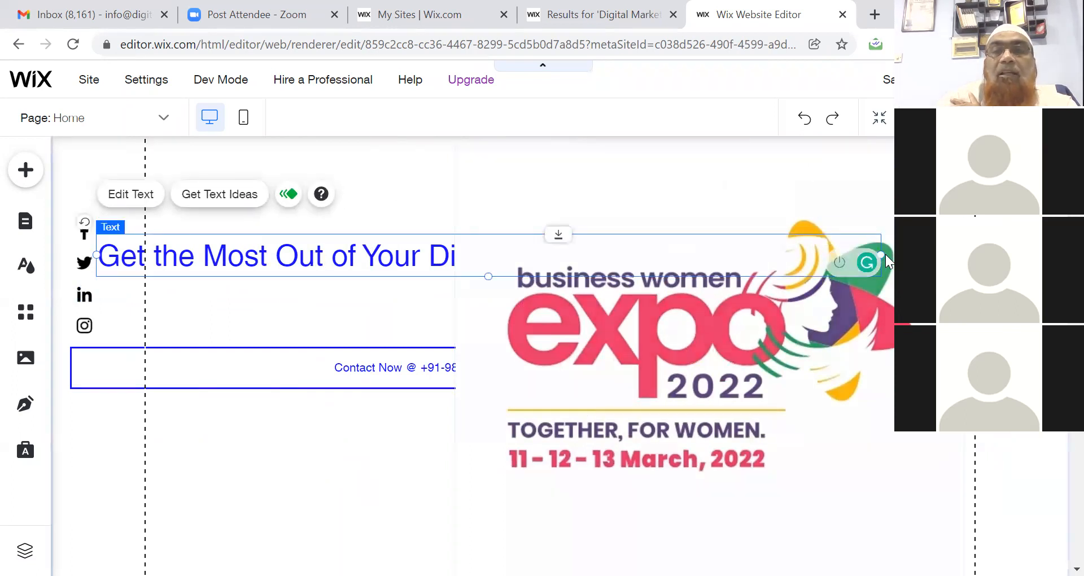
left_click_drag(880, 250, 480, 275)
left_click_drag(463, 310, 459, 322)
left_click(387, 348)
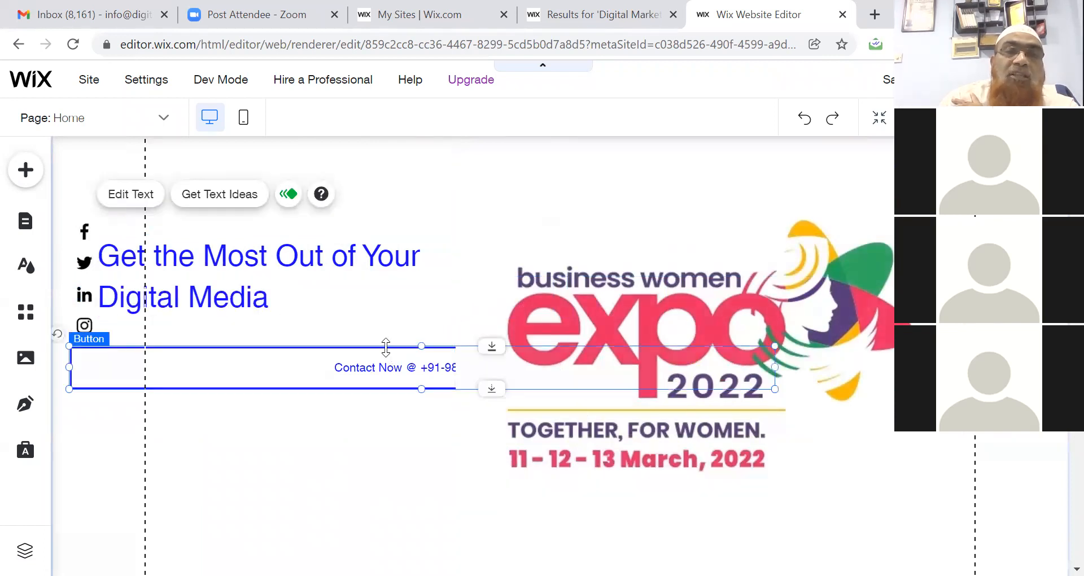
left_click_drag(773, 368, 383, 370)
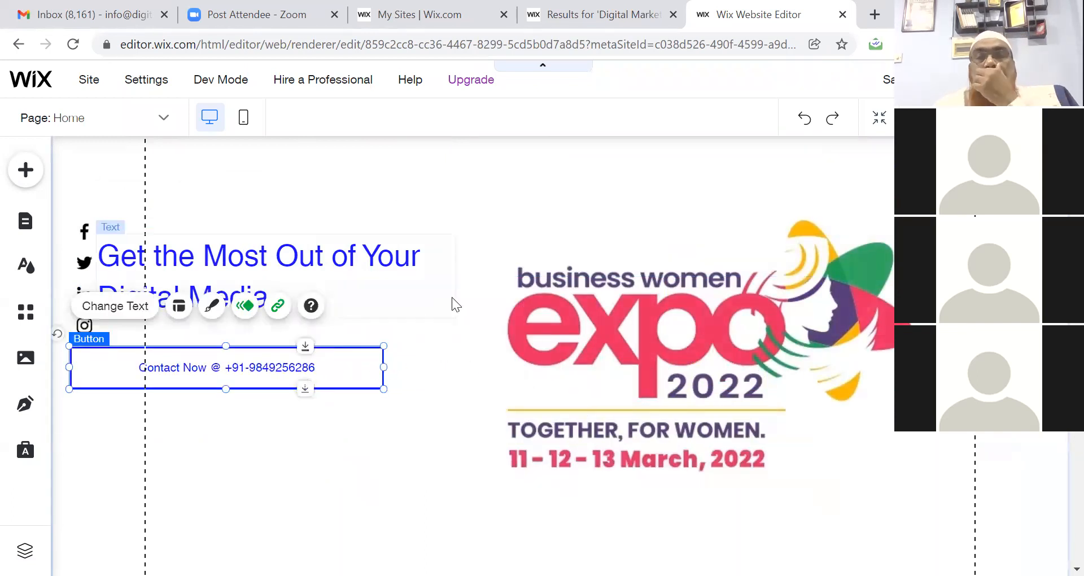
Replace the Content Creation placeholder with 'We provide expertise solution & services'.
scroll(475, 356, "down", 6)
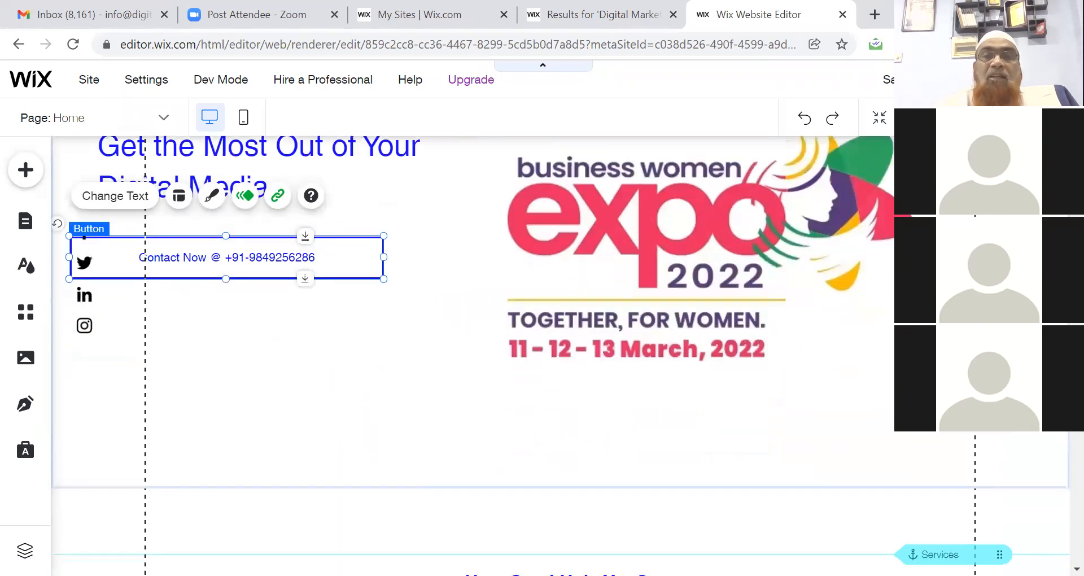
scroll(474, 356, "down", 5)
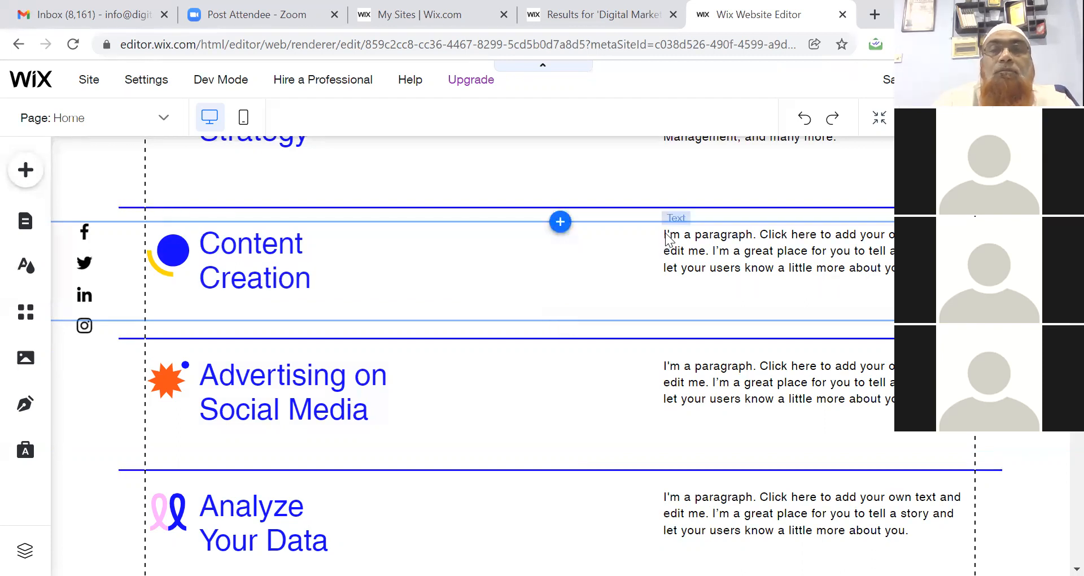
double_click(721, 253)
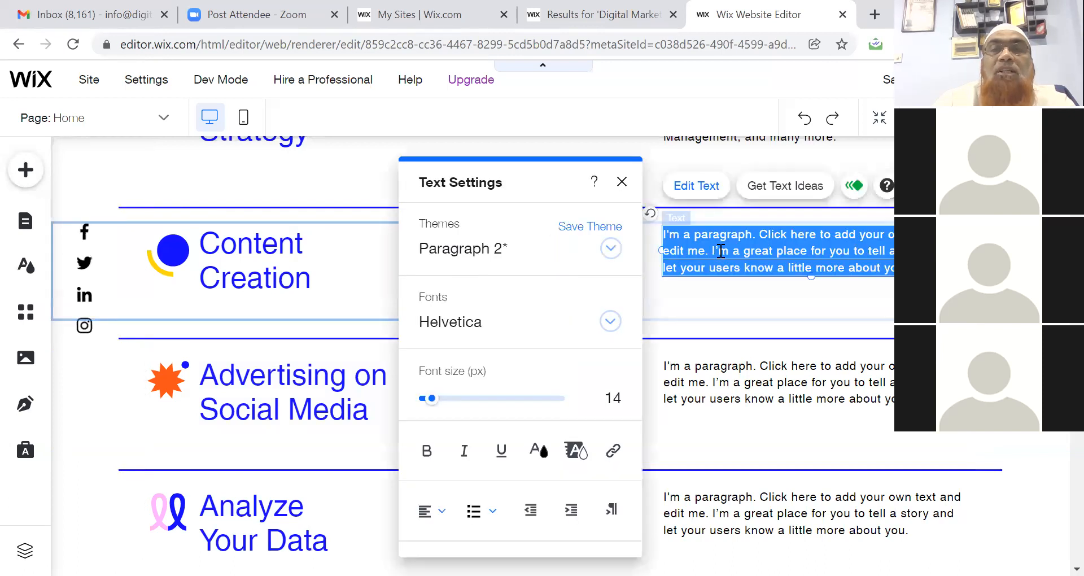
type("We provide e")
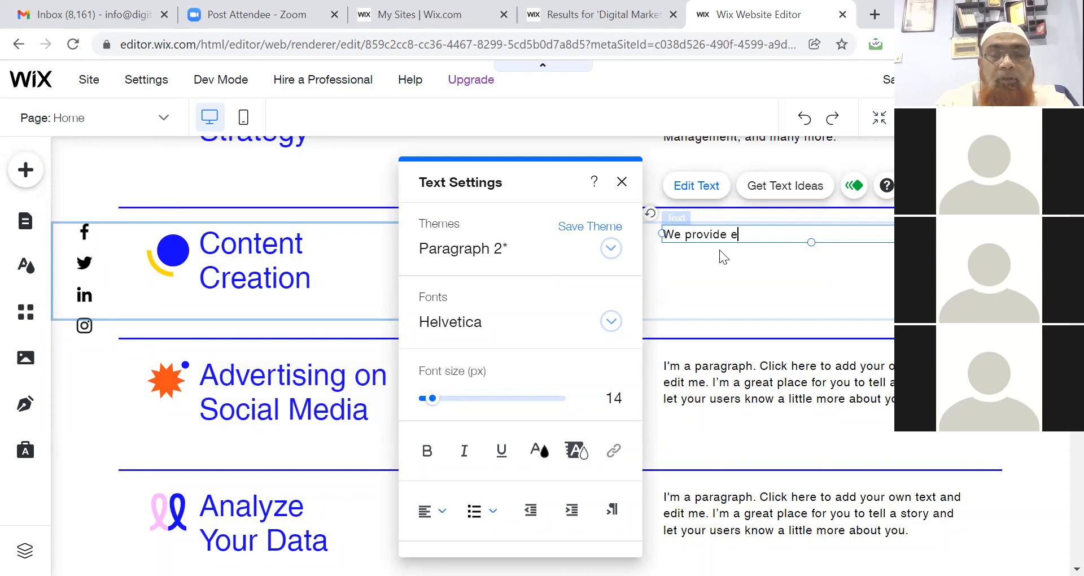
type("xpertise solution & services")
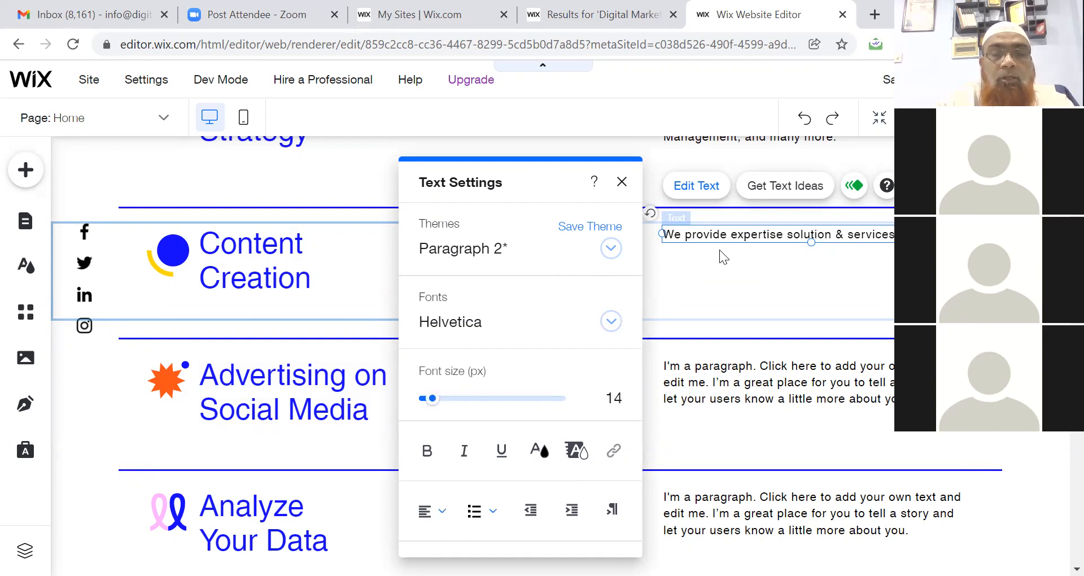
Add a new line 'Creative Content Writing.' and correct 'solution' to 'solutions'.
key("Return")
type("Creative Conte")
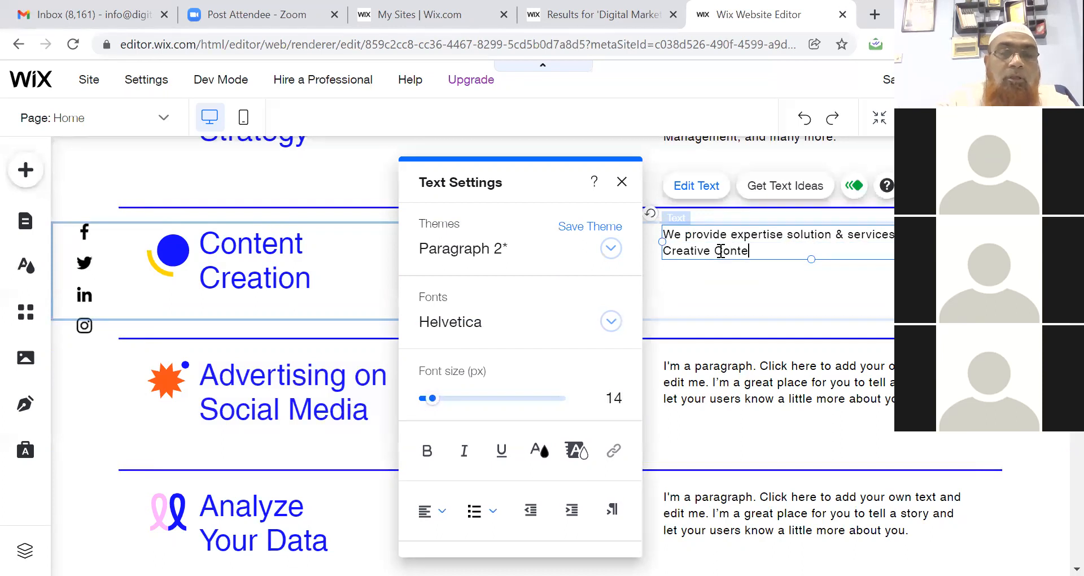
type("nt Wr")
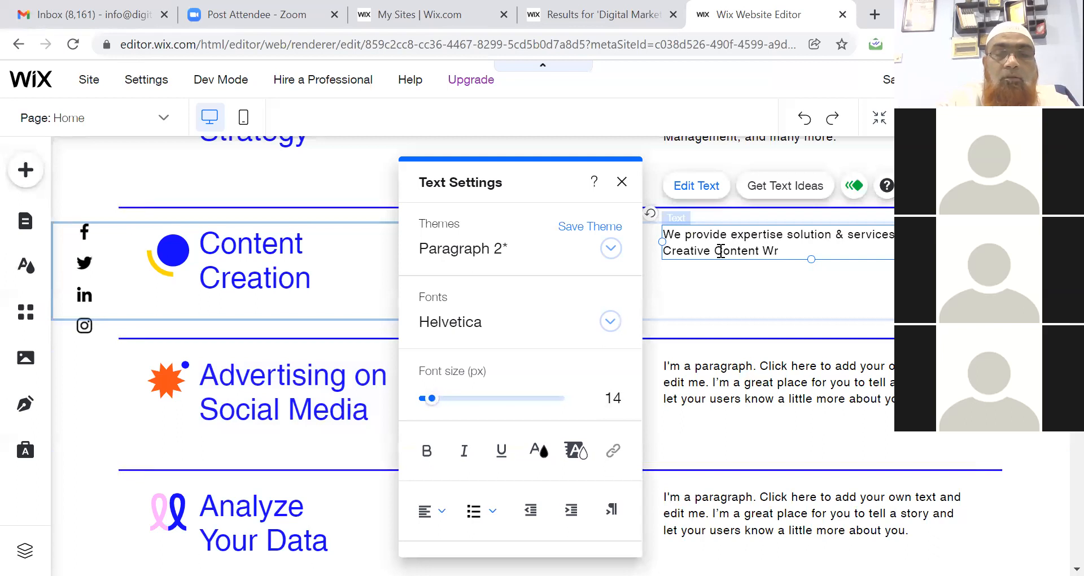
type("iting.")
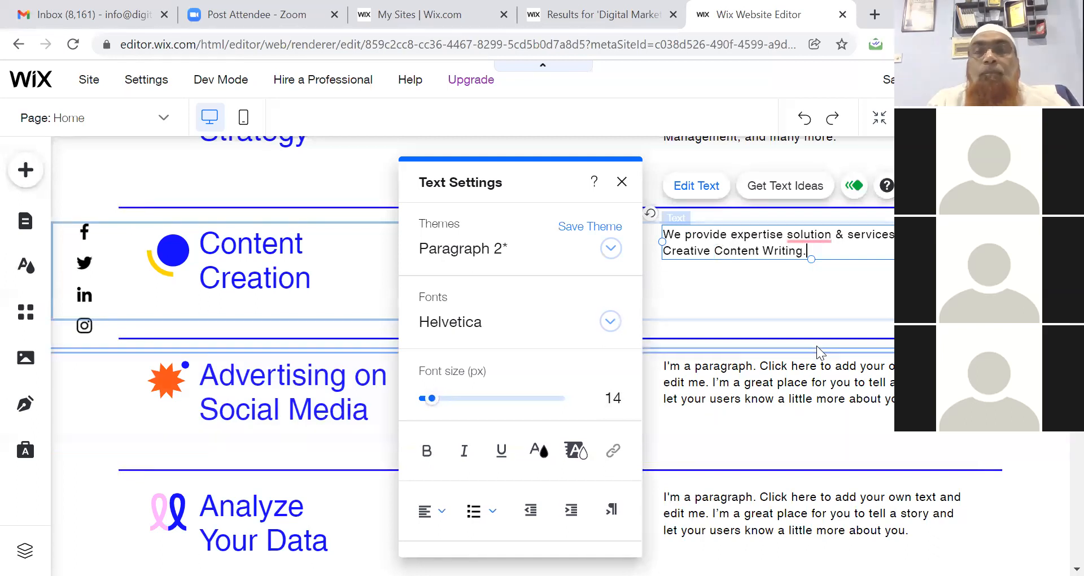
mouse_move(825, 238)
left_click(802, 303)
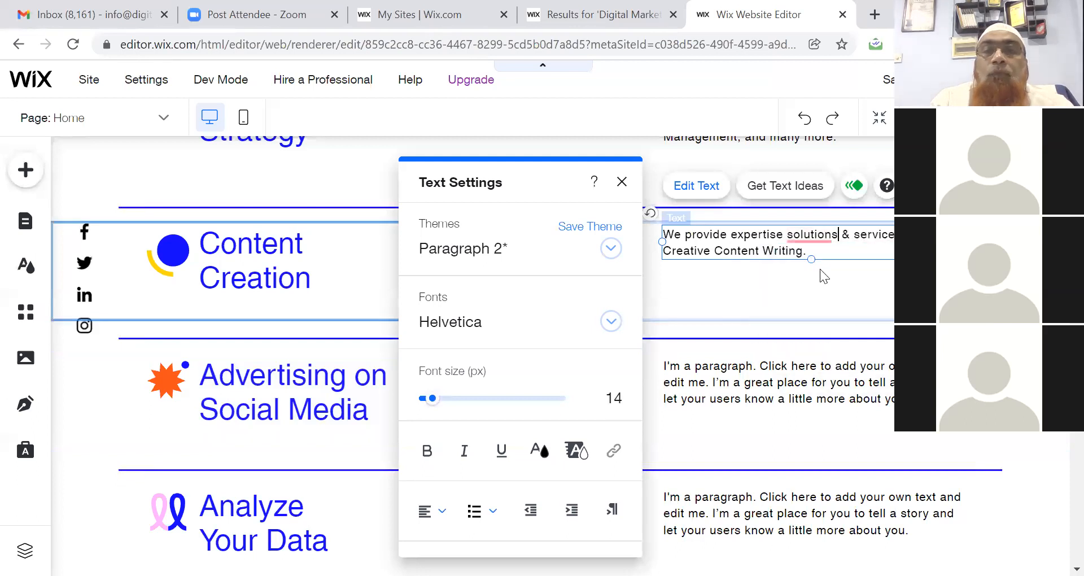
left_click(743, 384)
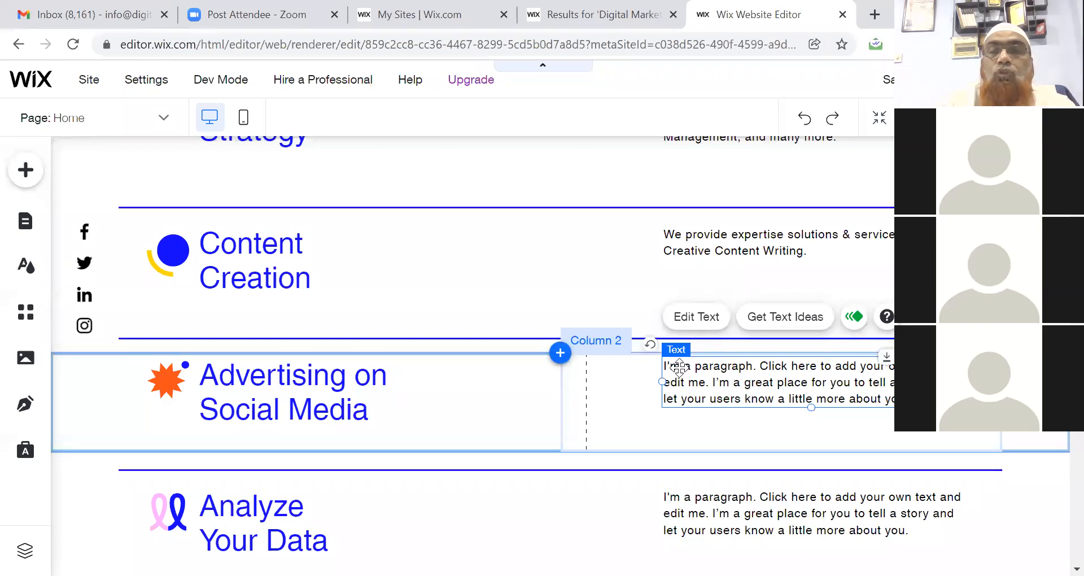
Replace the Advertising on Social Media placeholder with 'We provide the best services for your social marketing.'.
left_click(698, 317)
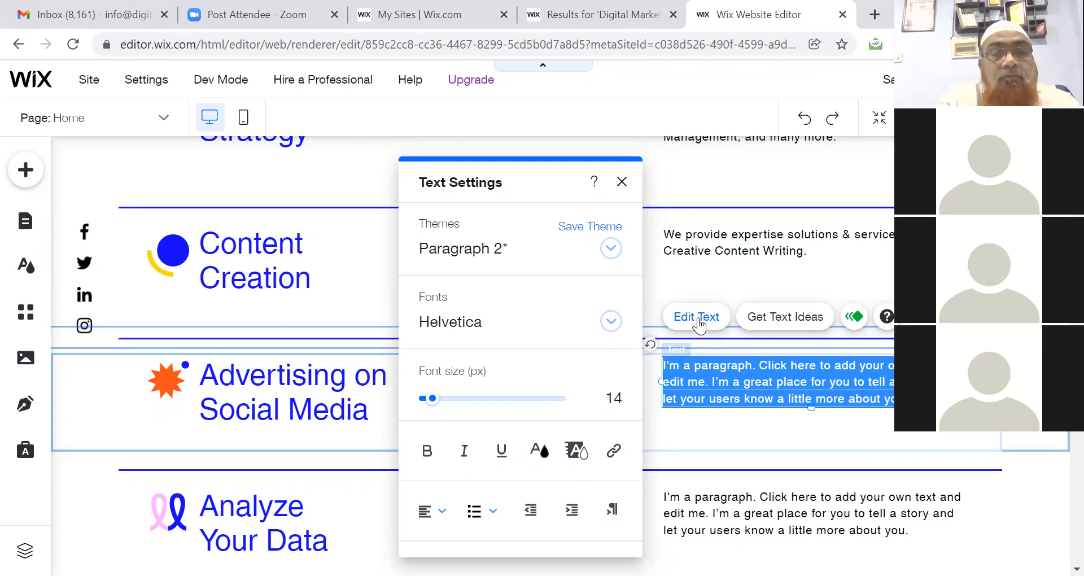
type("We ")
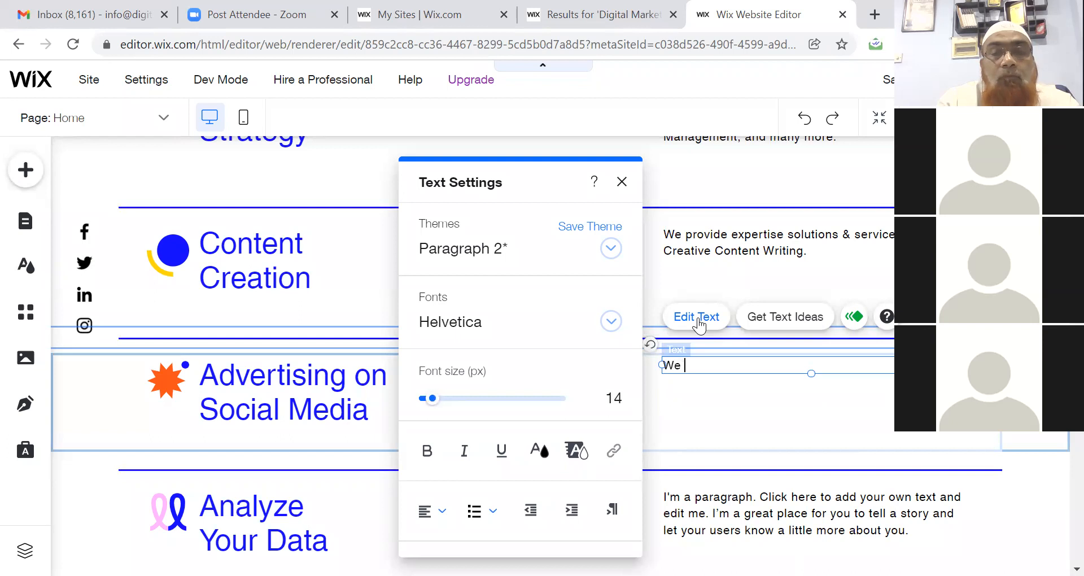
type("provi")
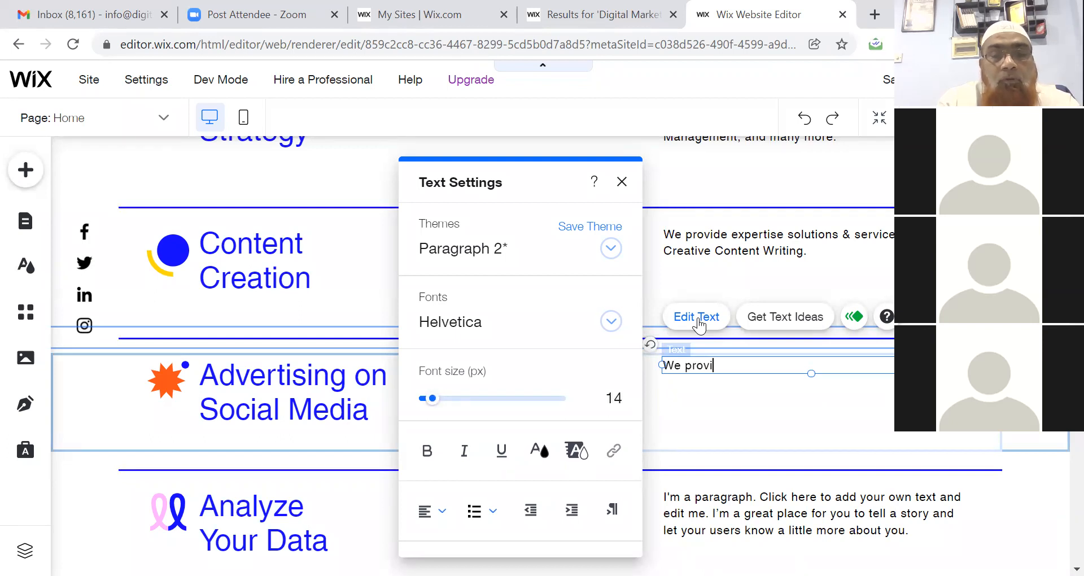
type("de exper")
key("BackSpace")
key("BackSpace")
key("BackSpace")
key("BackSpace")
key("BackSpace")
type("best services for your social")
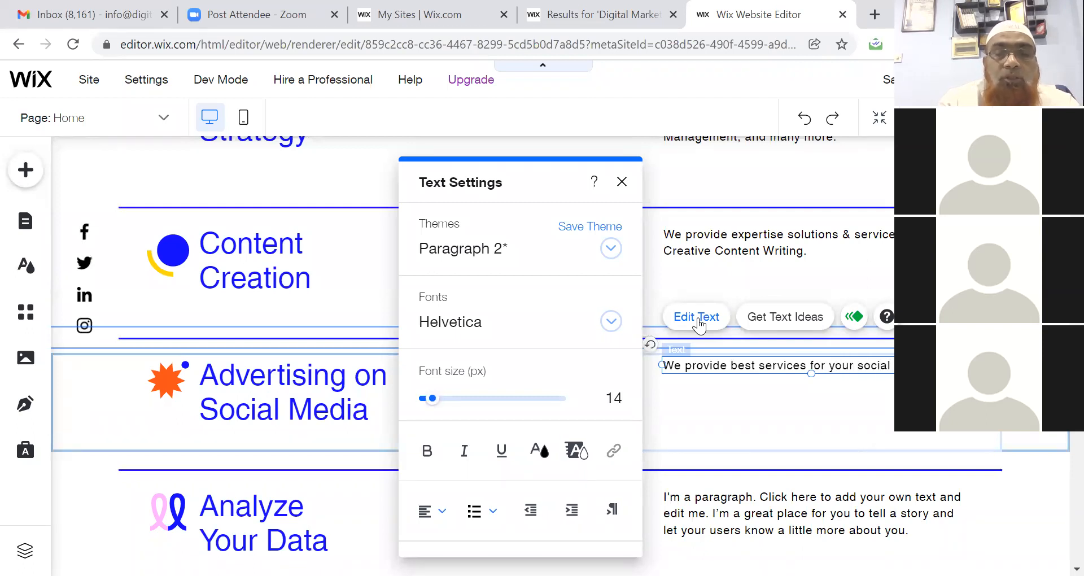
type(" marketing")
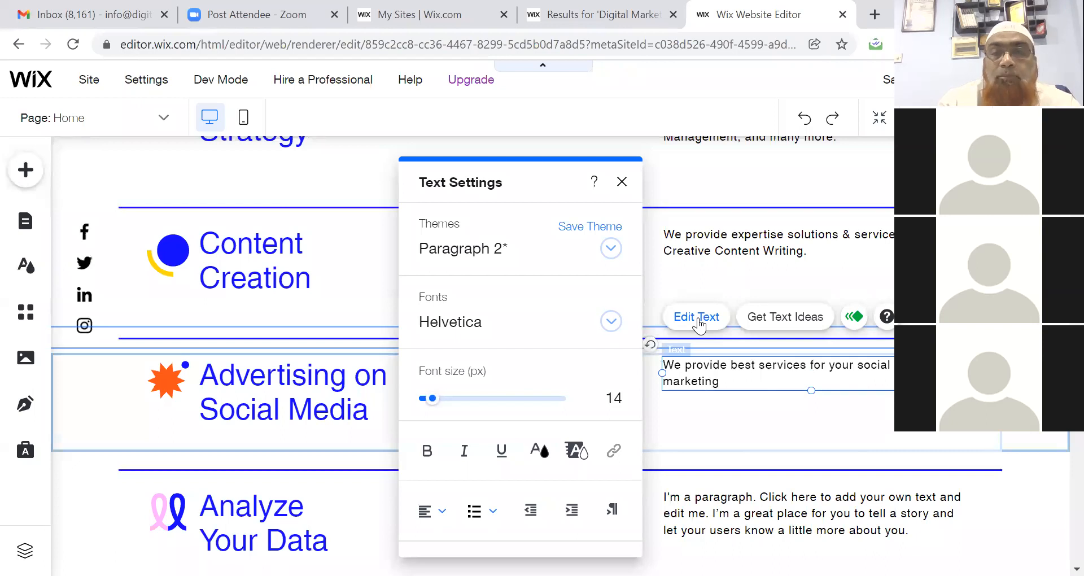
type(".")
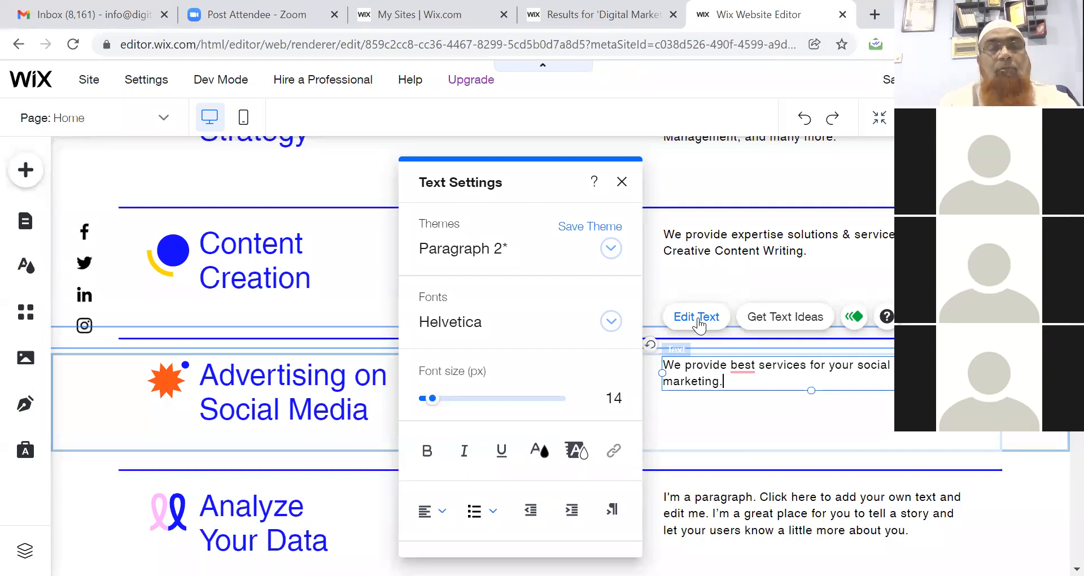
mouse_move(742, 367)
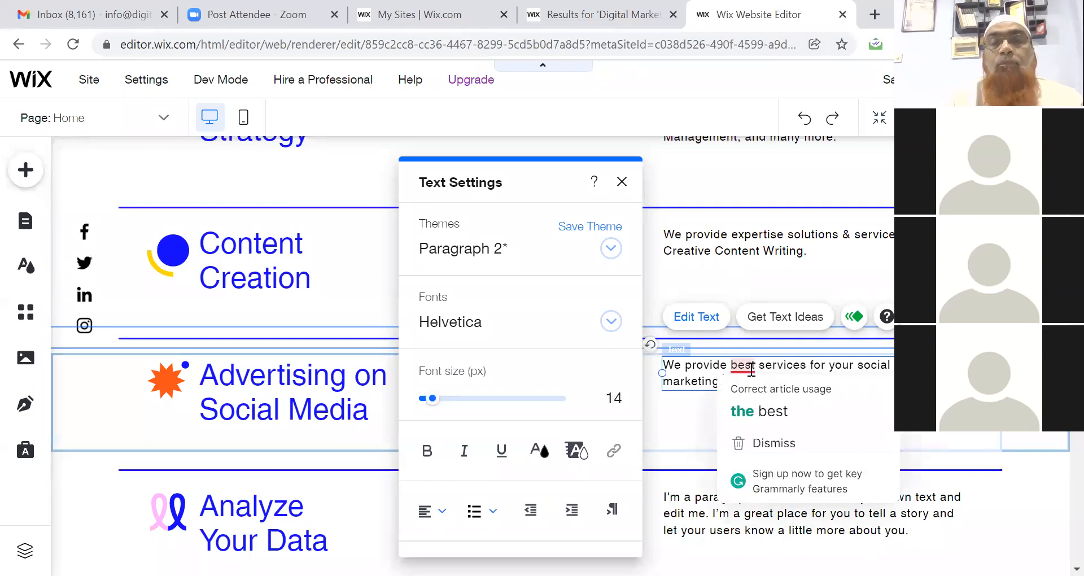
left_click(753, 398)
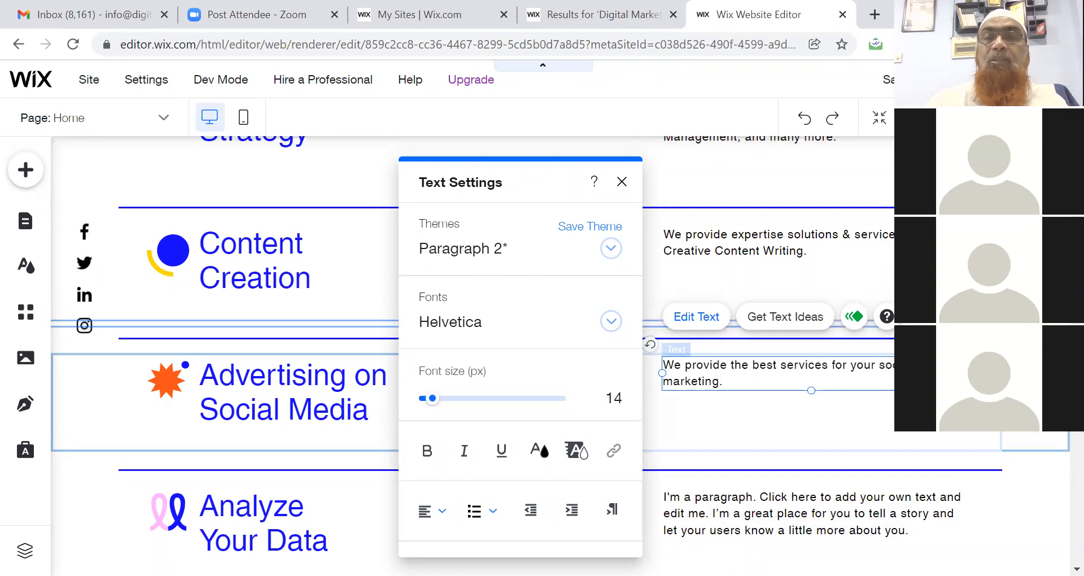
Close the Text Settings panel and select the blue hero strip with the laptop photo.
scroll(561, 344, "down", 1)
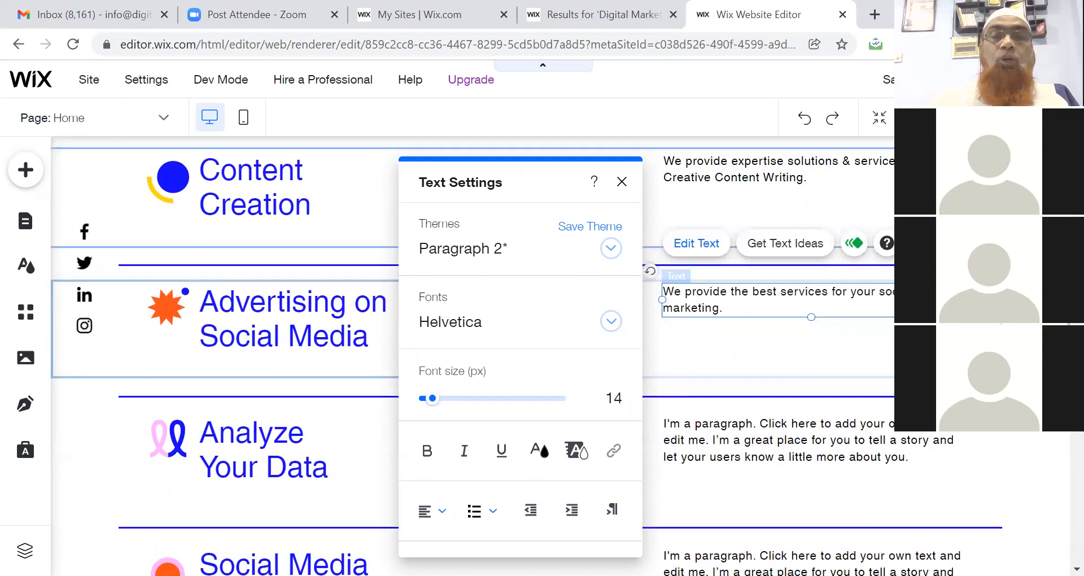
left_click(622, 182)
scroll(472, 356, "down", 7)
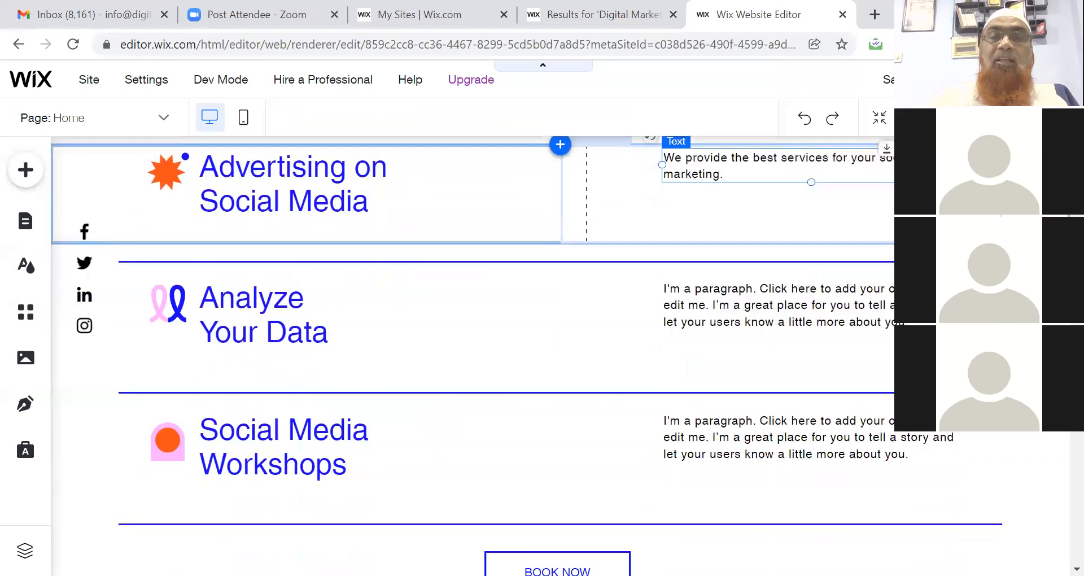
scroll(504, 361, "down", 3)
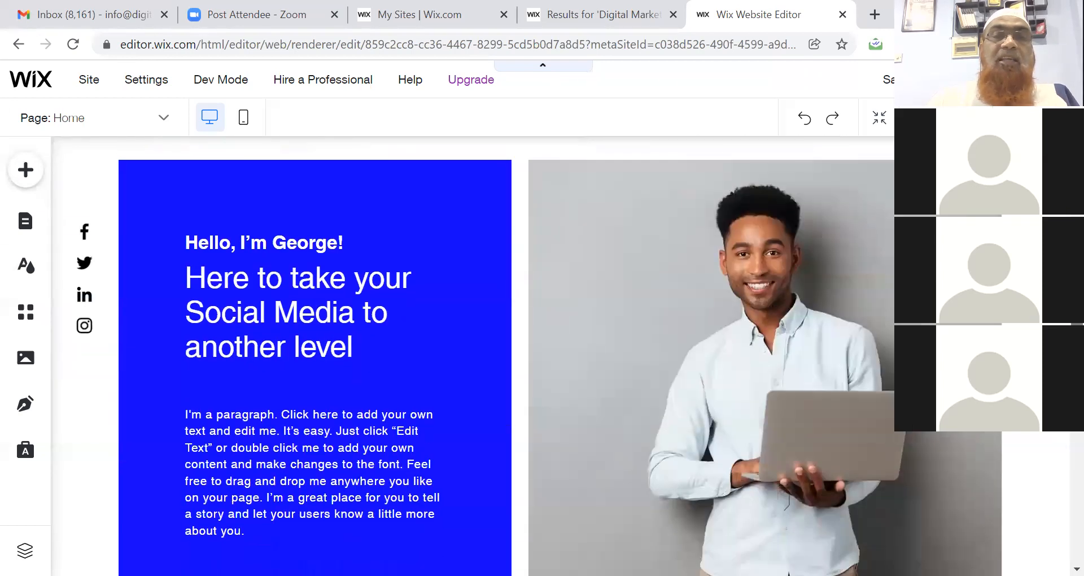
scroll(504, 355, "down", 10)
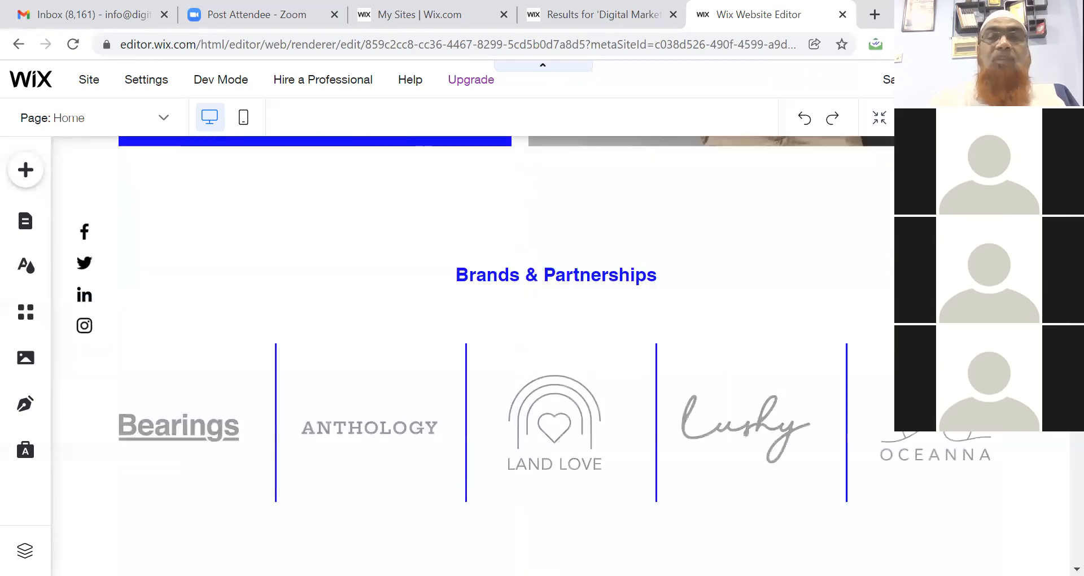
scroll(505, 356, "down", 7)
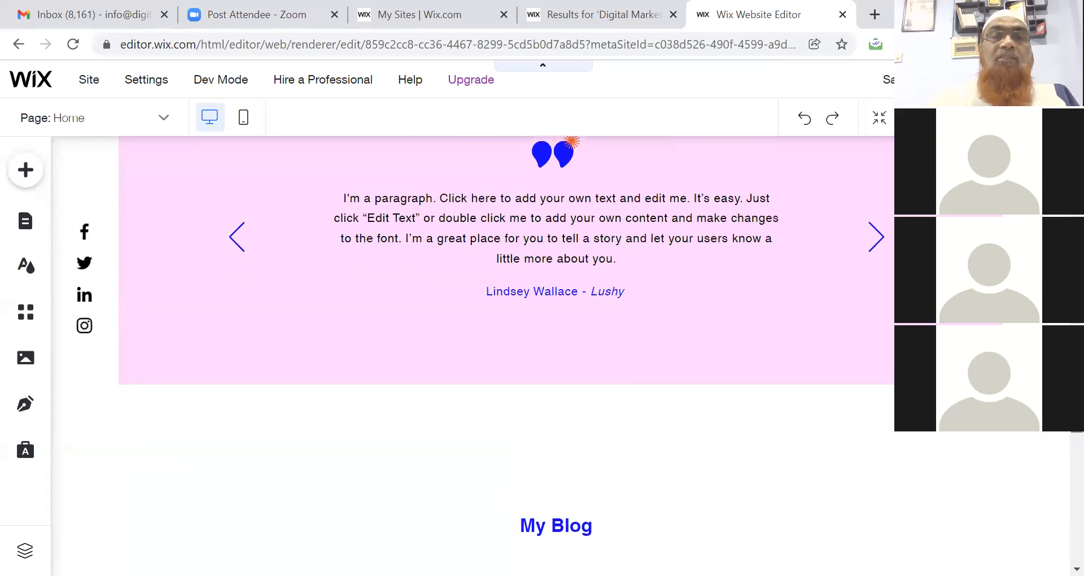
scroll(504, 356, "up", 15)
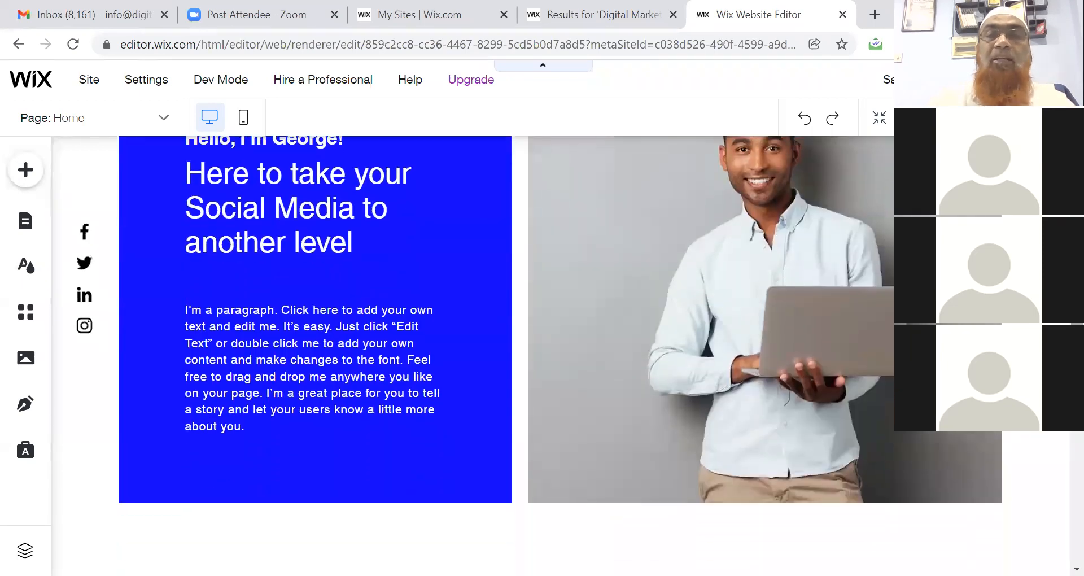
left_click(869, 314)
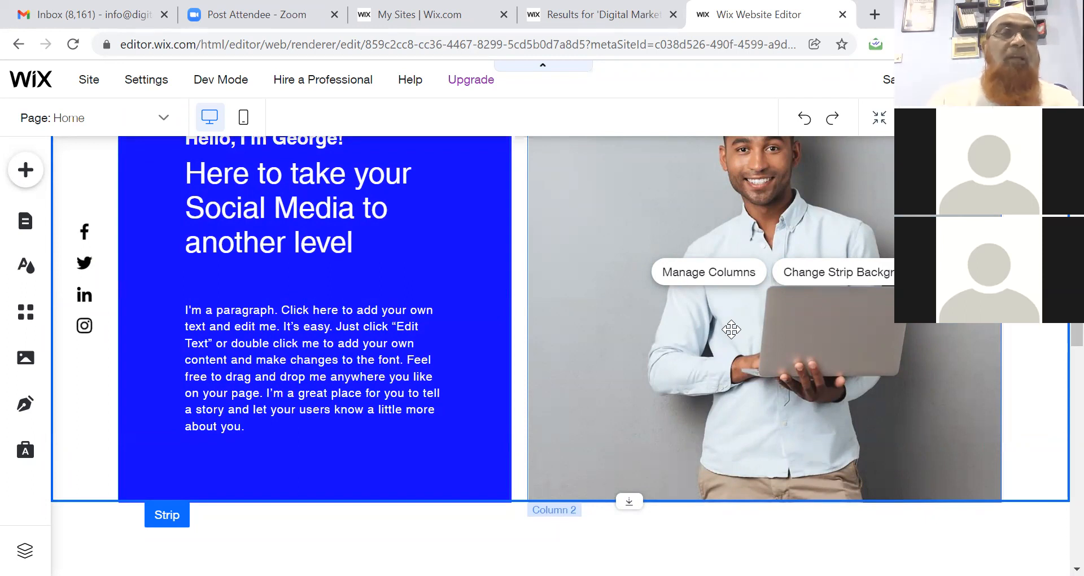
left_click(21, 362)
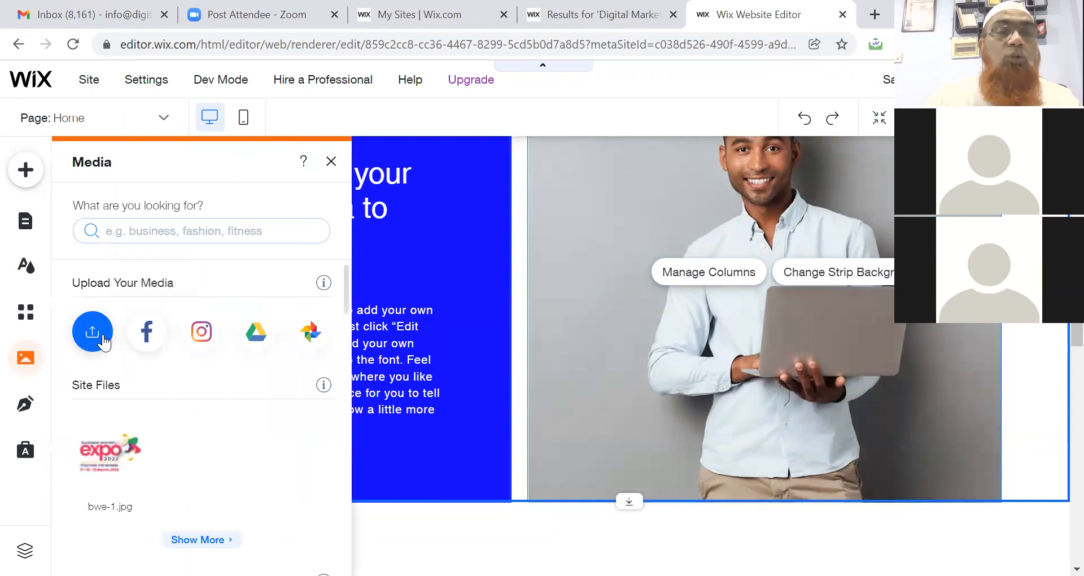
left_click(105, 466)
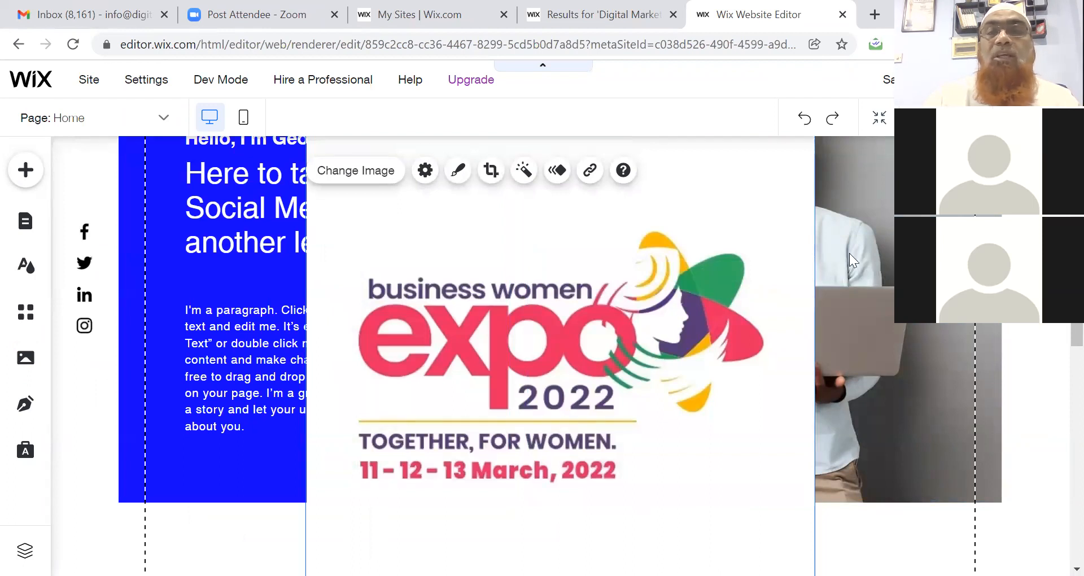
left_click(868, 248)
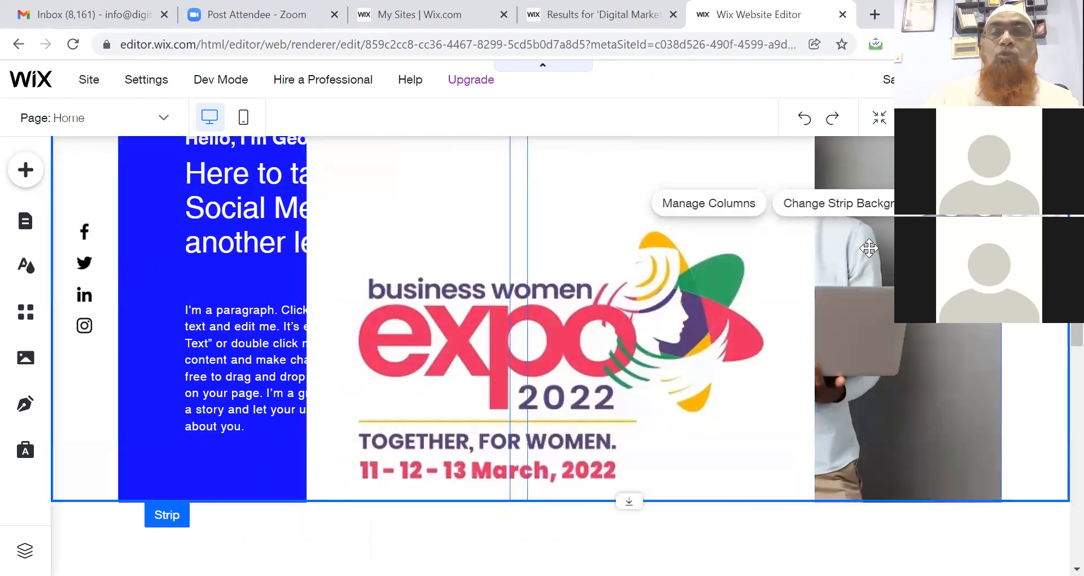
left_click(868, 248)
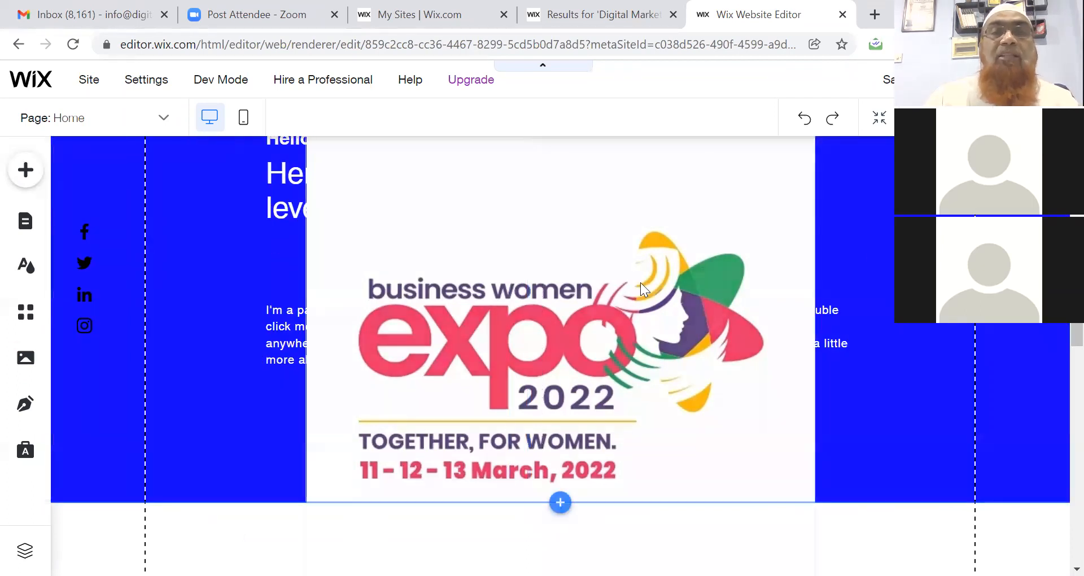
left_click(640, 282)
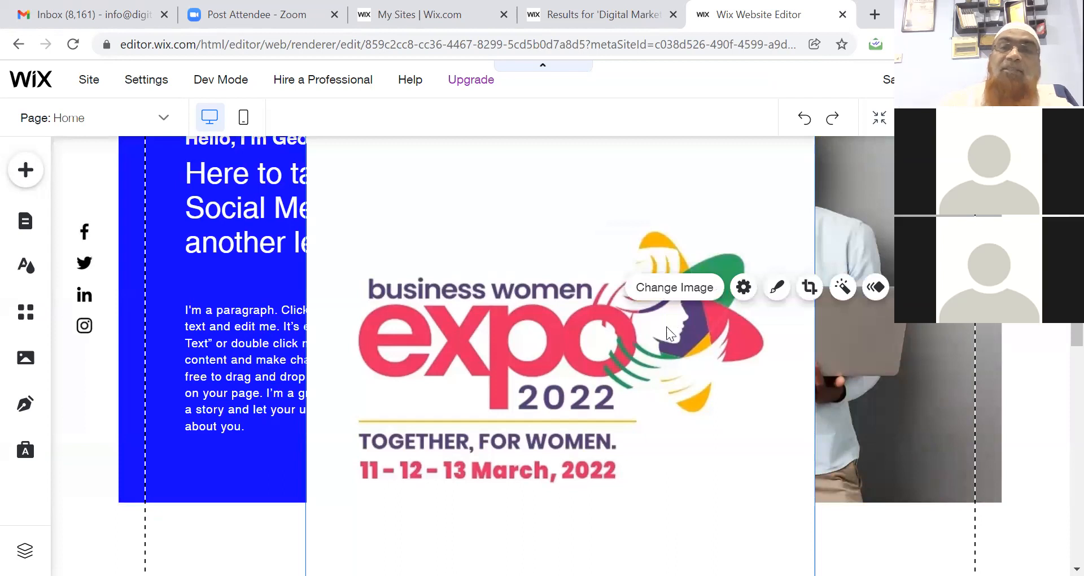
key("Delete")
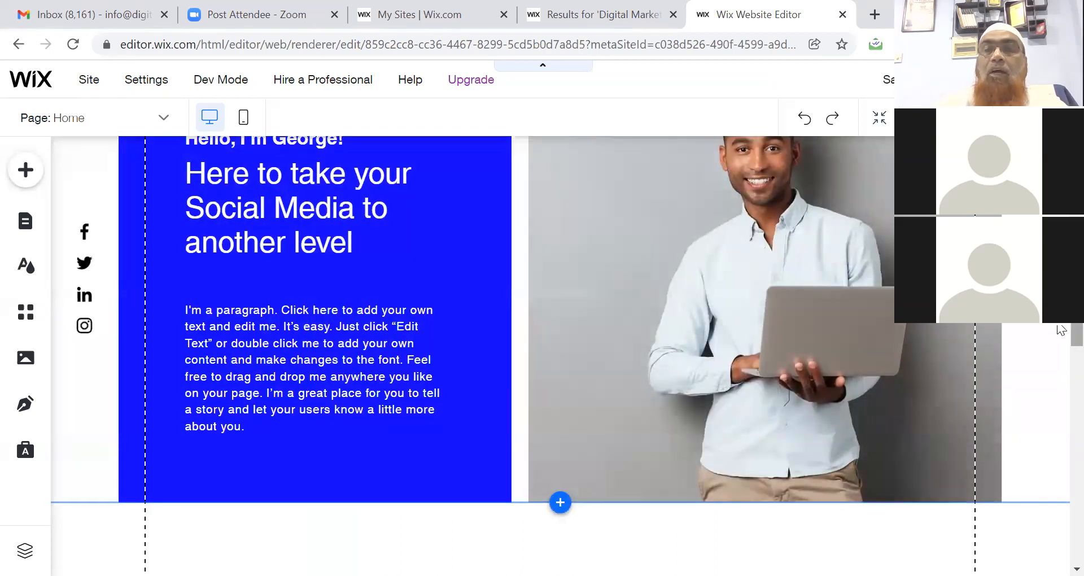
Retype the Brands & Partnerships heading as 'Companies We Worked For'.
scroll(1057, 339, "down", 8)
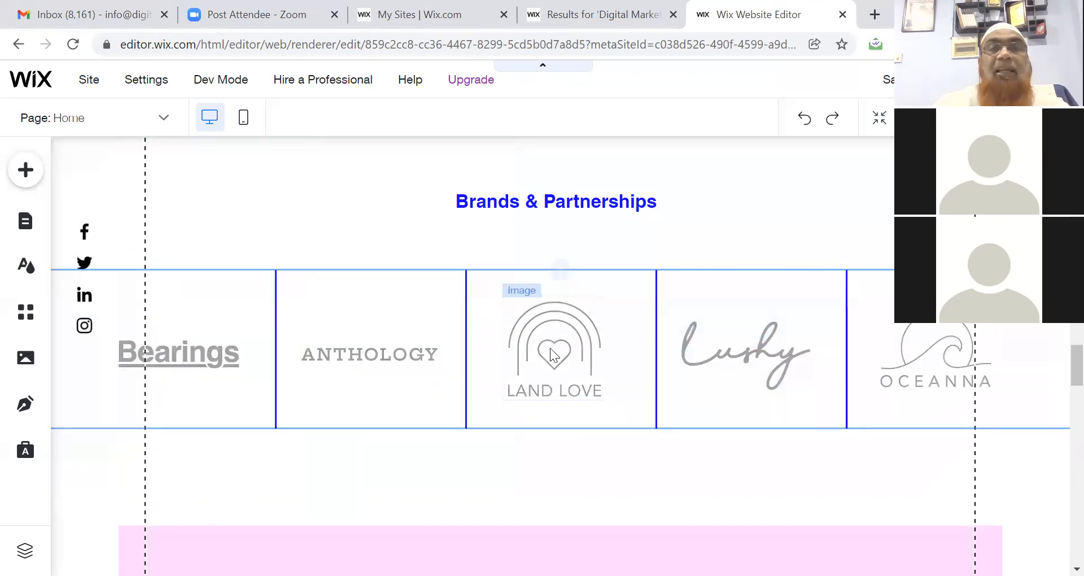
left_click(592, 202)
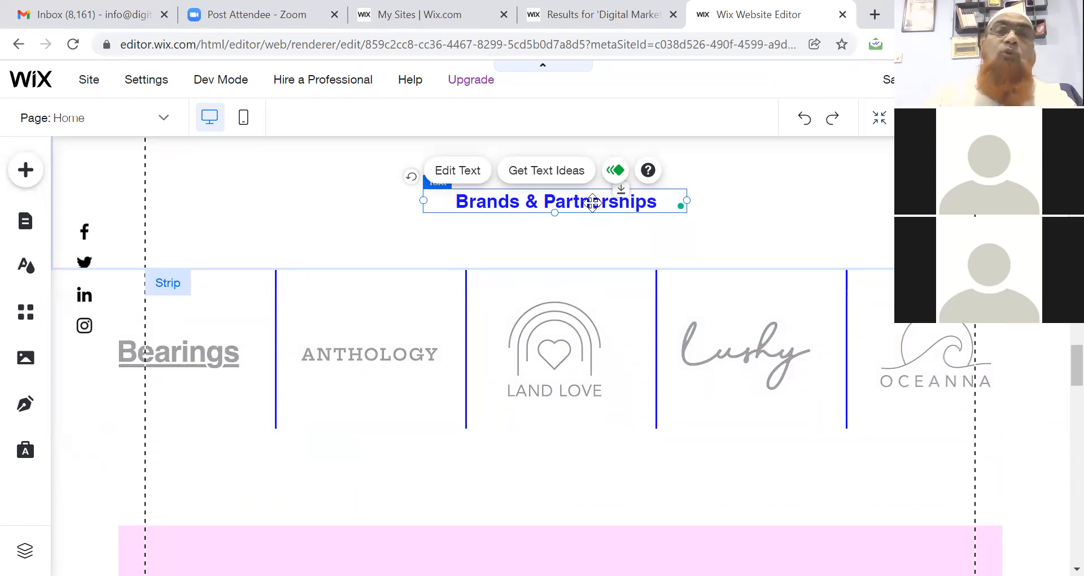
double_click(592, 202)
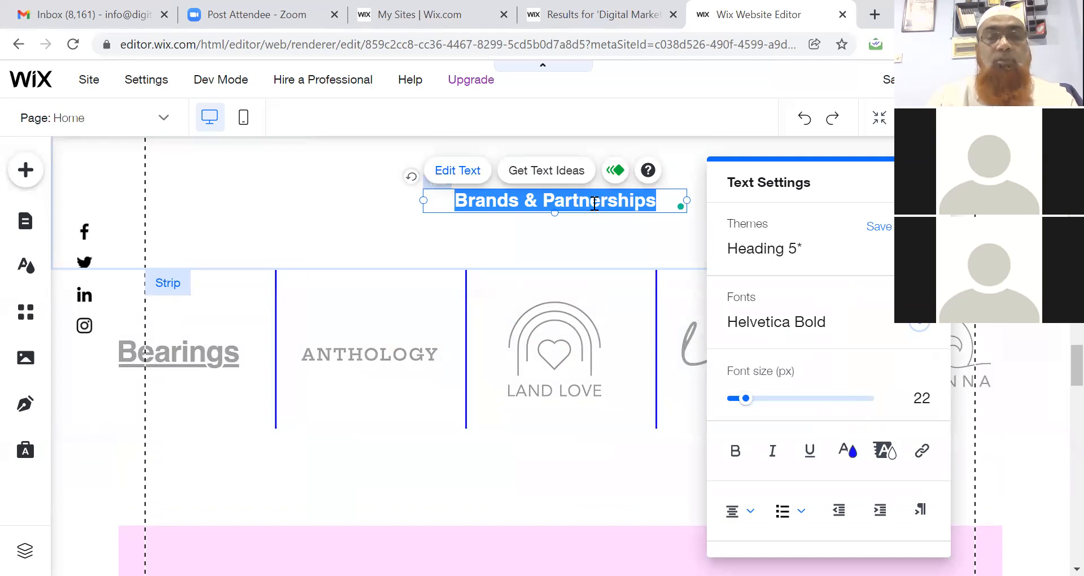
type("Co")
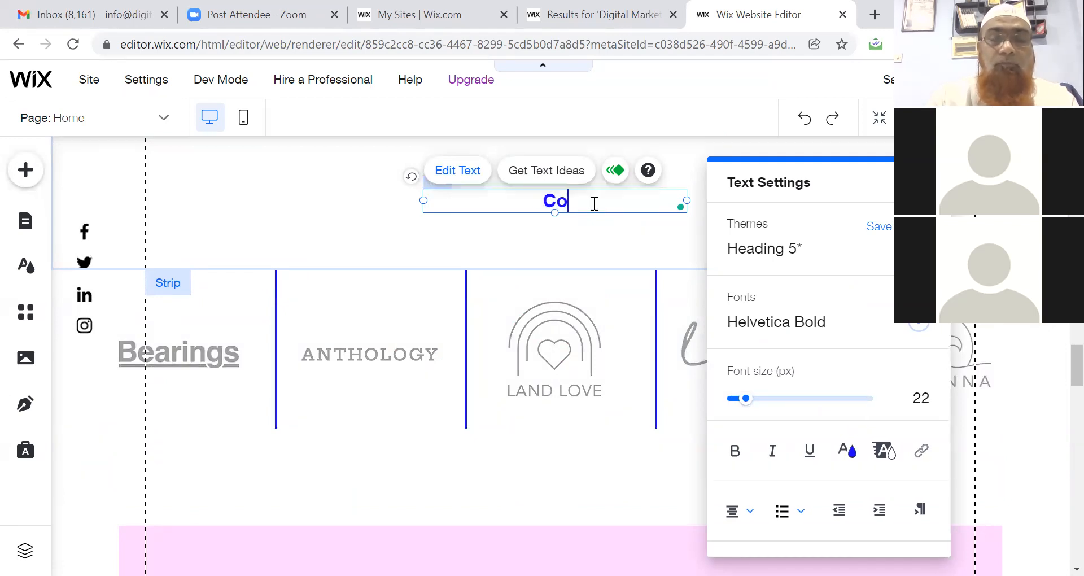
type("mpanies ")
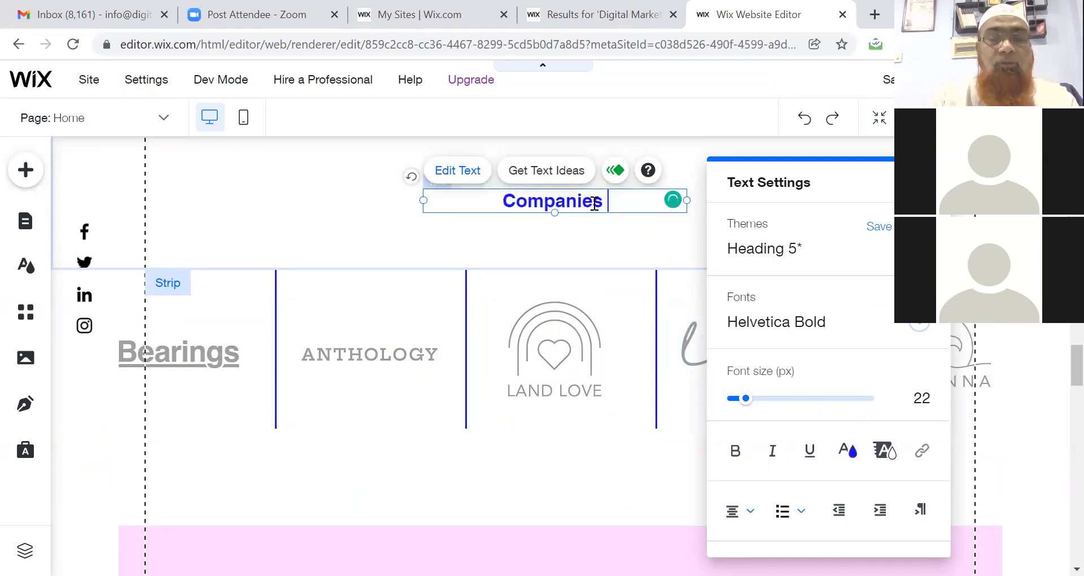
type("We Worked For")
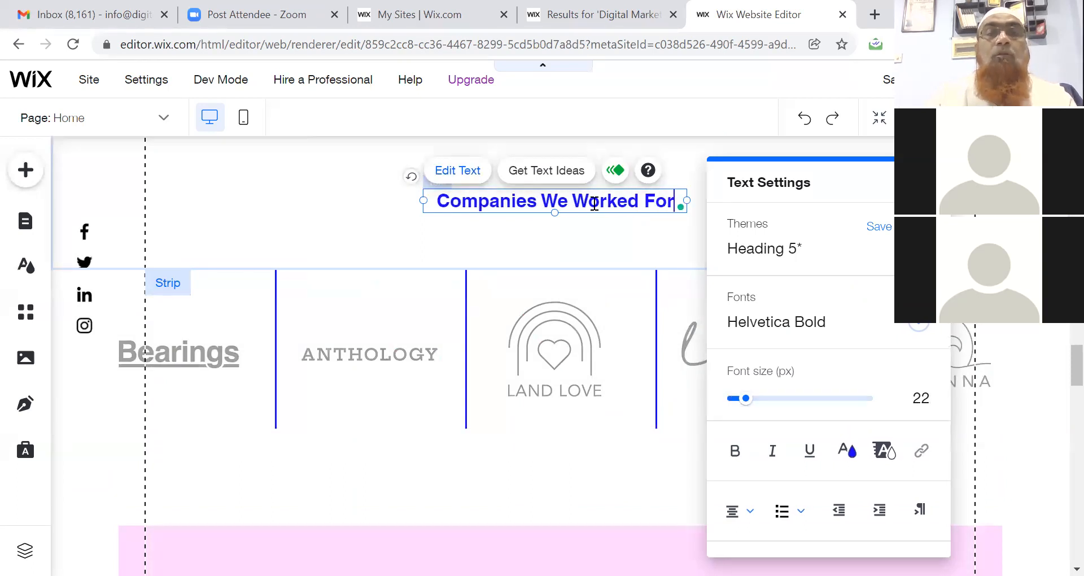
left_click(195, 366)
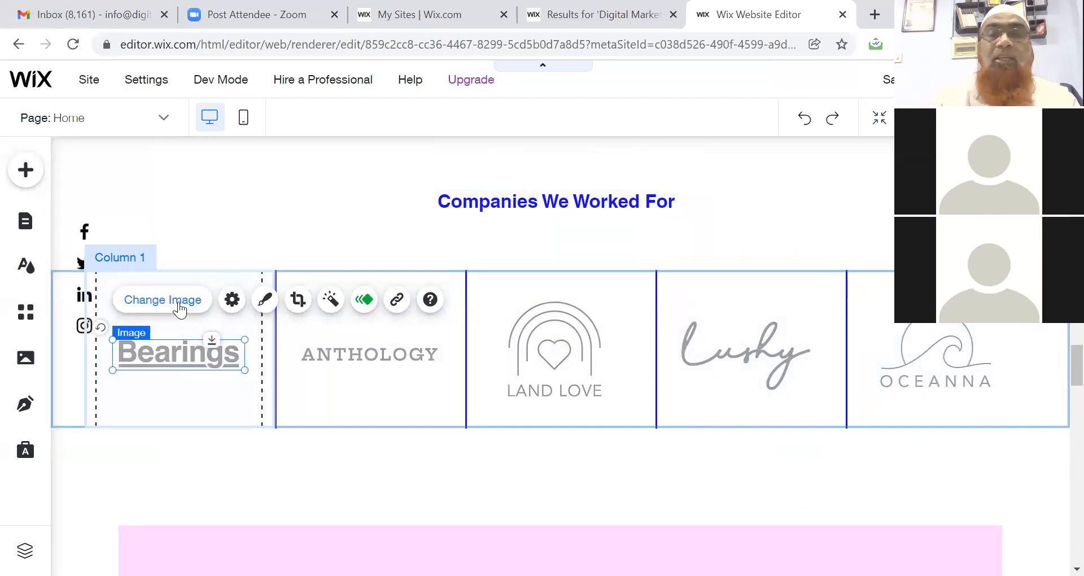
left_click(378, 356)
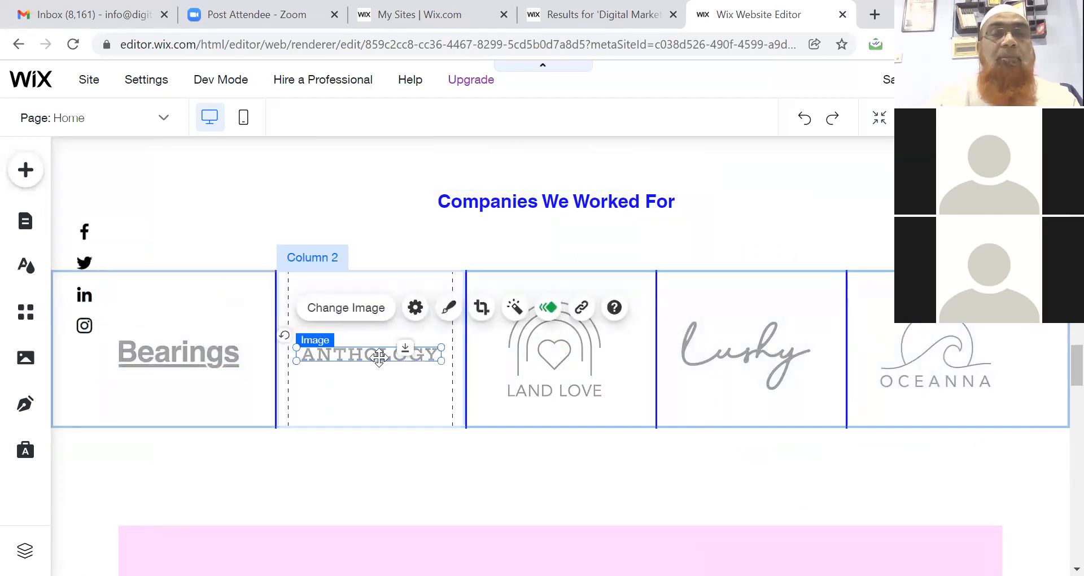
left_click(569, 390)
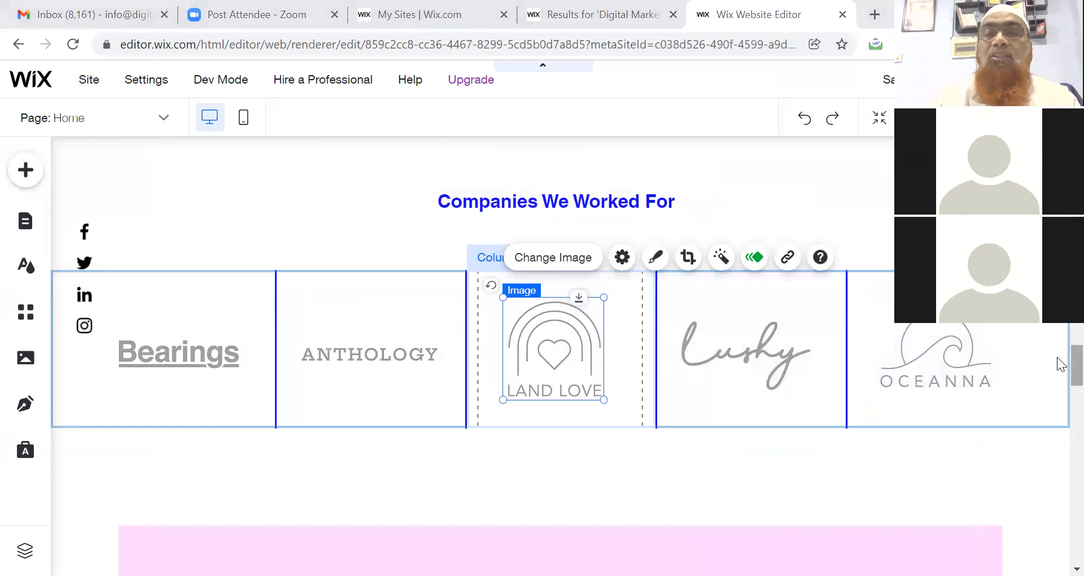
scroll(1061, 353, "up", 10)
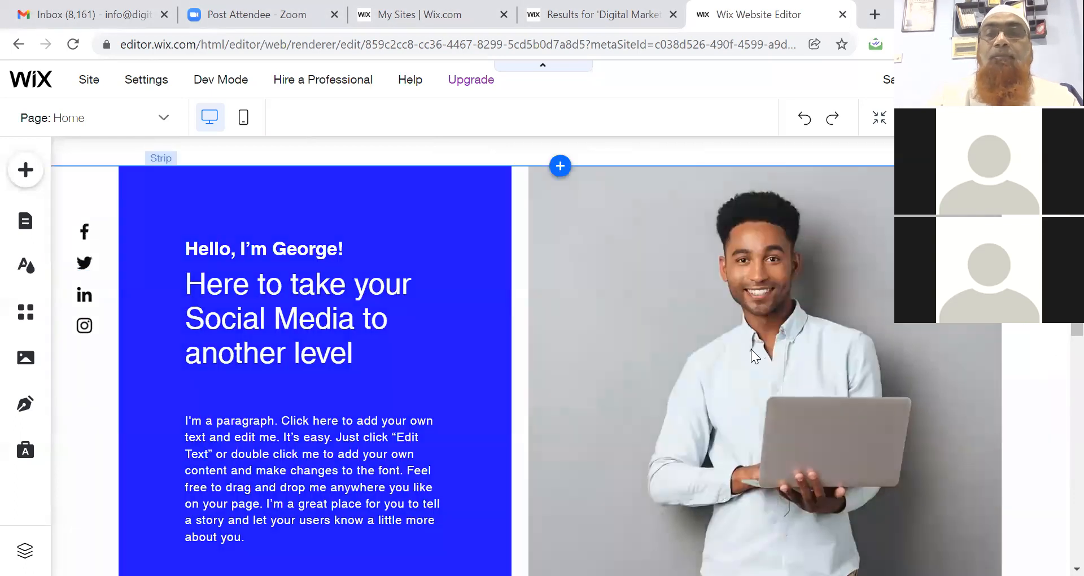
Swap the hero's Column 2 photo for a solid lavender (#877FFD) background.
left_click(752, 350)
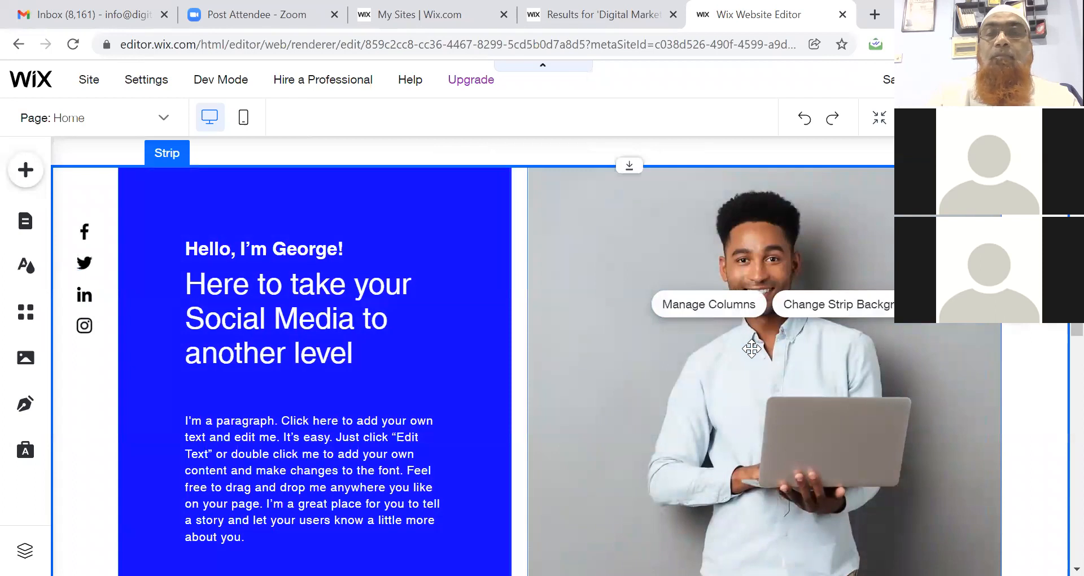
left_click(751, 350)
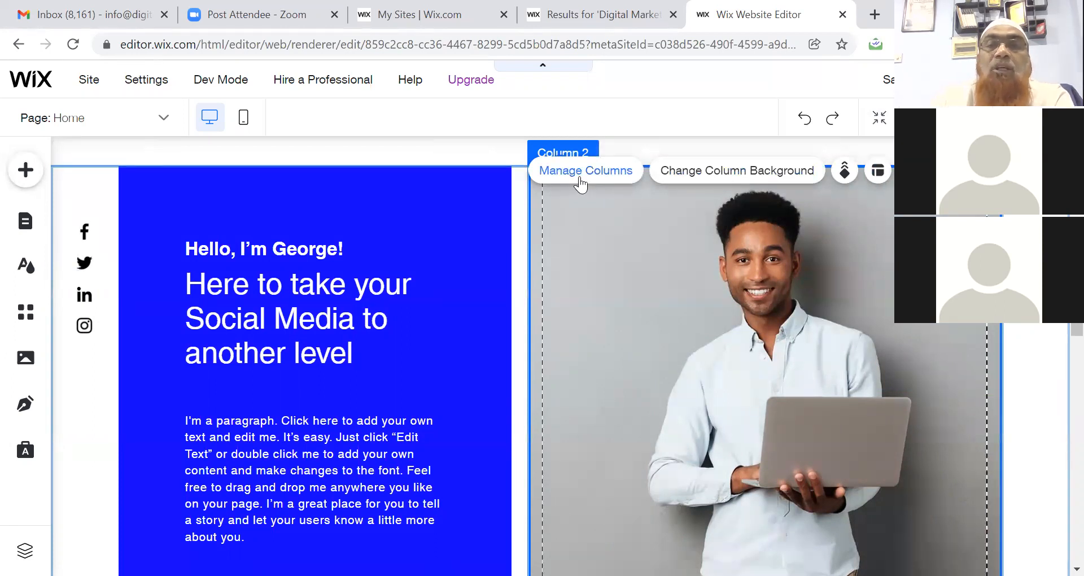
left_click(722, 176)
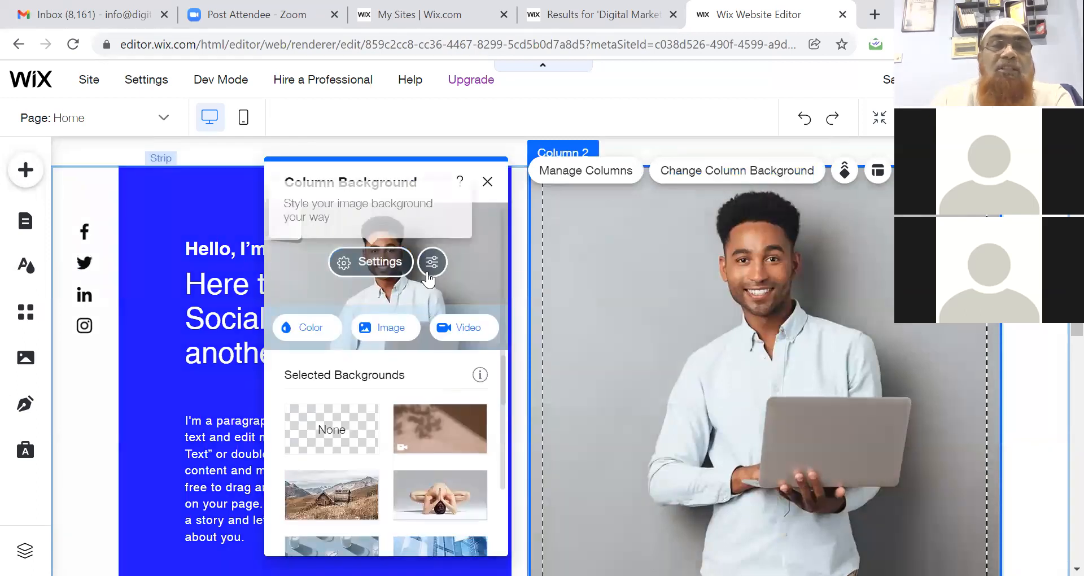
left_click(343, 444)
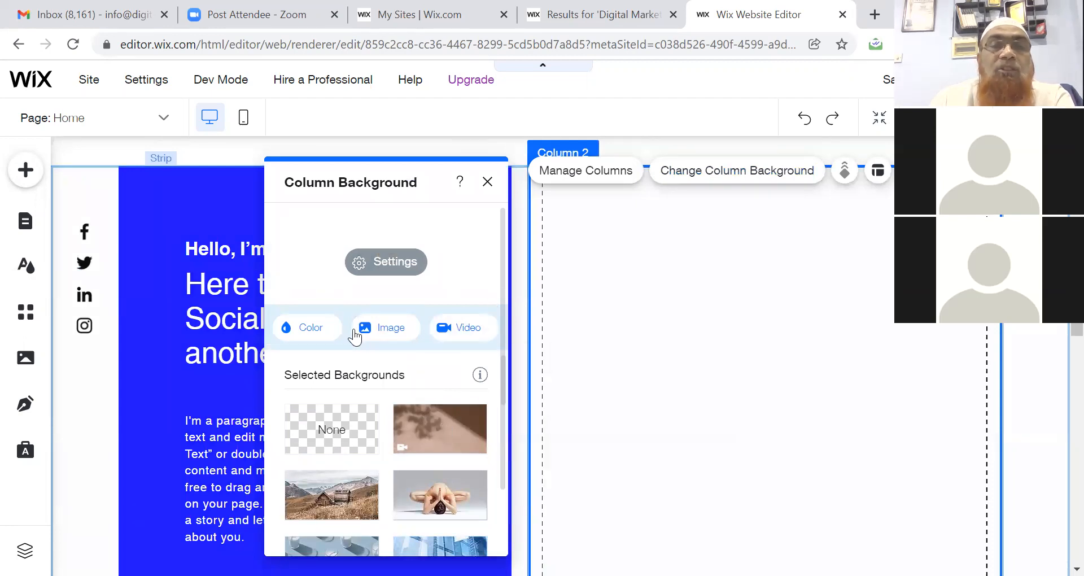
left_click(312, 329)
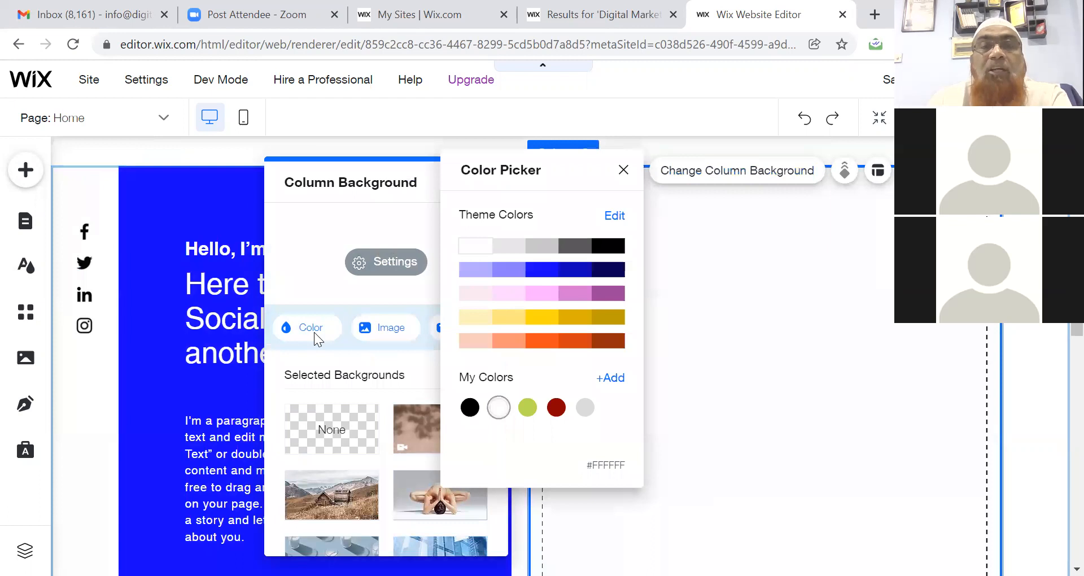
left_click(511, 275)
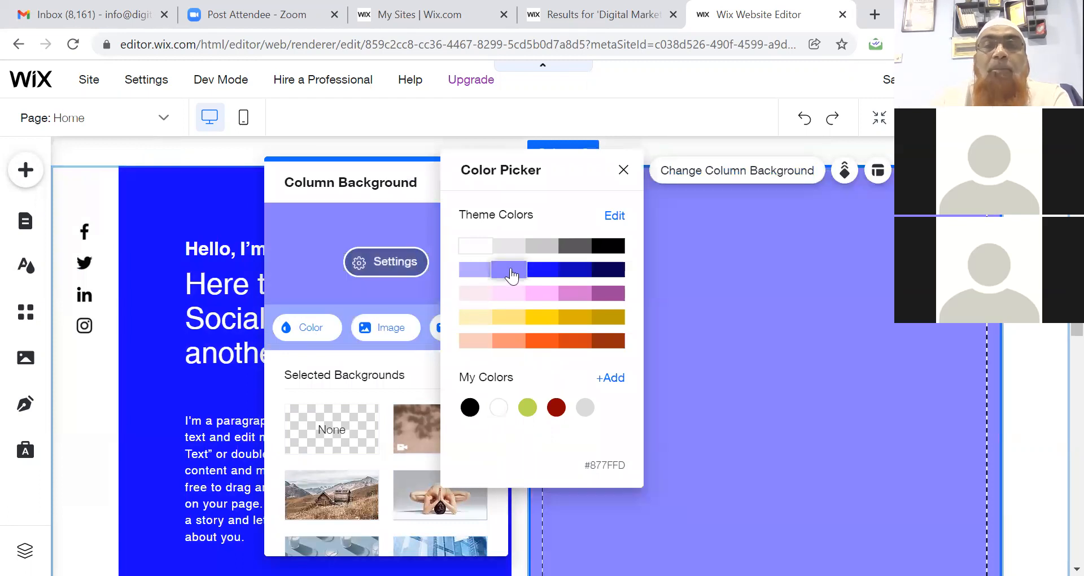
left_click(808, 287)
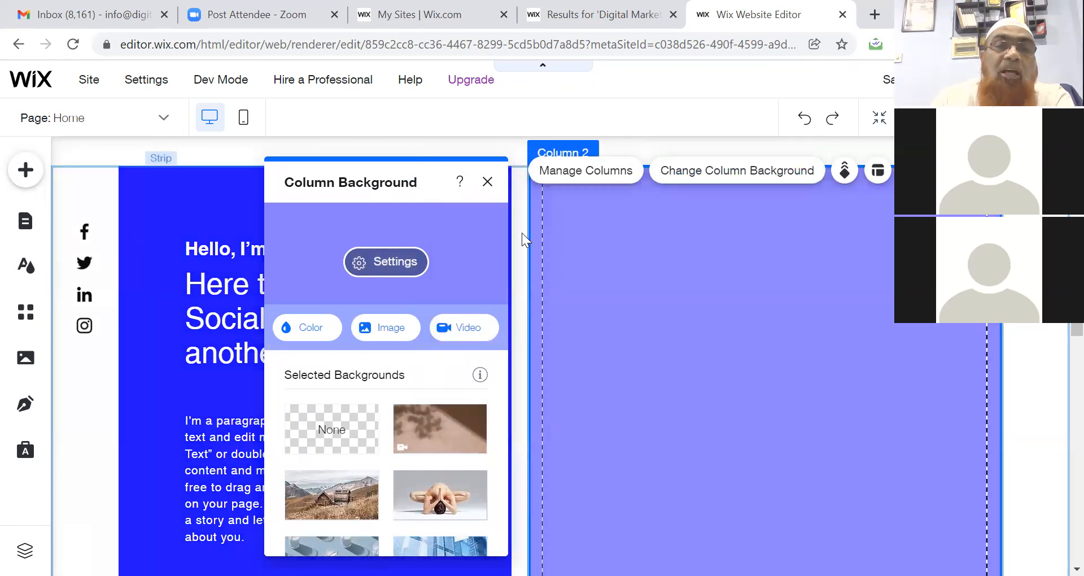
left_click(524, 292)
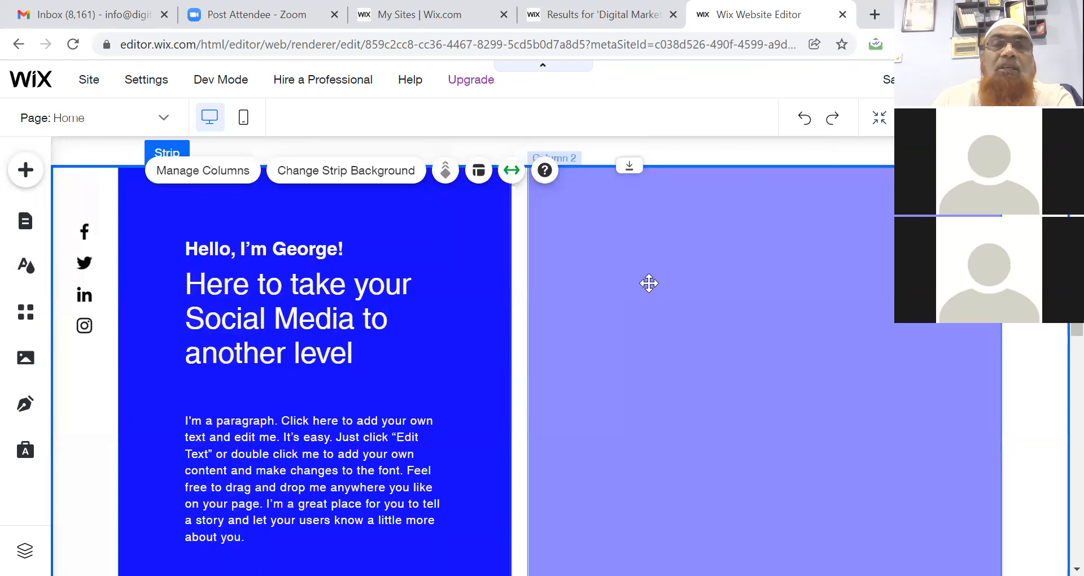
left_click(652, 284)
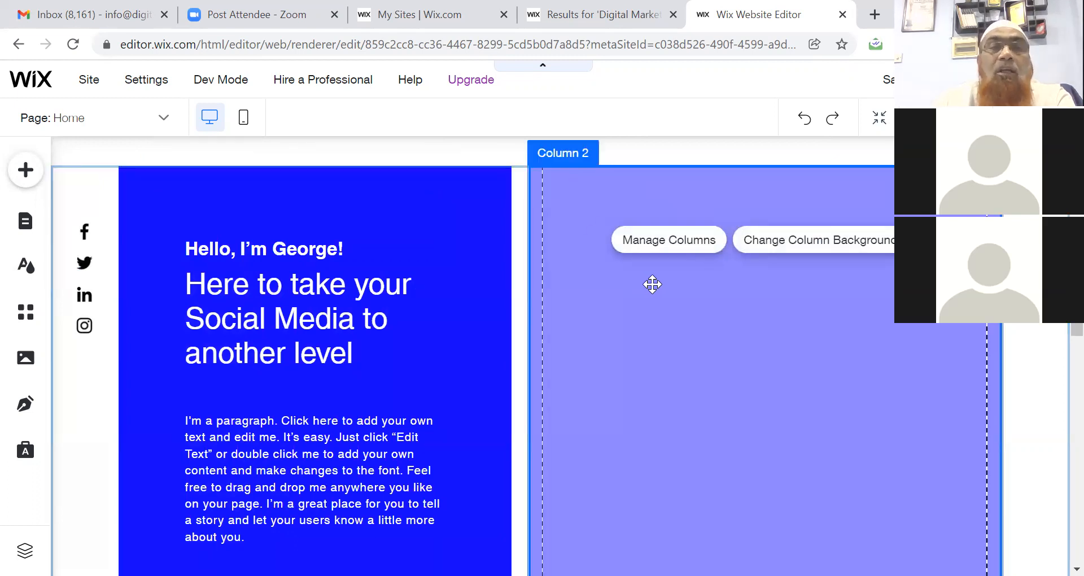
Add bwe-1.jpg from Media, shrink it to about 510 px, and attach it inside the lavender column.
left_click(26, 359)
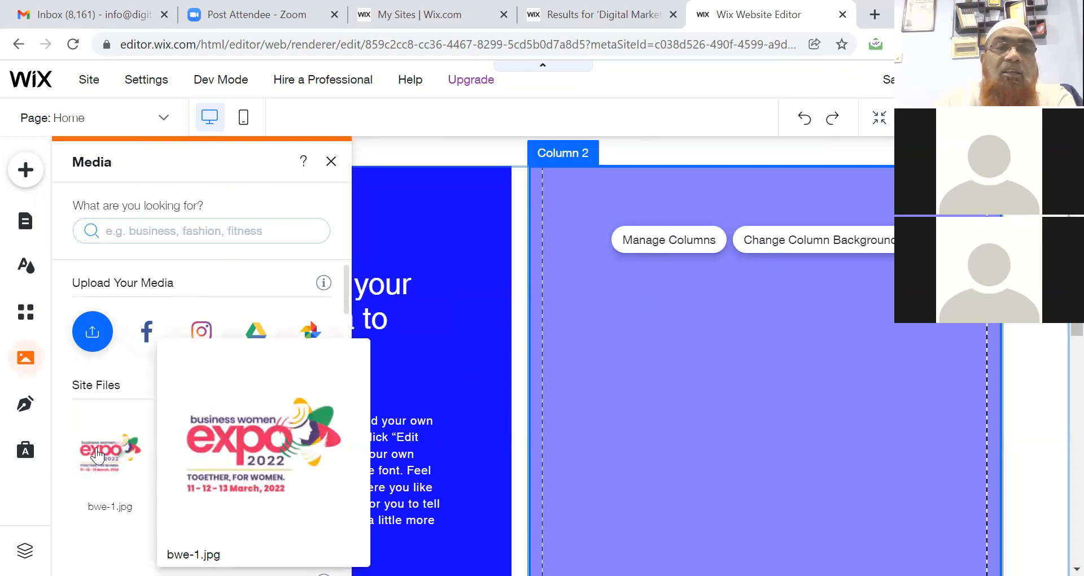
left_click(98, 454)
left_click_drag(560, 387, 635, 439)
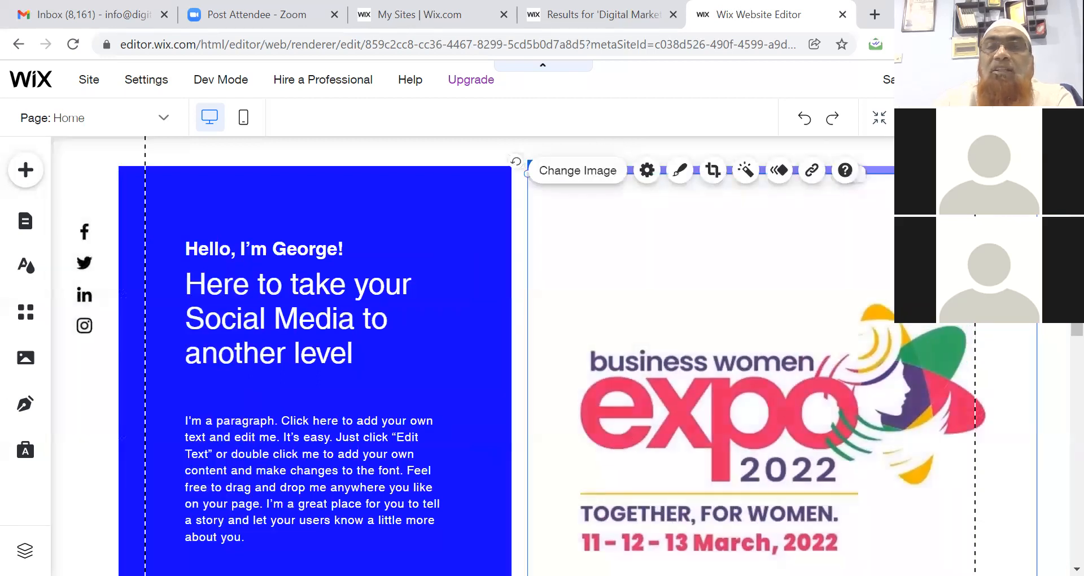
left_click(909, 254)
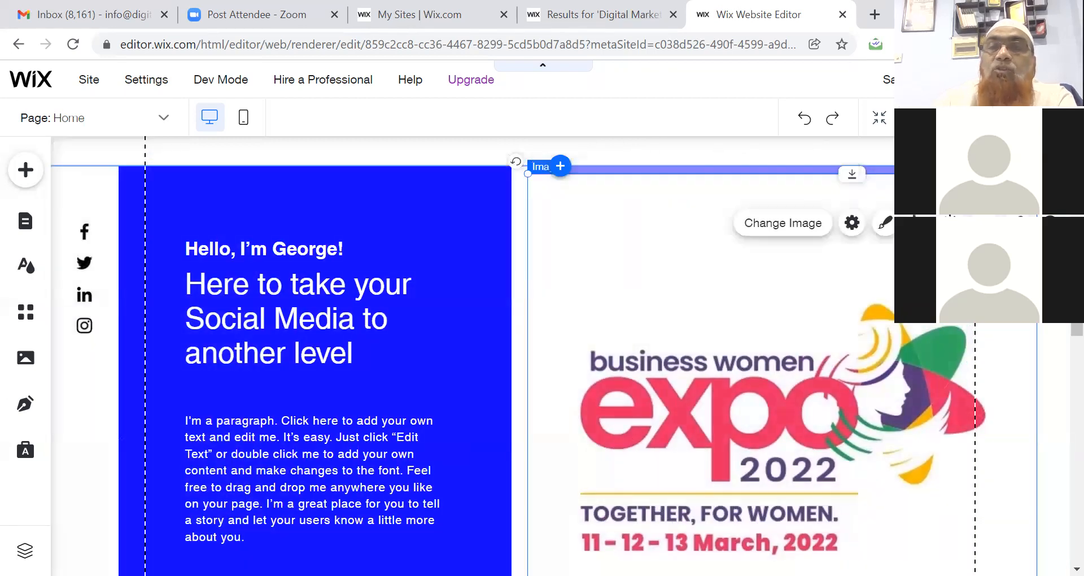
left_click_drag(1037, 174, 940, 231)
left_click_drag(961, 249, 961, 249)
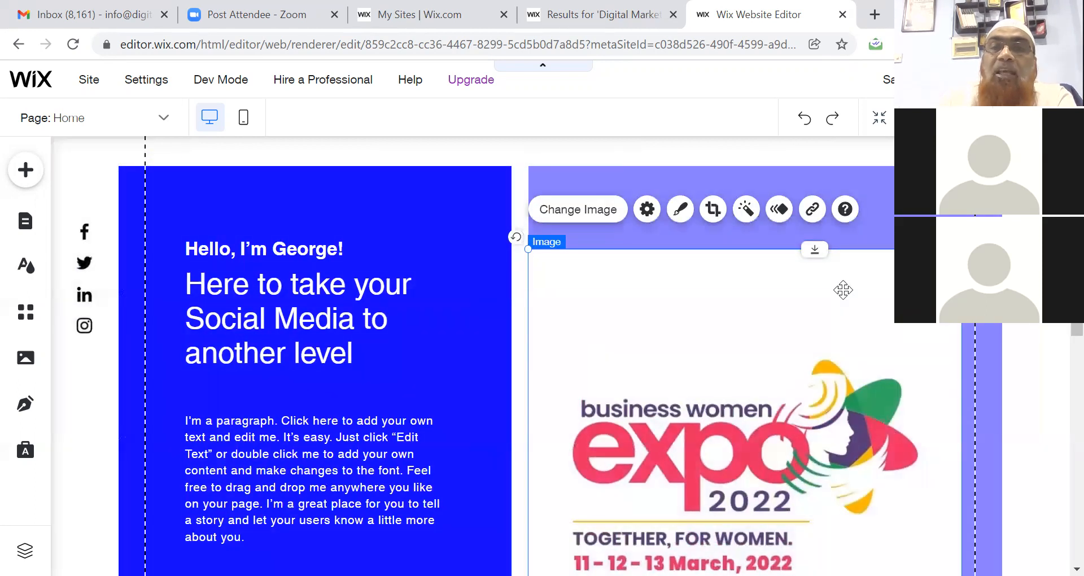
left_click_drag(843, 290, 866, 220)
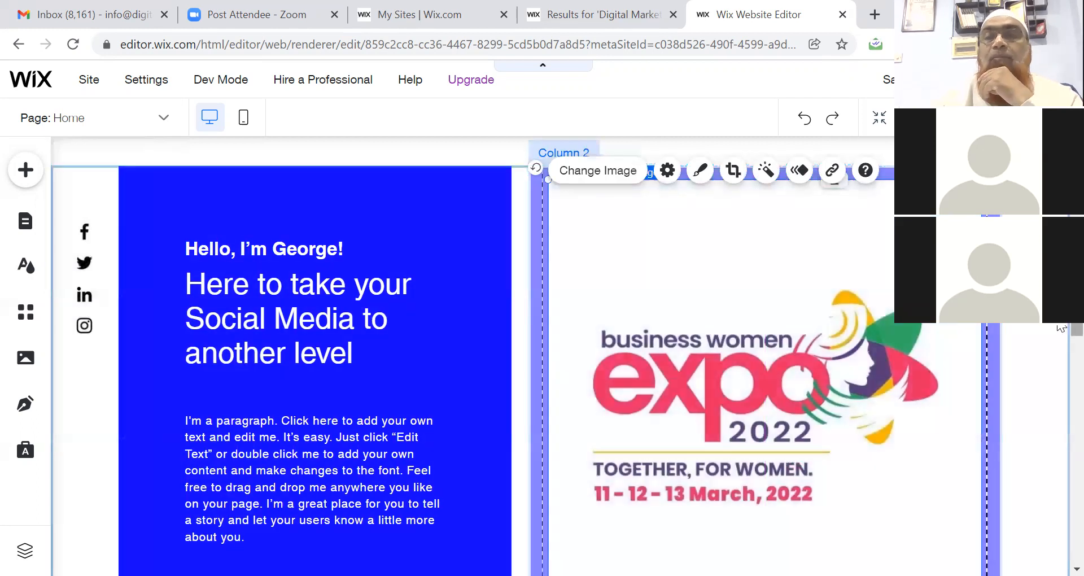
scroll(1058, 338, "down", 4)
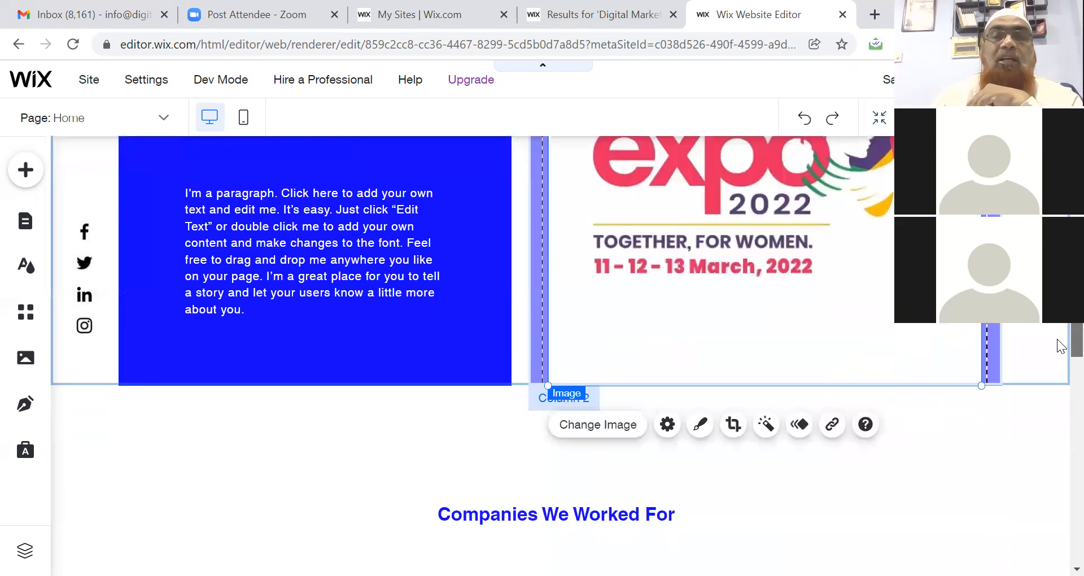
scroll(1060, 357, "down", 2)
scroll(1062, 357, "up", 5)
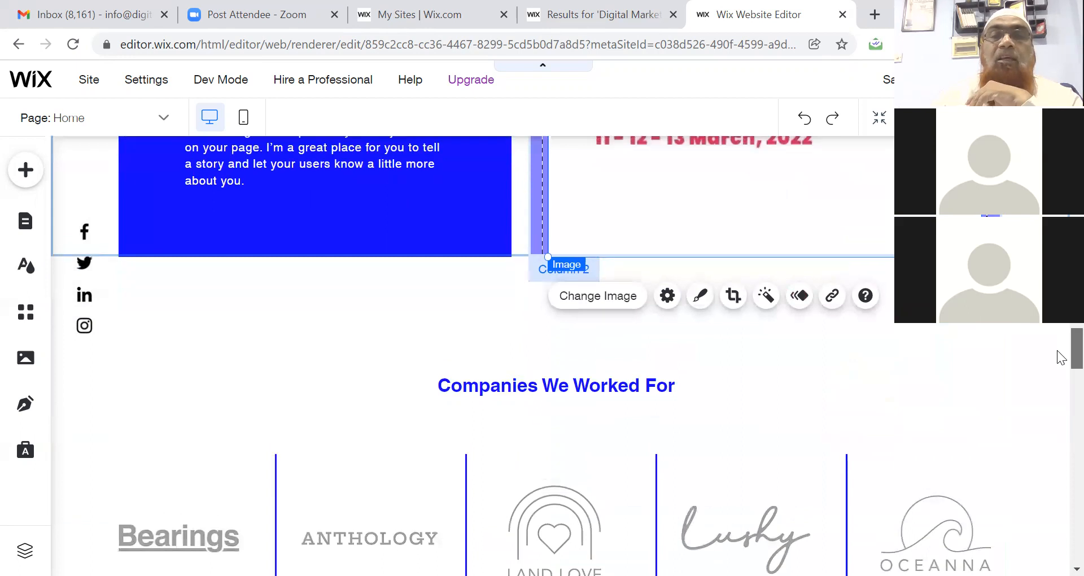
scroll(1060, 327, "up", 10)
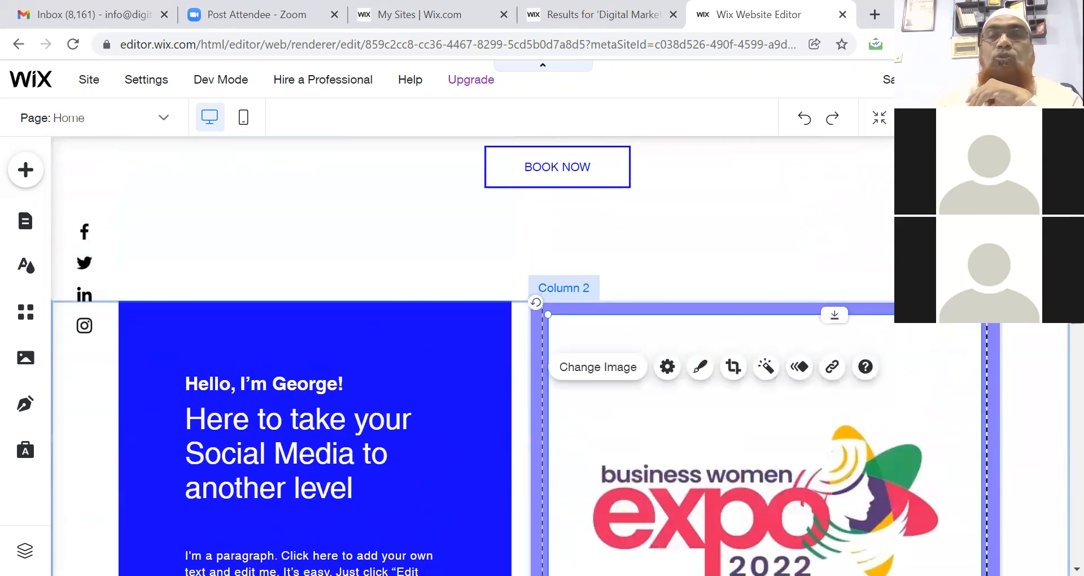
scroll(1060, 356, "up", 8)
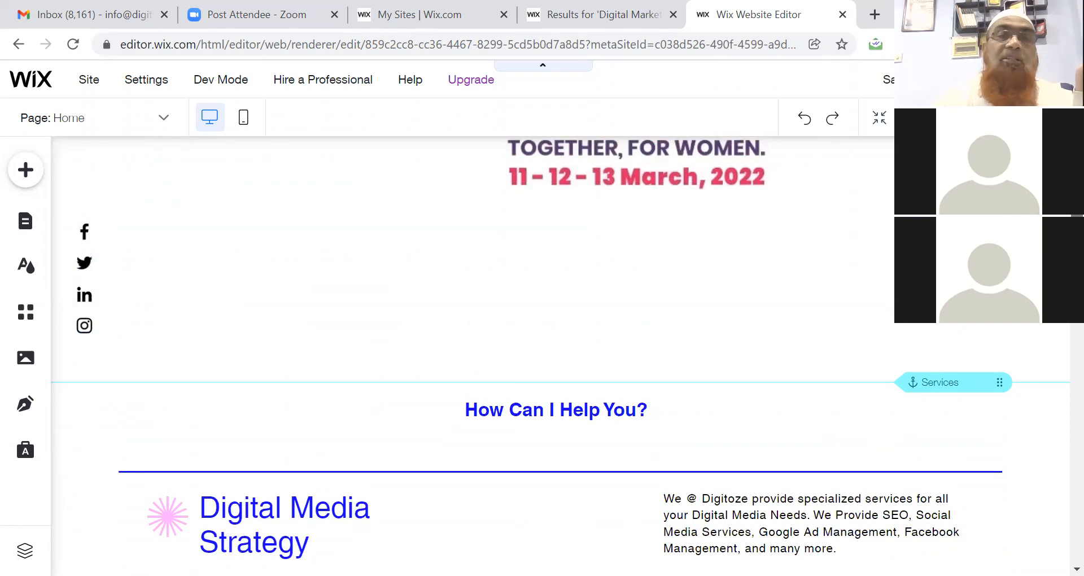
scroll(1061, 355, "down", 6)
scroll(1061, 330, "down", 12)
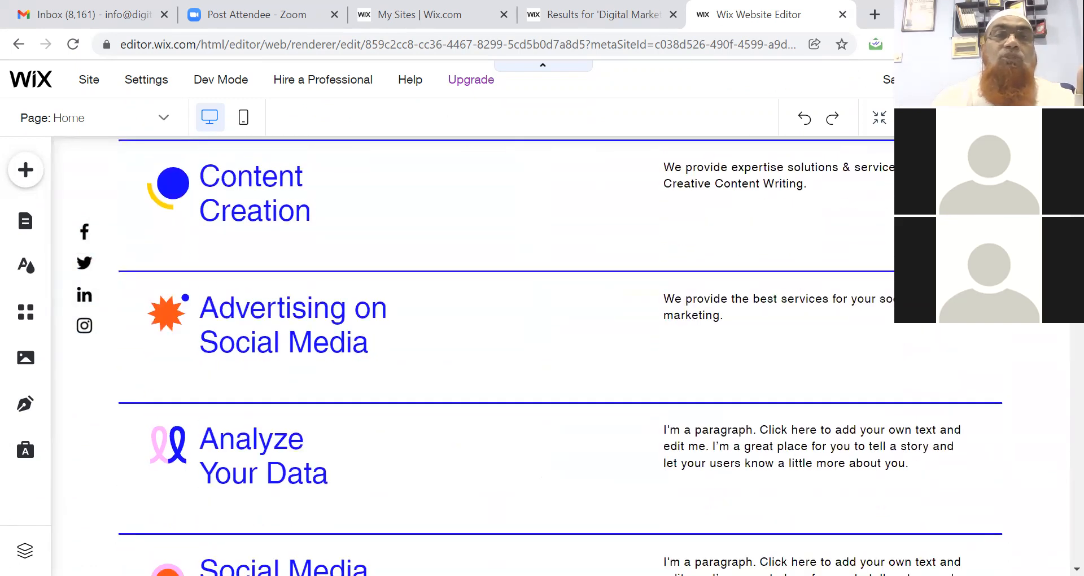
scroll(1060, 330, "down", 12)
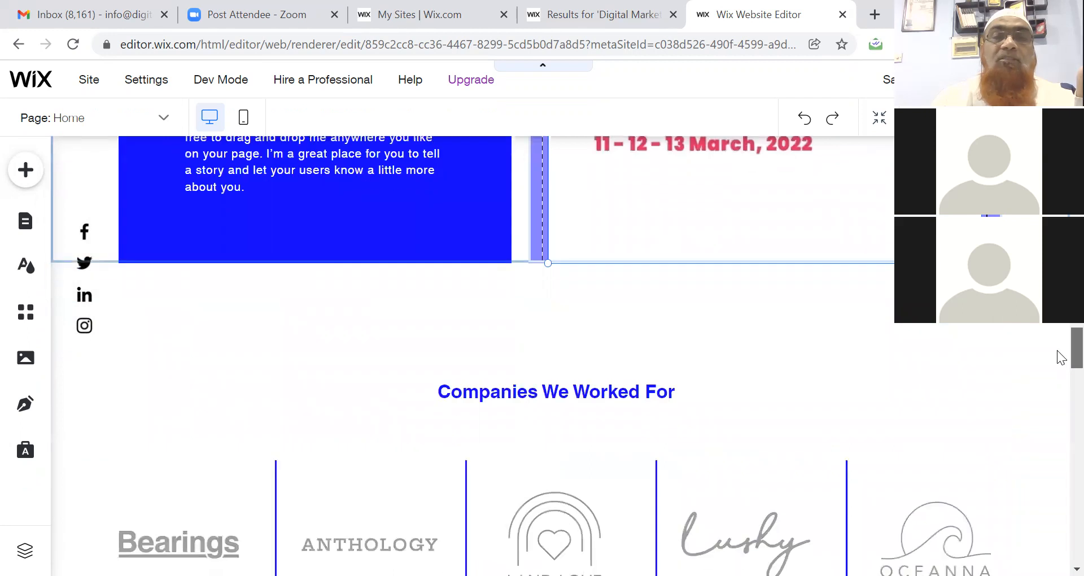
scroll(1060, 395, "down", 5)
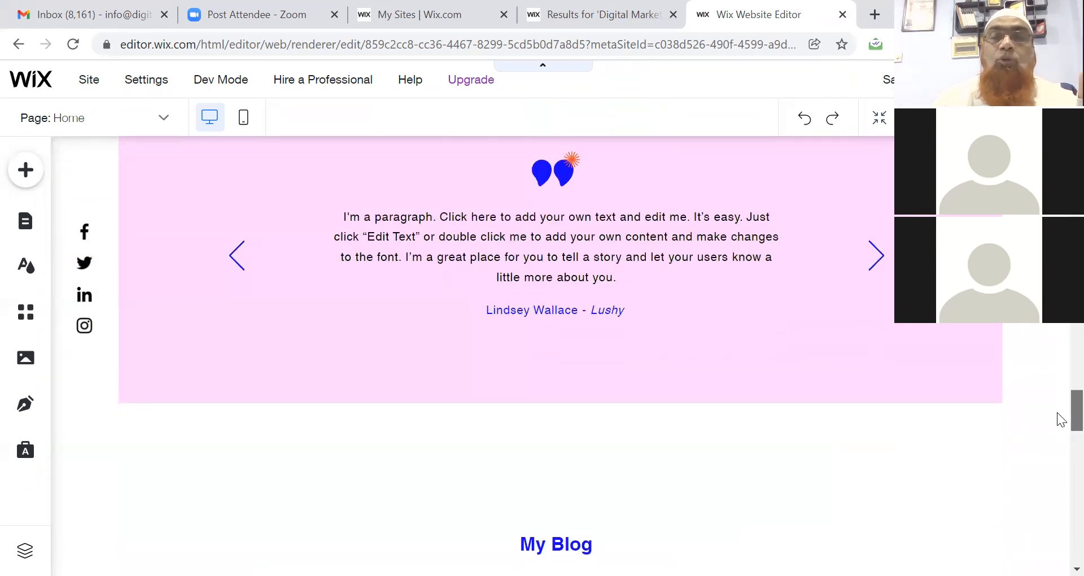
scroll(1058, 417, "up", 3)
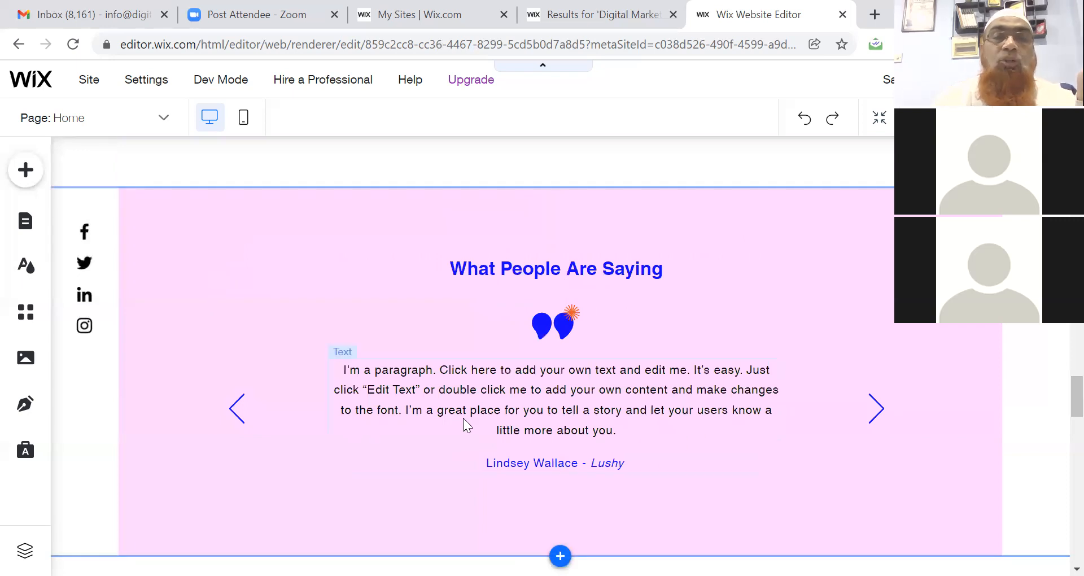
left_click(349, 375)
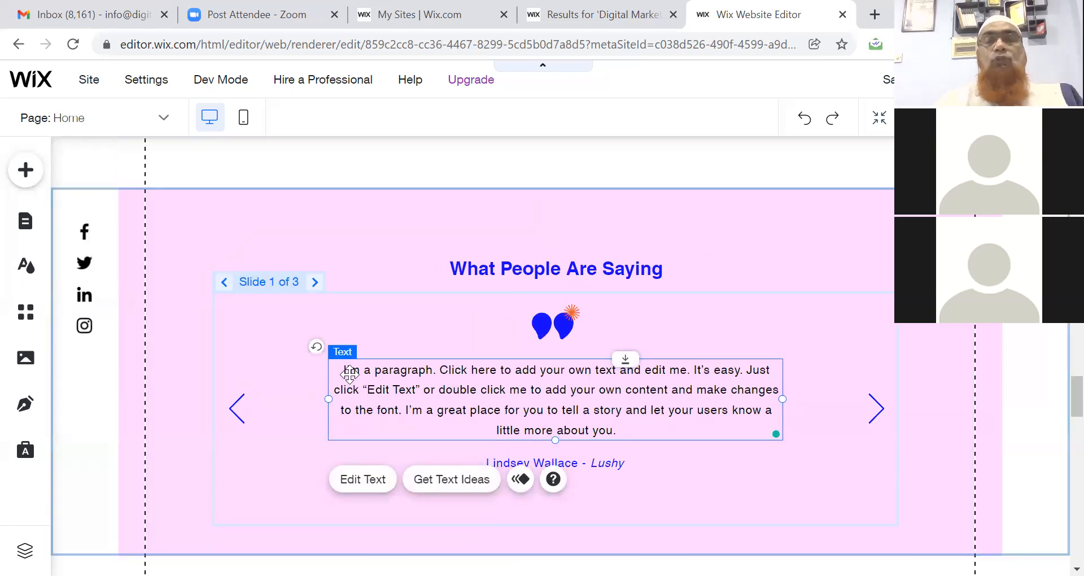
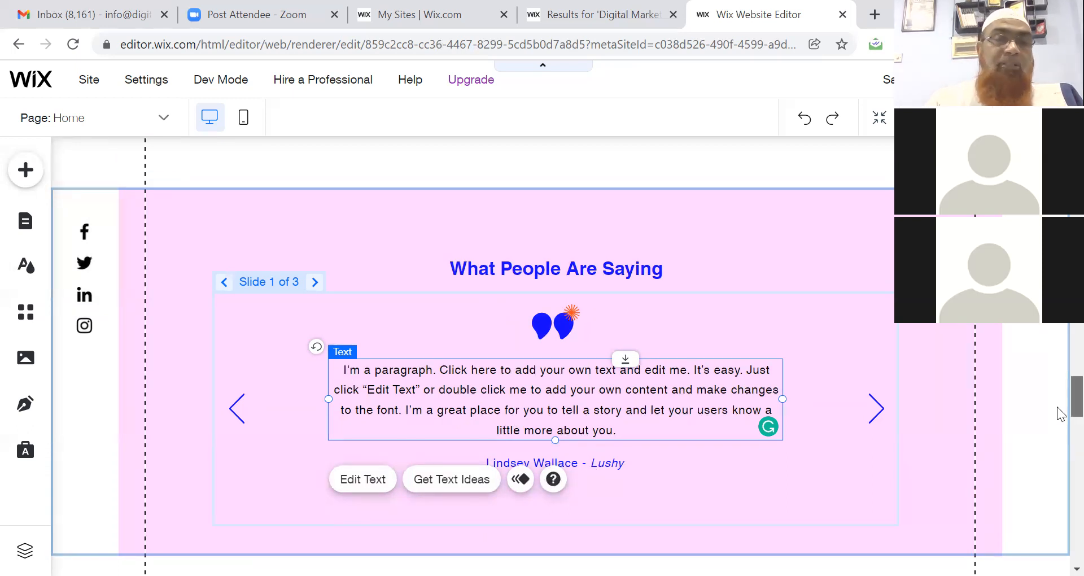
Delete the 'My Blog' heading, then scroll down to the footer contact section.
scroll(1060, 420, "down", 3)
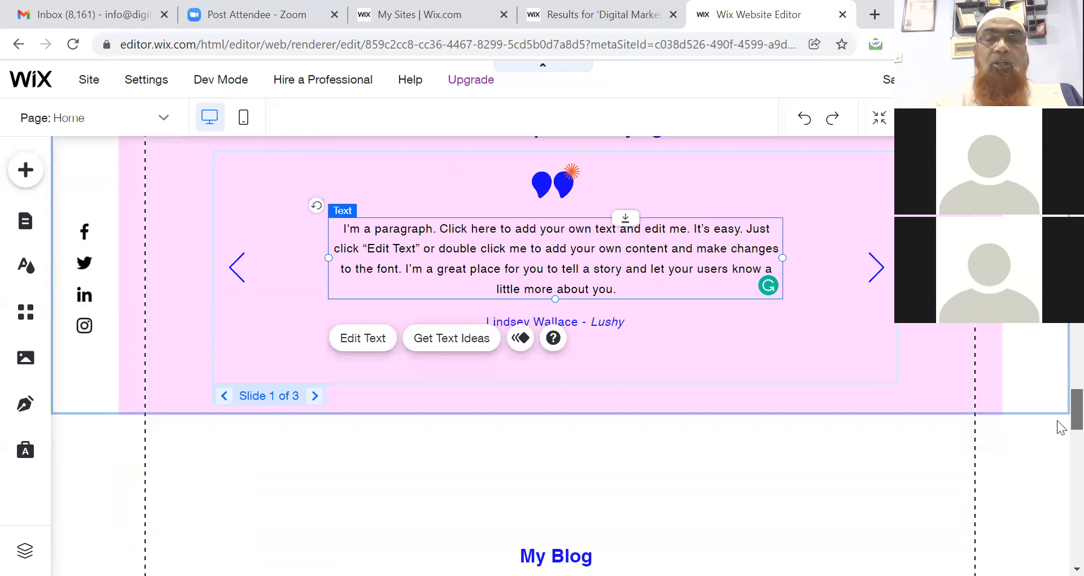
scroll(1060, 430, "down", 3)
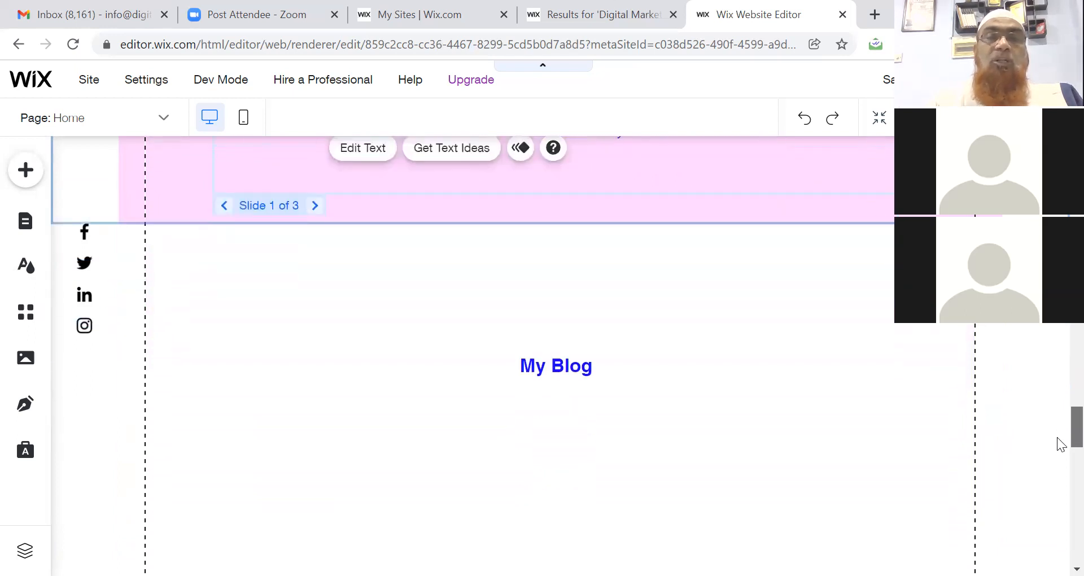
scroll(1060, 446, "down", 2)
scroll(1060, 452, "down", 1)
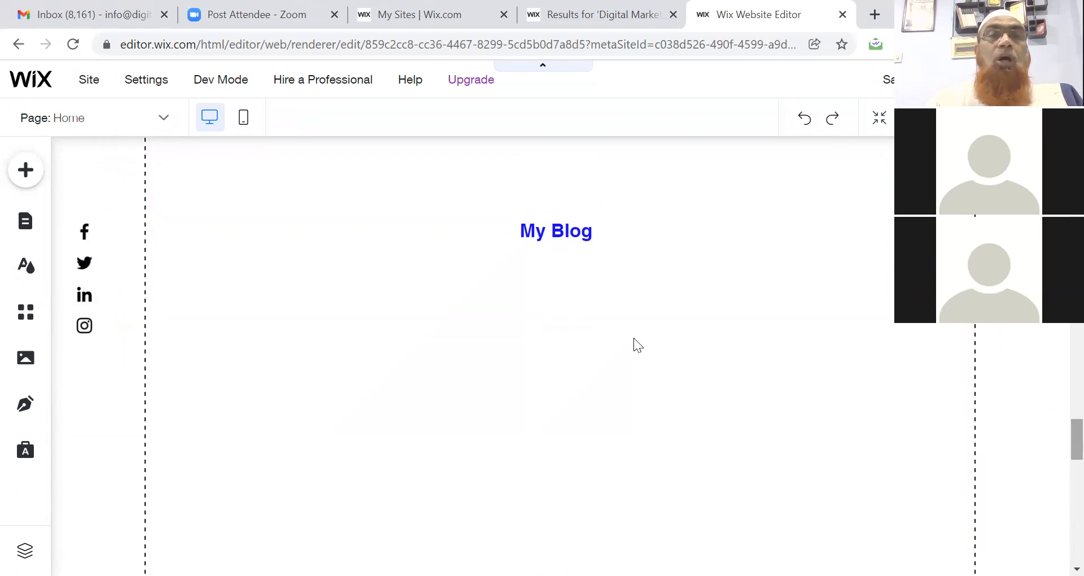
left_click(553, 232)
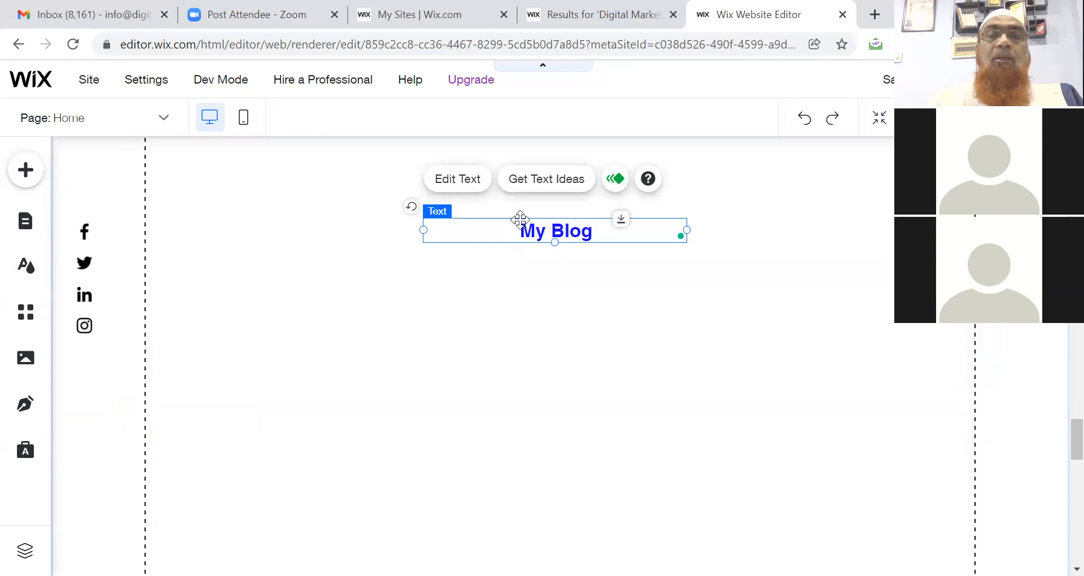
right_click(521, 224)
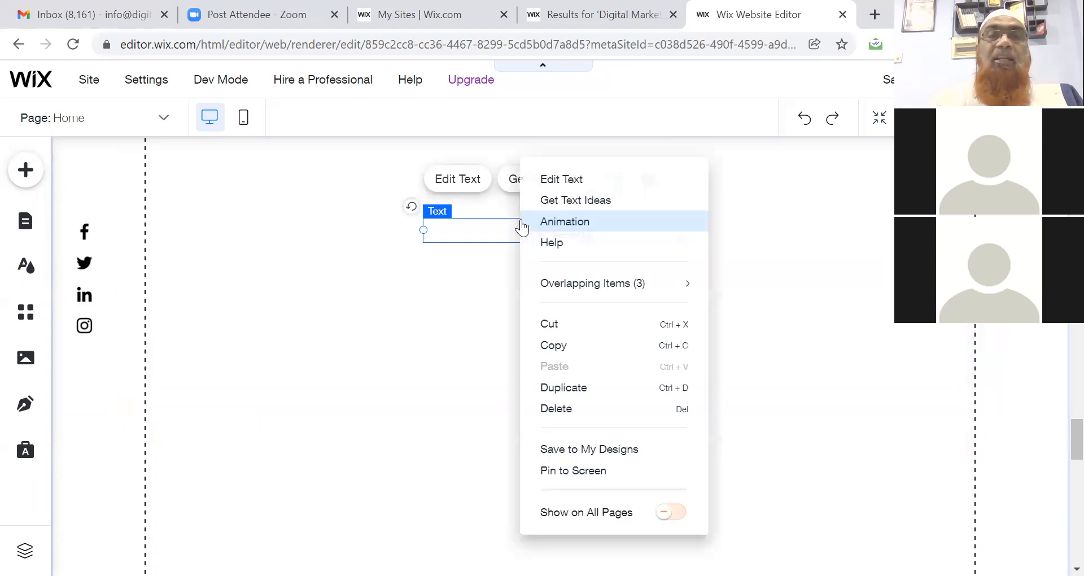
left_click(555, 409)
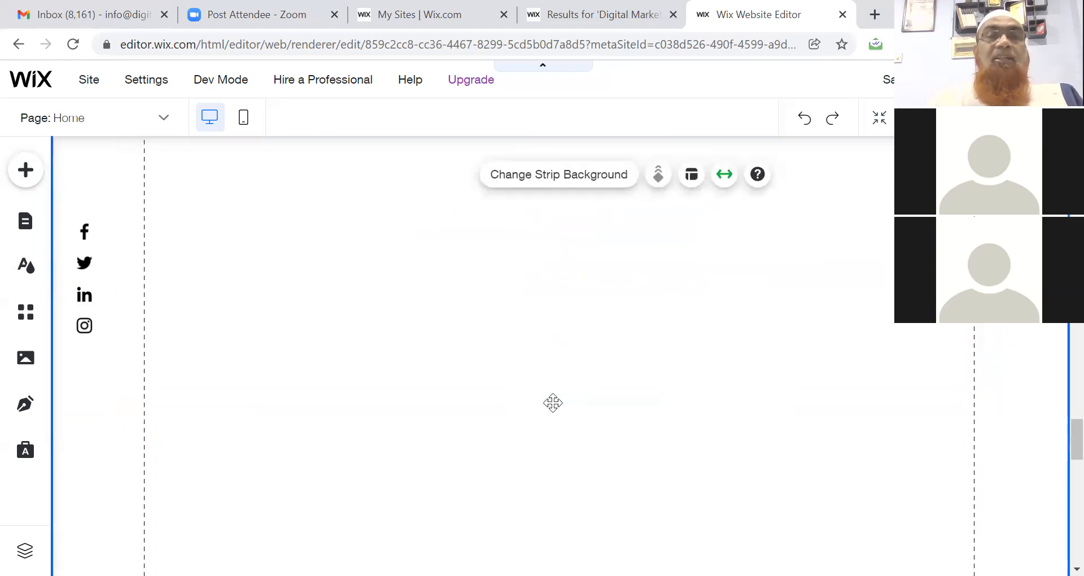
scroll(1059, 468, "down", 10)
scroll(1059, 511, "up", 4)
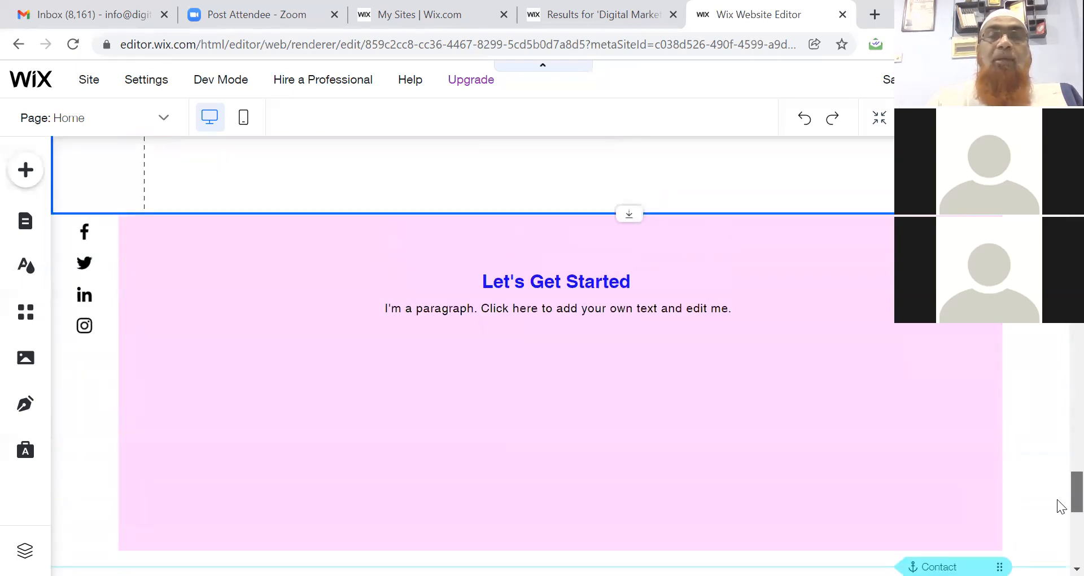
scroll(1059, 505, "down", 8)
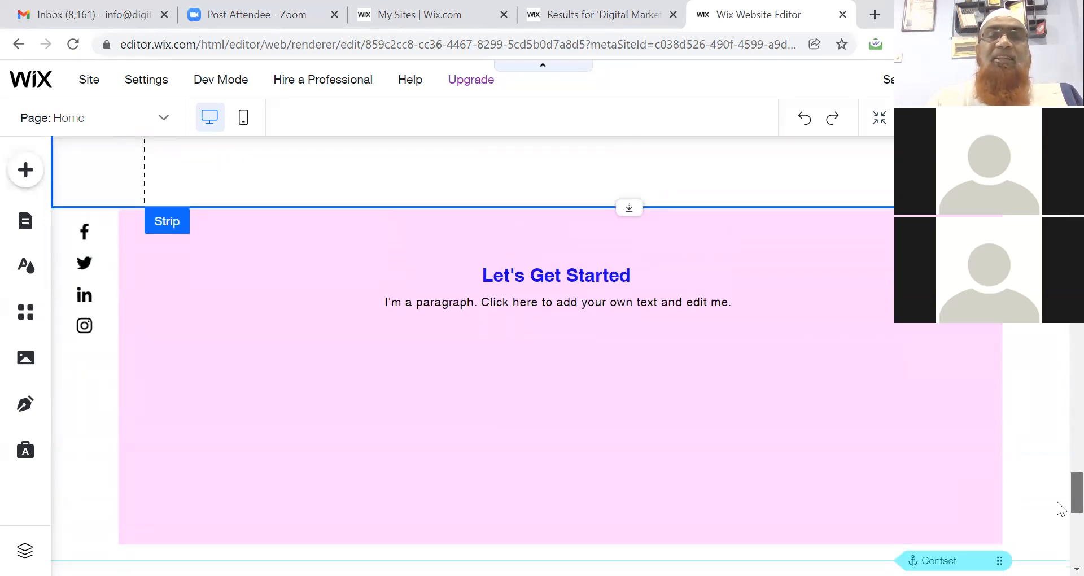
scroll(1059, 505, "down", 1)
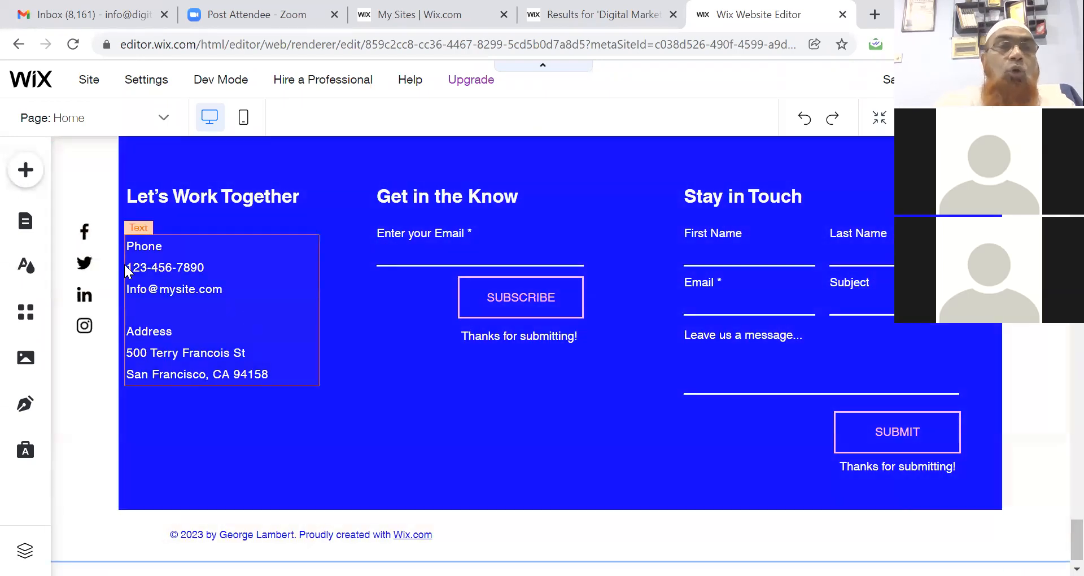
Replace the footer phone and e-mail lines with the office street address, and the sample address with '@ USA | UAE | Bangladesh'.
left_click(135, 248)
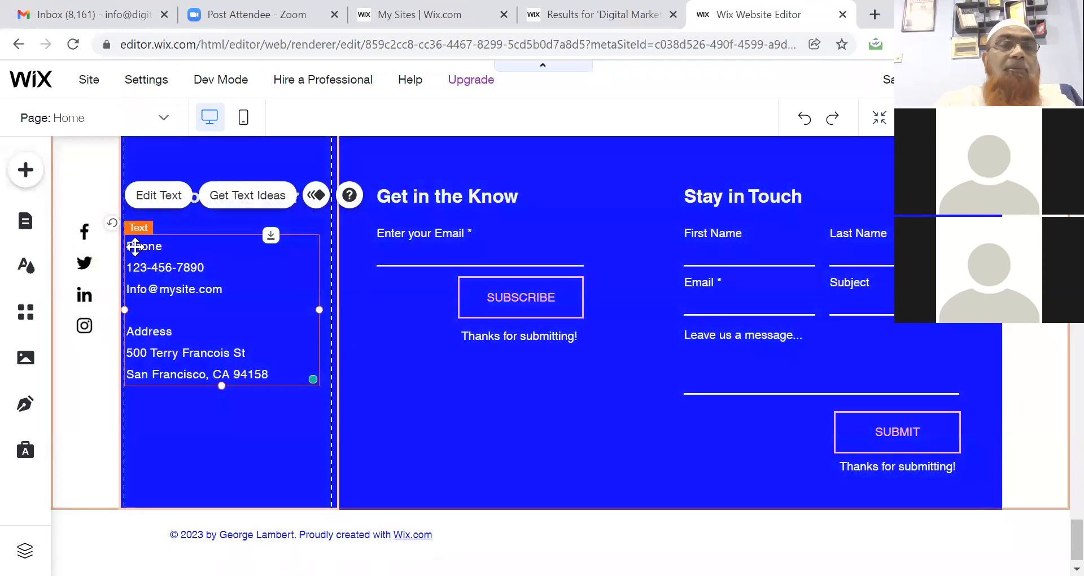
double_click(133, 248)
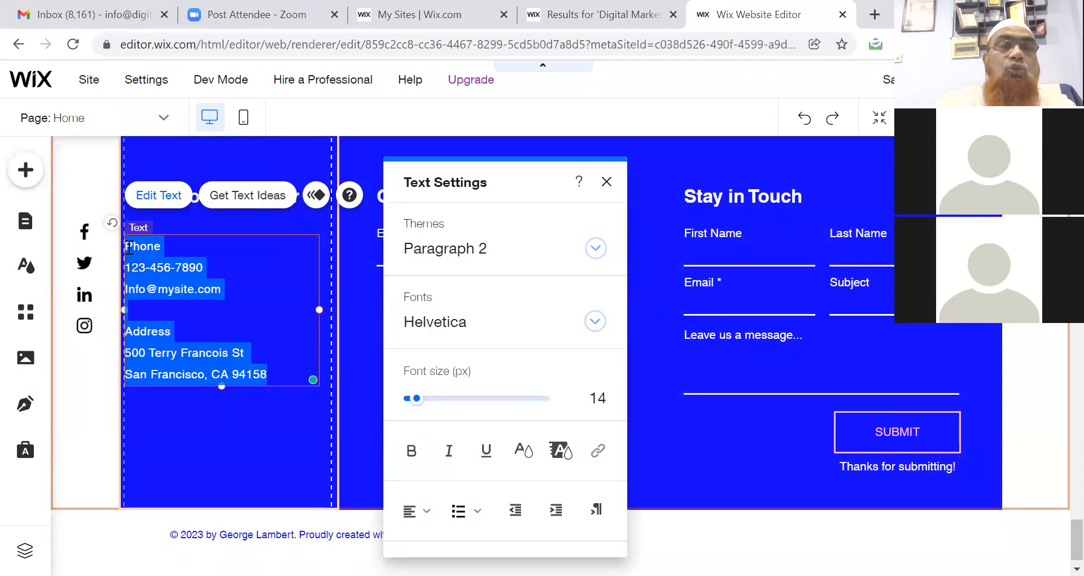
left_click(130, 247)
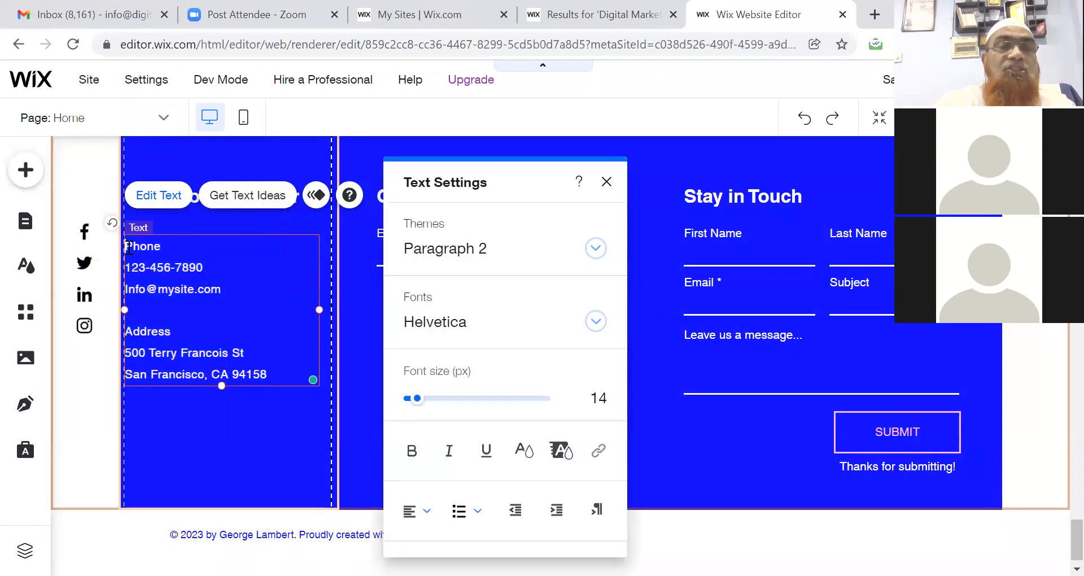
left_click_drag(130, 248, 228, 284)
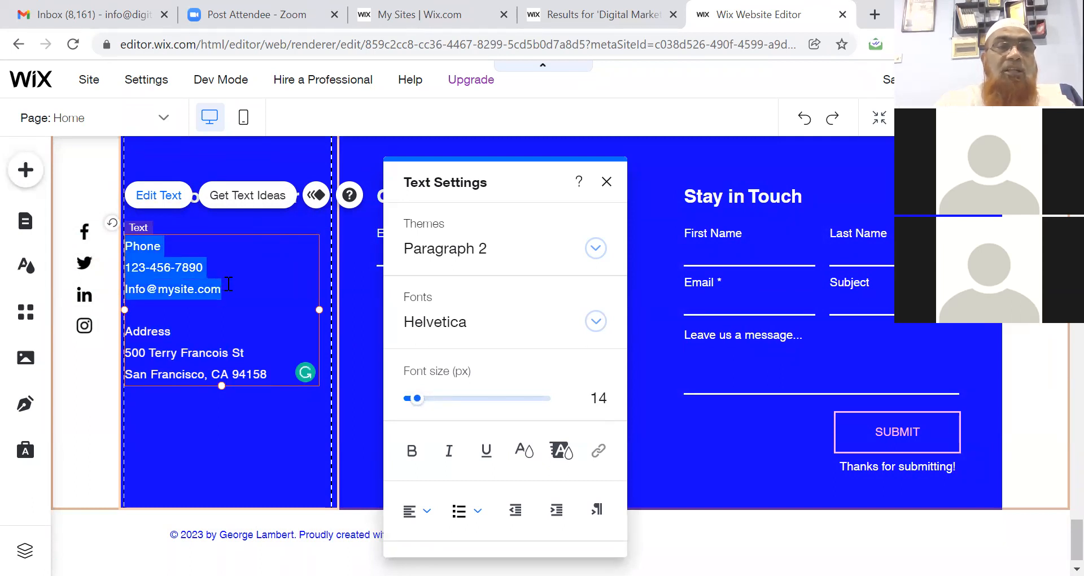
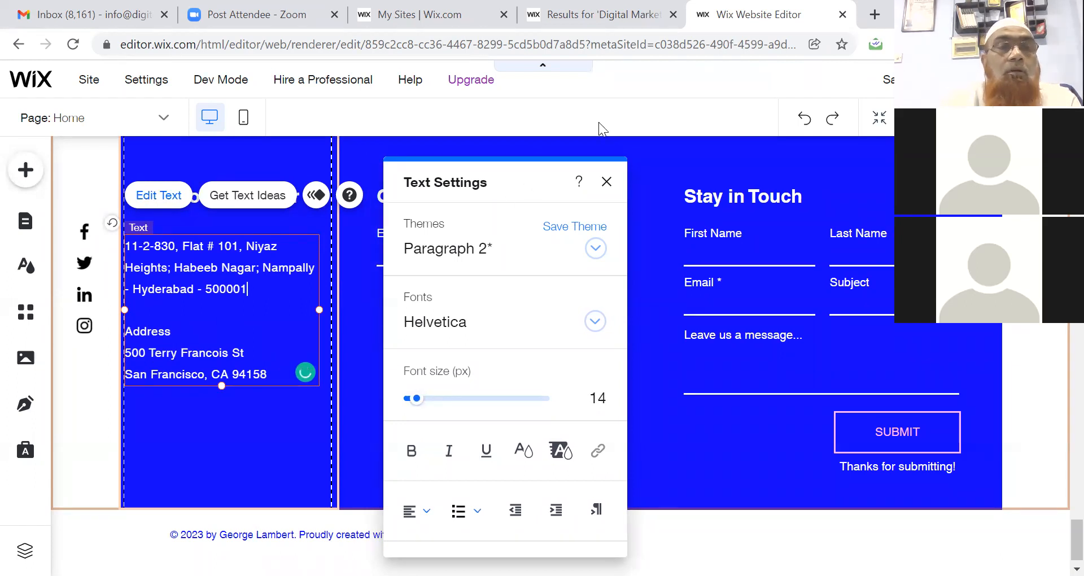
left_click_drag(127, 353, 265, 375)
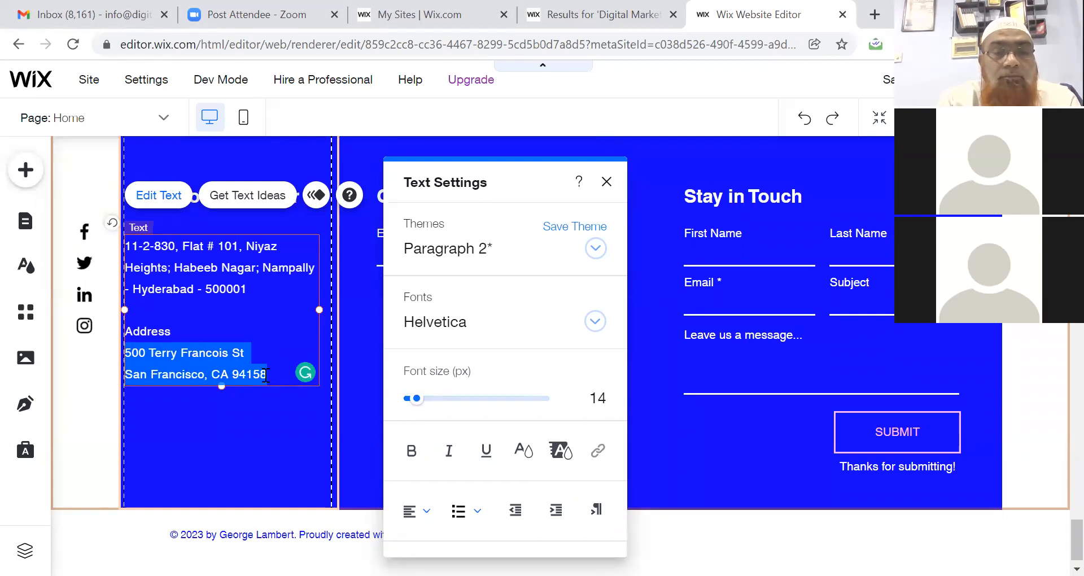
type("@ USA ")
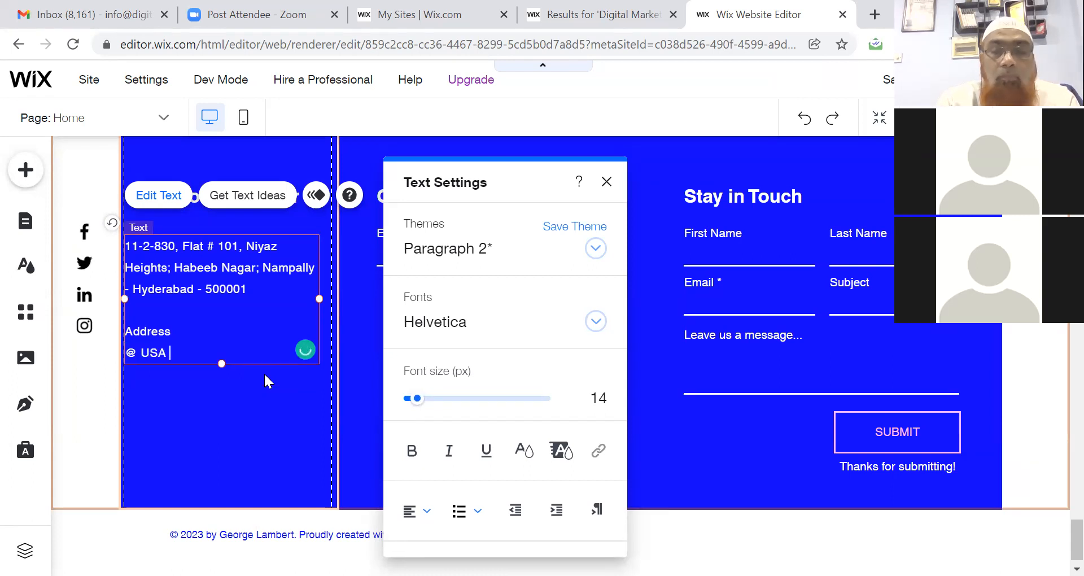
type("| UAE | Bangladesh")
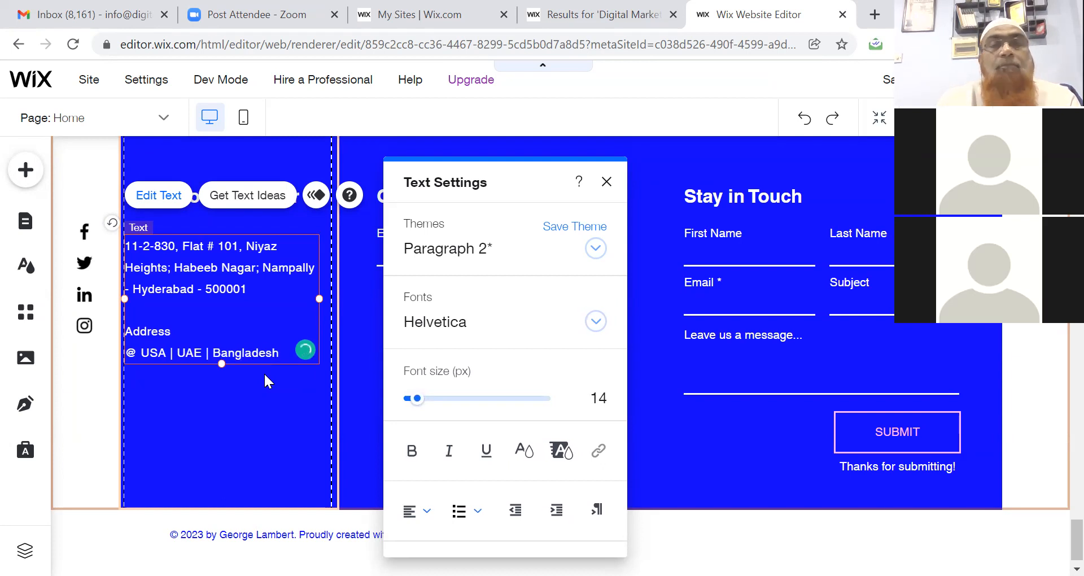
Delete the footer's 'Get in the Know' heading and then its whole subscribe form.
left_click(606, 183)
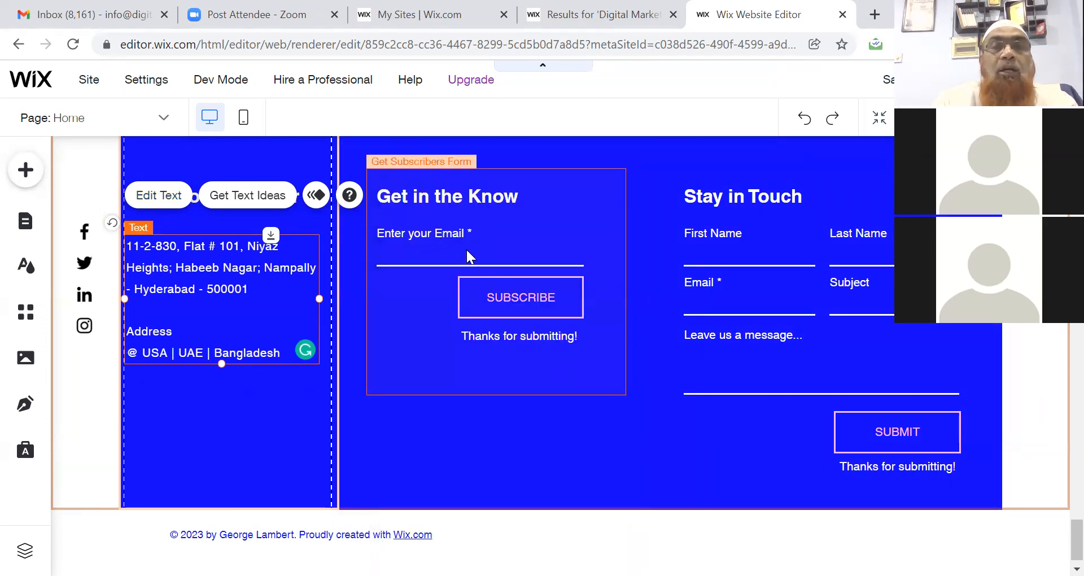
left_click(520, 191)
left_click(520, 193)
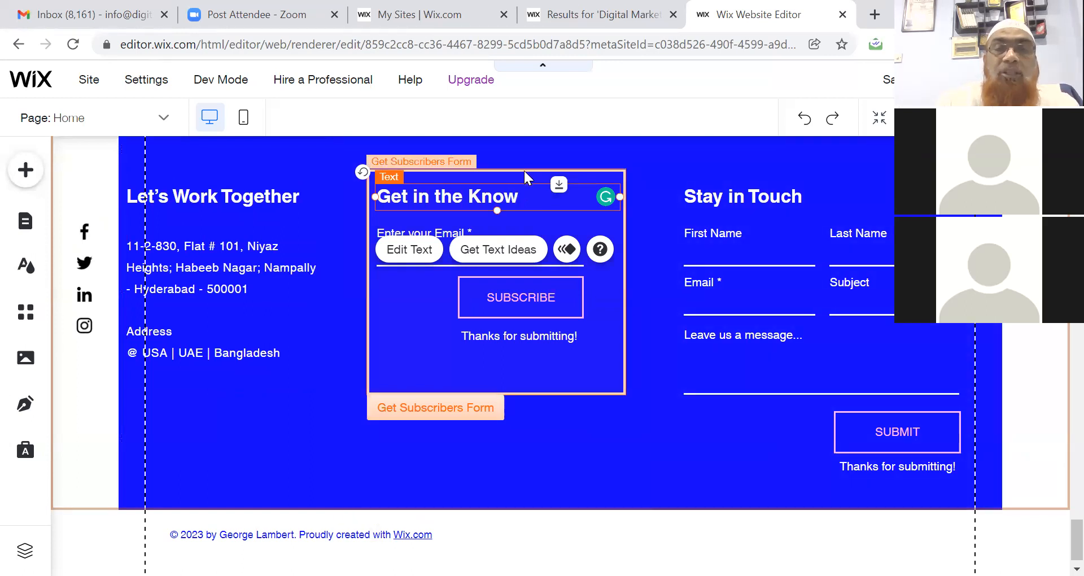
key("Delete")
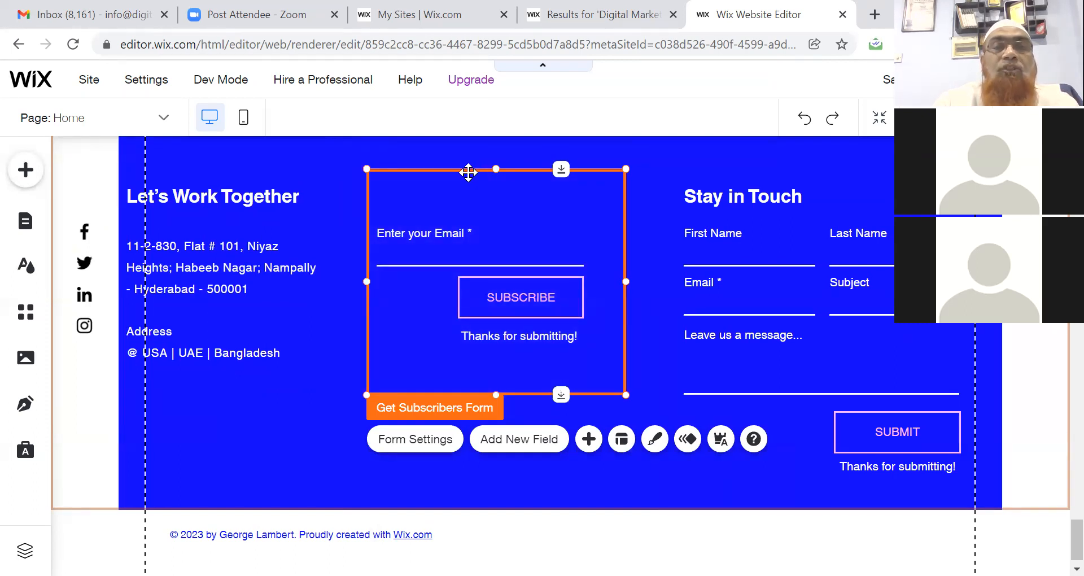
key("Delete")
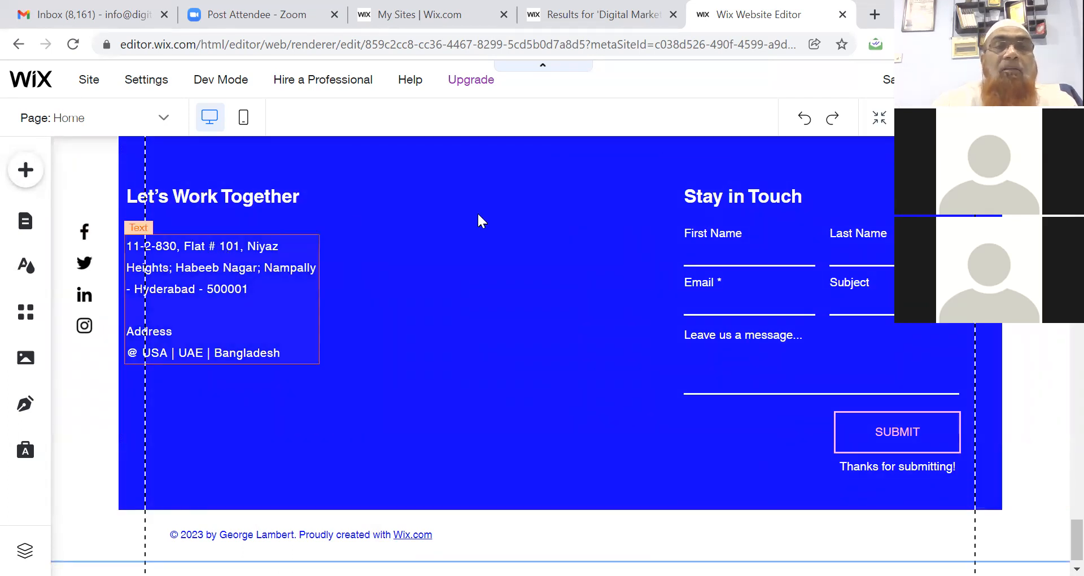
left_click(731, 206)
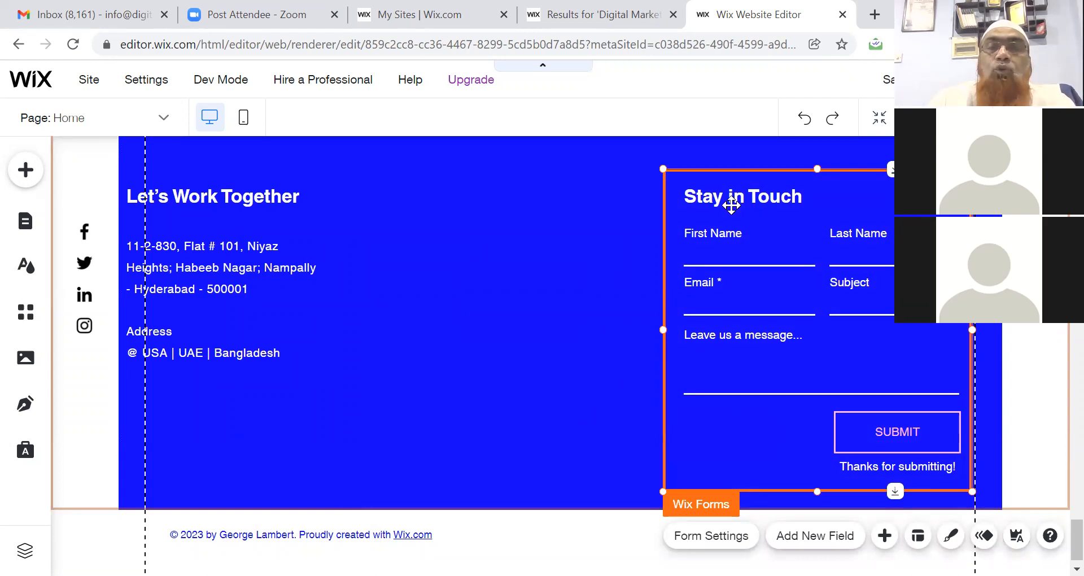
double_click(731, 206)
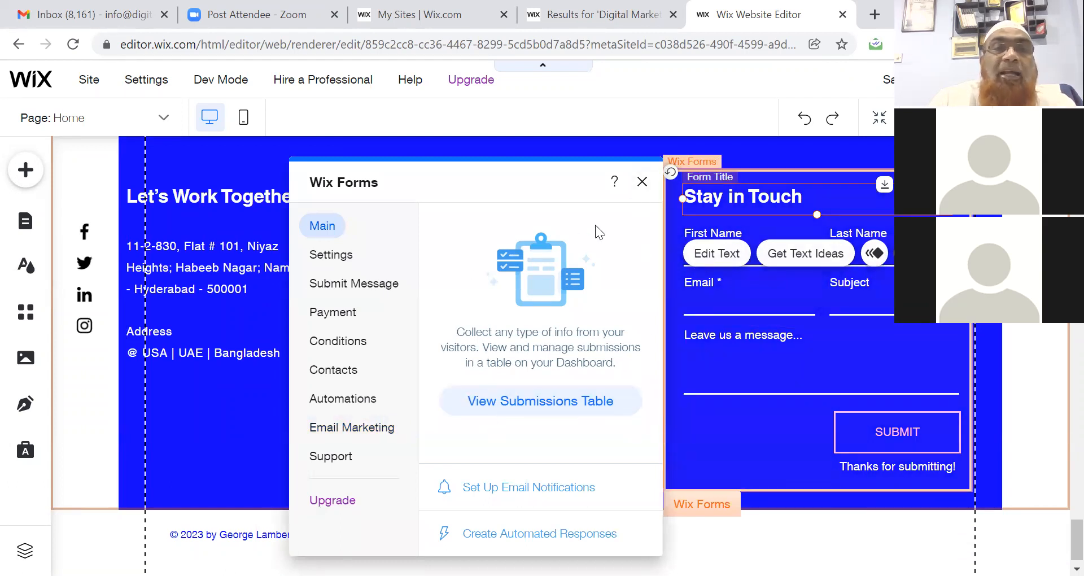
left_click(332, 255)
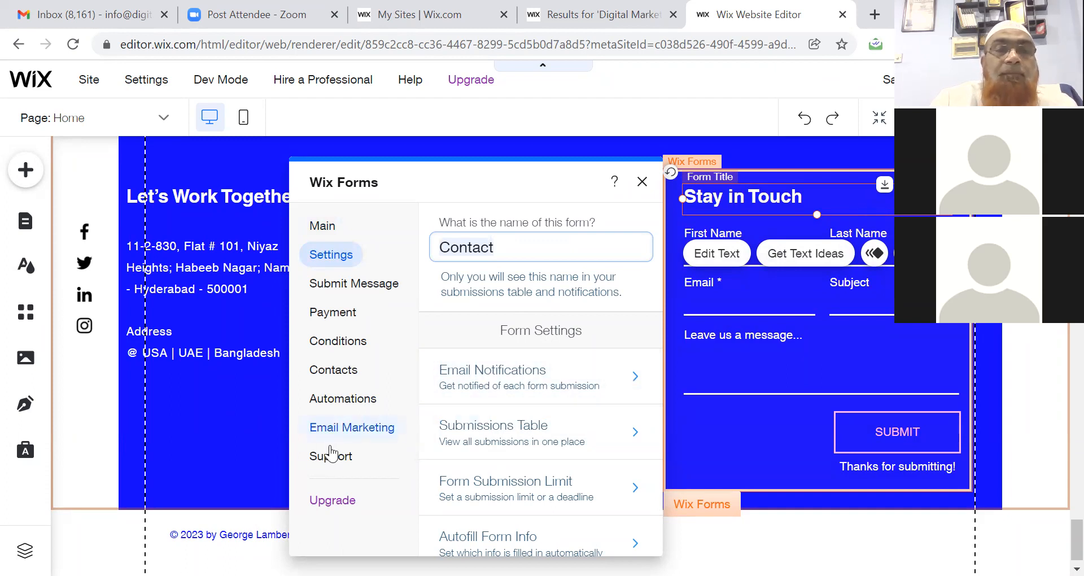
left_click(640, 183)
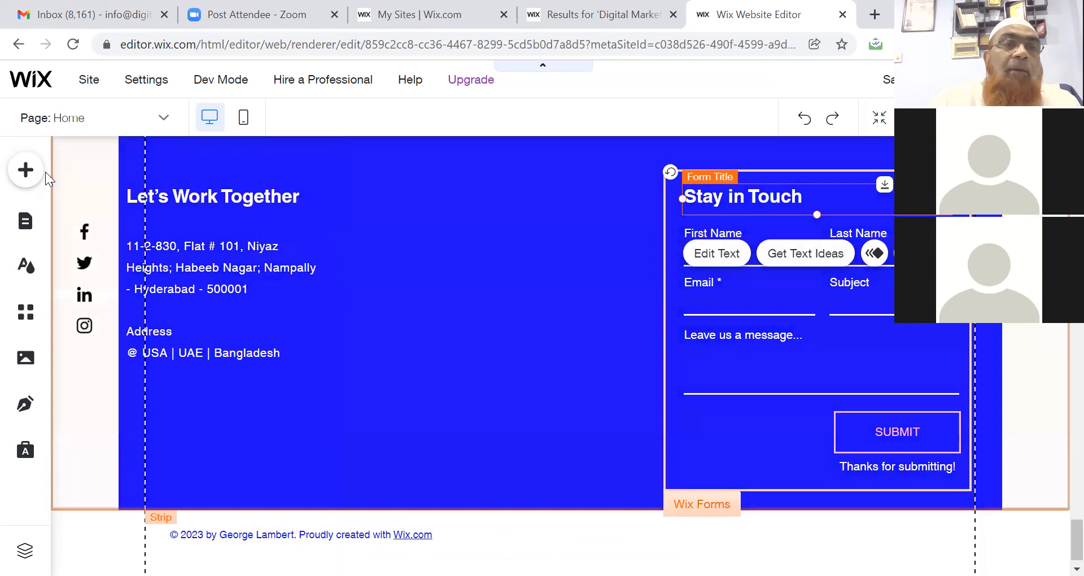
Browse the Add panel's Button, List and Text categories, then preview the site.
left_click(26, 172)
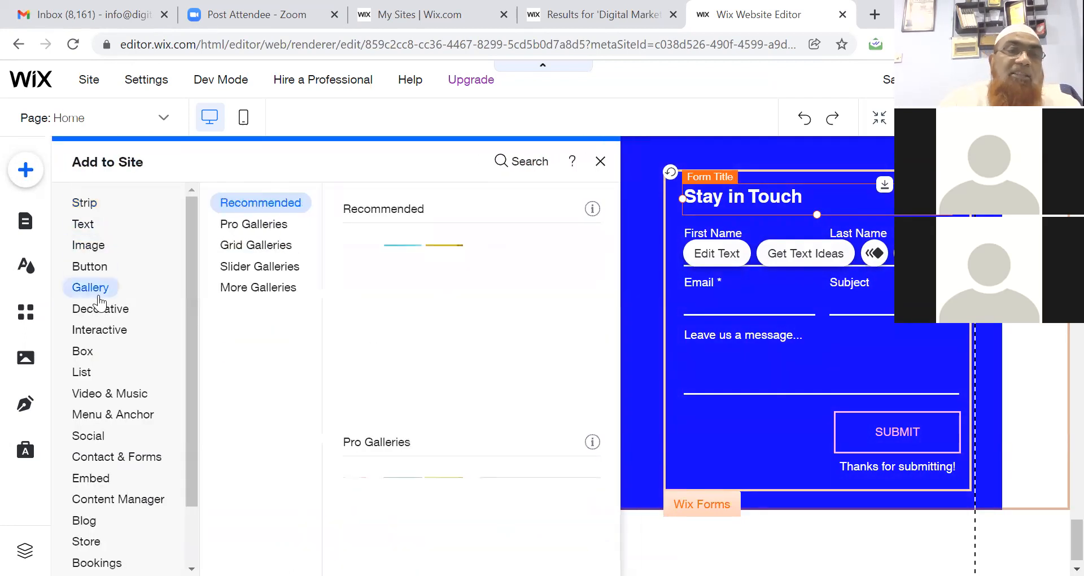
mouse_move(103, 360)
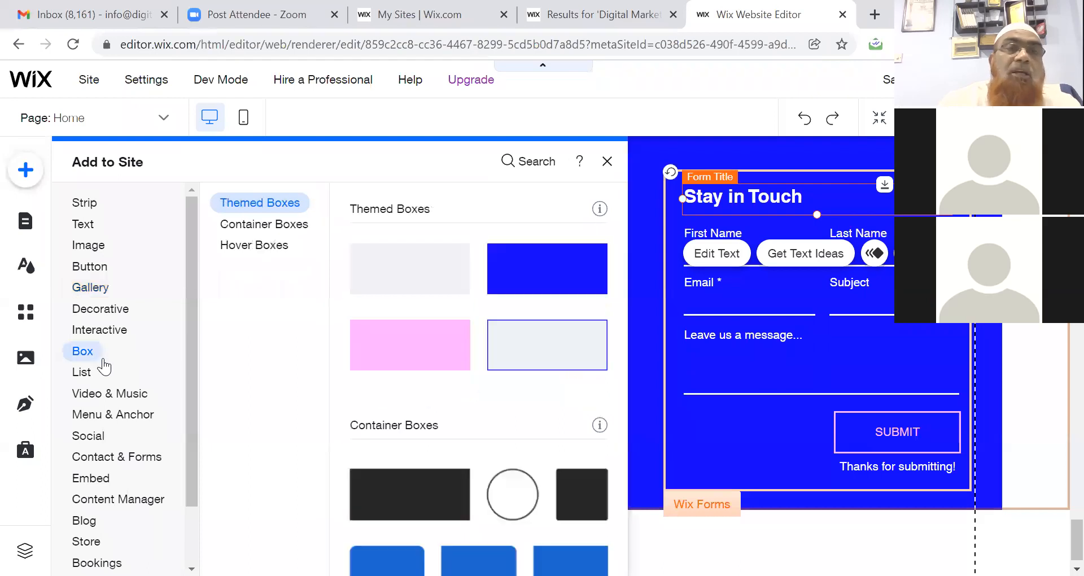
left_click(89, 266)
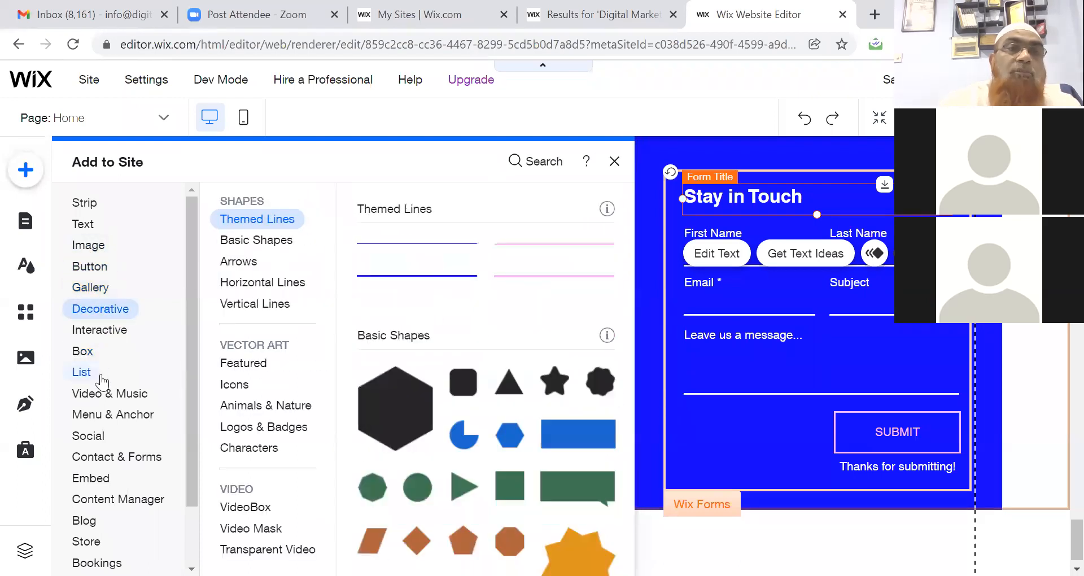
left_click(99, 373)
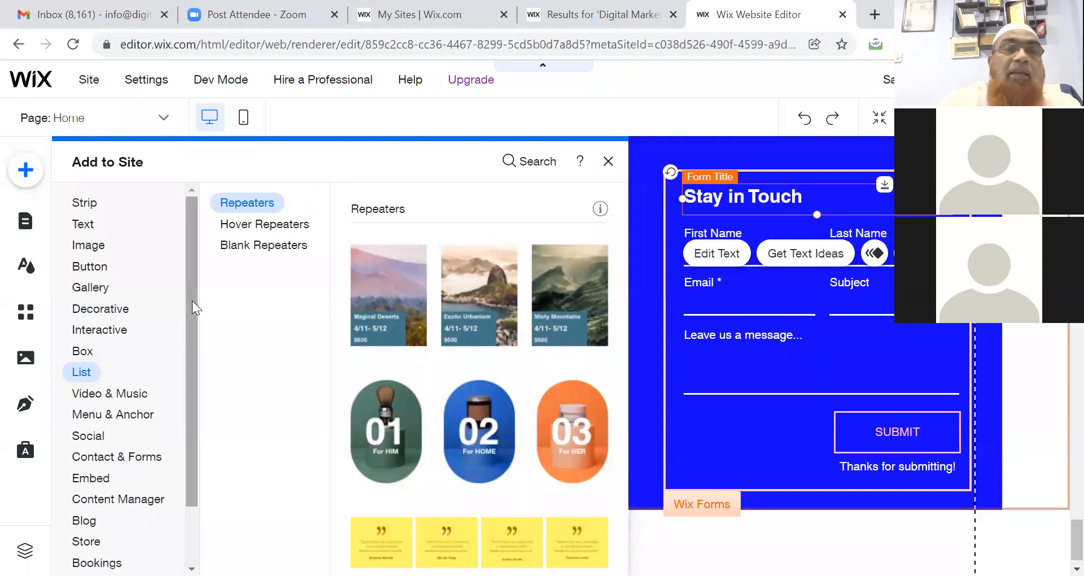
mouse_move(191, 299)
left_mouse_down()
mouse_move(192, 403)
mouse_move(189, 293)
left_mouse_up()
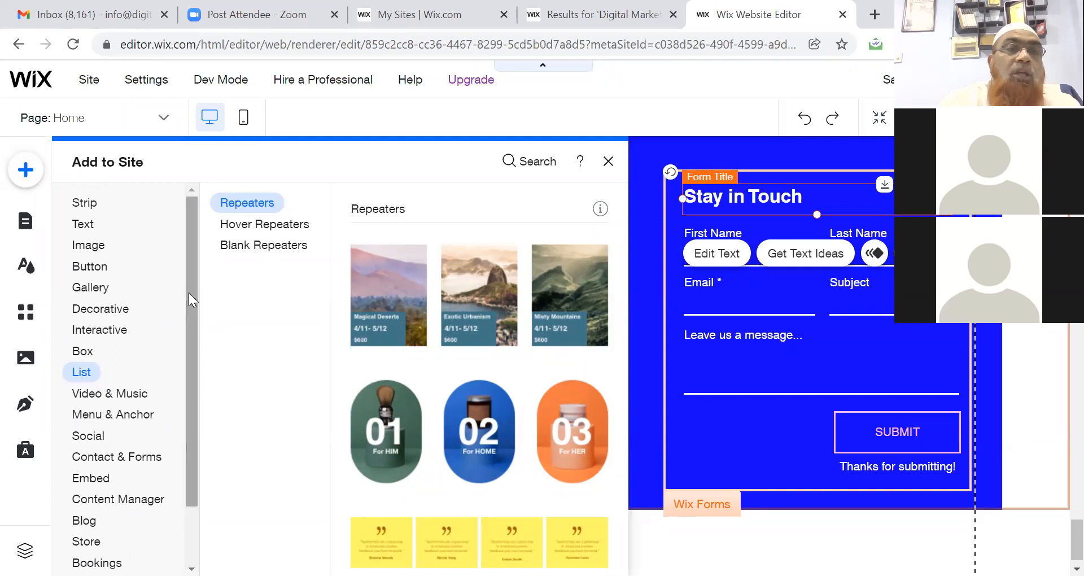
left_click(90, 226)
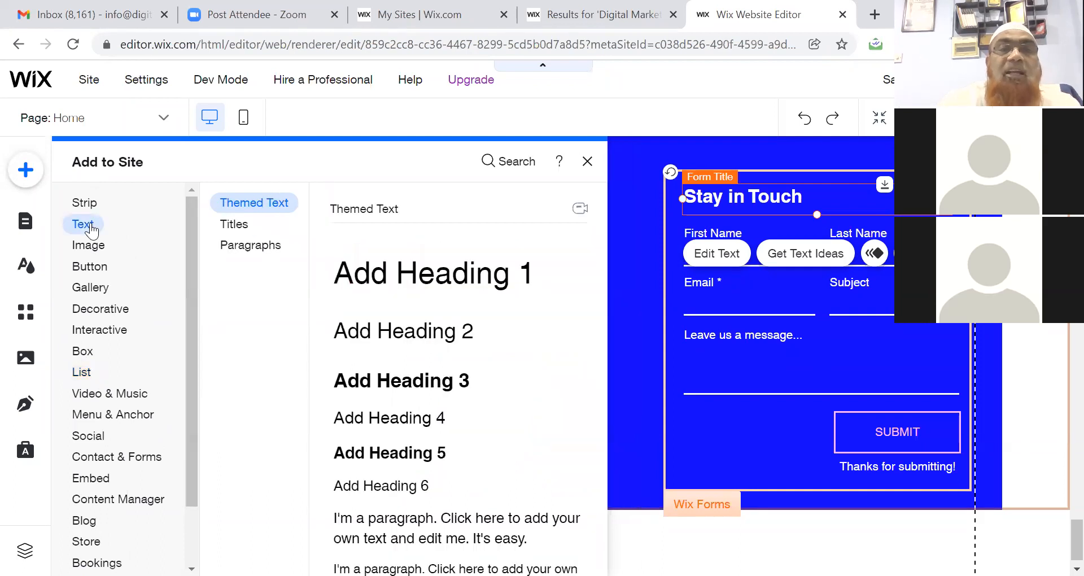
left_click(754, 350)
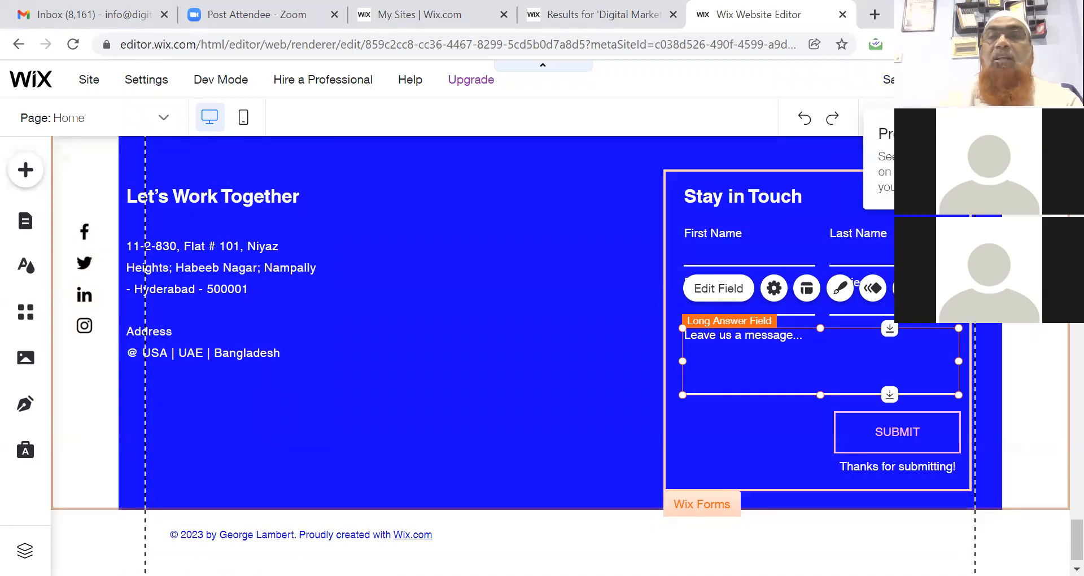
left_click(953, 80)
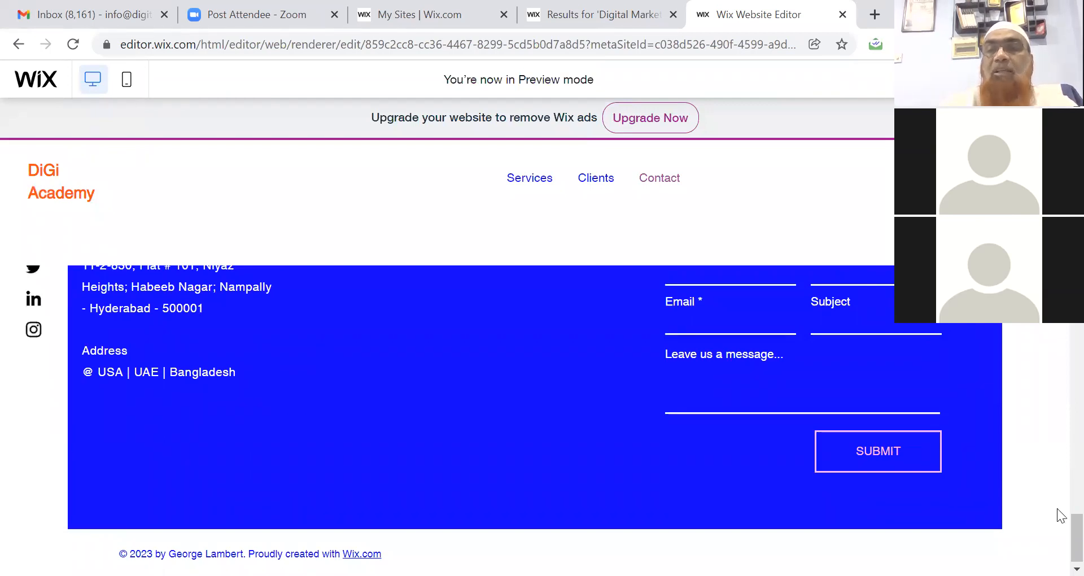
scroll(1056, 367, "up", 15)
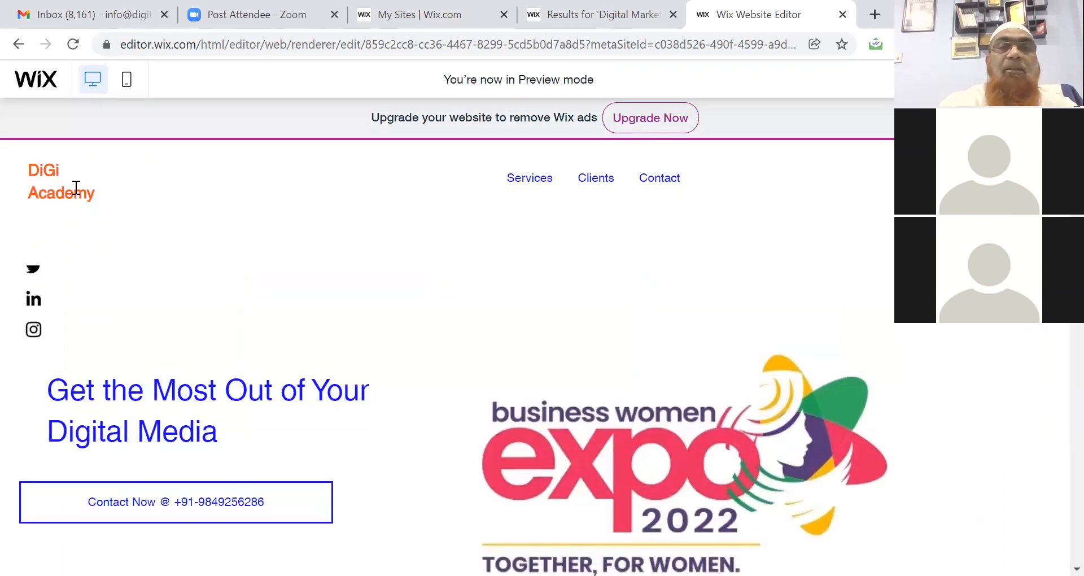
left_click(529, 184)
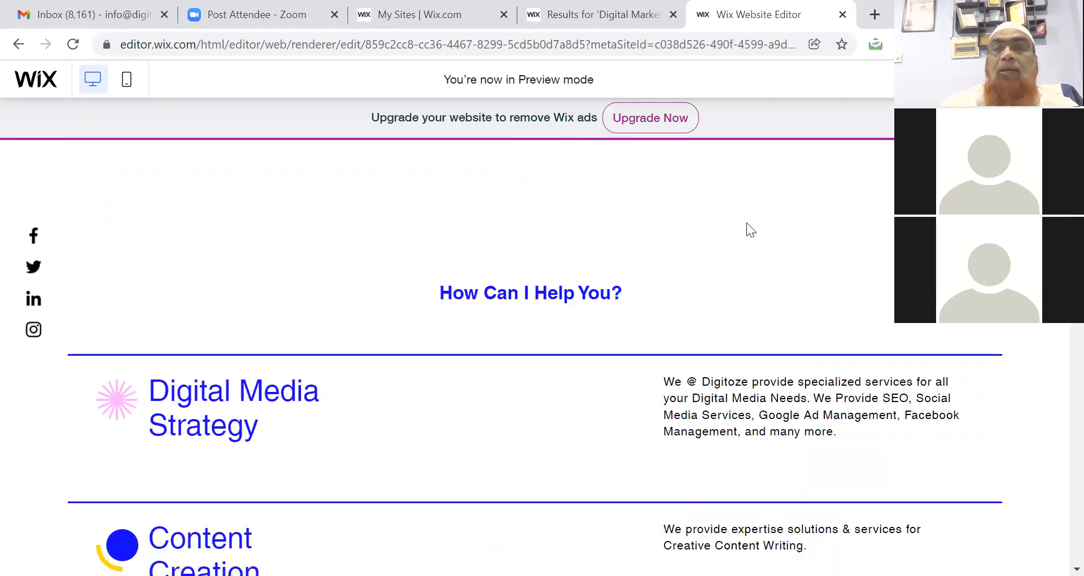
scroll(533, 356, "up", 8)
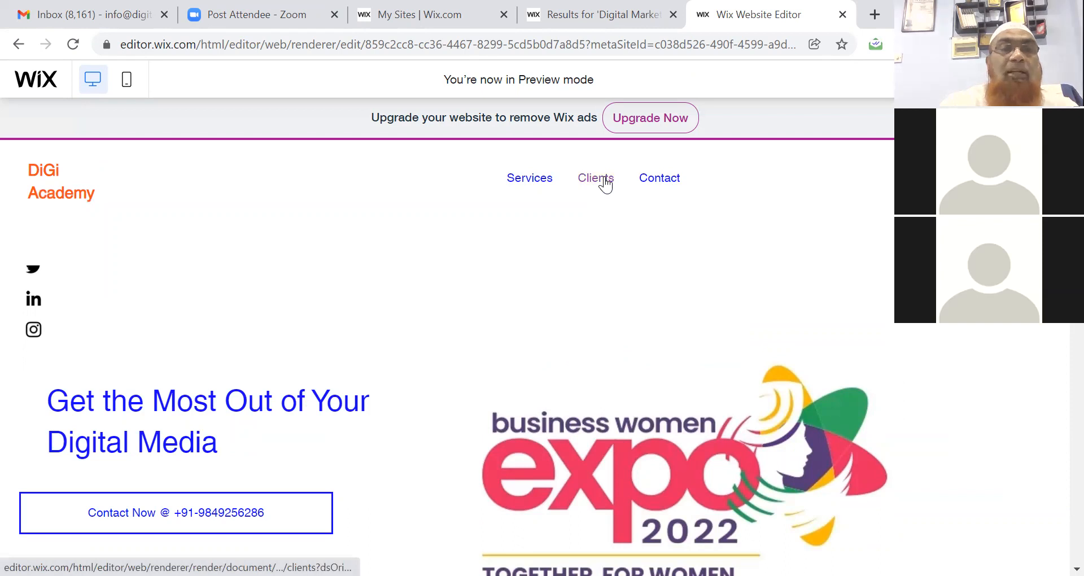
left_click(668, 180)
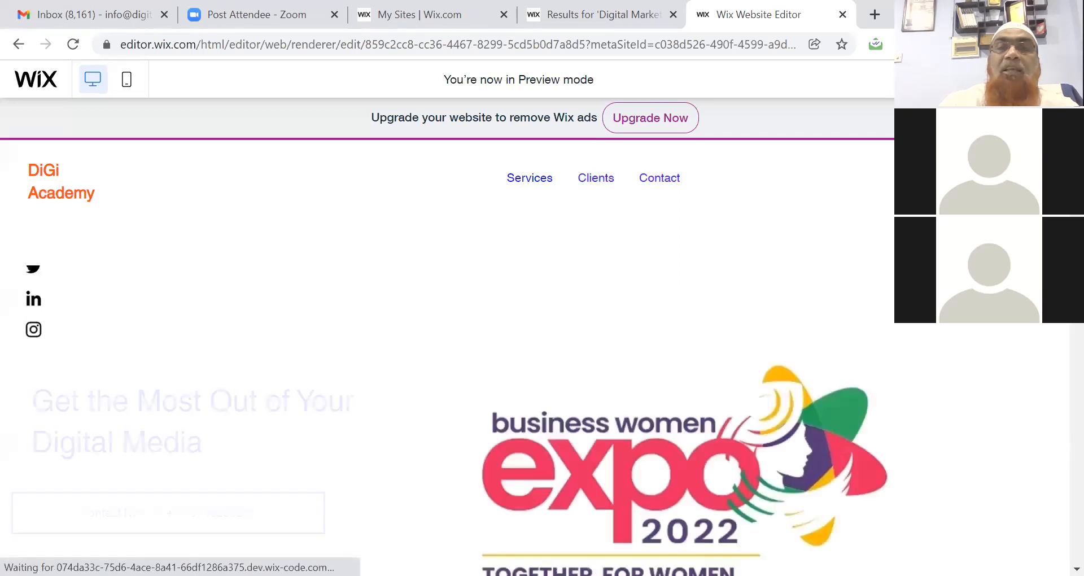
scroll(536, 355, "down", 10)
scroll(536, 355, "down", 5)
scroll(1057, 363, "down", 15)
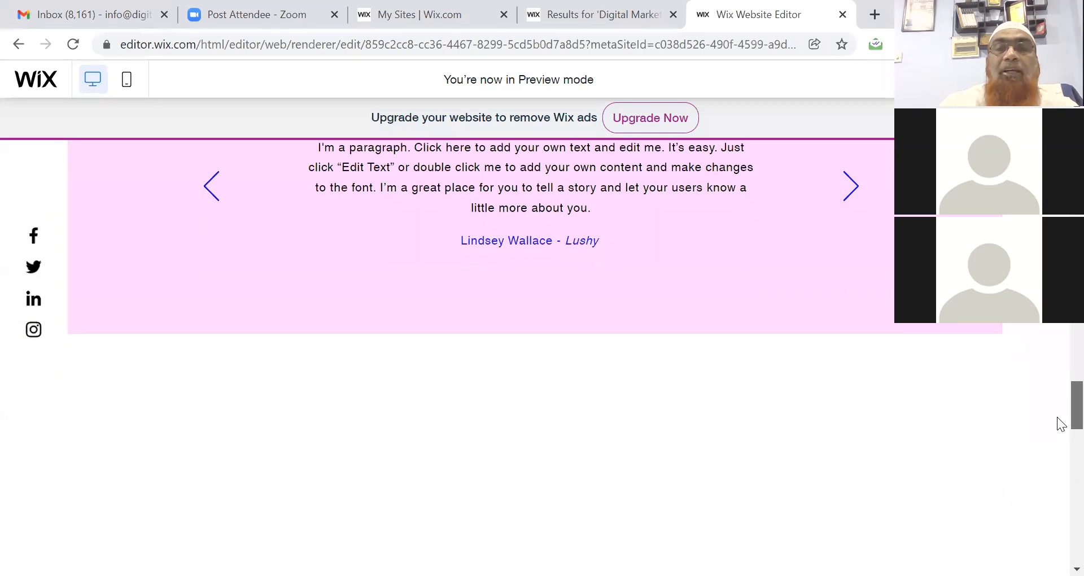
left_click_drag(1057, 459, 1057, 556)
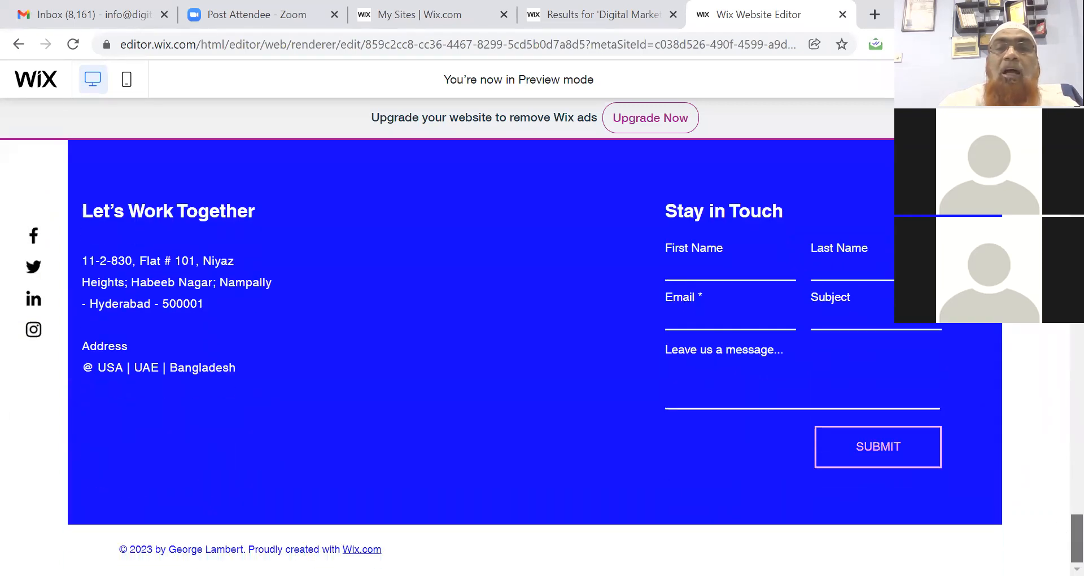
Submit a test entry with a first name, last name, e-mail, subject 'Testing Form' and message 'Hi How are you. I am testing'.
left_click(720, 268)
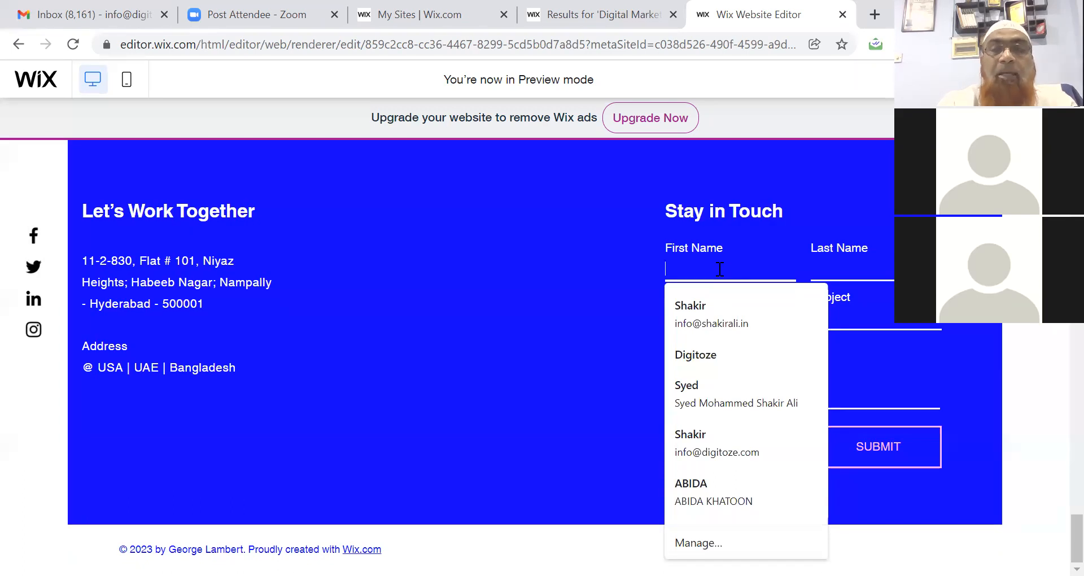
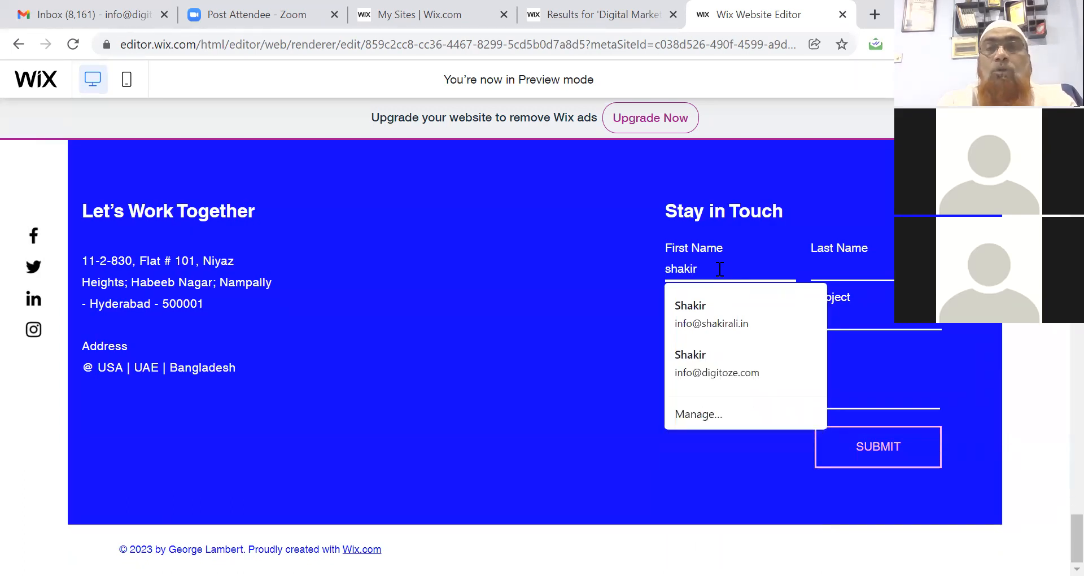
key("Tab")
key("Tab")
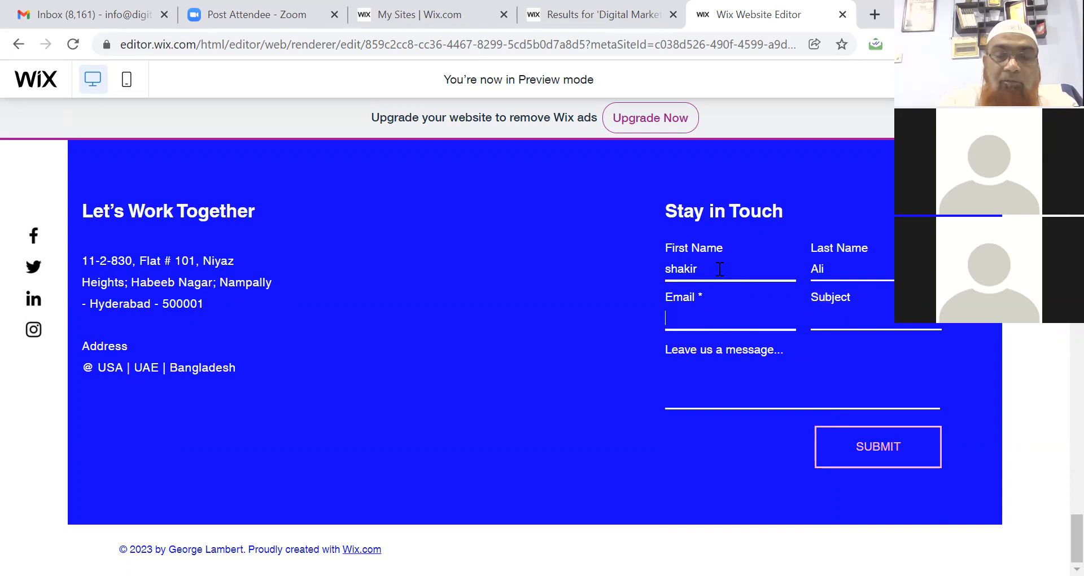
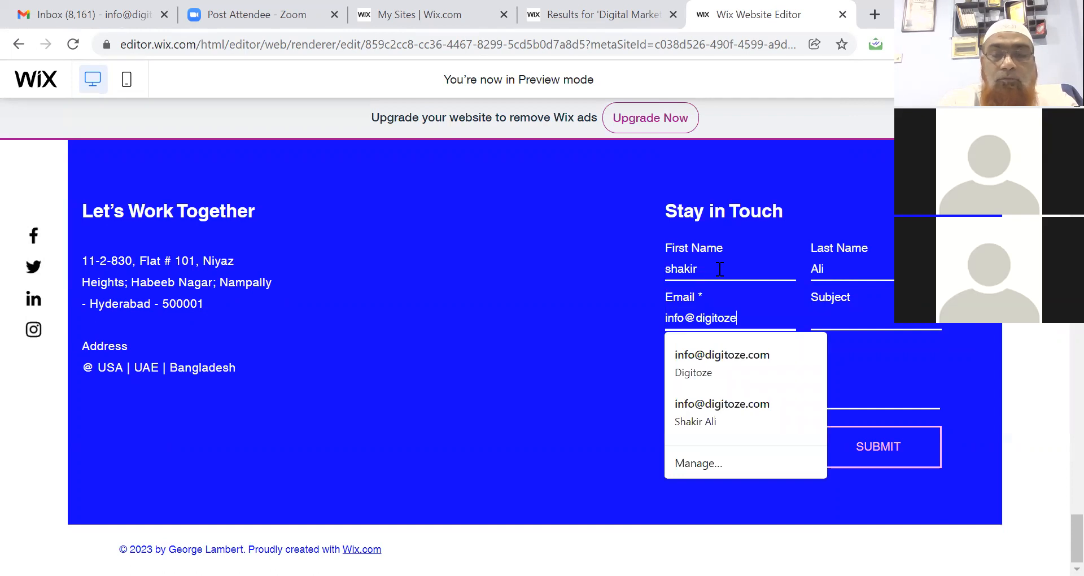
key("Tab")
type("Testing Form")
left_click(700, 363)
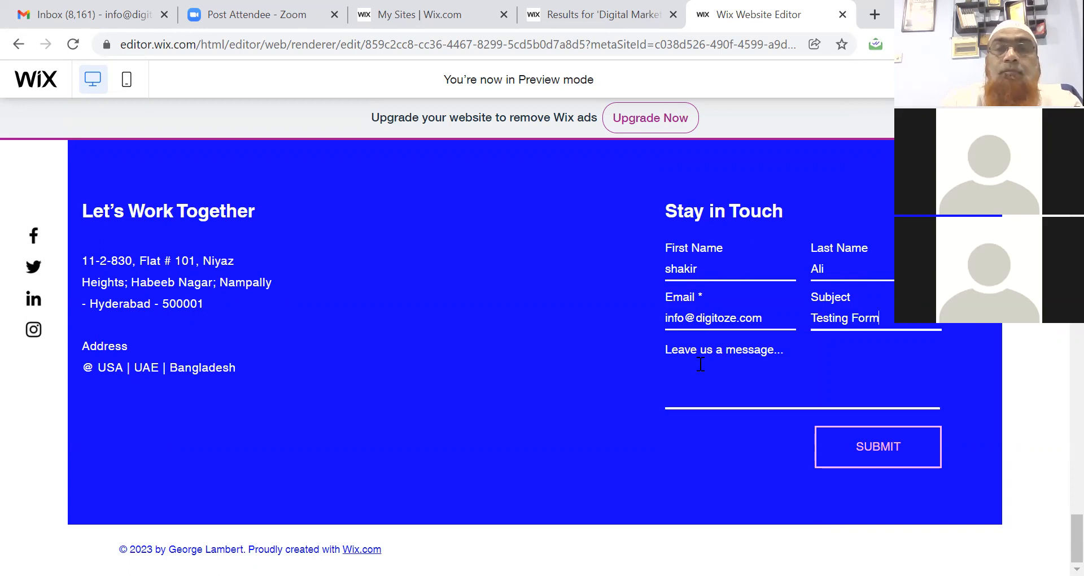
type("Hi How are you. I am testing")
left_click(871, 446)
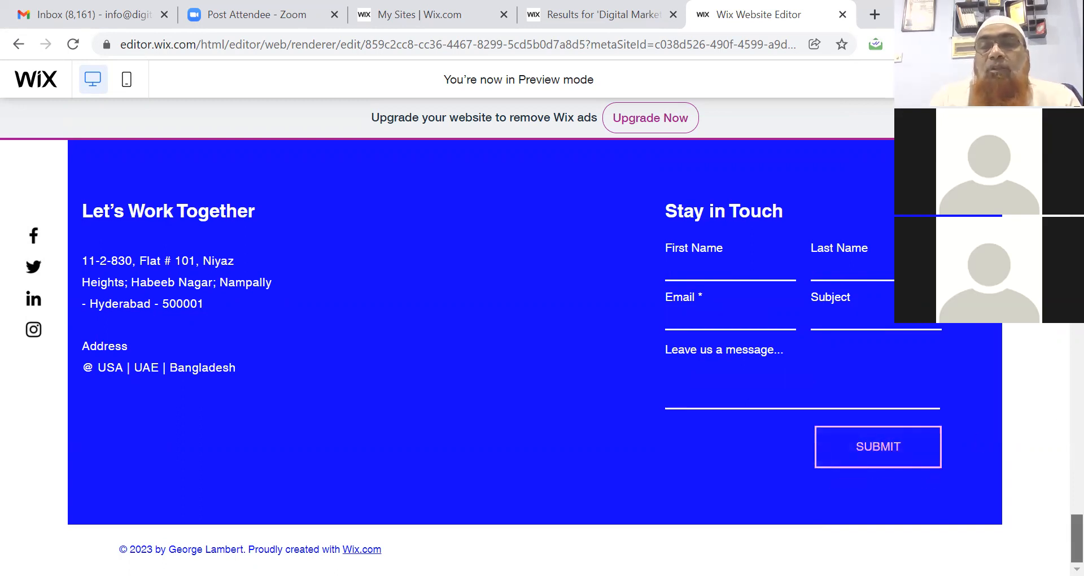
left_click(93, 23)
left_click(74, 46)
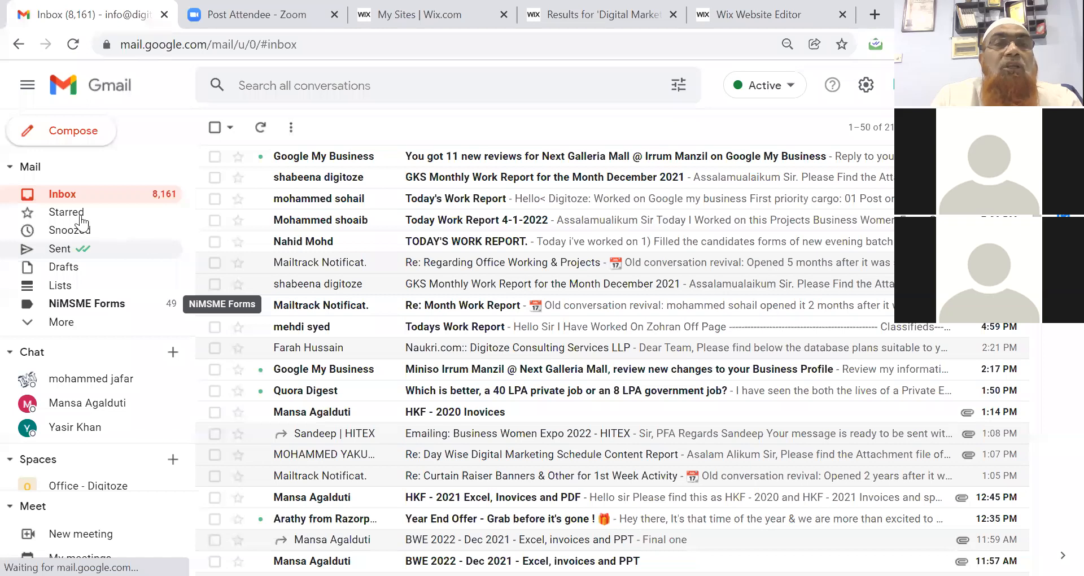
left_click(73, 46)
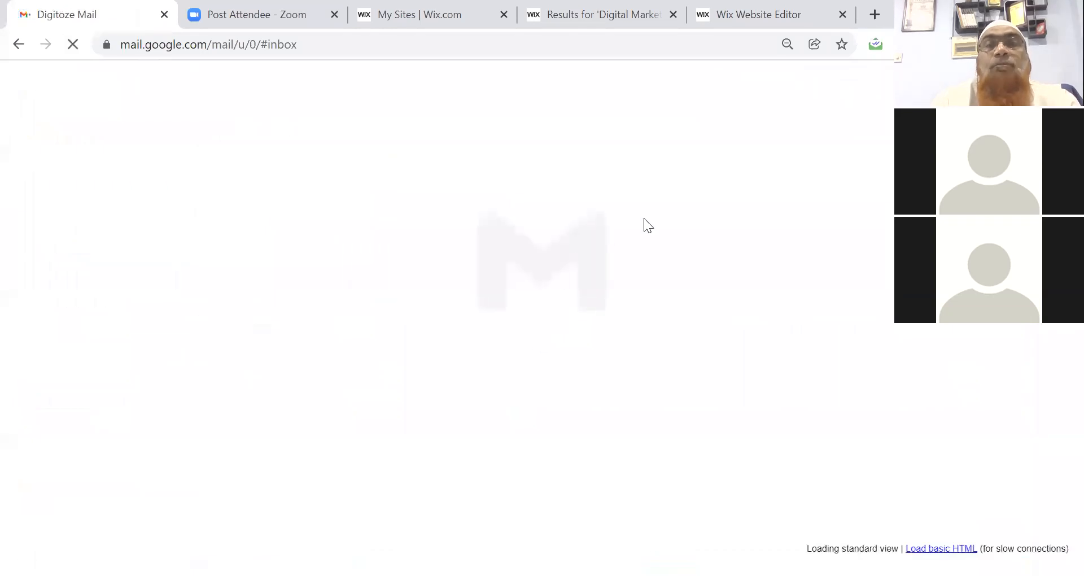
left_click(721, 19)
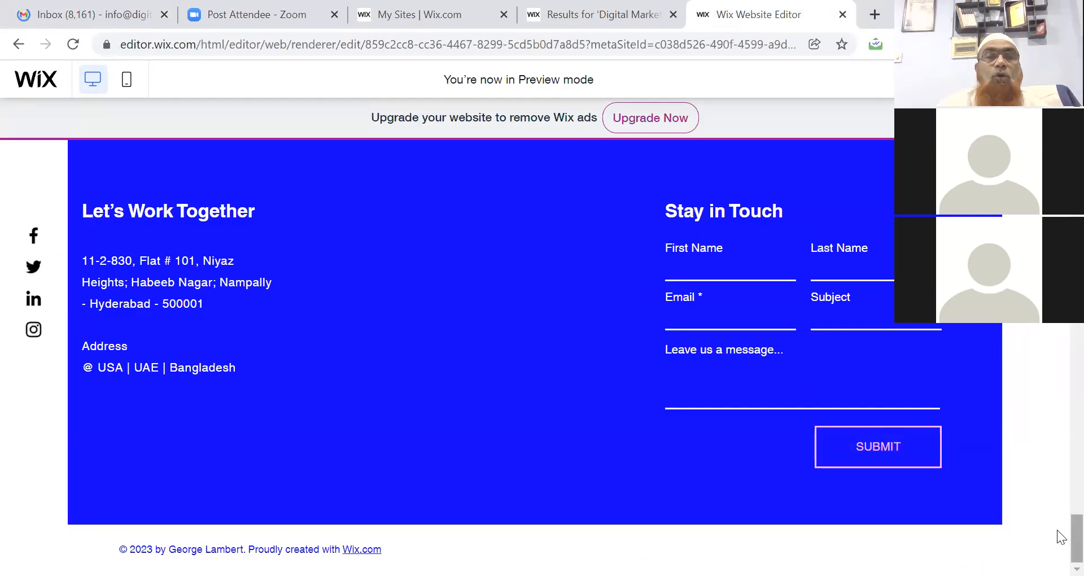
Scroll back up in the preview and return to the Wix editor.
scroll(1061, 525, "up", 1)
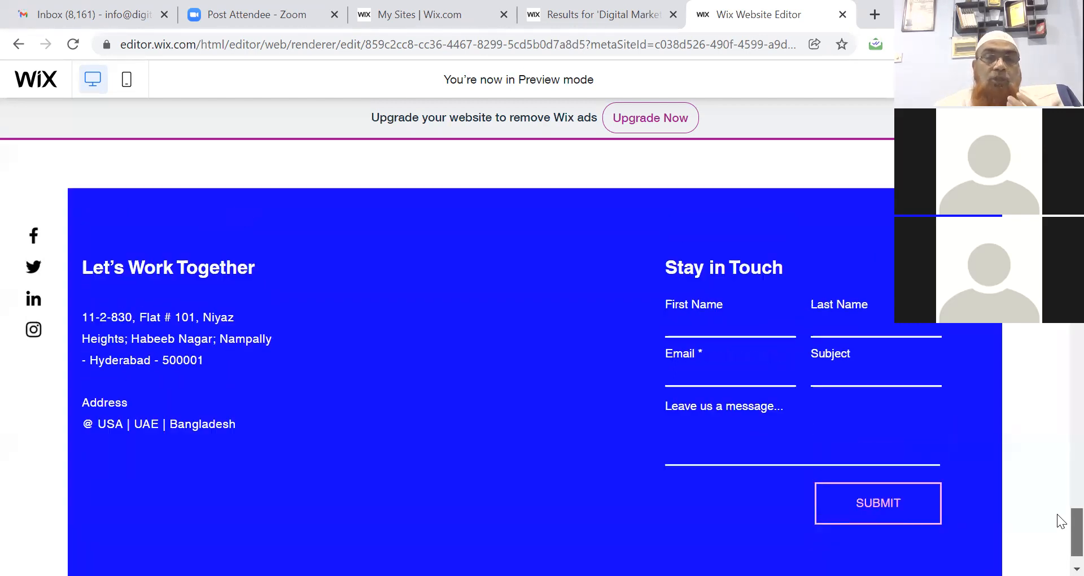
scroll(1058, 514, "up", 2)
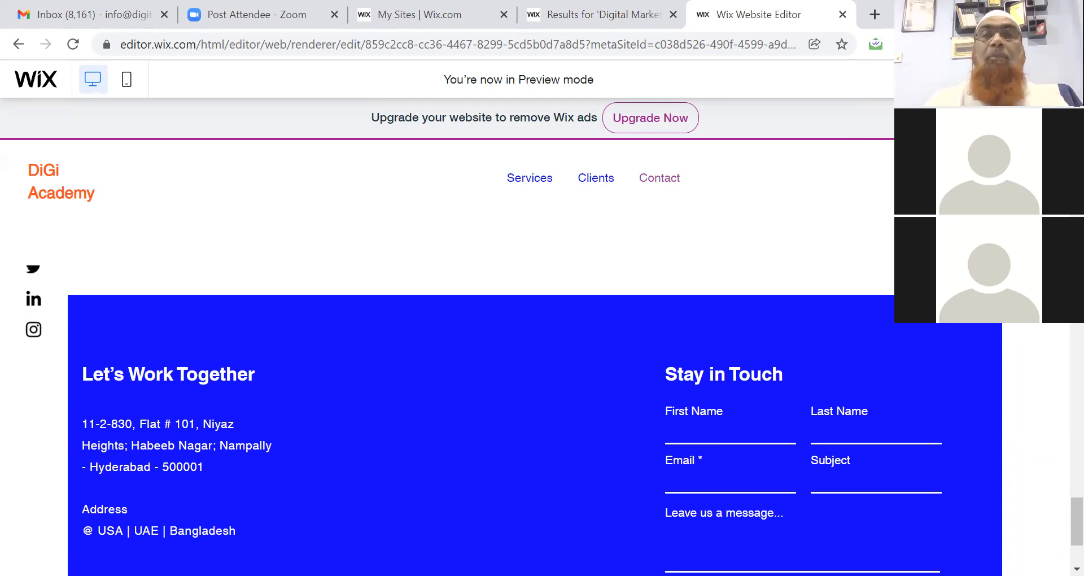
left_click(940, 80)
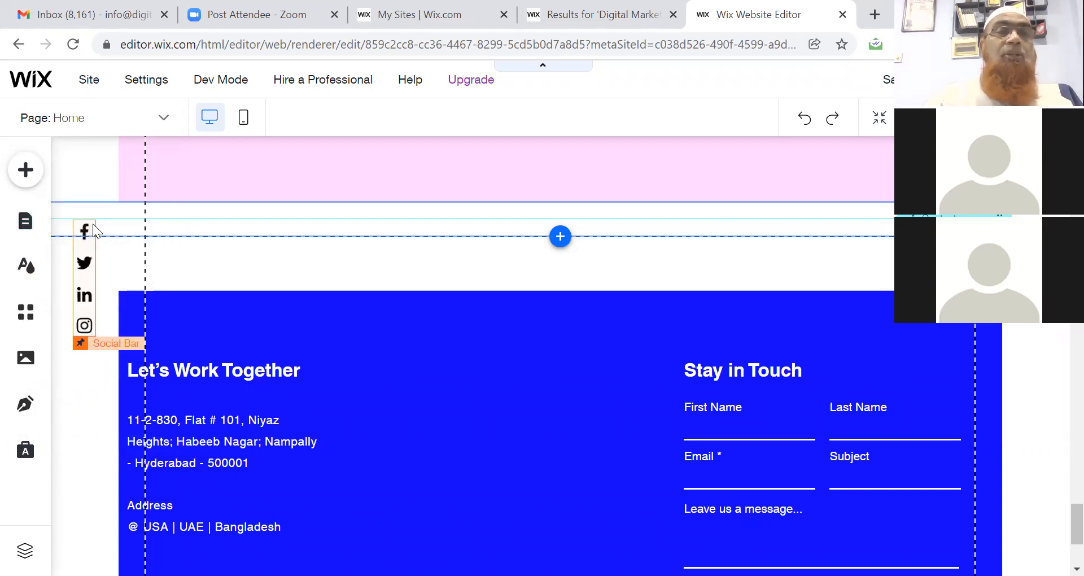
Rename the Services menu item to 'Products'.
left_click(27, 226)
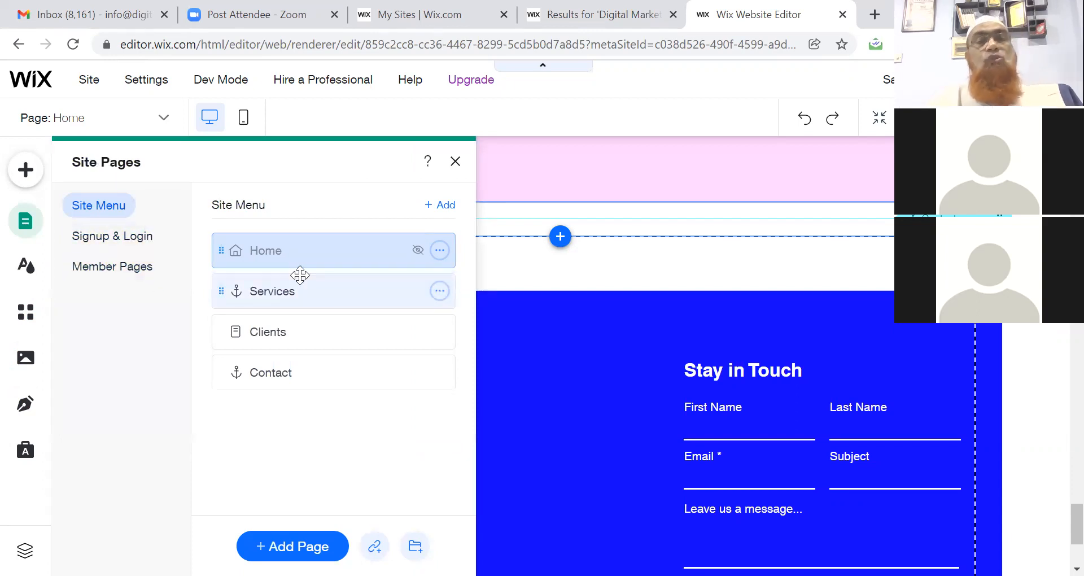
left_click(440, 292)
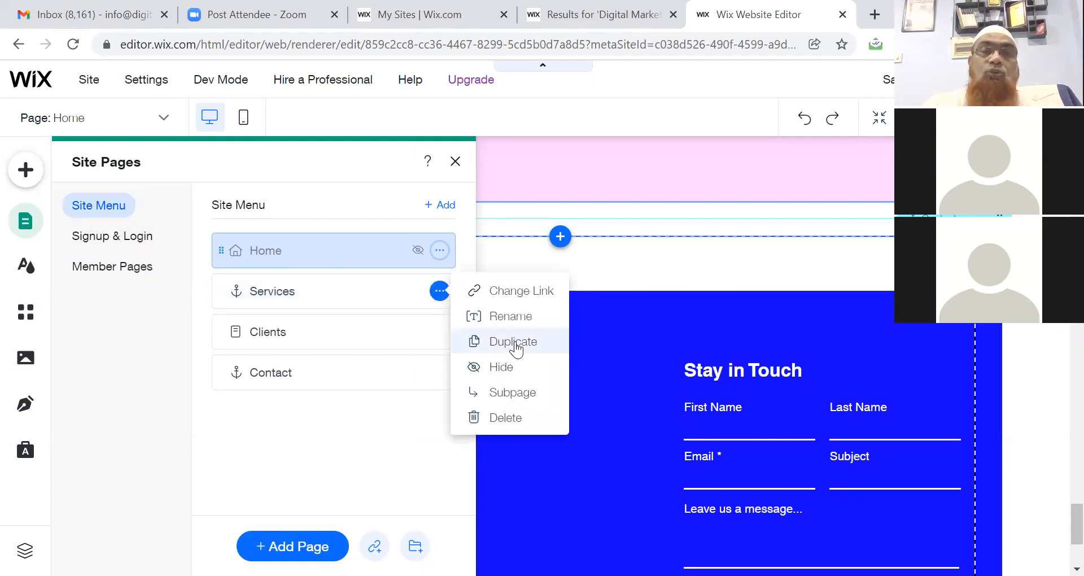
left_click(504, 317)
type("Products")
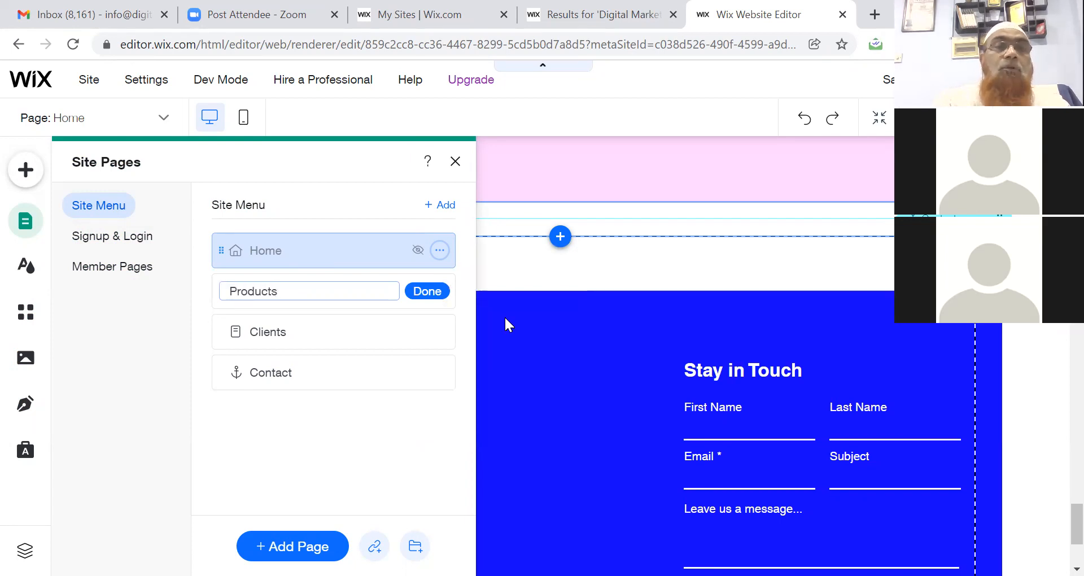
left_click(424, 293)
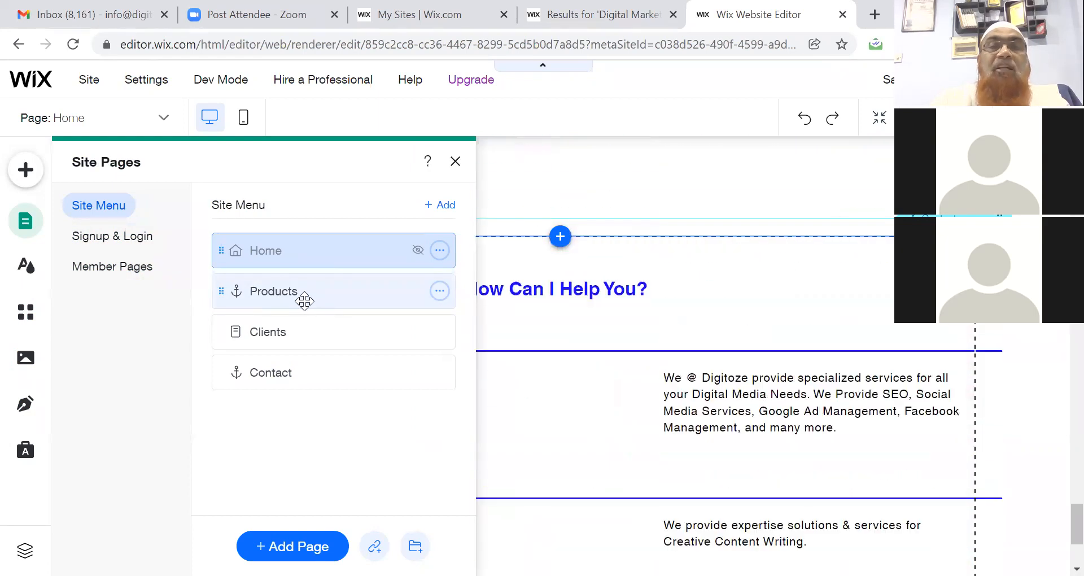
Duplicate the Products menu item and name the copy 'Herbal'.
left_click(439, 291)
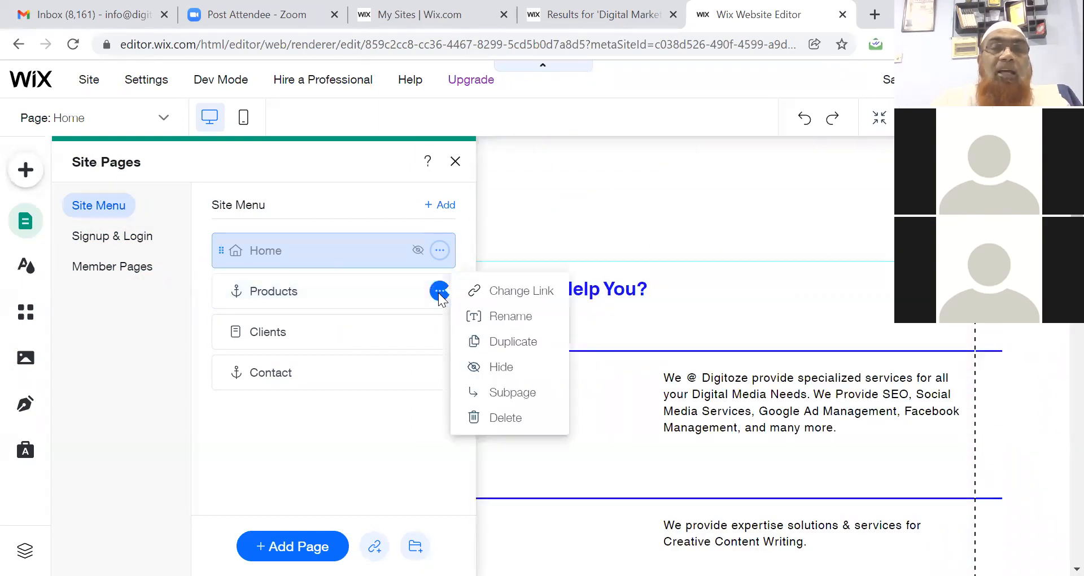
left_click(496, 342)
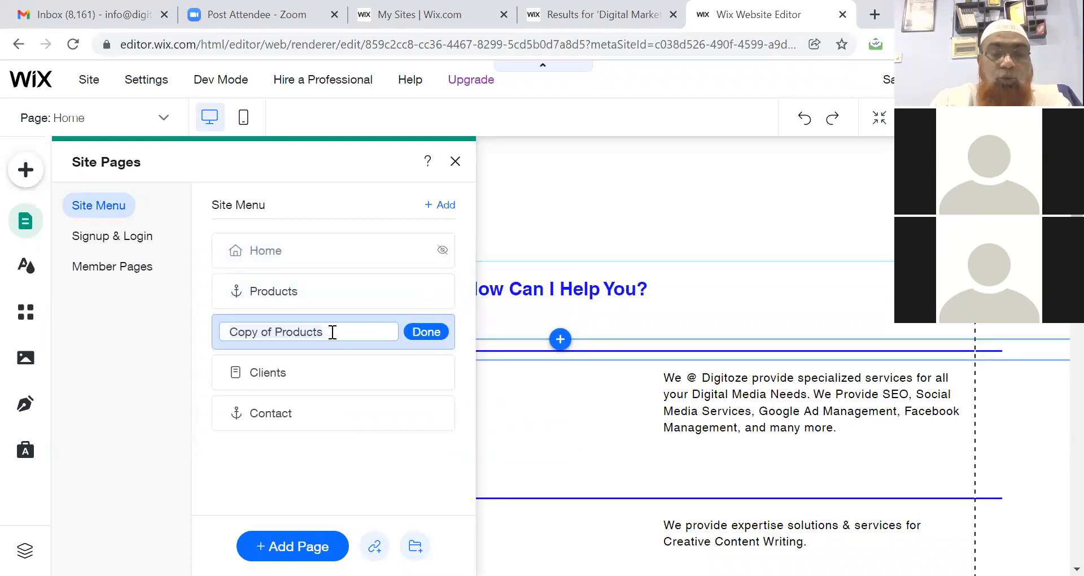
key("ctrl+a")
type("Herbal")
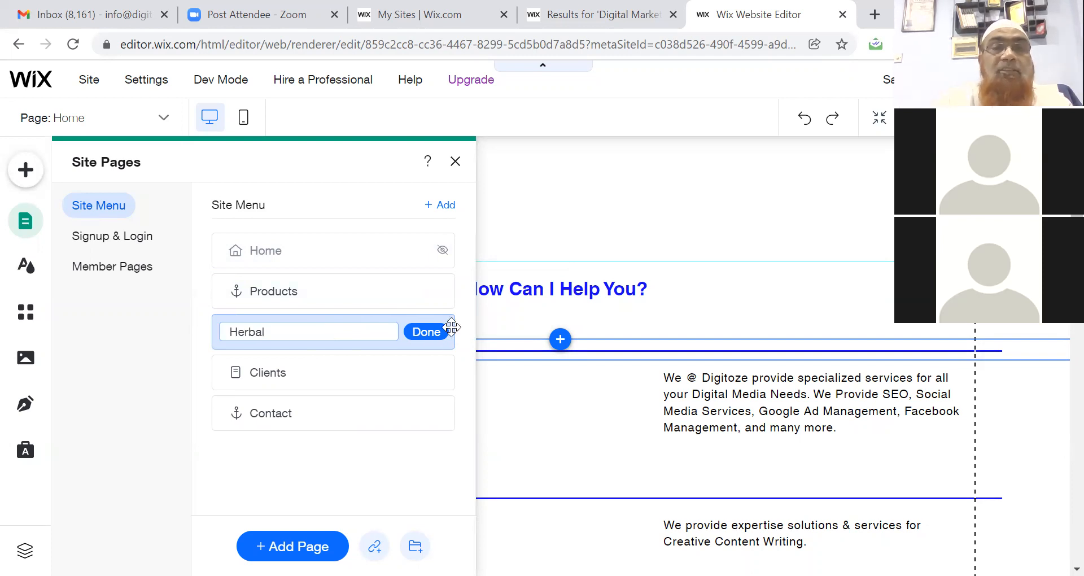
left_click(428, 332)
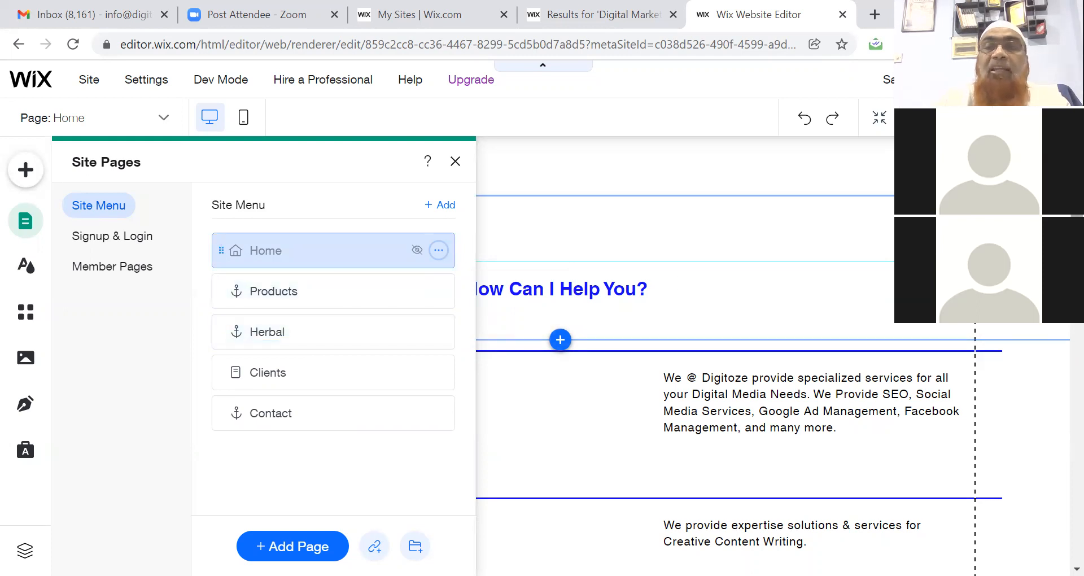
scroll(734, 294, "up", 10)
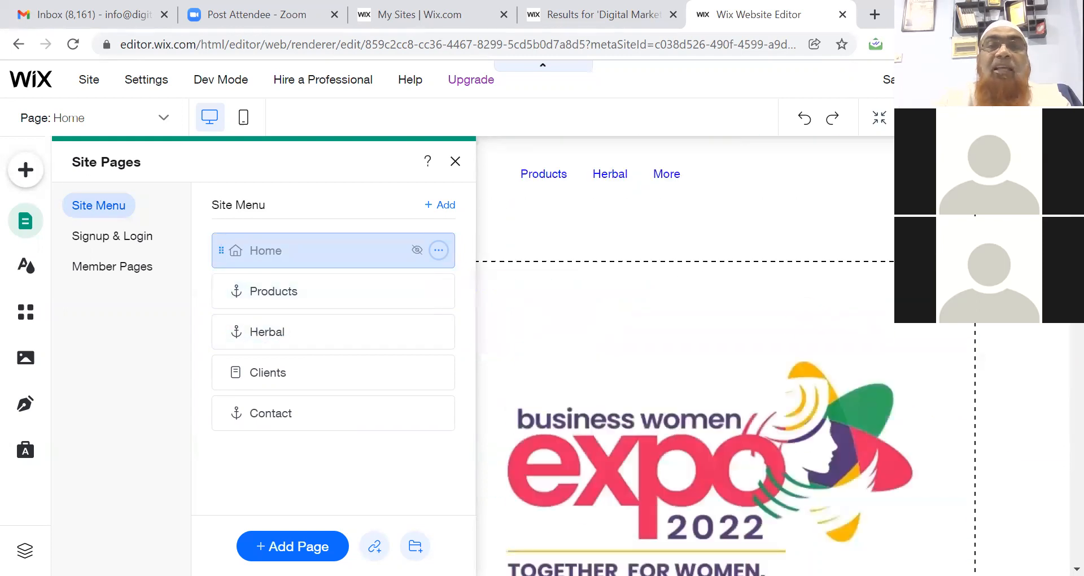
left_click(455, 163)
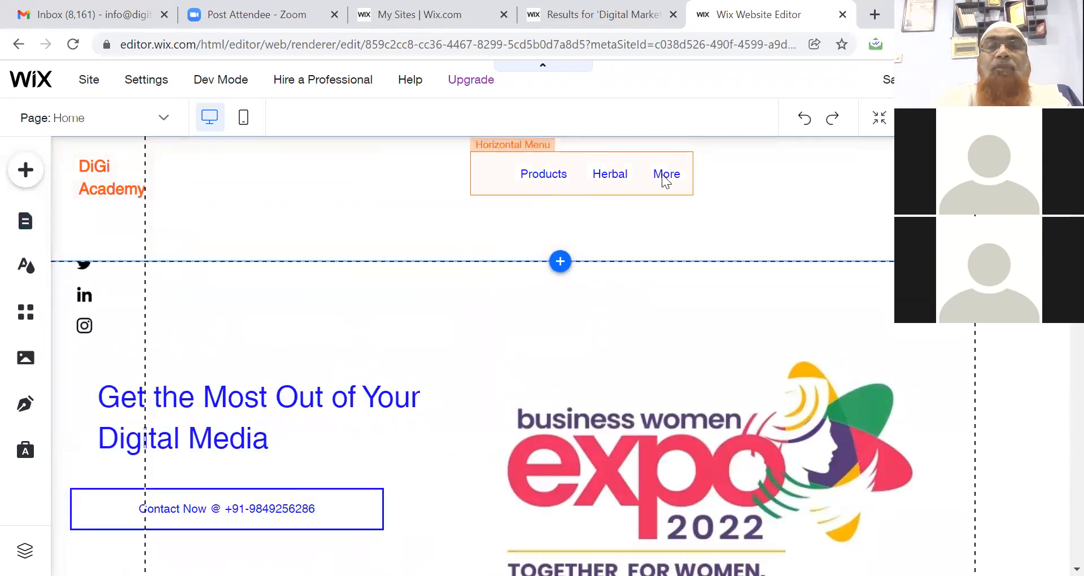
scroll(661, 176, "down", 10)
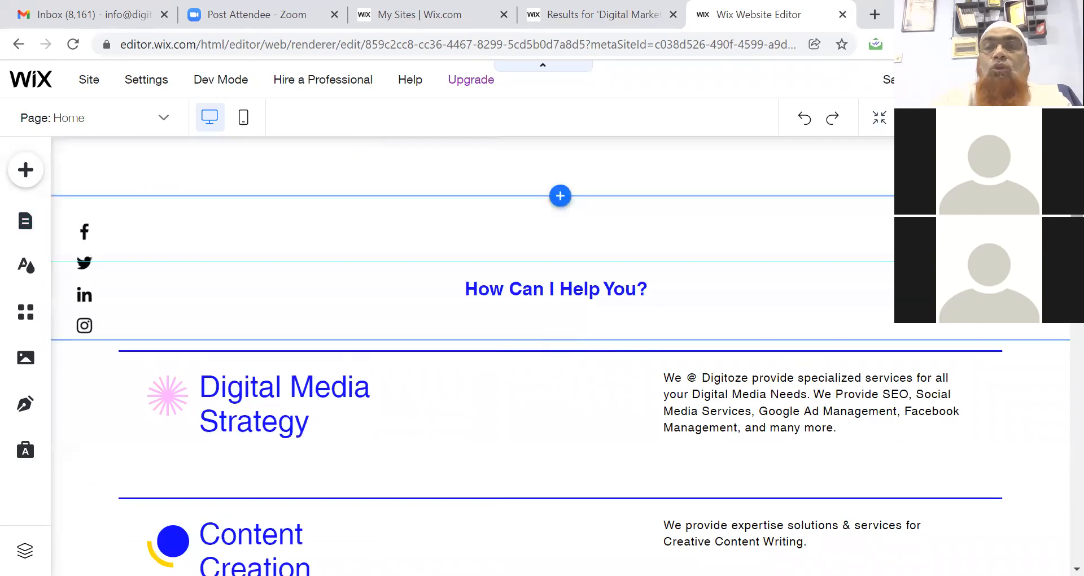
scroll(661, 214, "up", 10)
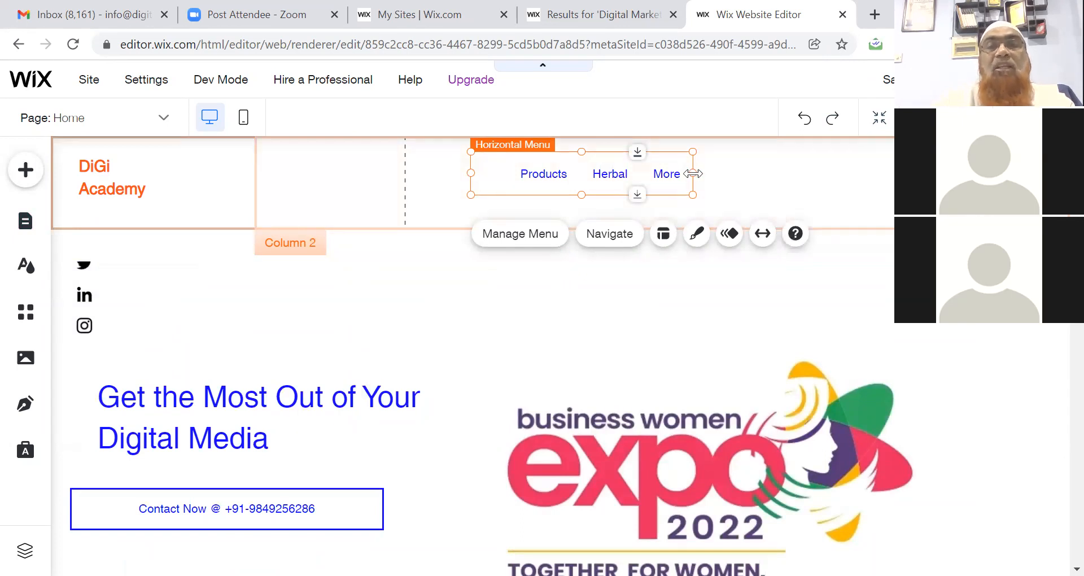
left_click_drag(692, 173, 752, 175)
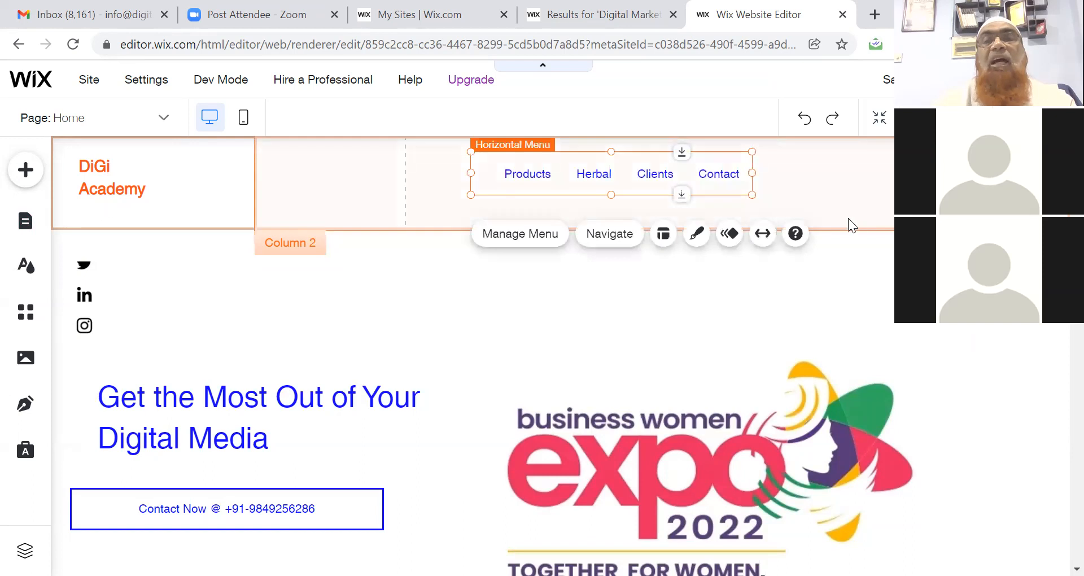
left_click(761, 236)
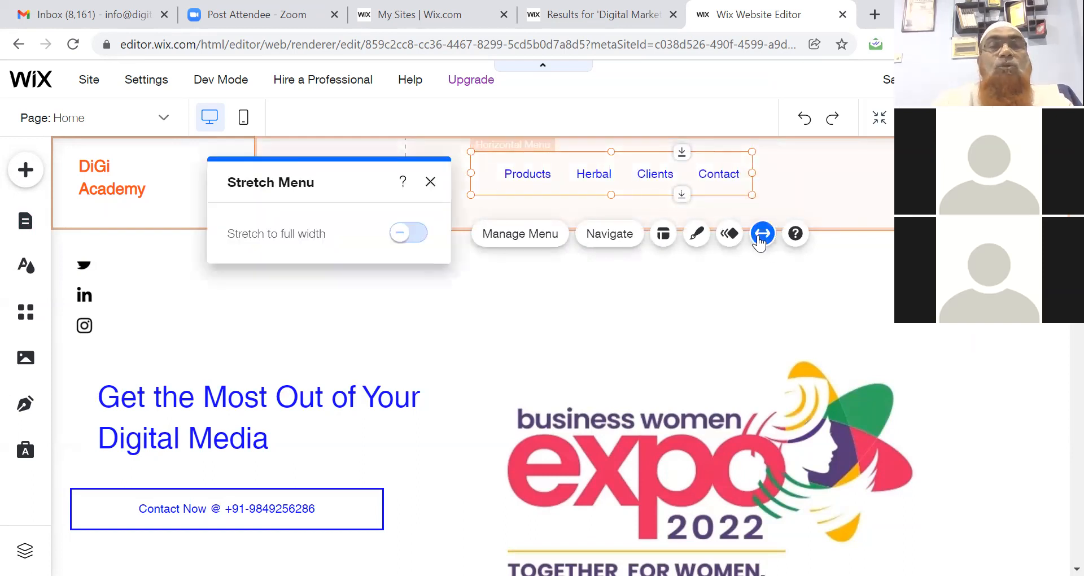
left_click(431, 182)
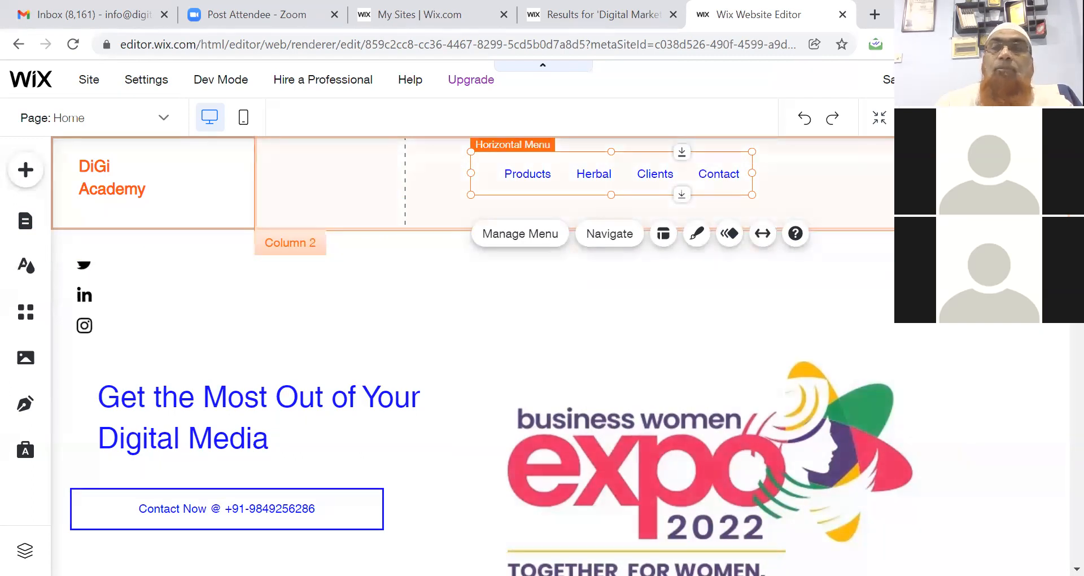
scroll(483, 339, "down", 3)
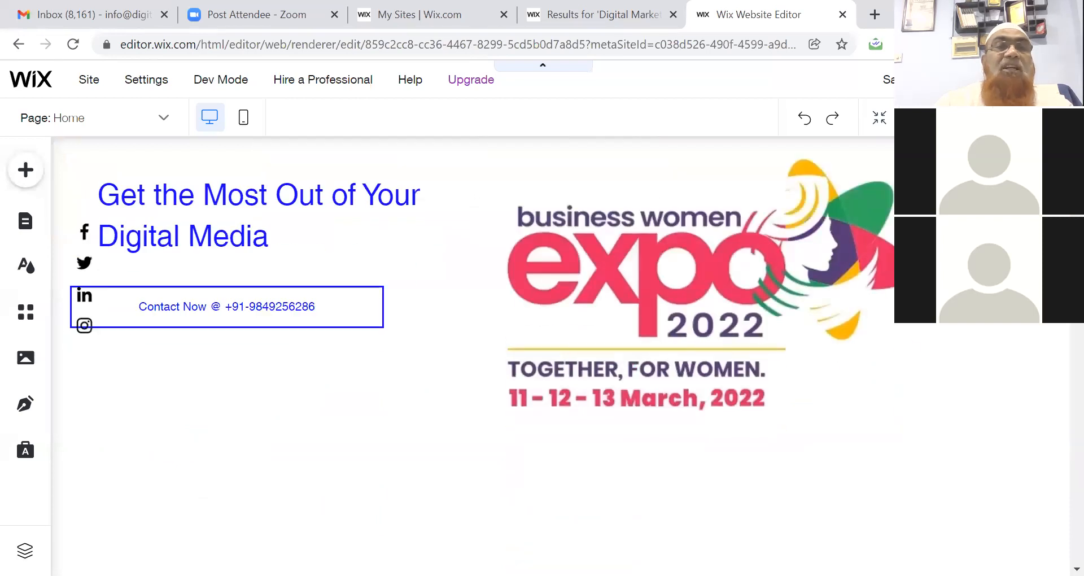
scroll(483, 339, "down", 5)
scroll(1058, 367, "down", 15)
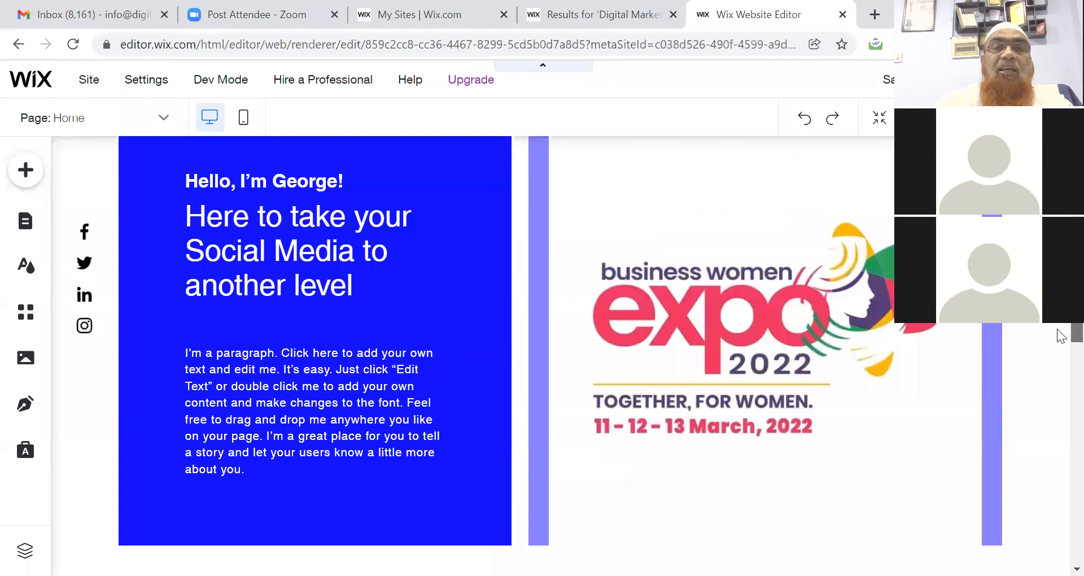
scroll(1061, 383, "down", 1)
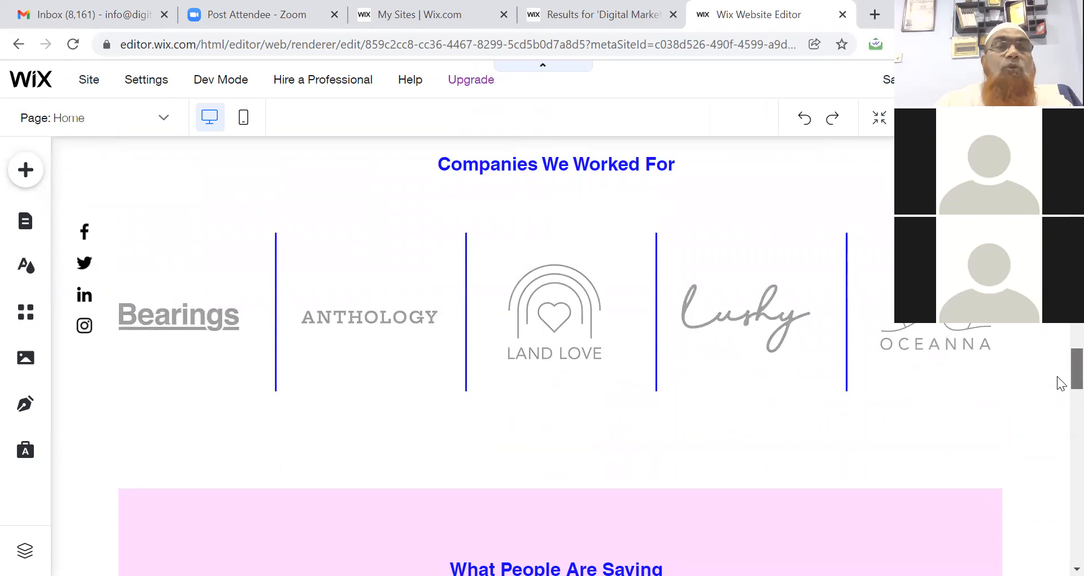
scroll(1061, 382, "down", 1)
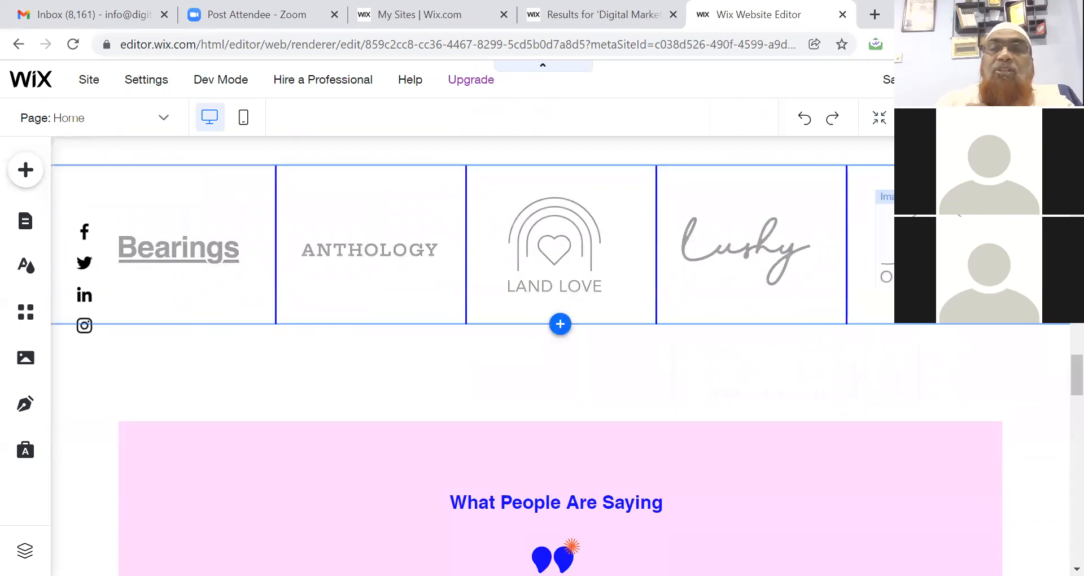
left_click(940, 254)
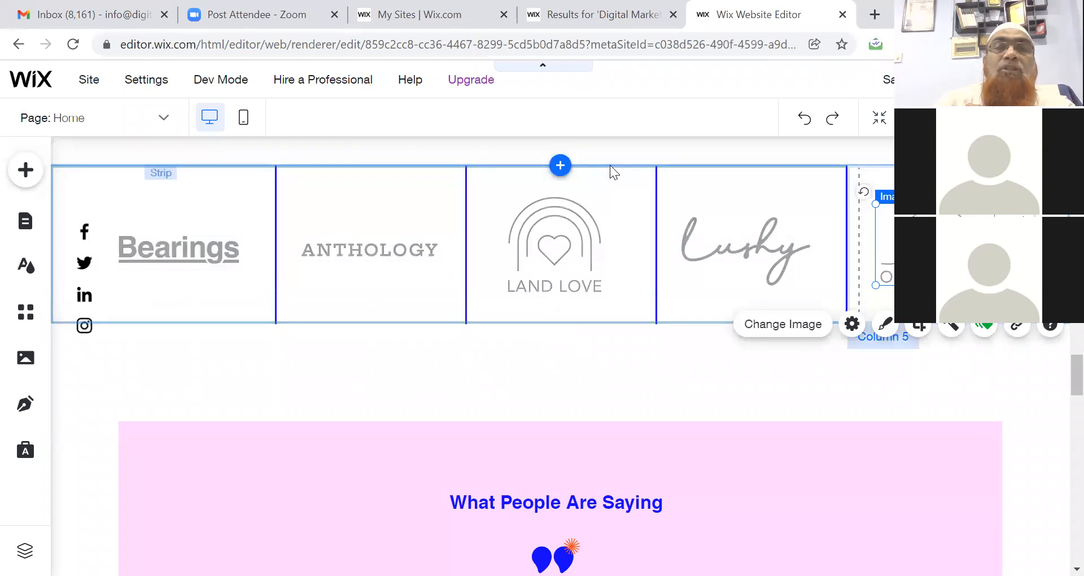
left_click(610, 166)
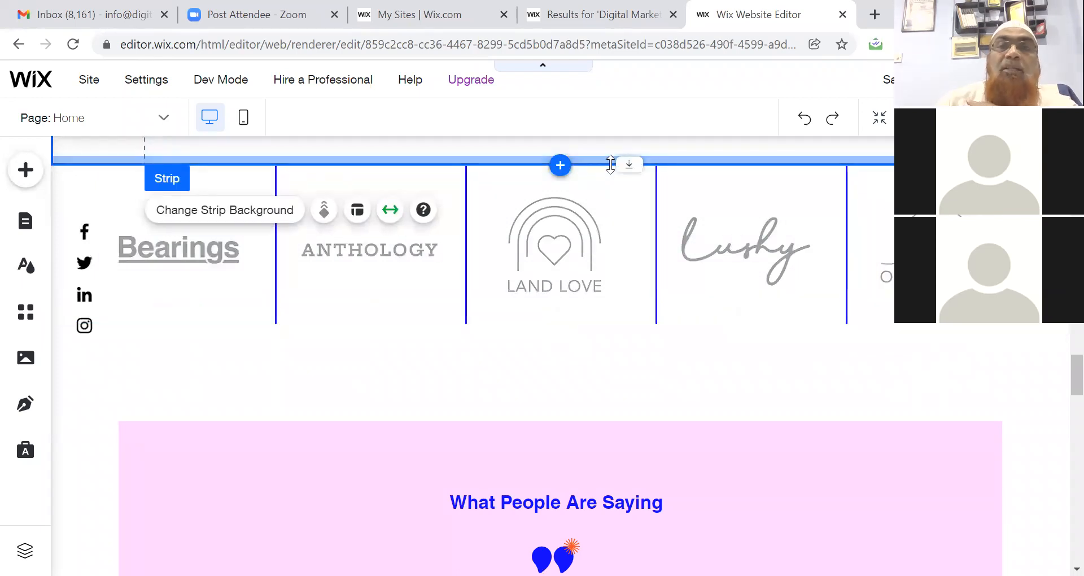
key("Delete")
left_click(610, 165)
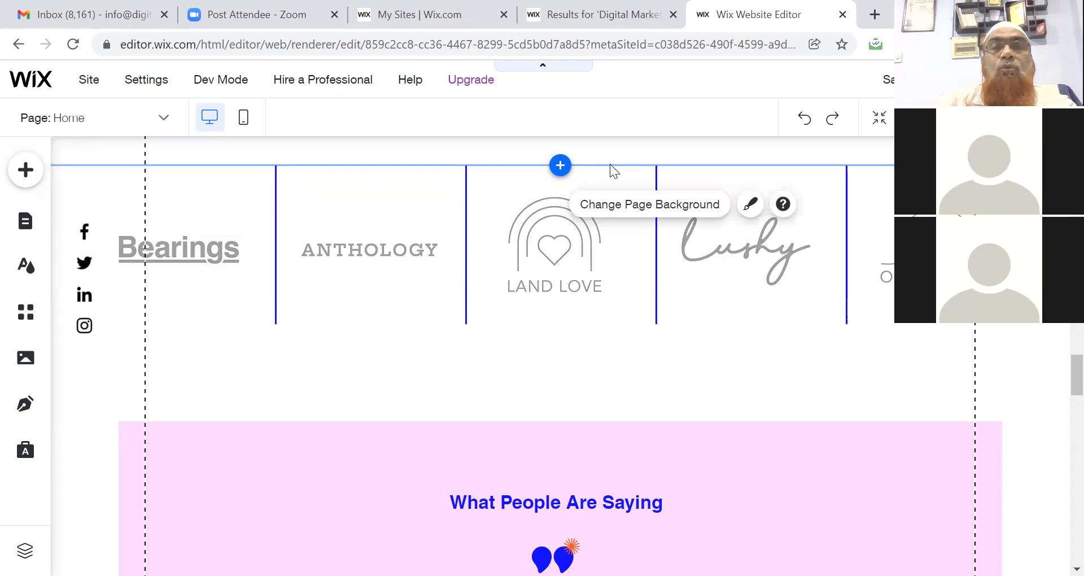
left_click(485, 168)
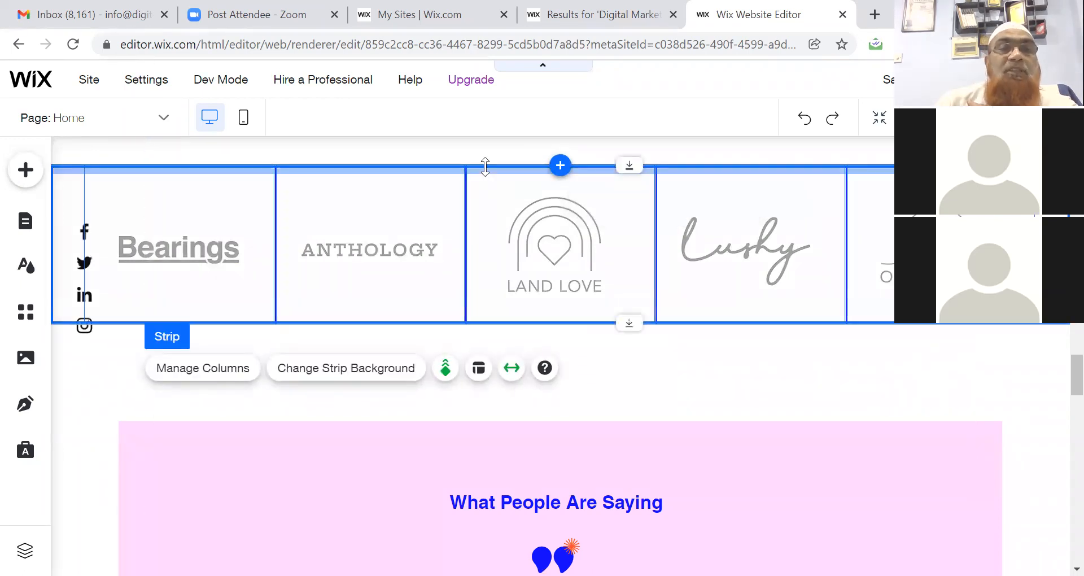
key("Delete")
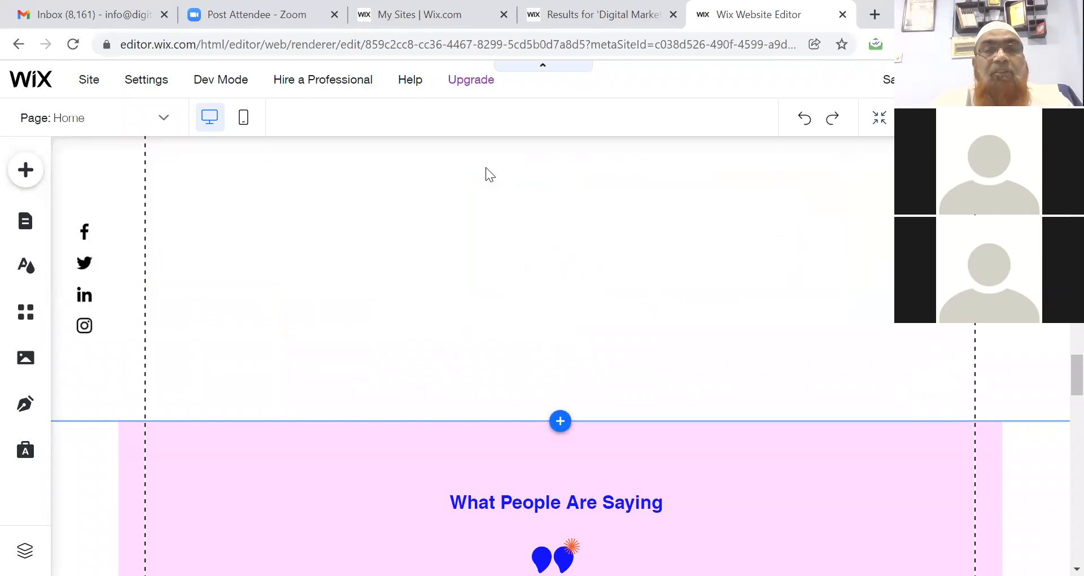
key("ctrl+z")
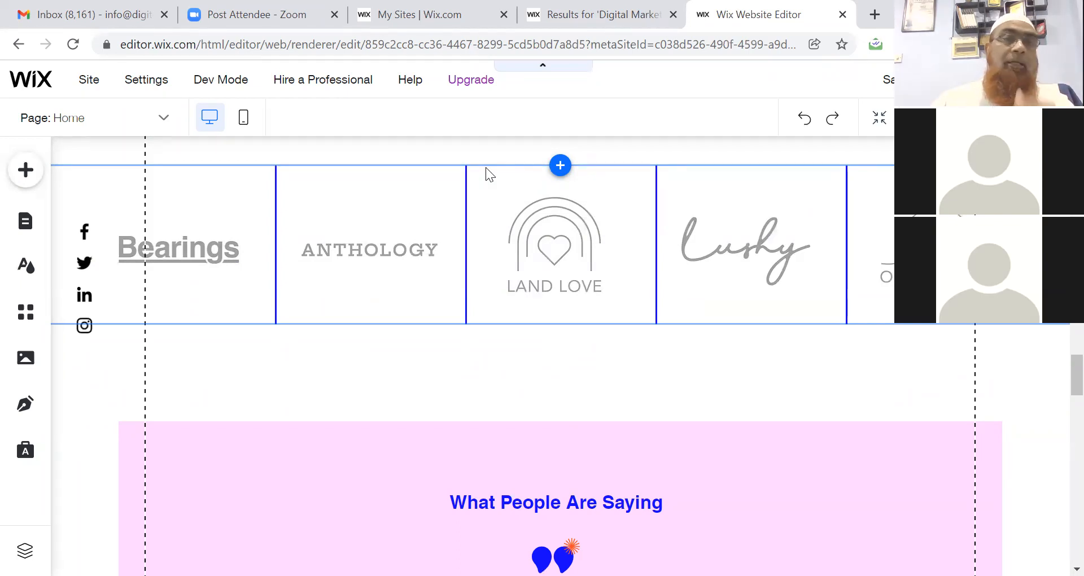
Upload 'New Year Post.jpeg' from the computer as the replacement for the ANTHOLOGY logo.
left_click(390, 246)
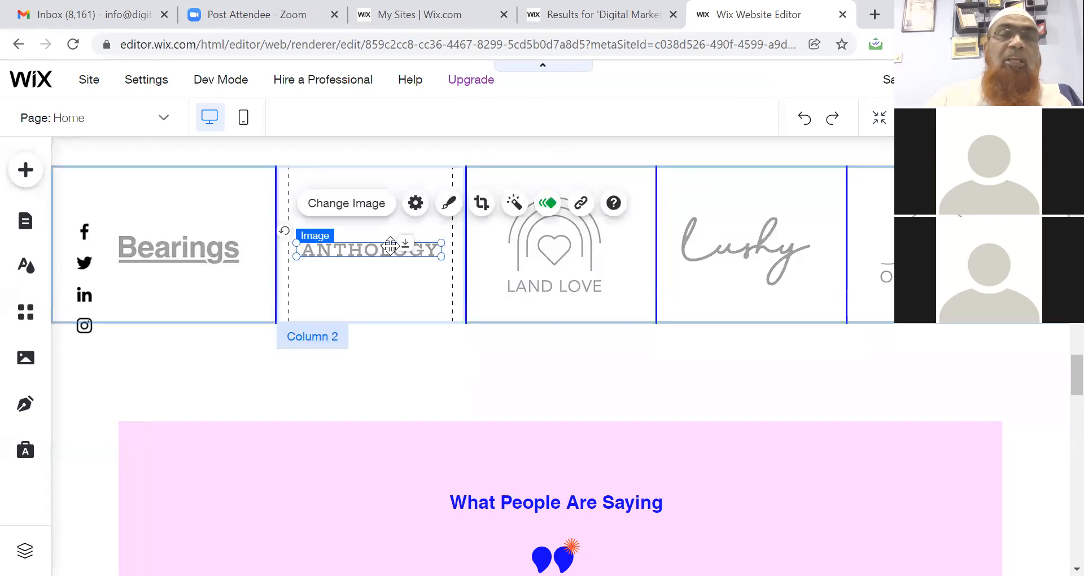
left_click(355, 205)
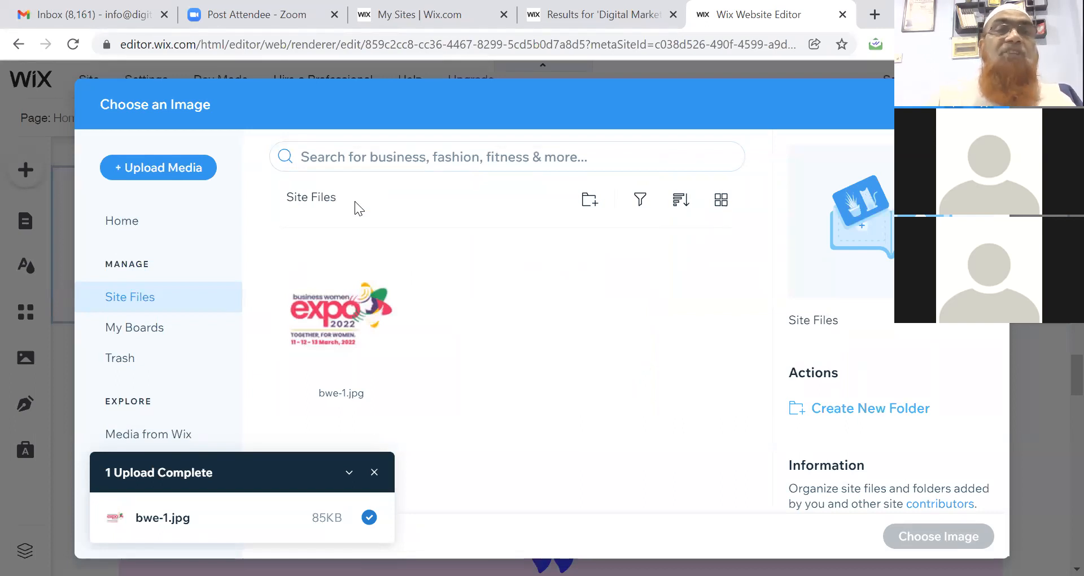
left_click(182, 176)
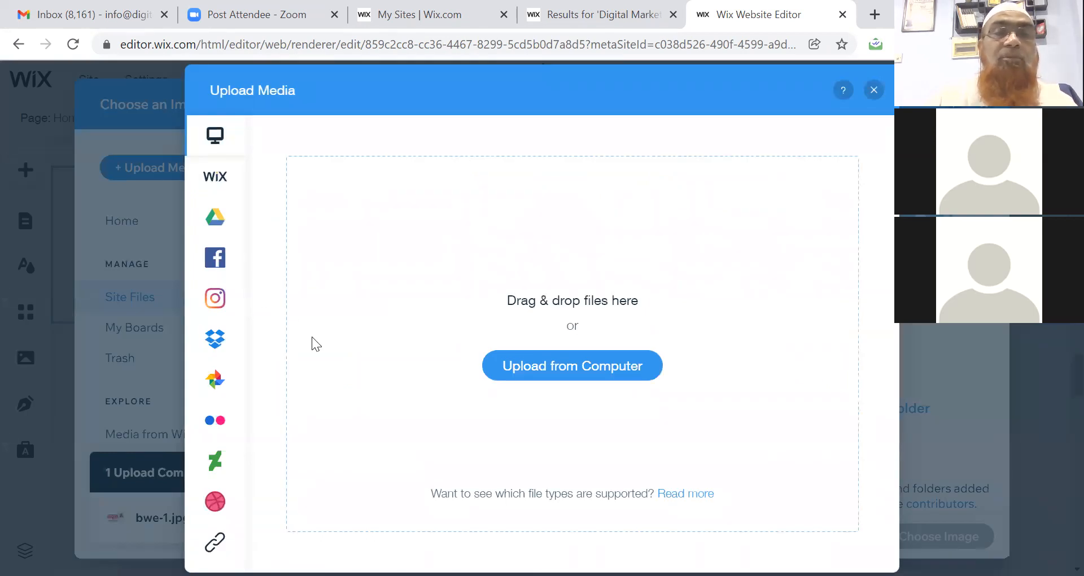
left_click(567, 366)
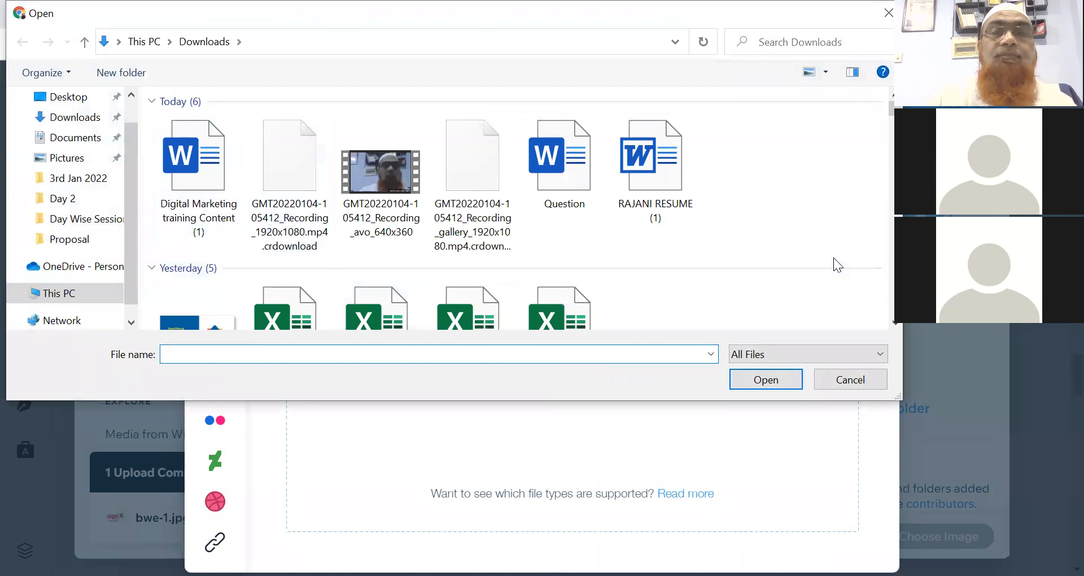
scroll(897, 324, "down", 4)
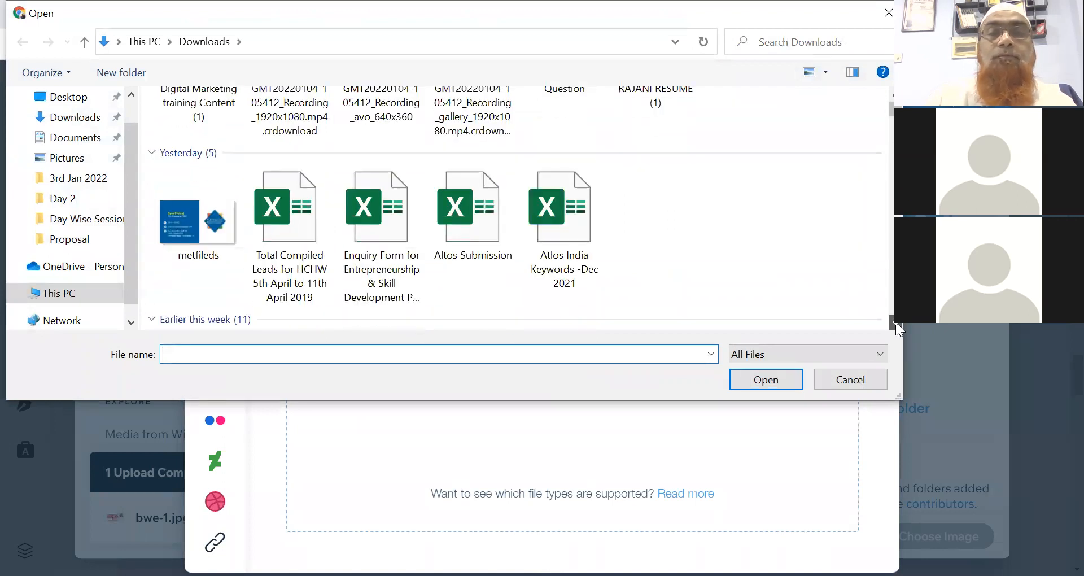
scroll(899, 329, "down", 2)
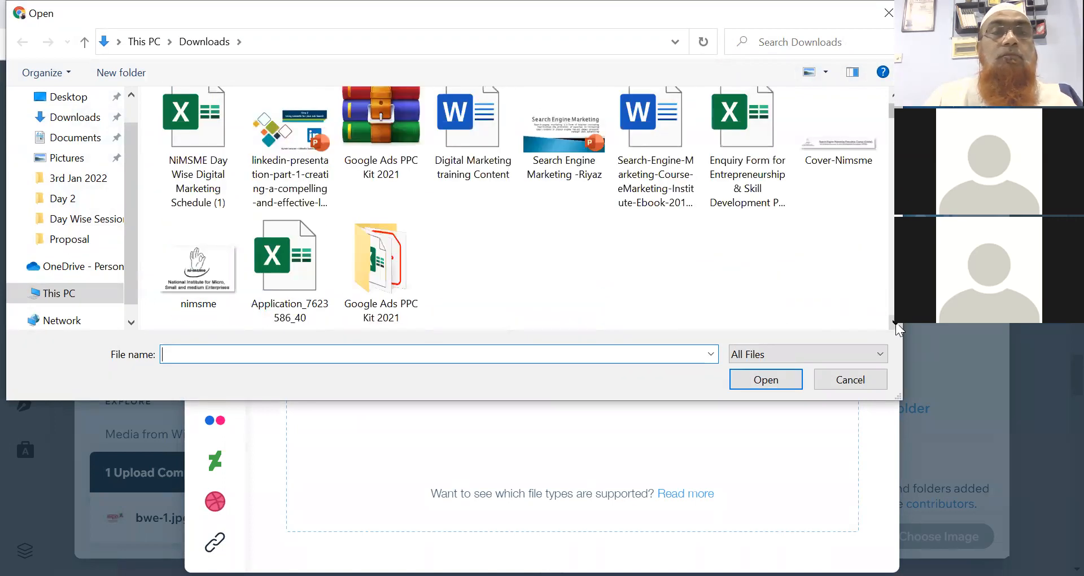
scroll(899, 329, "down", 3)
scroll(898, 328, "down", 2)
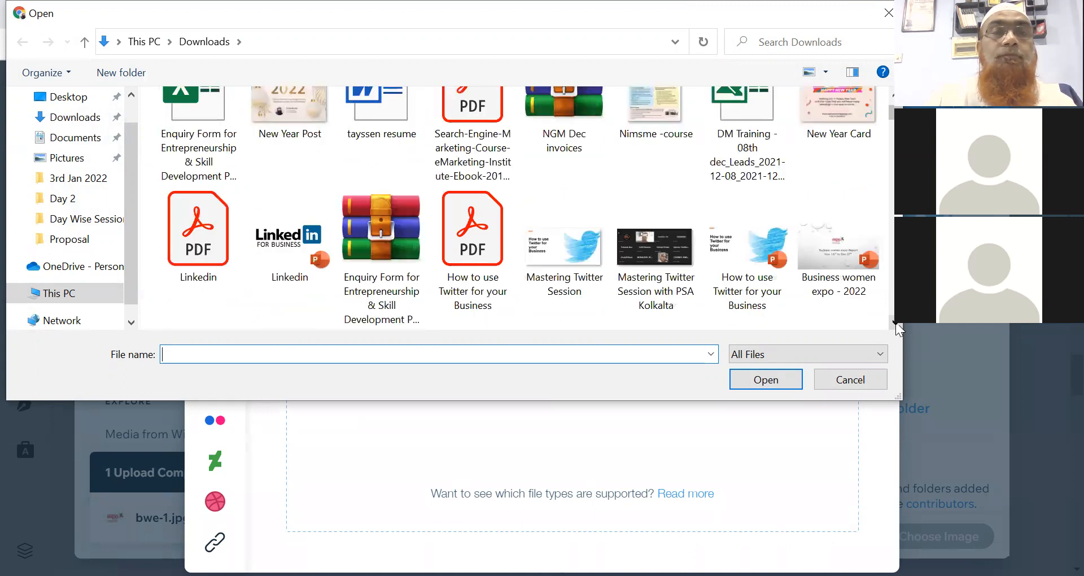
left_click(299, 110)
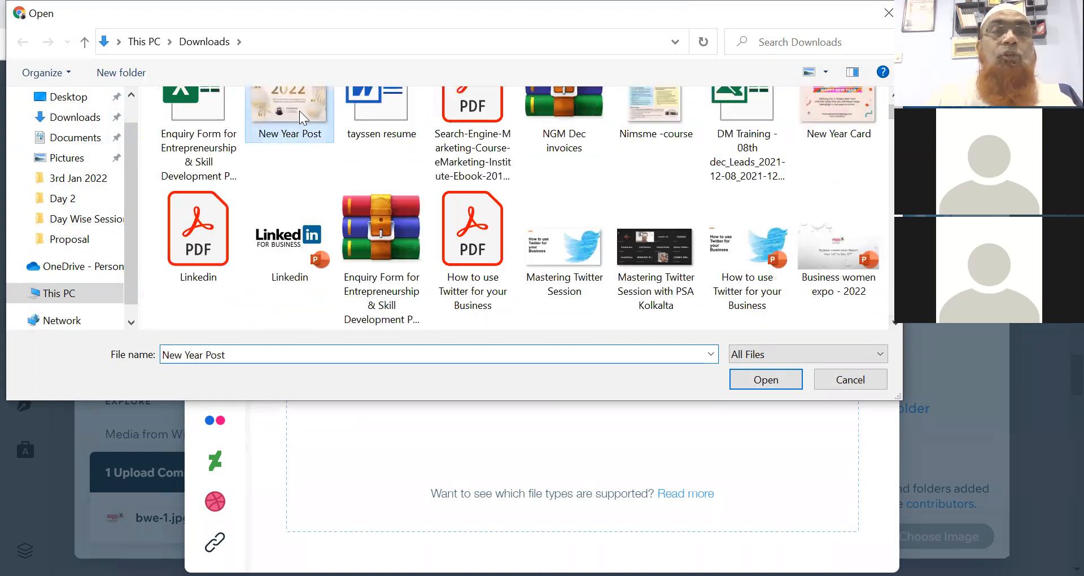
left_click(744, 382)
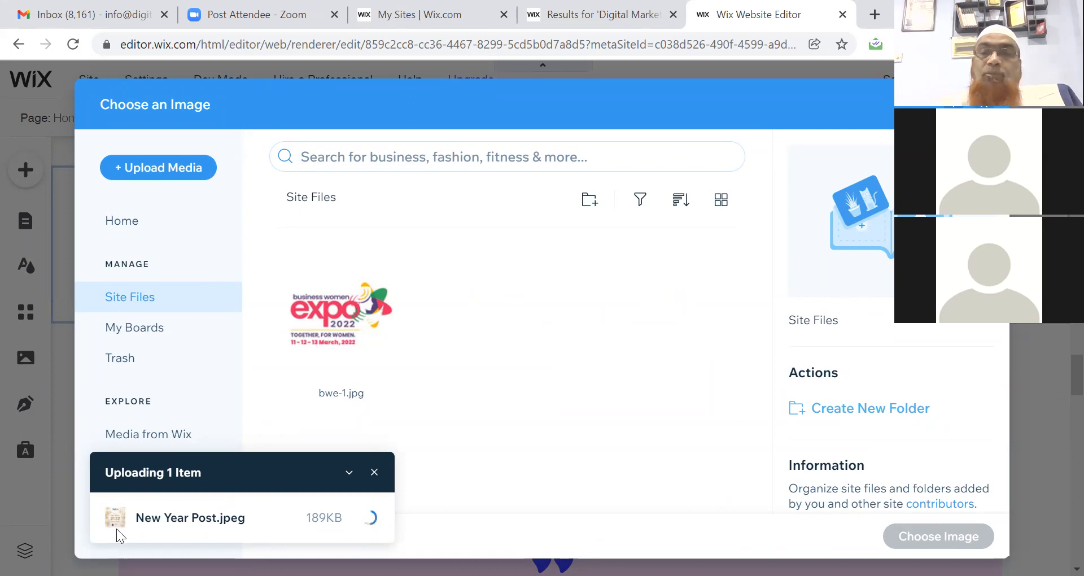
Insert New Year Post in Column 2, shrink it to about 147 × 13 and reposition it.
left_click(938, 537)
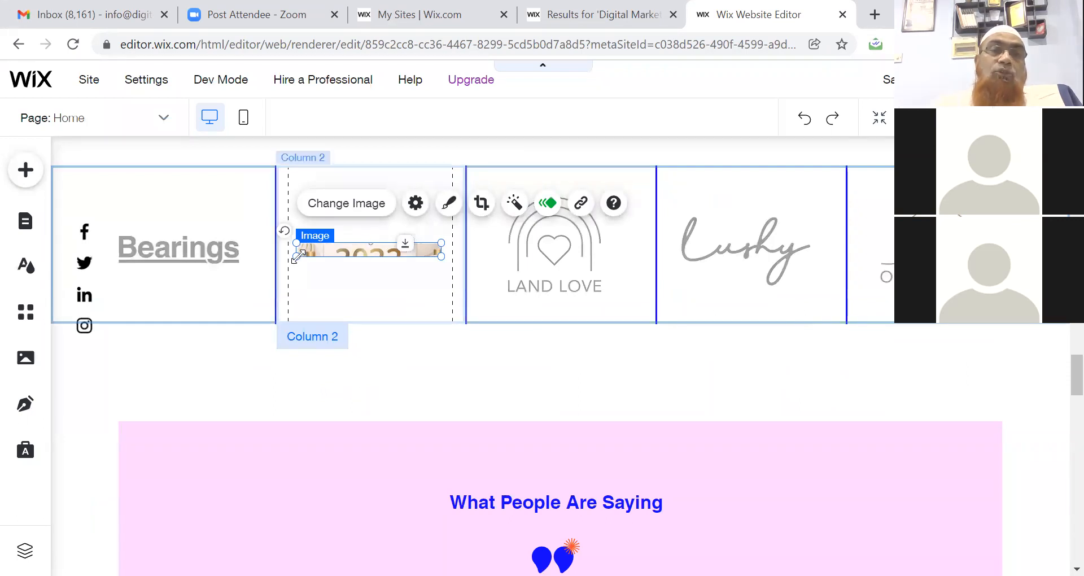
left_click_drag(297, 257, 308, 289)
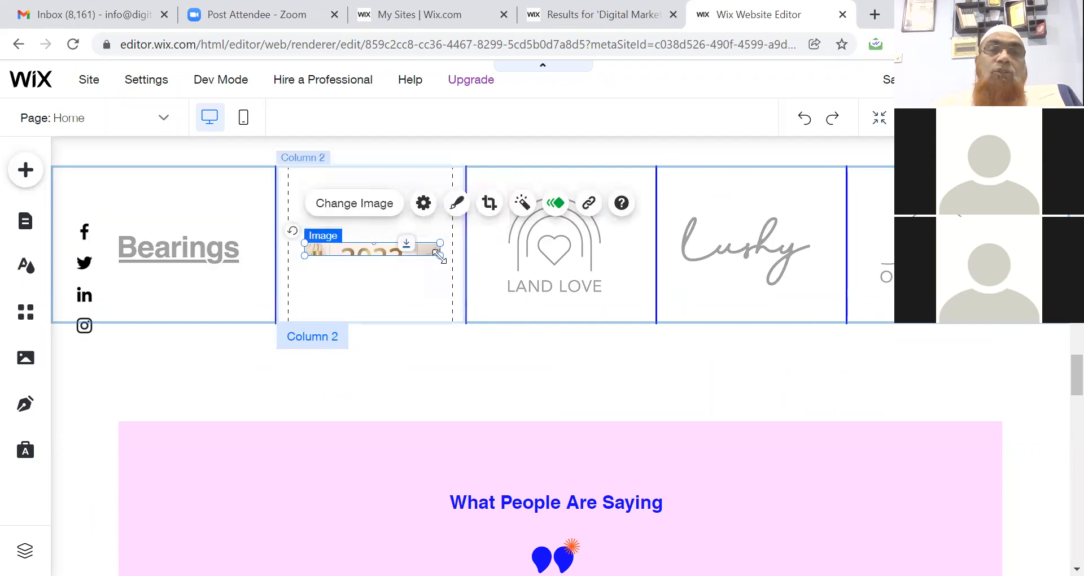
left_click_drag(438, 256, 395, 272)
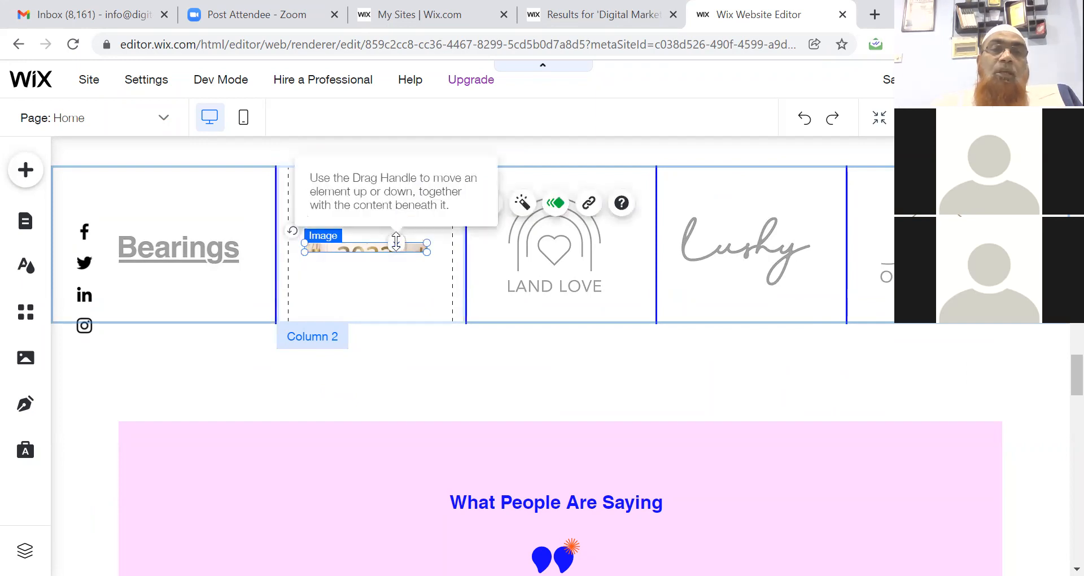
mouse_move(398, 242)
left_mouse_down()
mouse_move(395, 229)
mouse_move(398, 253)
left_mouse_up()
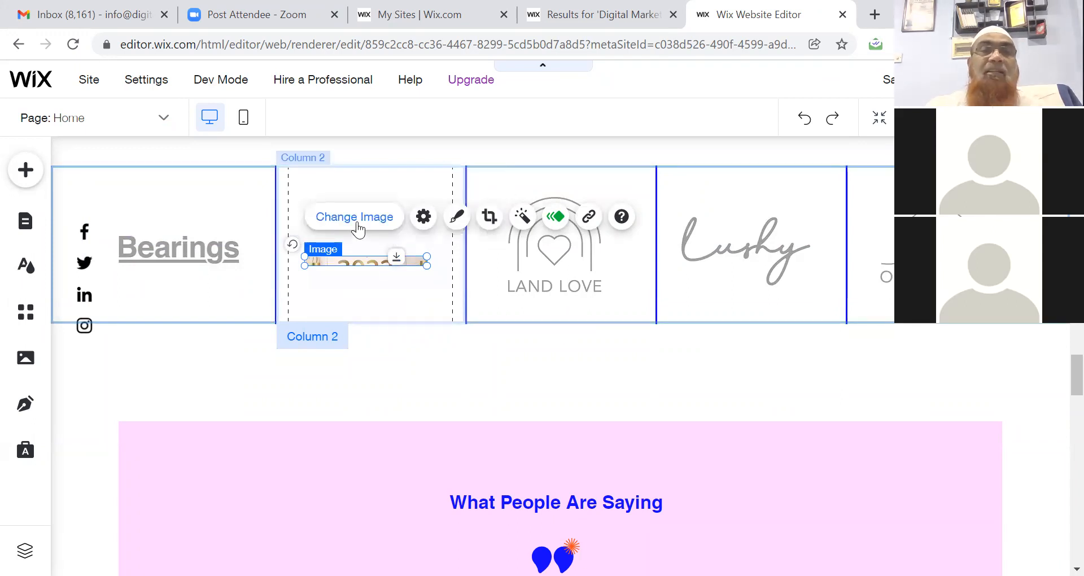
Re-insert New Year Post, then delete the small image from Column 2.
left_click(356, 219)
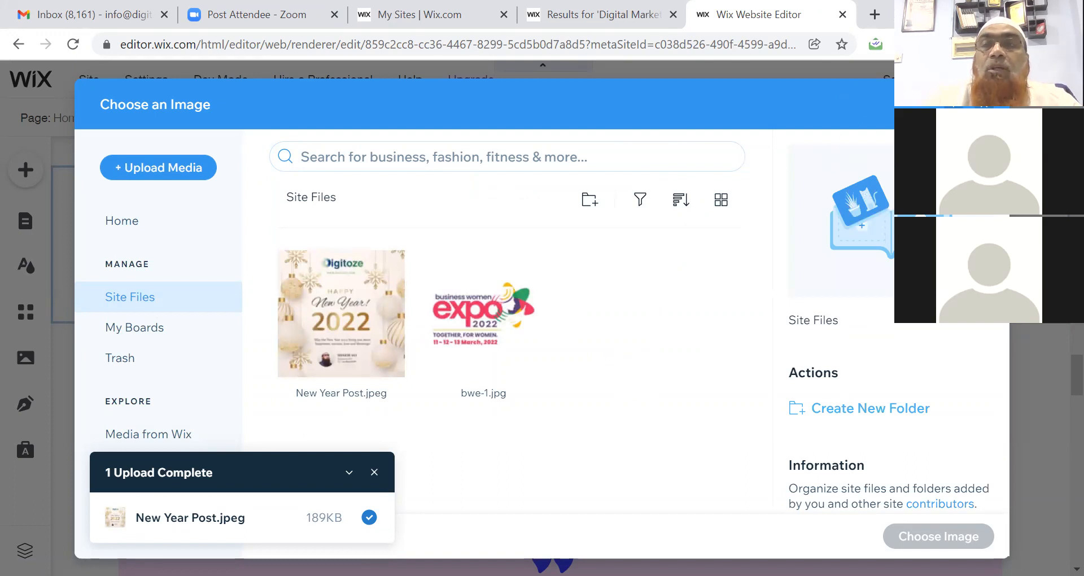
double_click(392, 282)
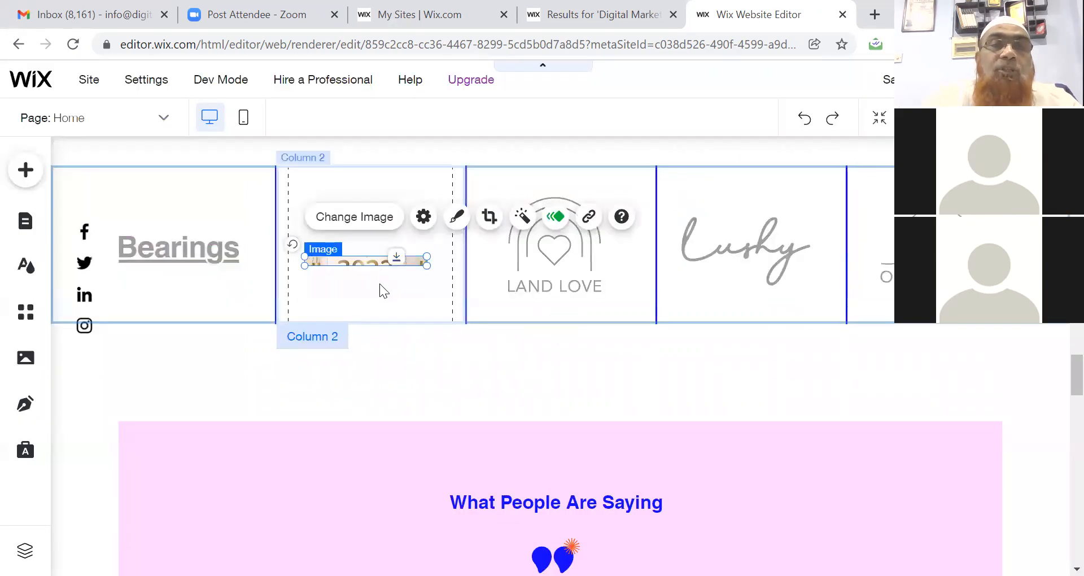
left_click(379, 284)
left_click(370, 261)
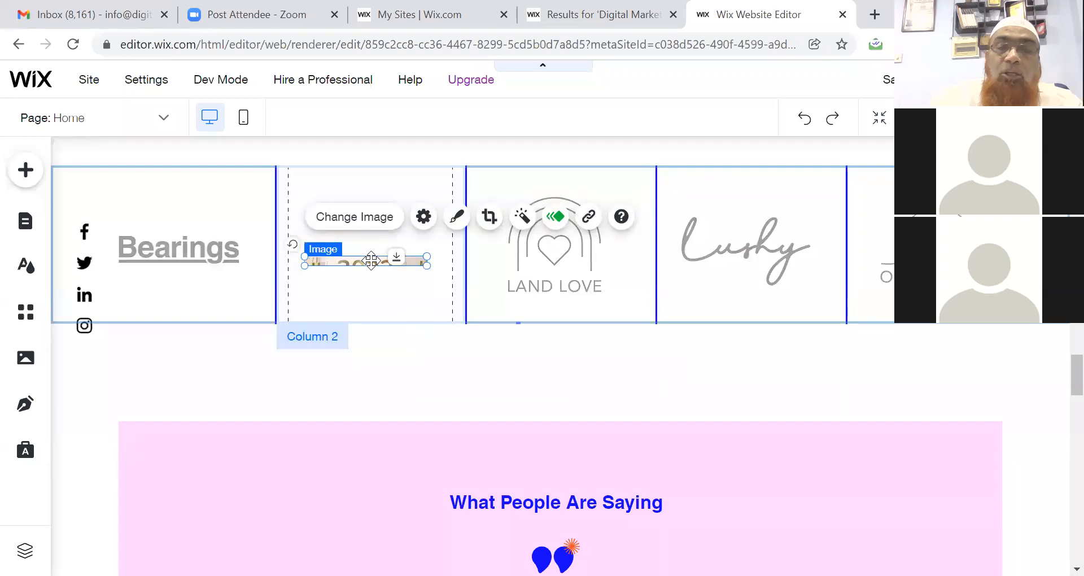
key("Delete")
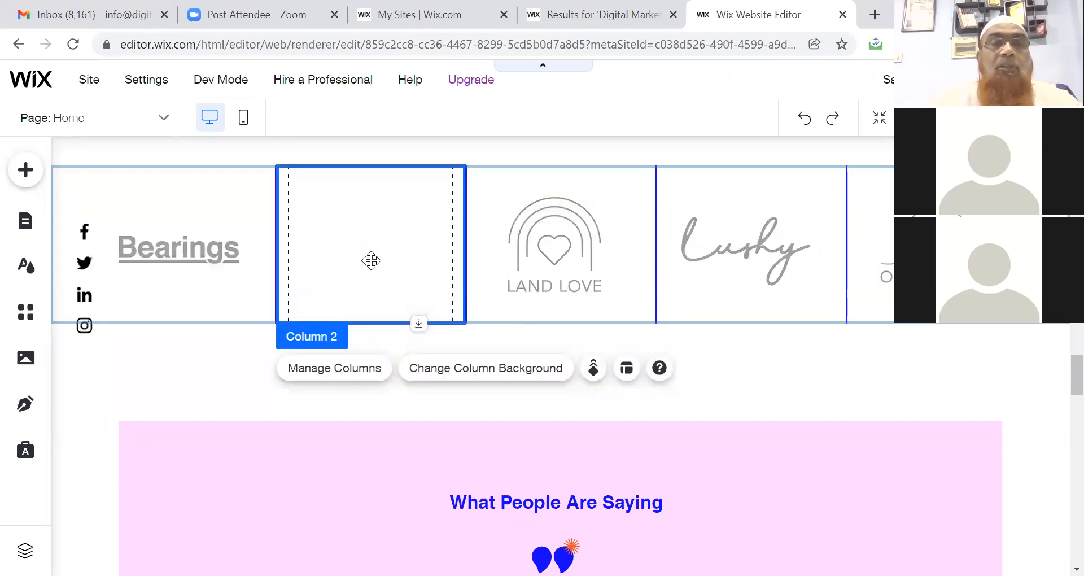
Delete the Happy New Year 2022 image that covers the Bearings, Land Love and Lushy logos.
left_click(25, 357)
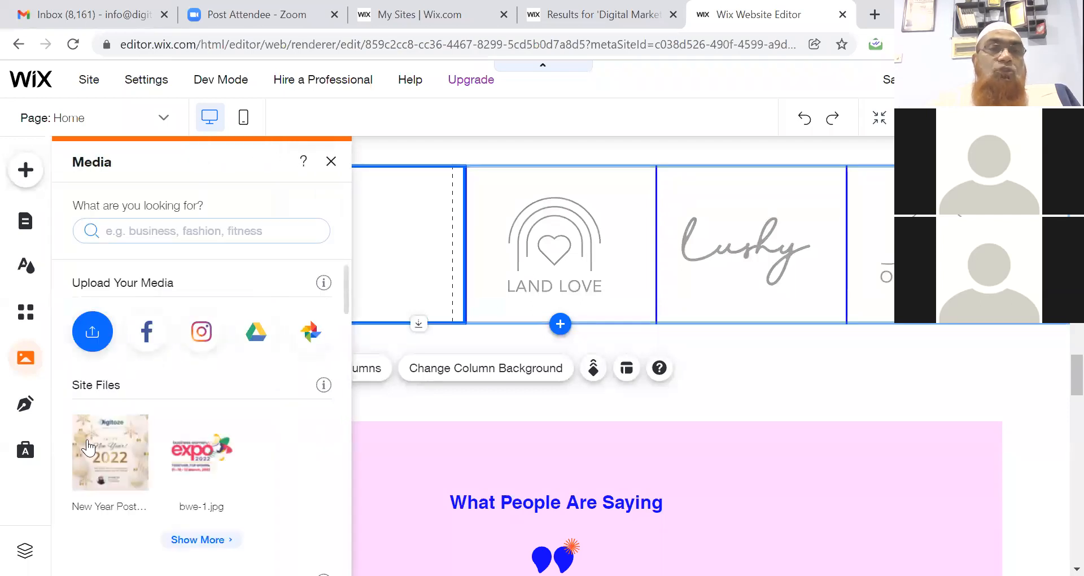
mouse_move(87, 455)
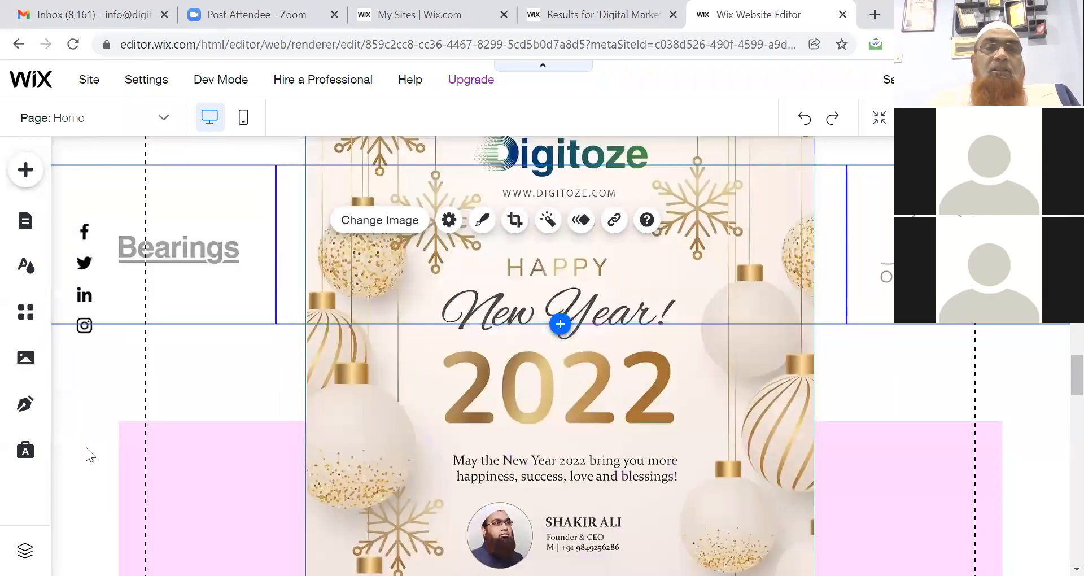
left_click(513, 359)
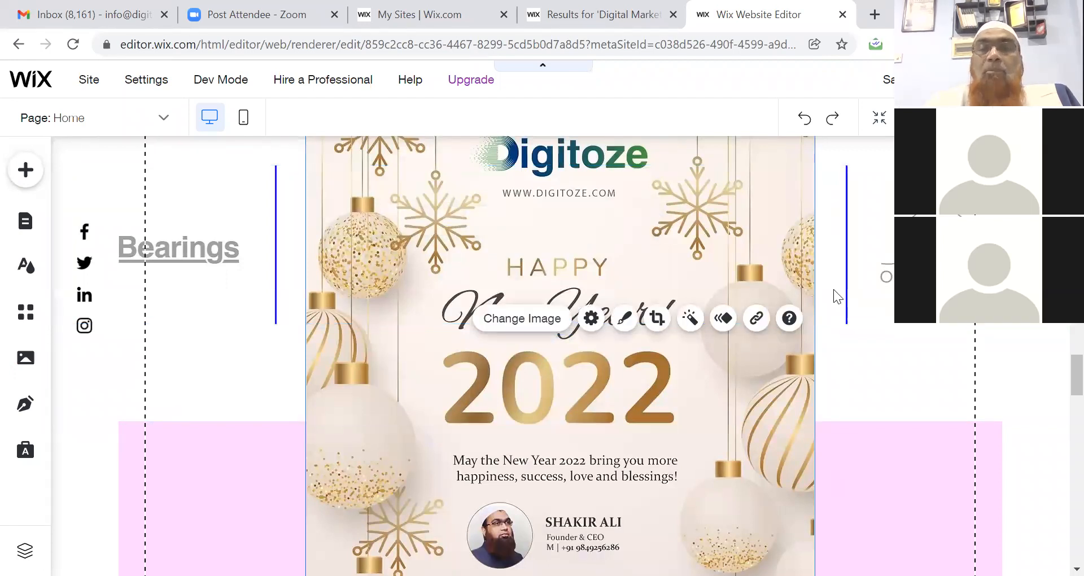
left_click(813, 336)
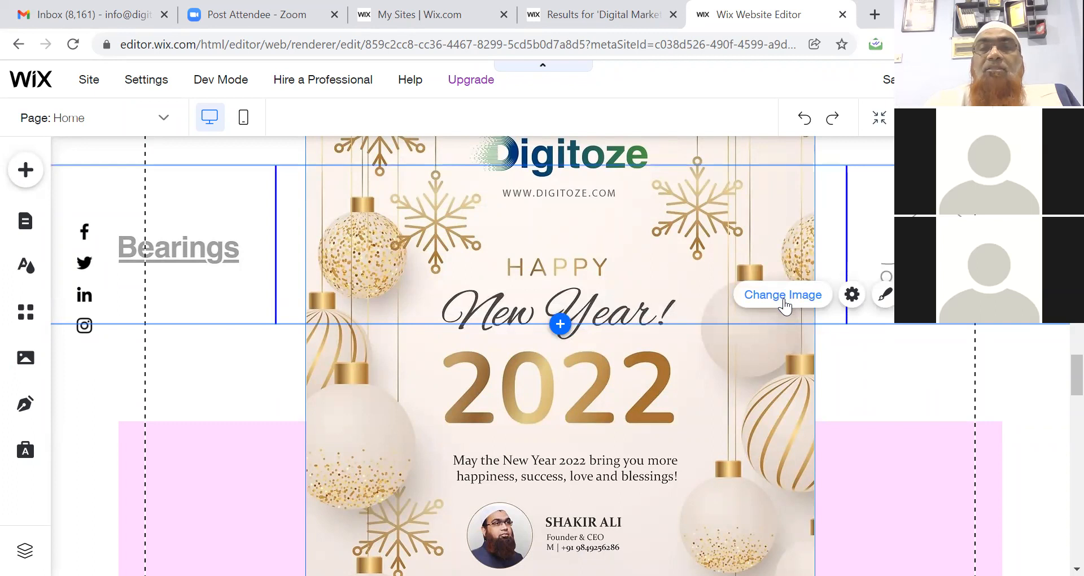
left_click(627, 278)
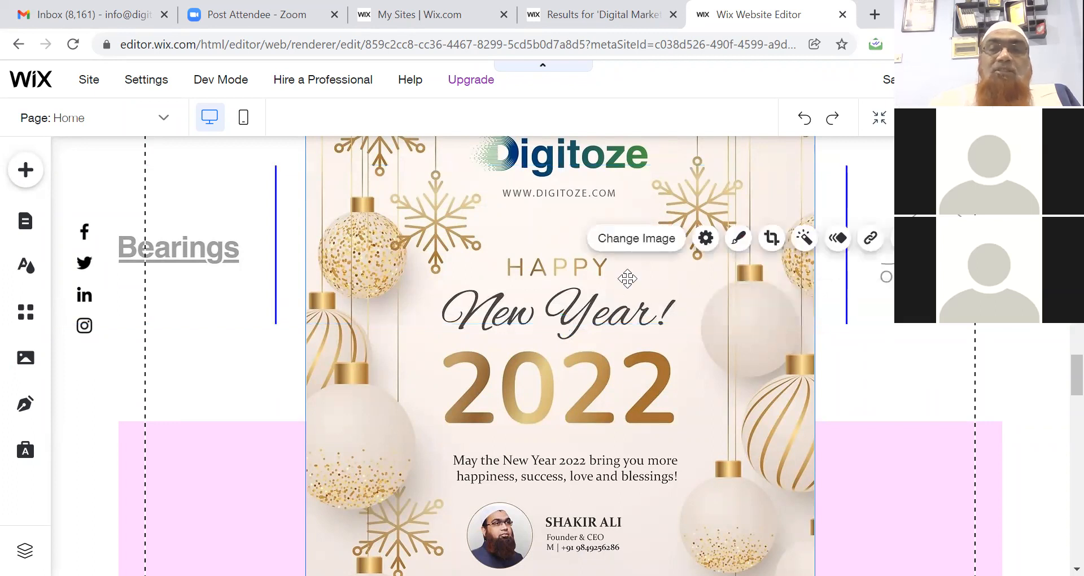
key("Delete")
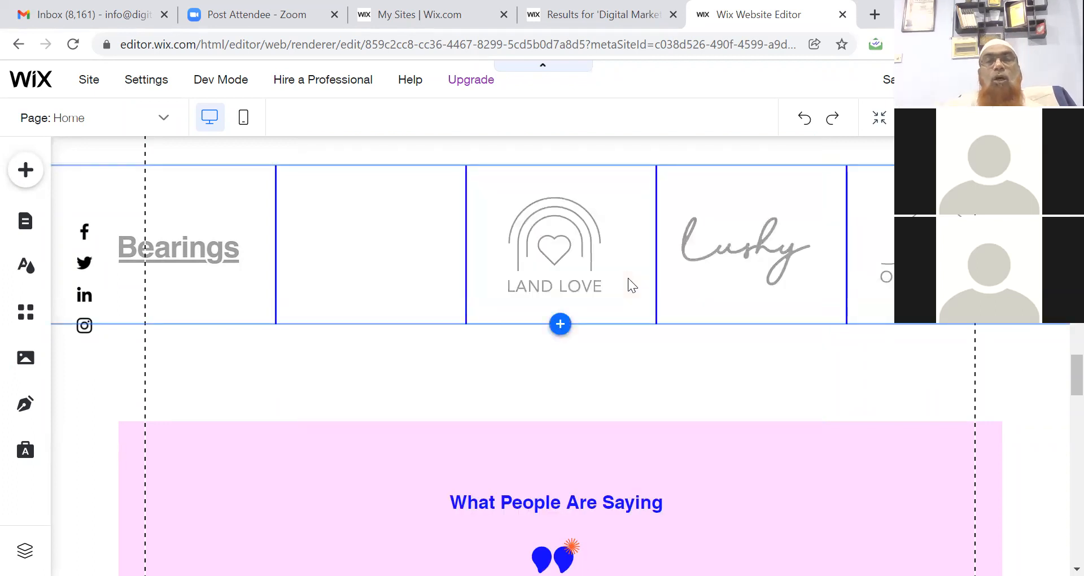
Drag the Land Love logo into column 2, delete the empty Column 3, and preview the site.
left_click(558, 254)
left_click_drag(446, 256, 384, 264)
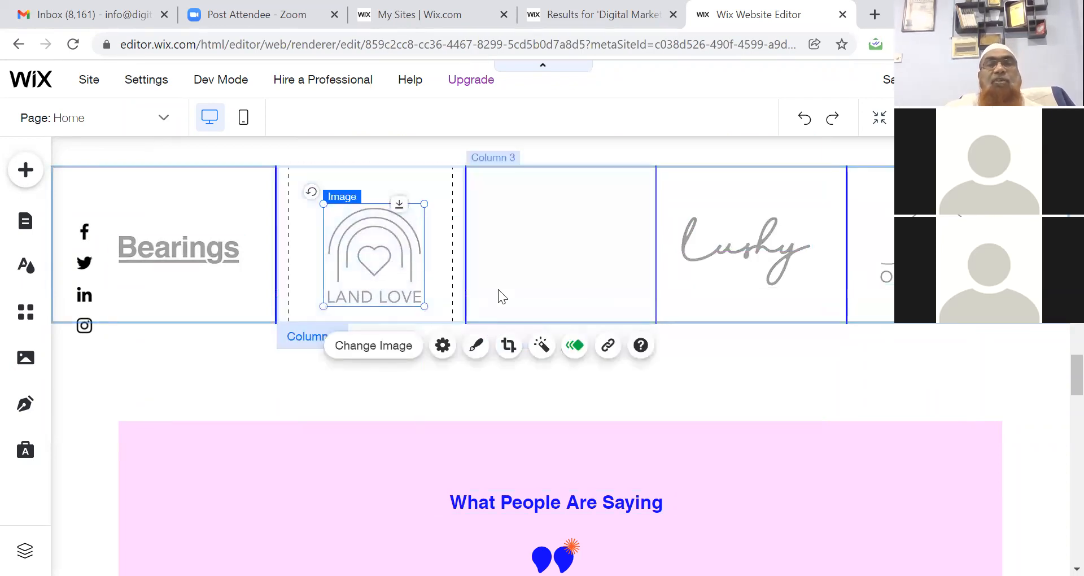
left_click(615, 270)
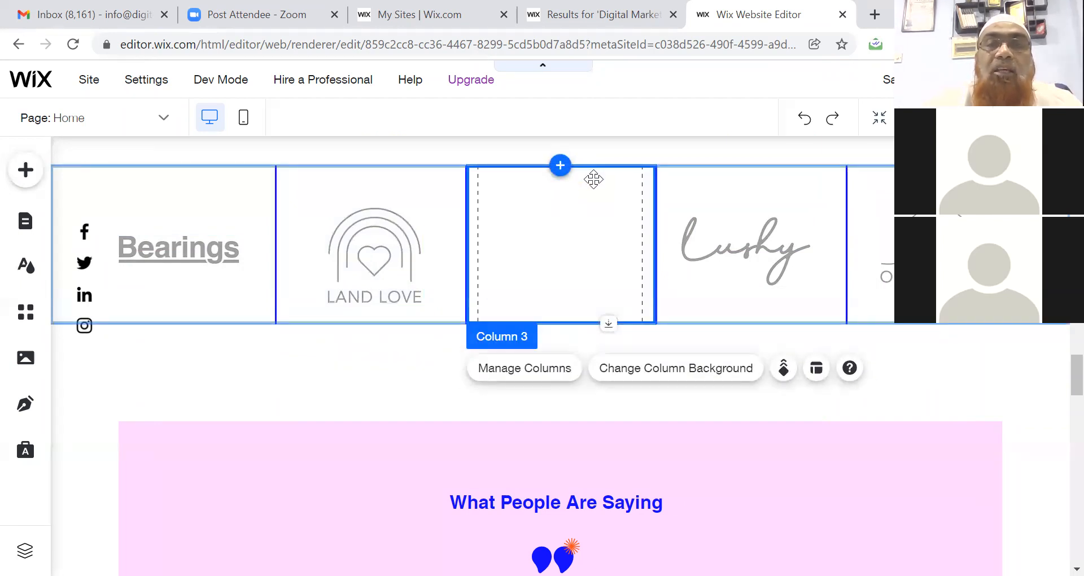
key("Delete")
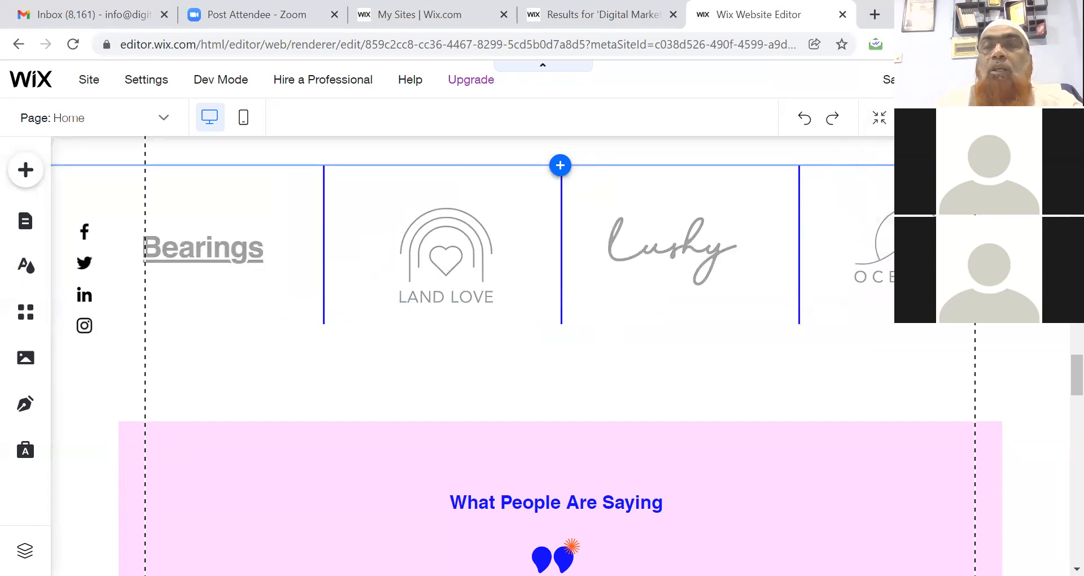
left_click(954, 80)
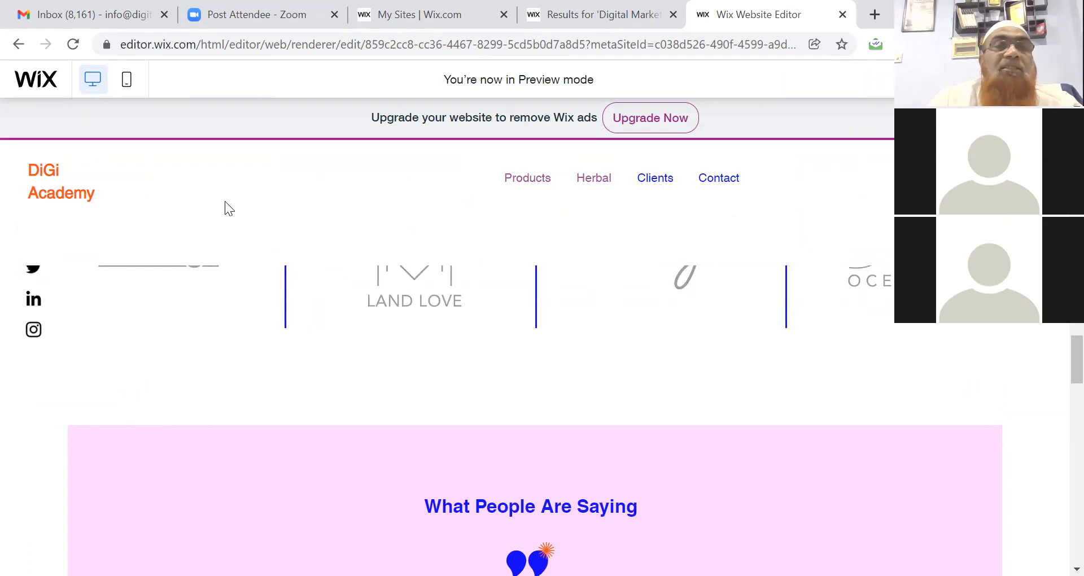
Switch the site preview to the mobile phone layout.
left_click(126, 80)
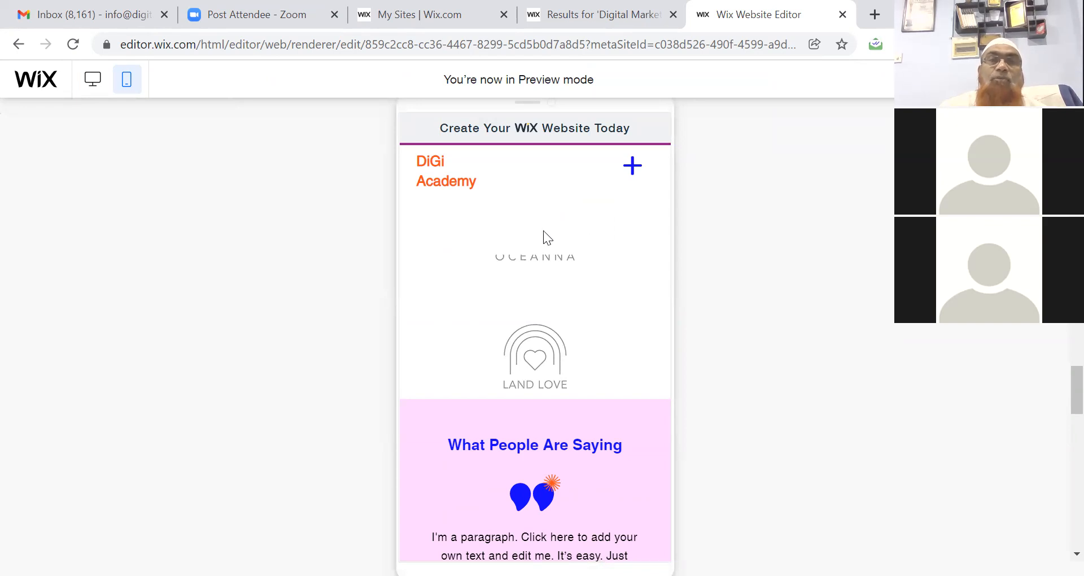
Scroll up and down through the mobile preview to review the stacked page layout.
key("ctrl+a")
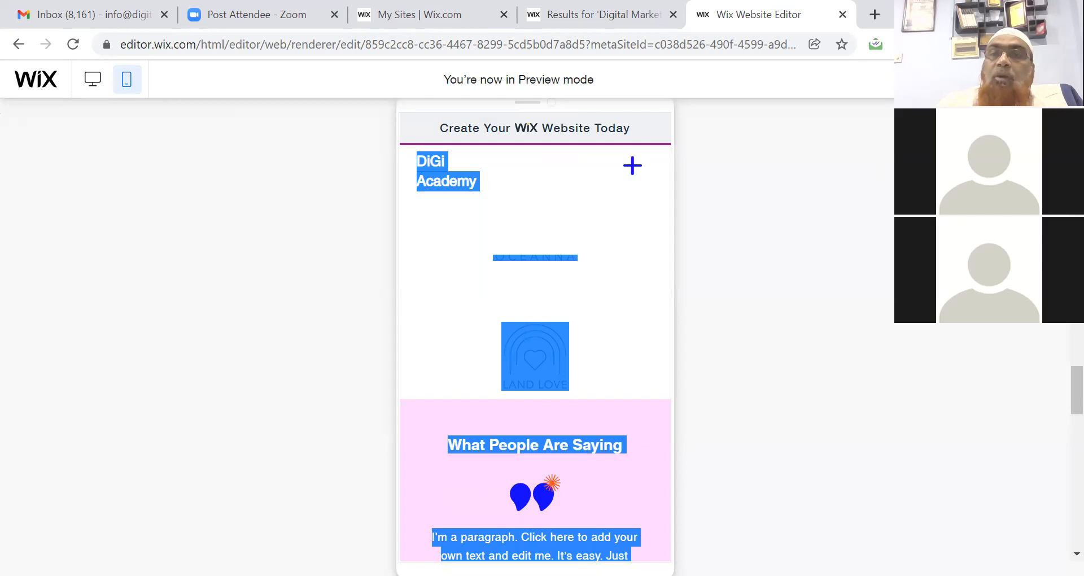
left_click_drag(1076, 402, 1076, 169)
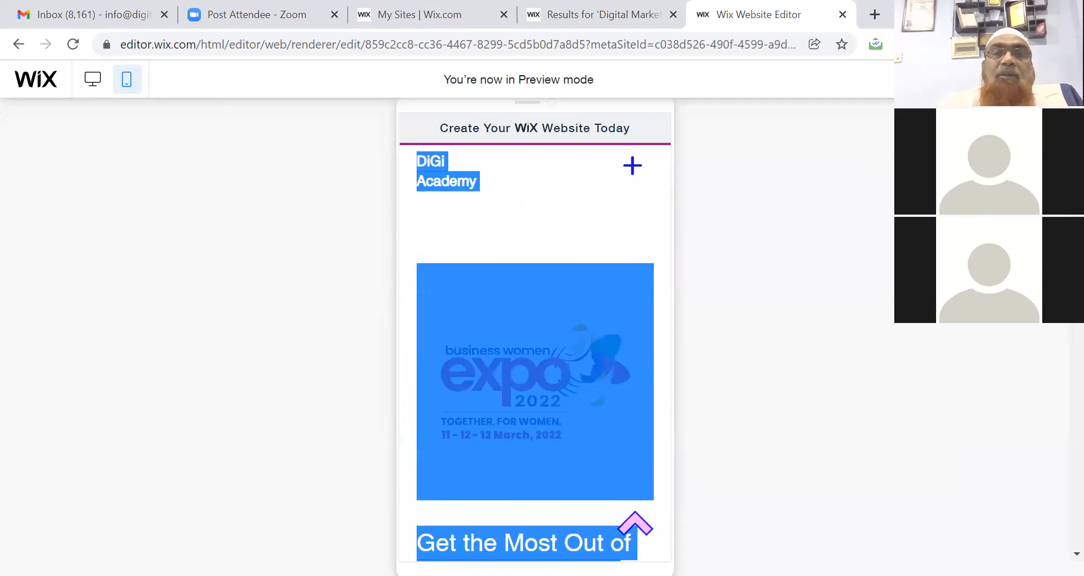
left_click(647, 237)
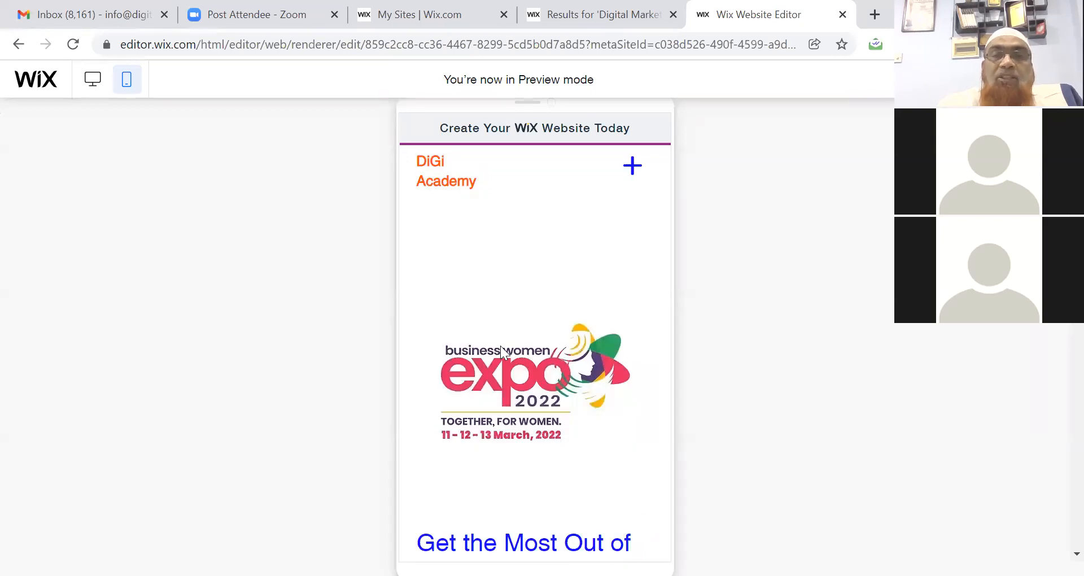
scroll(500, 346, "down", 5)
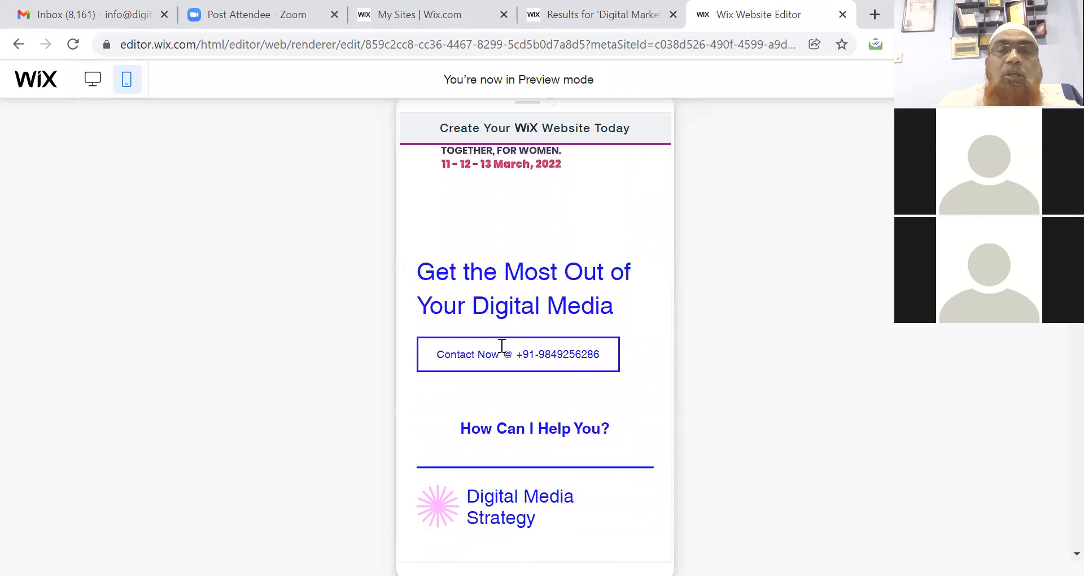
scroll(501, 346, "down", 2)
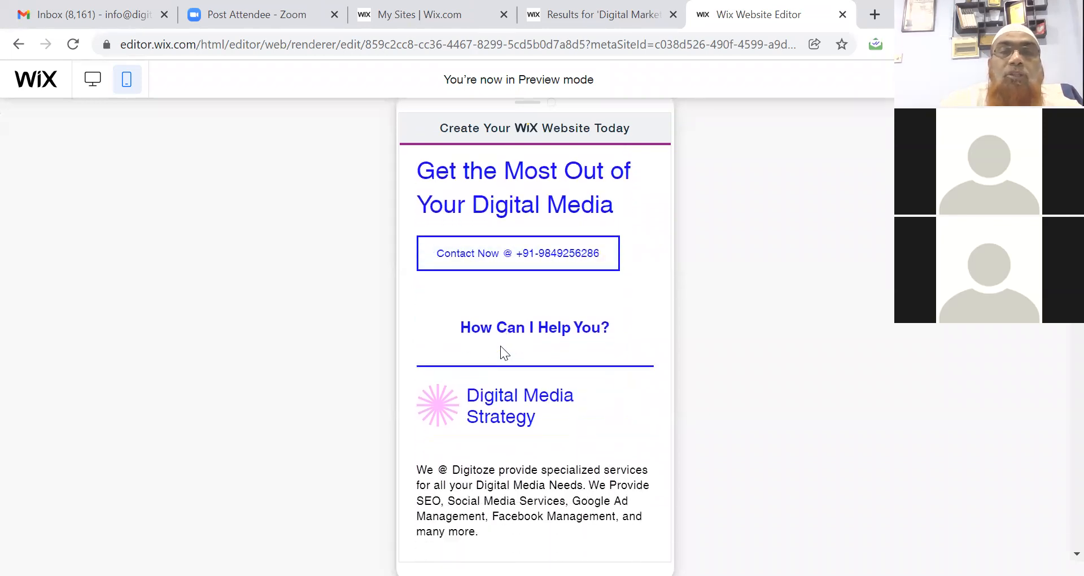
scroll(500, 345, "down", 4)
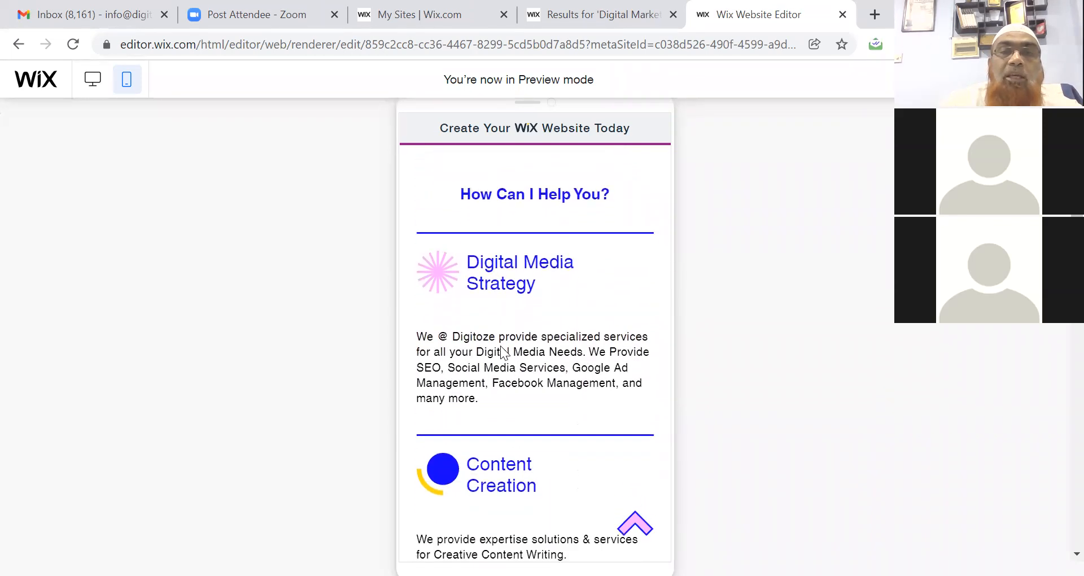
scroll(500, 345, "down", 15)
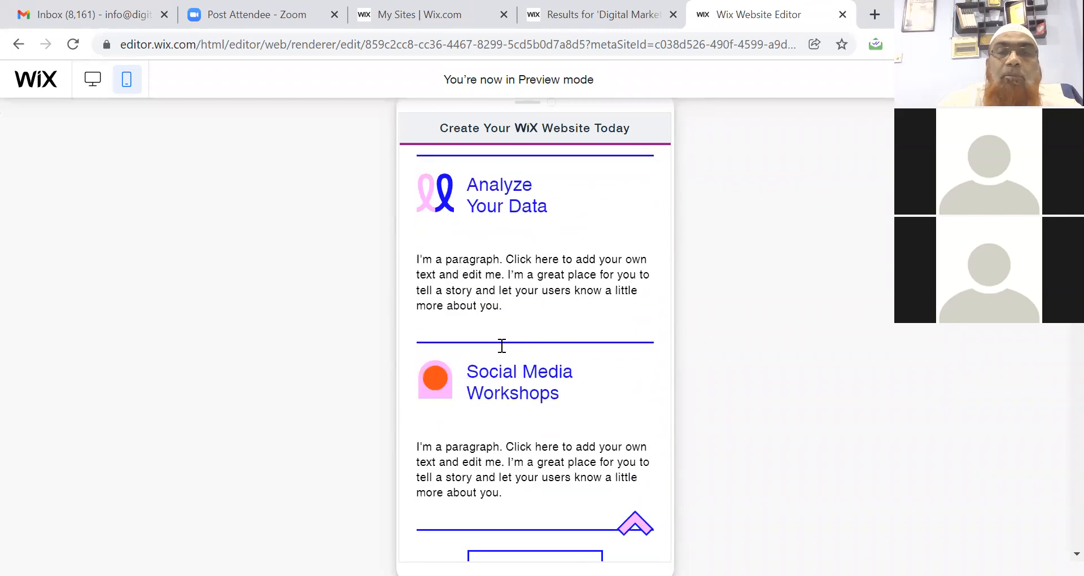
scroll(501, 346, "down", 15)
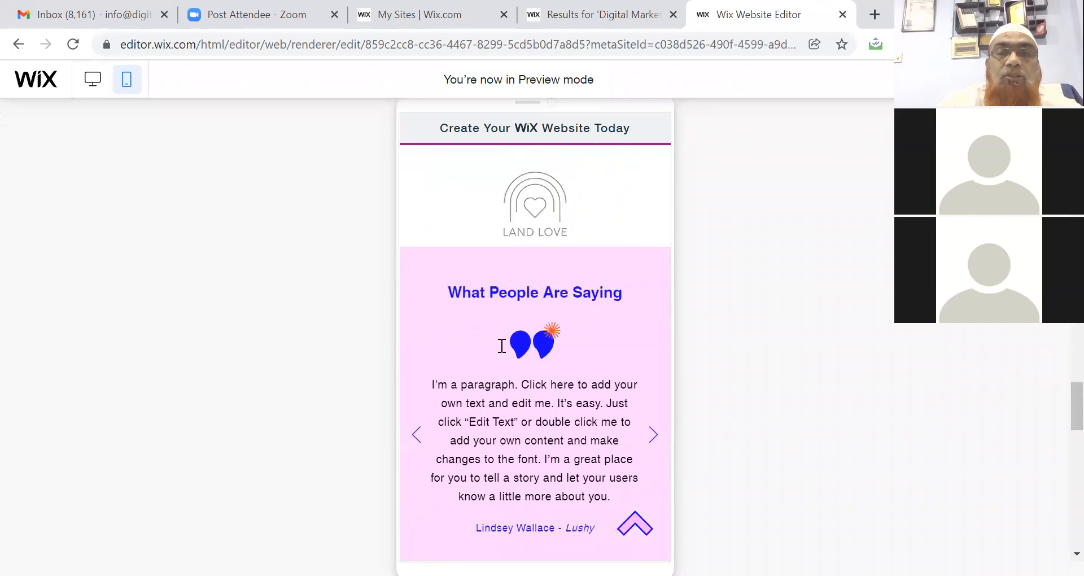
scroll(501, 351, "down", 10)
scroll(502, 352, "up", 3)
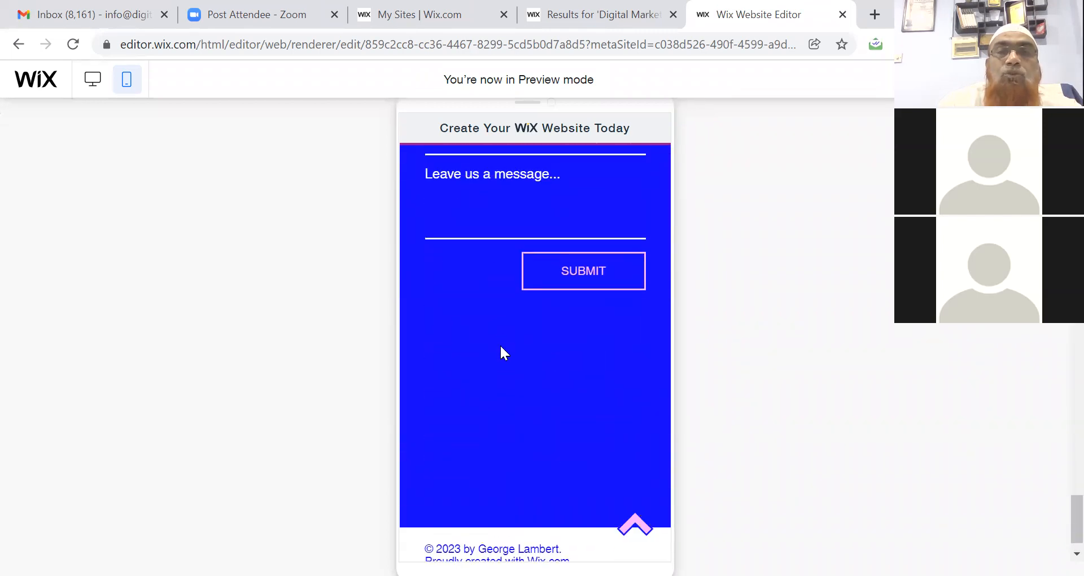
scroll(501, 347, "up", 15)
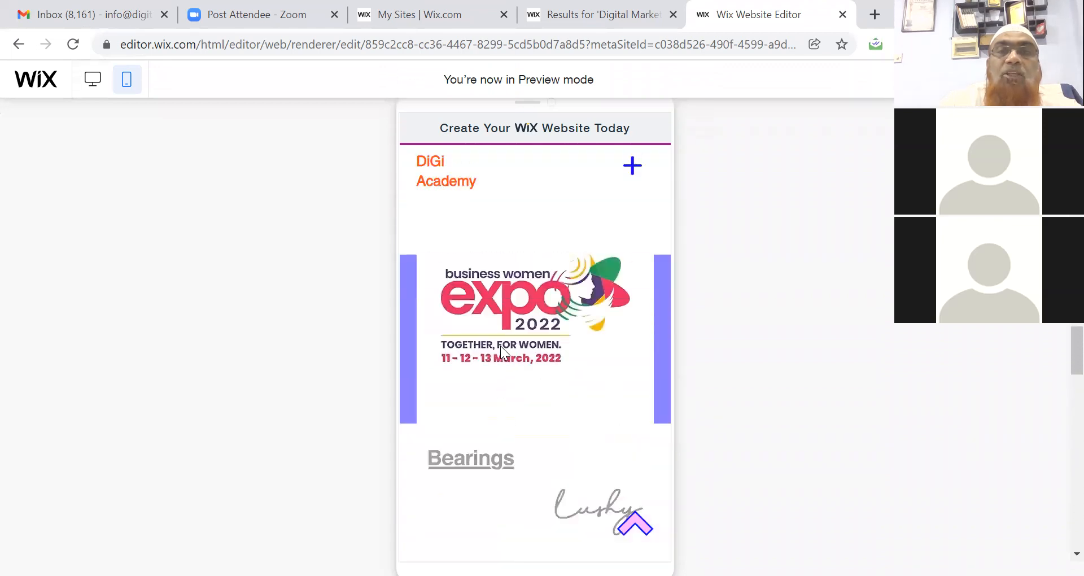
scroll(500, 346, "up", 10)
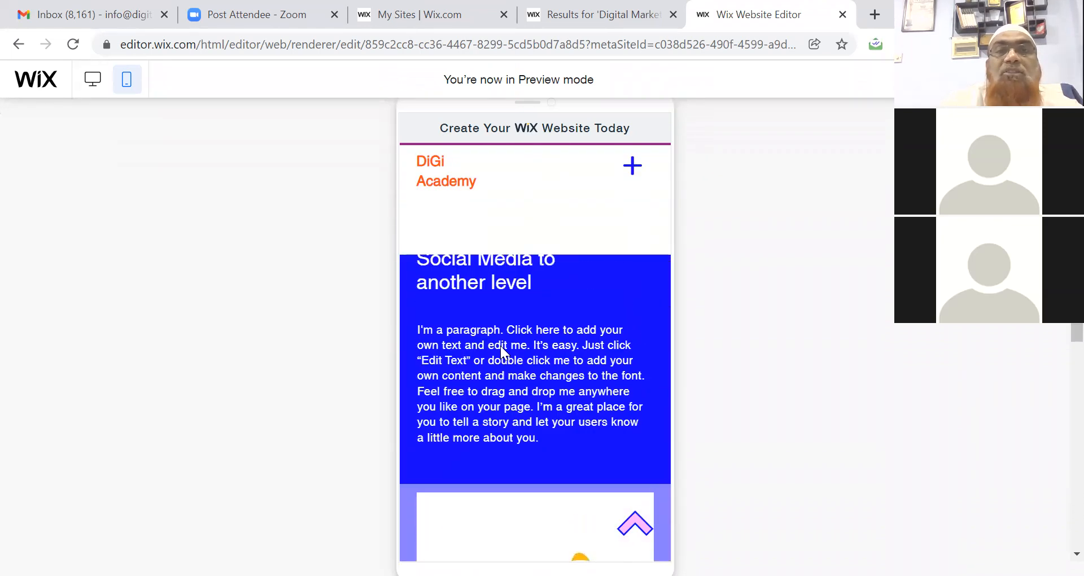
scroll(500, 345, "down", 10)
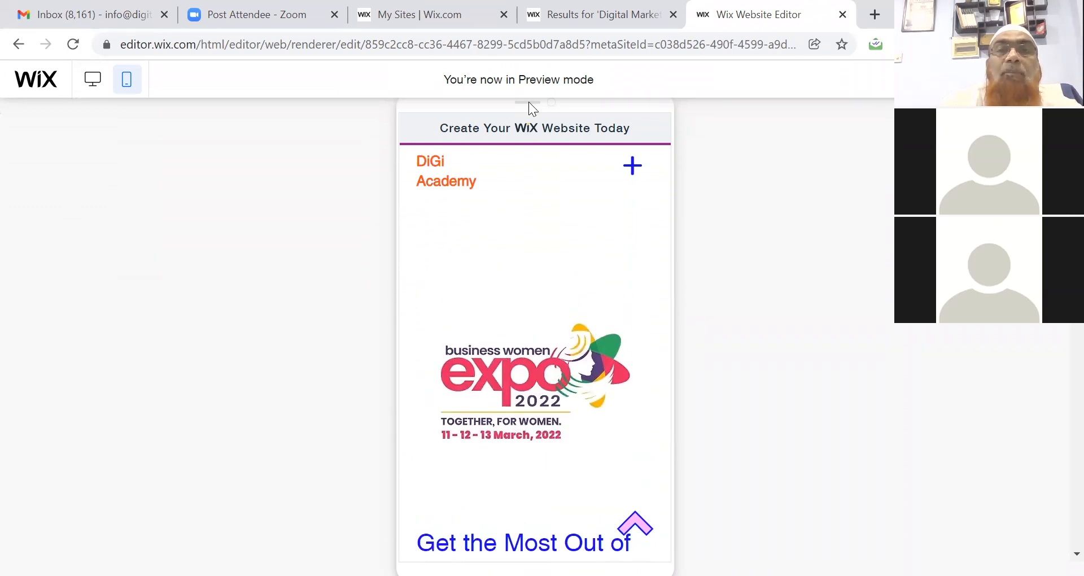
Use the mobile + menu to visit Herbal, then Contact, down to the Stay in Touch form.
left_click(633, 167)
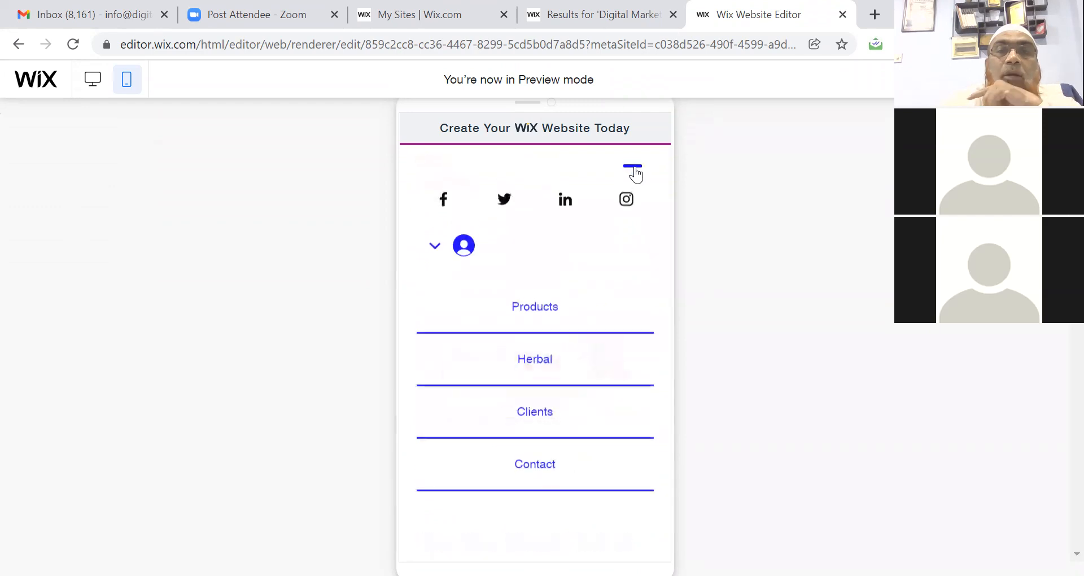
left_click(528, 365)
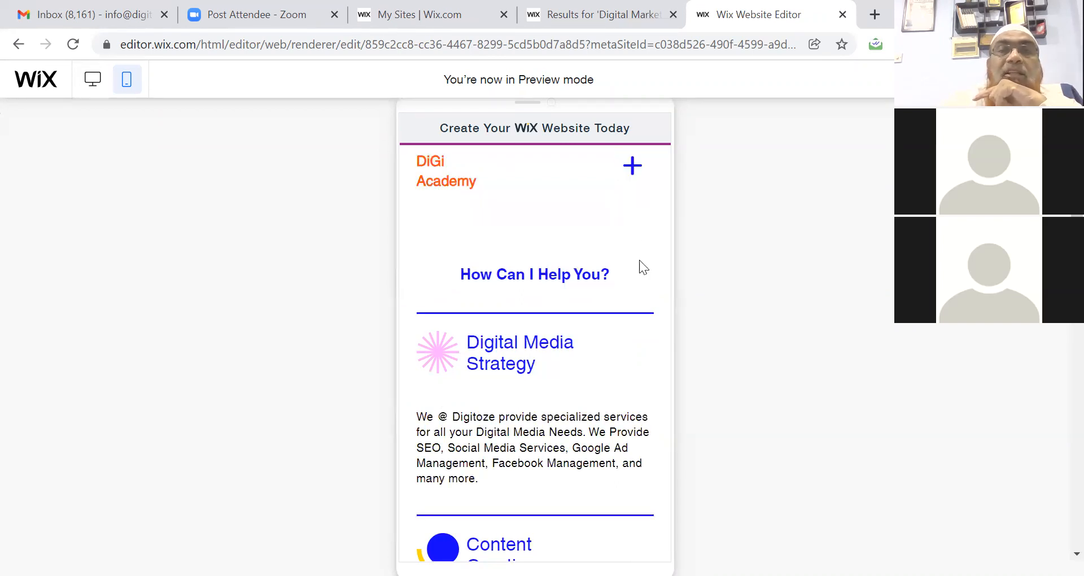
scroll(637, 186, "up", 5)
left_click(633, 166)
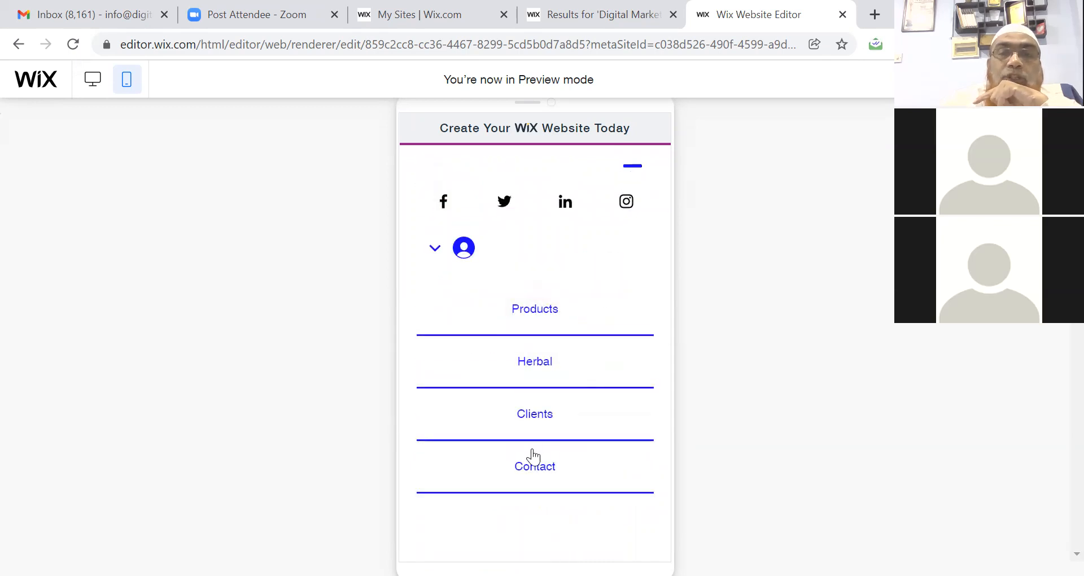
left_click(533, 458)
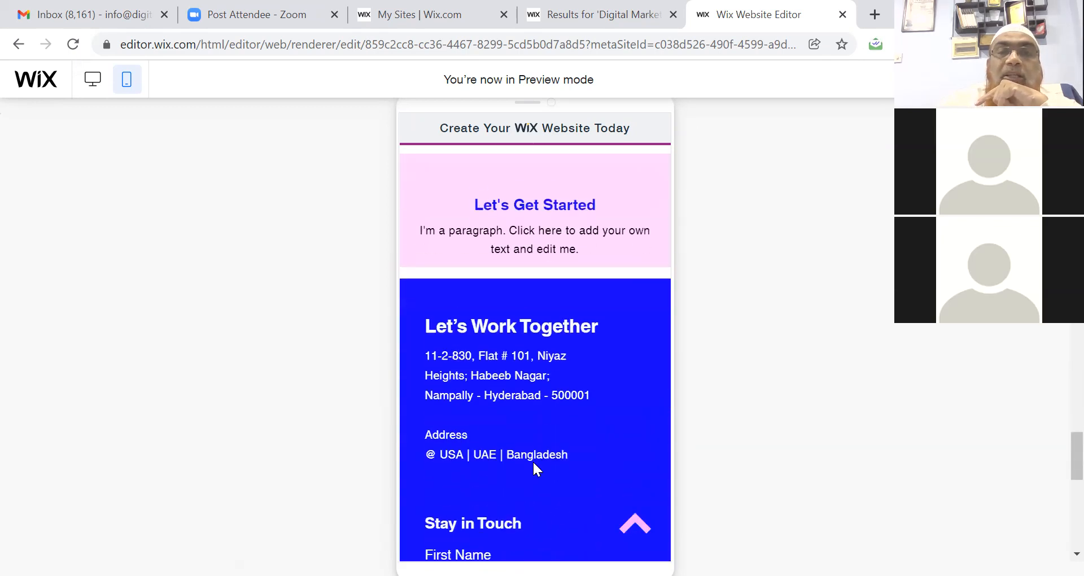
scroll(534, 463, "down", 5)
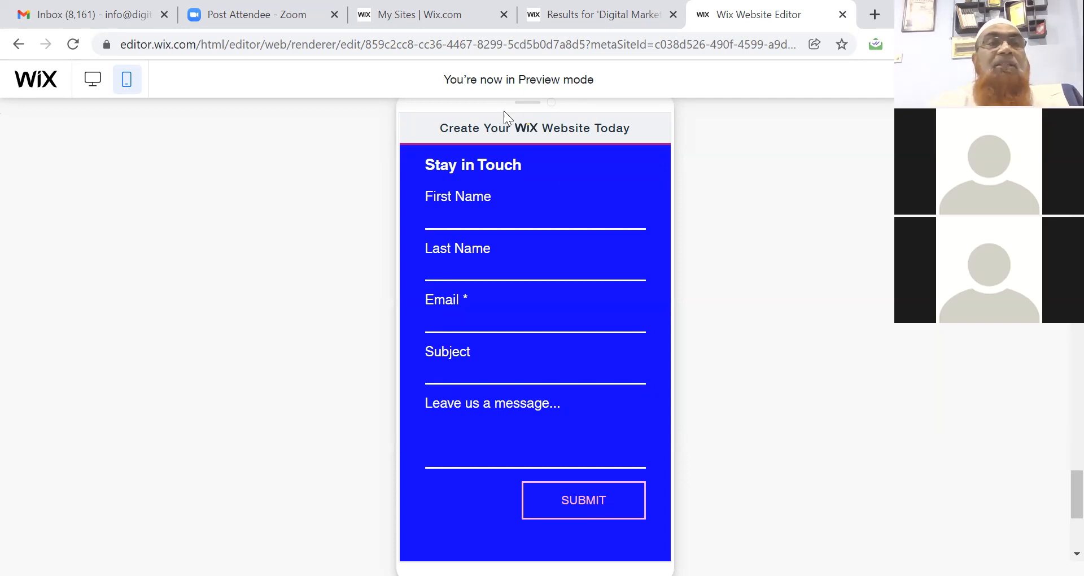
Switch back to desktop preview and scroll up to the 'Get the Most Out of Your Digital Media' hero.
left_click(92, 78)
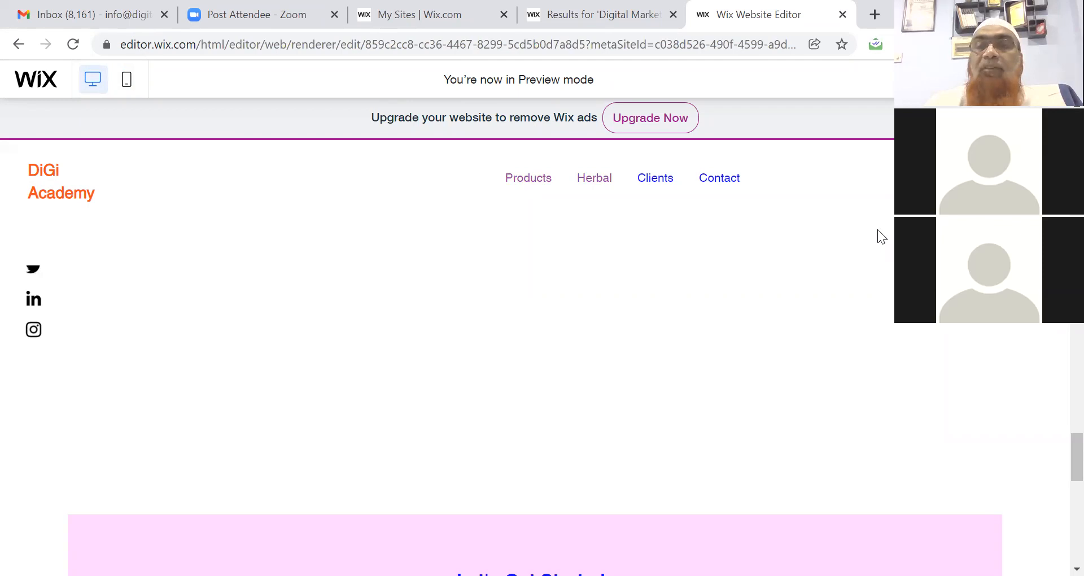
left_click_drag(1075, 449, 1076, 209)
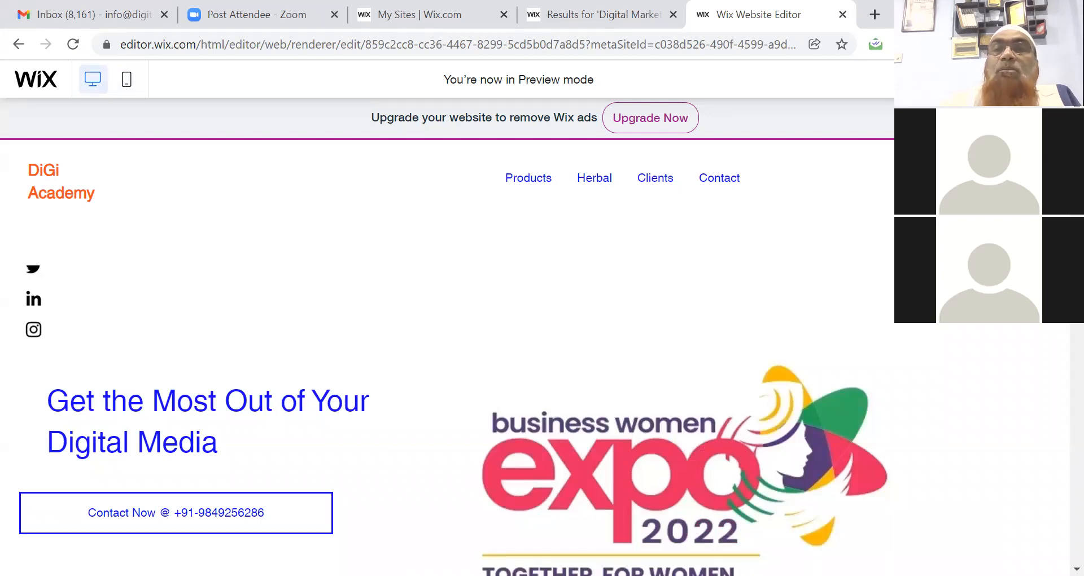
Back in the editor, rotate the business women expo hero image to 354°.
left_click(1028, 80)
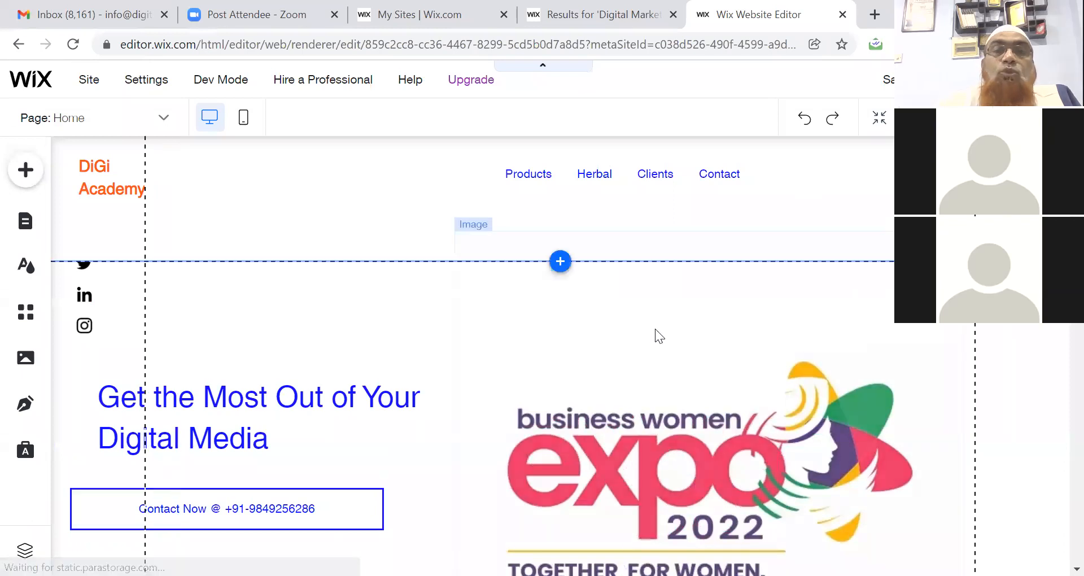
left_click(619, 296)
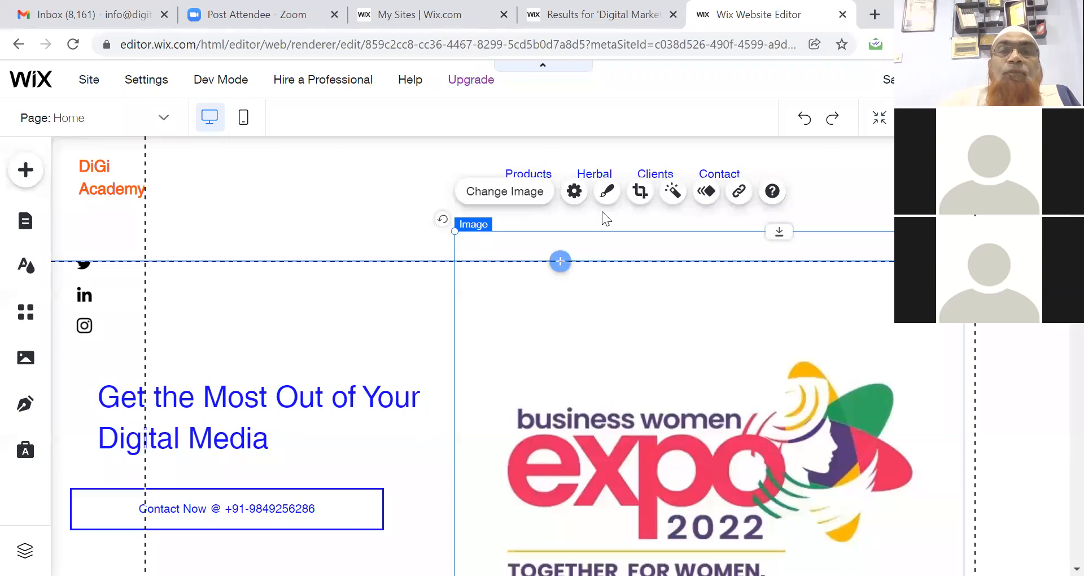
left_click(607, 195)
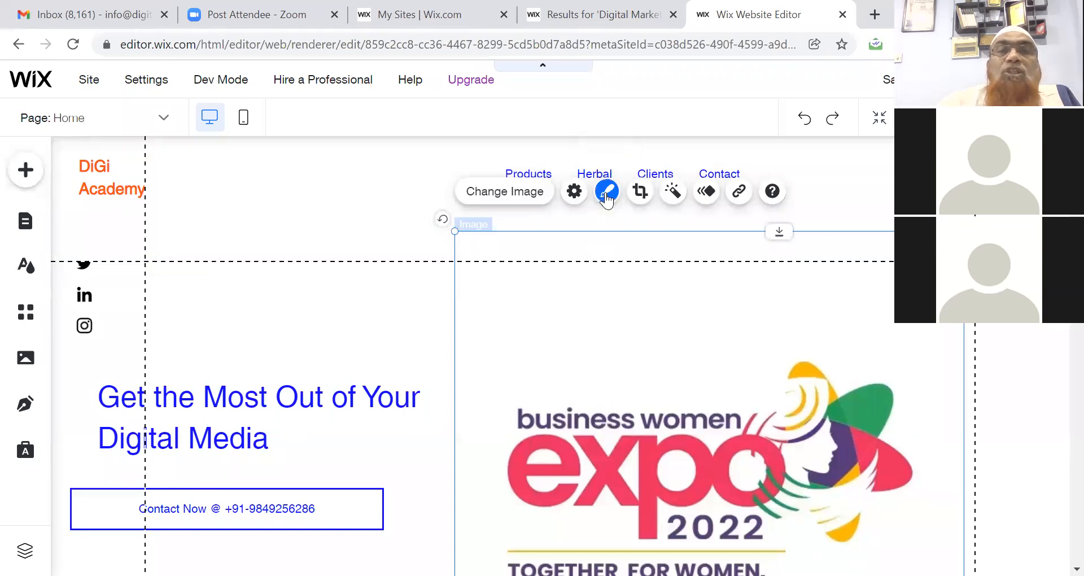
left_click(576, 194)
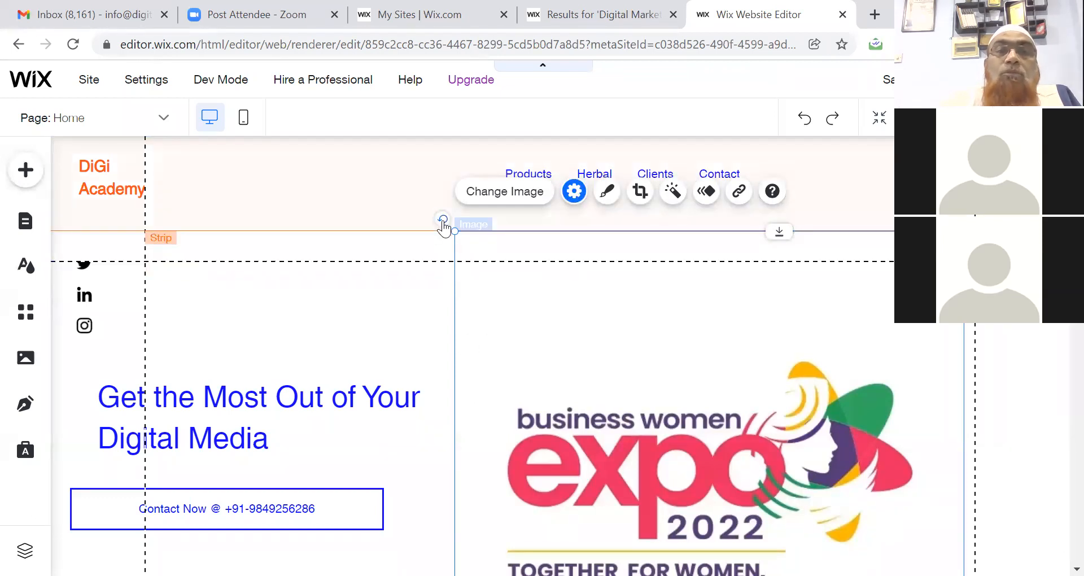
left_click_drag(442, 222, 438, 435)
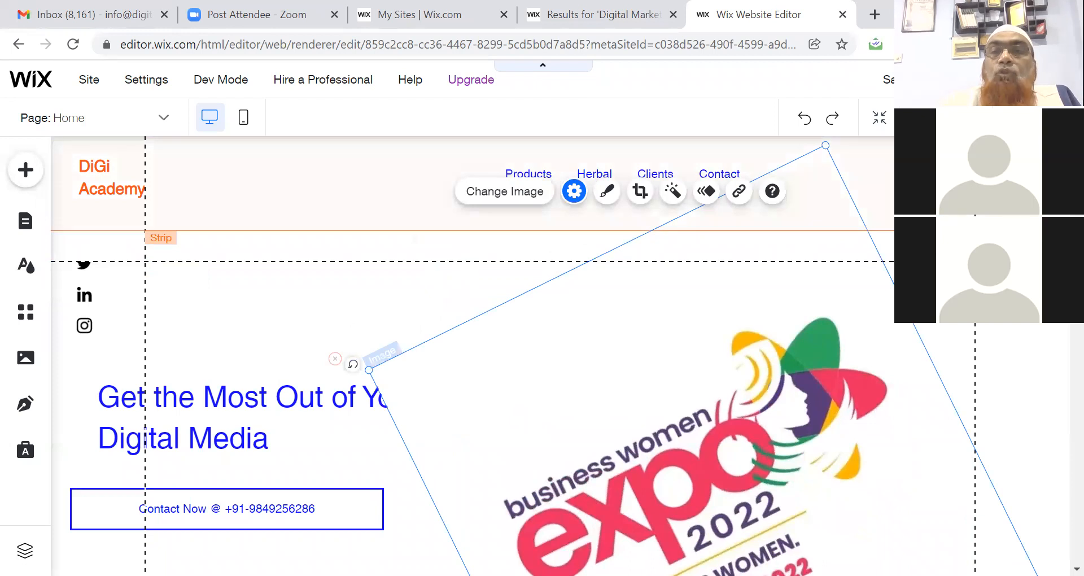
Select the header and hero strips, then scroll down to the 'How Can I Help You?' section.
left_click(960, 198)
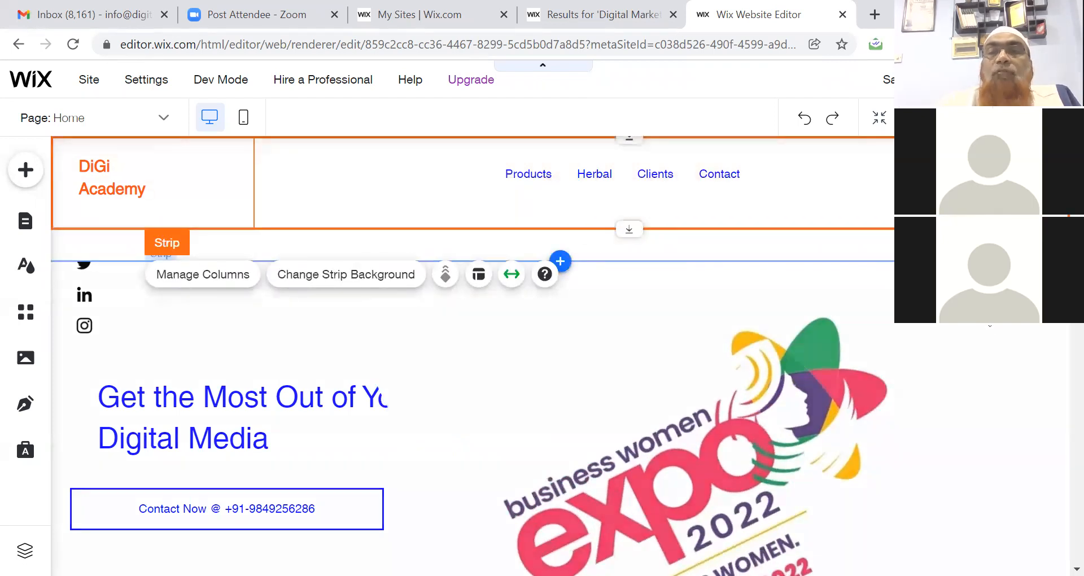
left_click(993, 339)
scroll(559, 355, "down", 7)
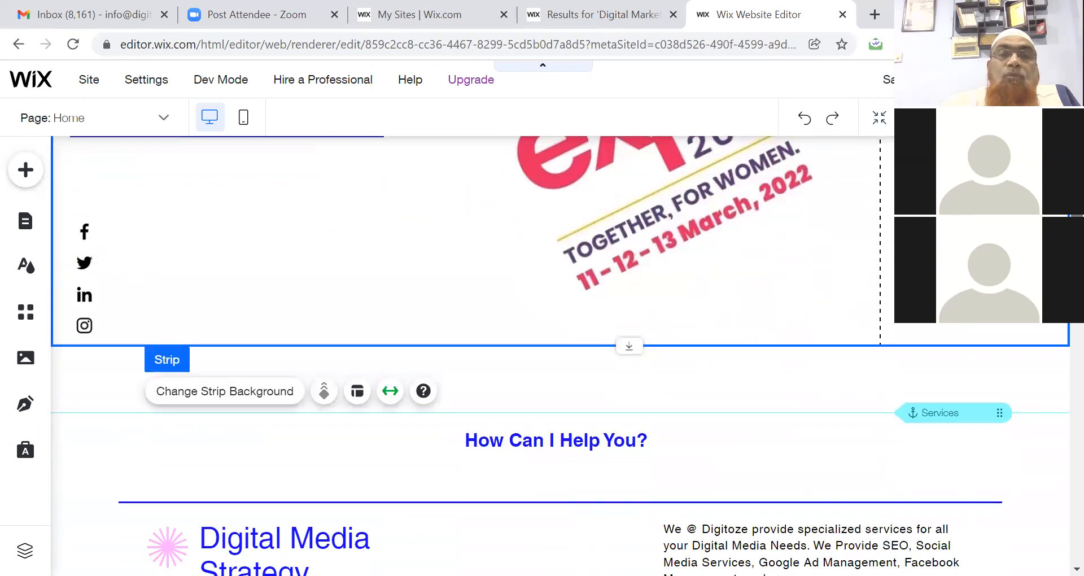
scroll(559, 355, "down", 3)
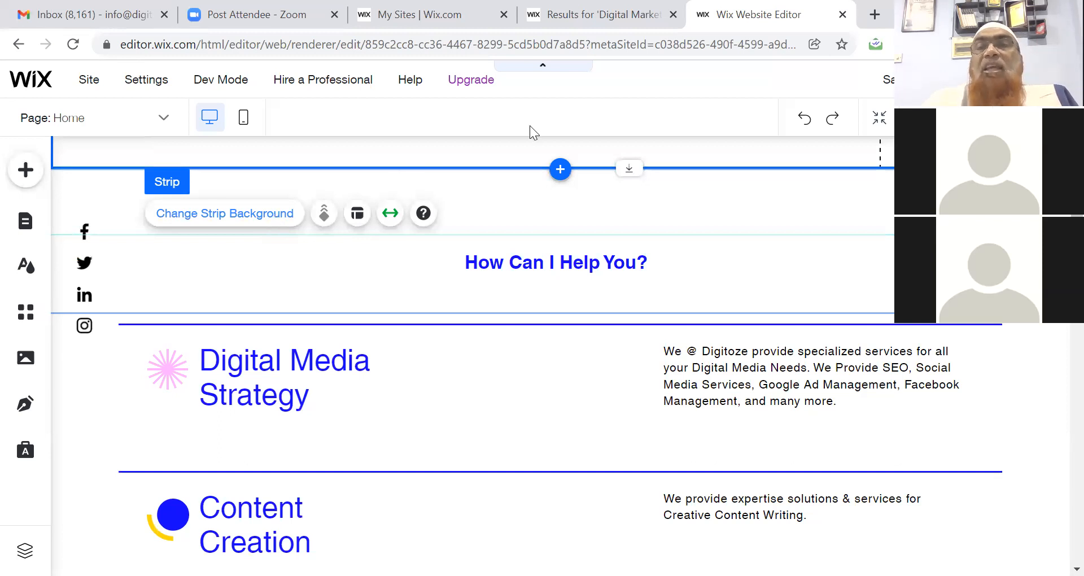
Save the site with its free address ending in DigiAcademy, publish it, and open the live site.
left_click(898, 80)
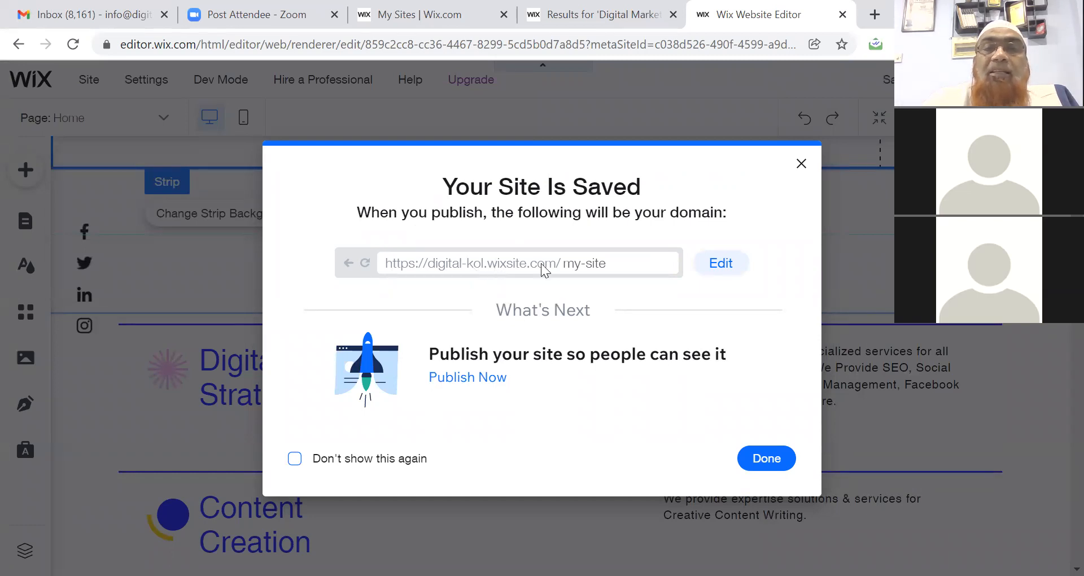
left_click(722, 264)
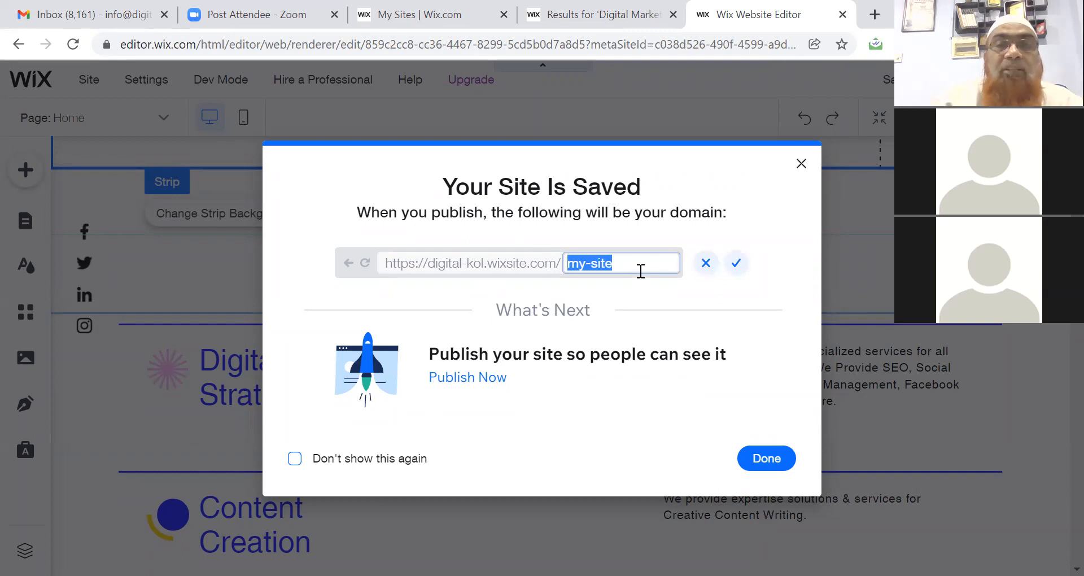
type("Dig")
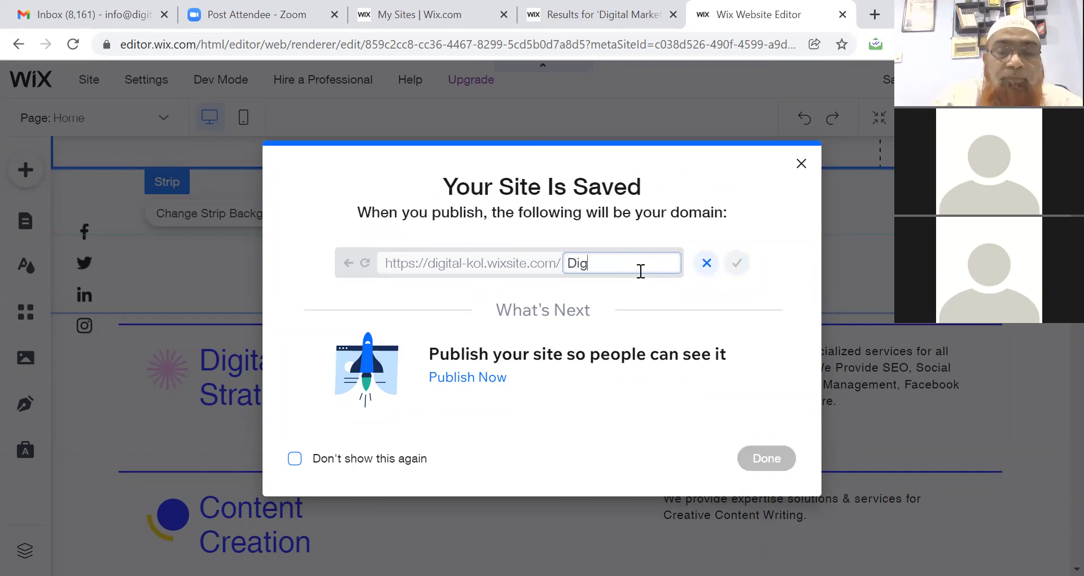
type("iAcademy")
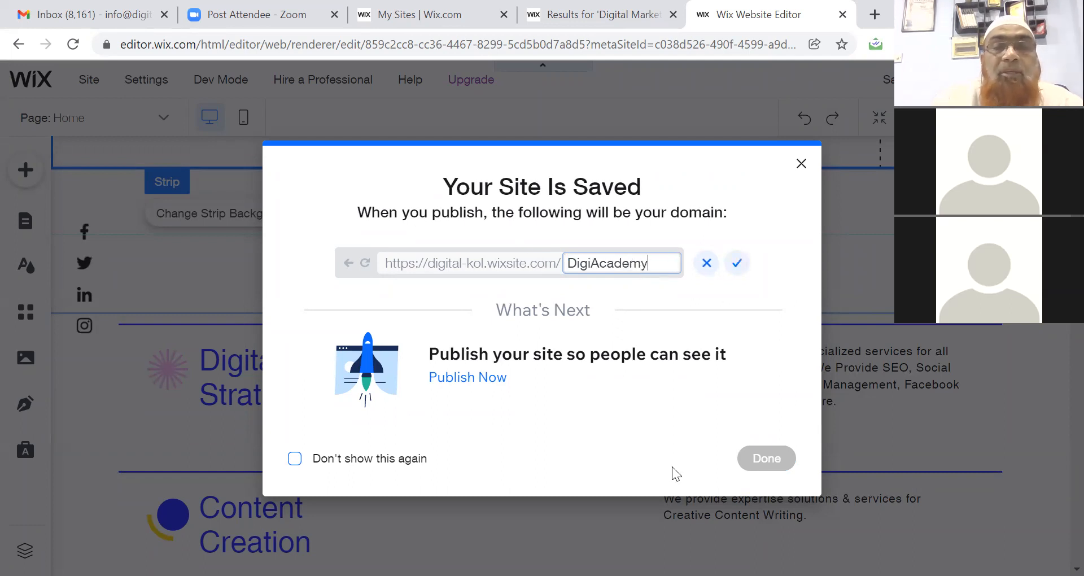
left_click(738, 264)
left_click(771, 460)
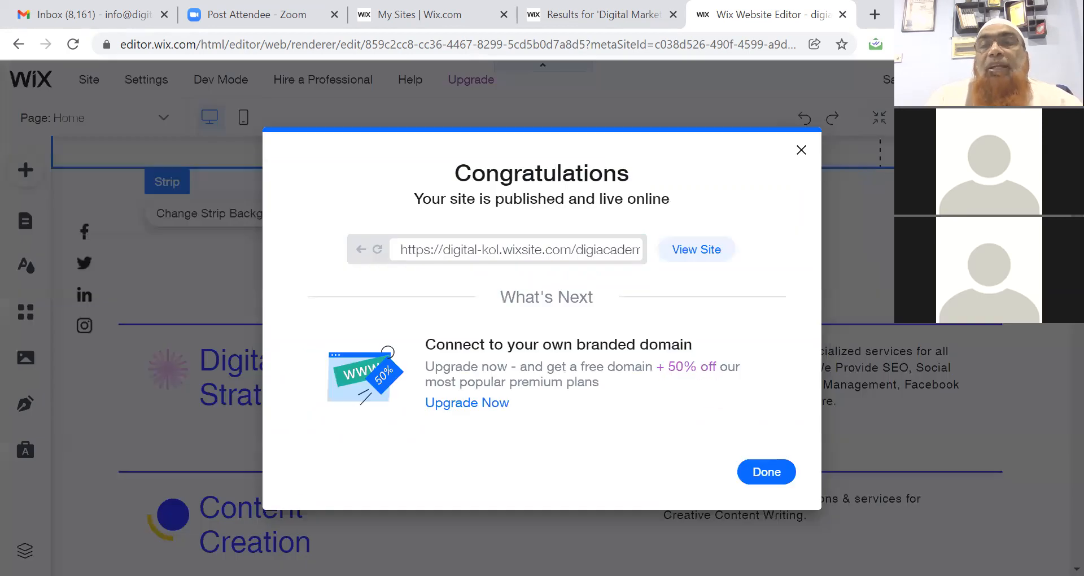
left_click(682, 255)
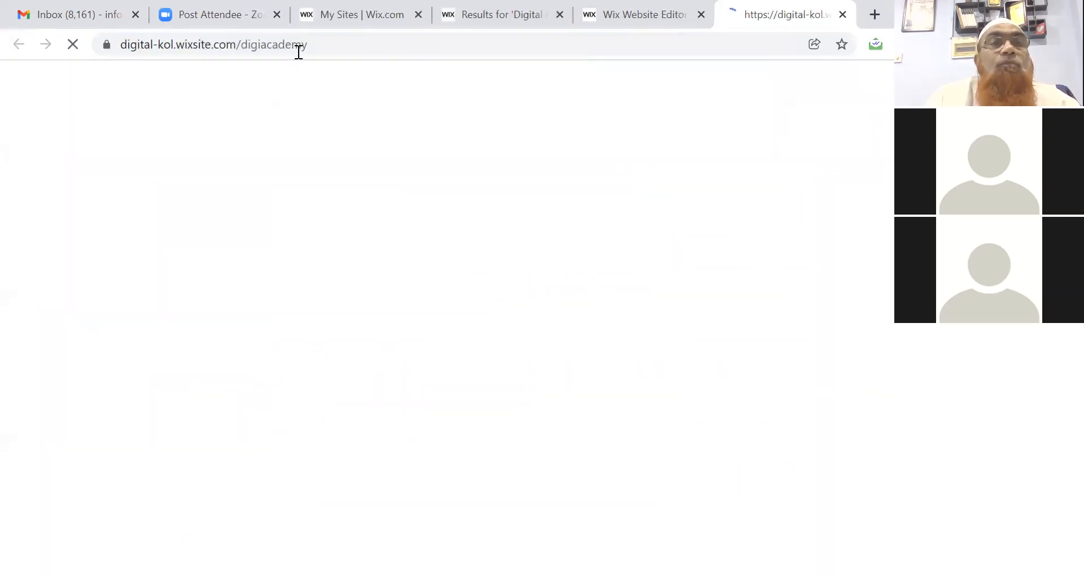
Test the live site's Products, Herbal and Contact menu links.
left_click(324, 44)
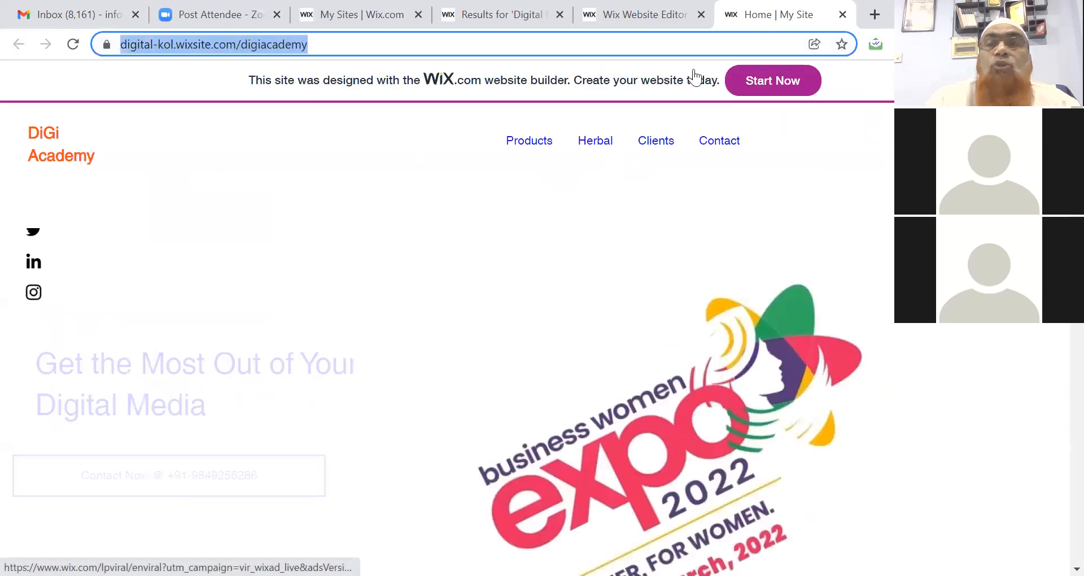
mouse_move(1076, 104)
left_mouse_down()
mouse_move(1076, 274)
mouse_move(1077, 106)
left_mouse_up()
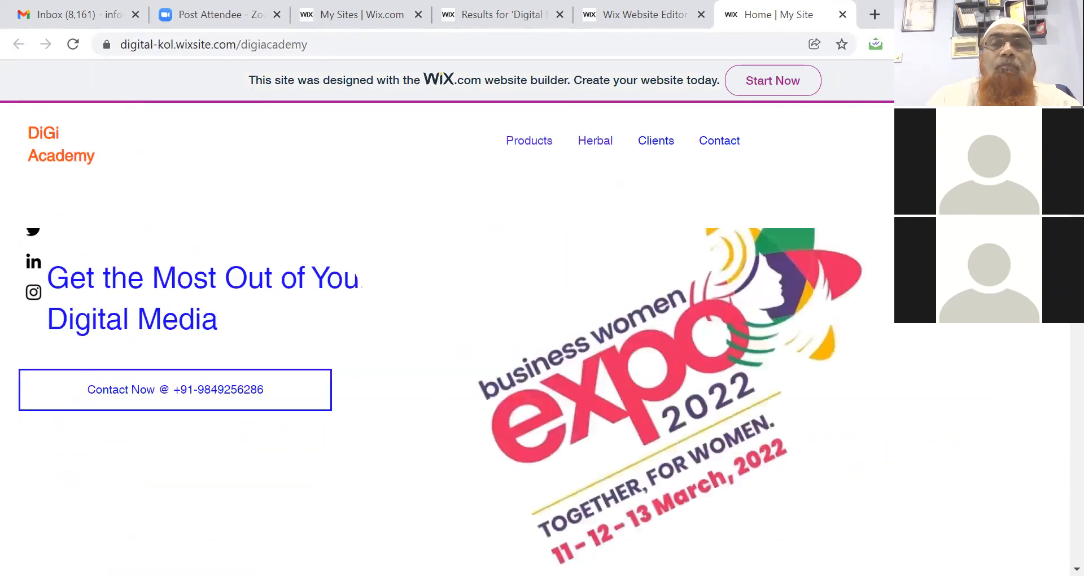
left_click(531, 145)
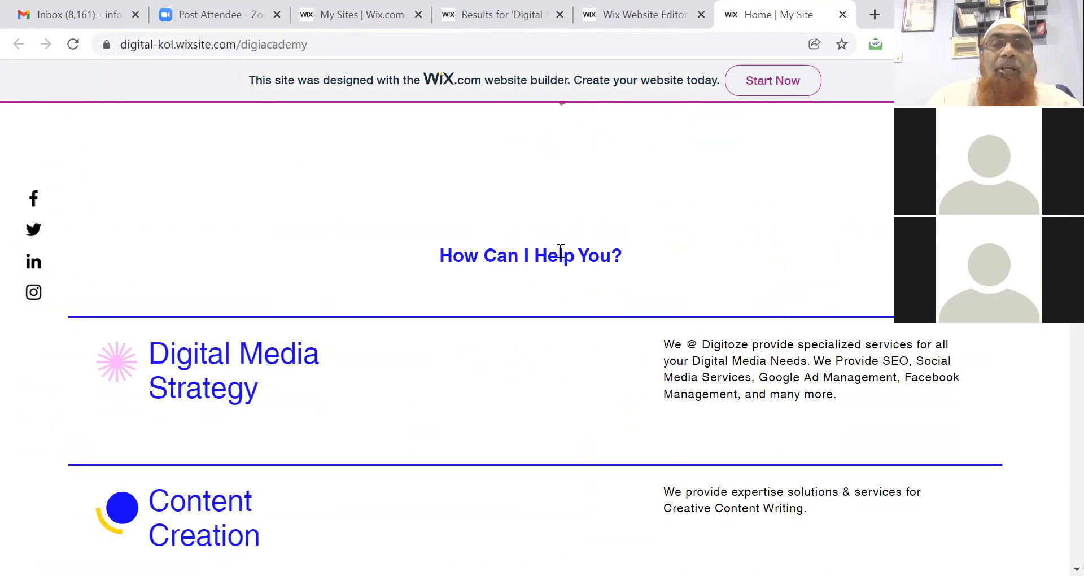
scroll(636, 202, "up", 5)
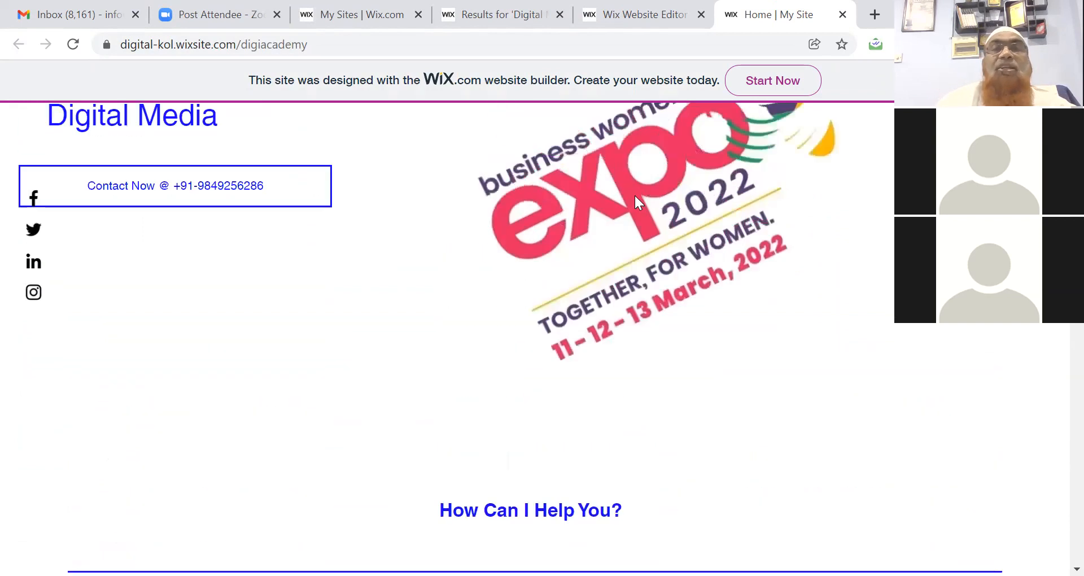
scroll(635, 195, "up", 4)
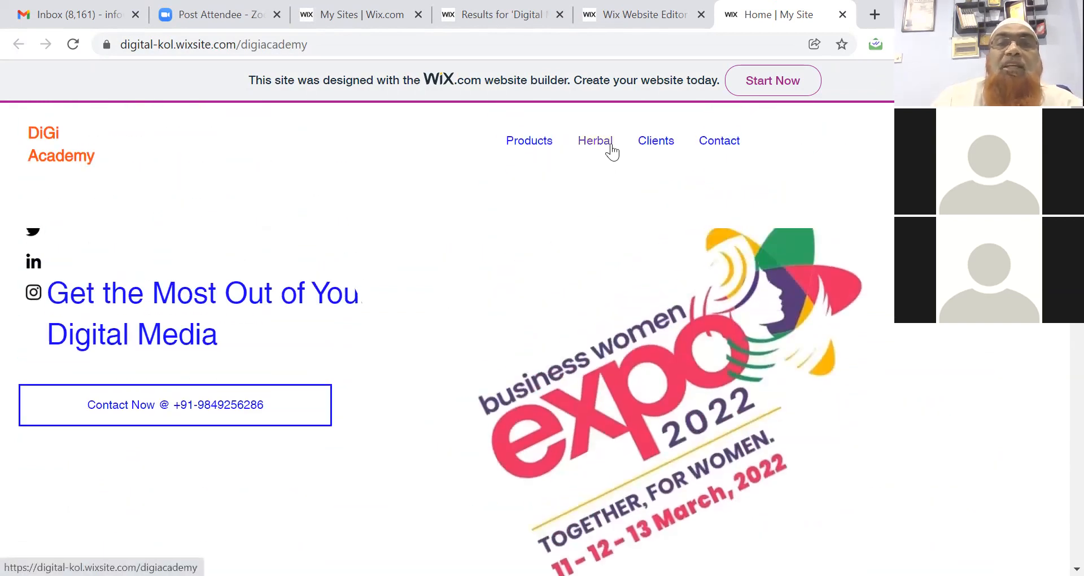
left_click(611, 146)
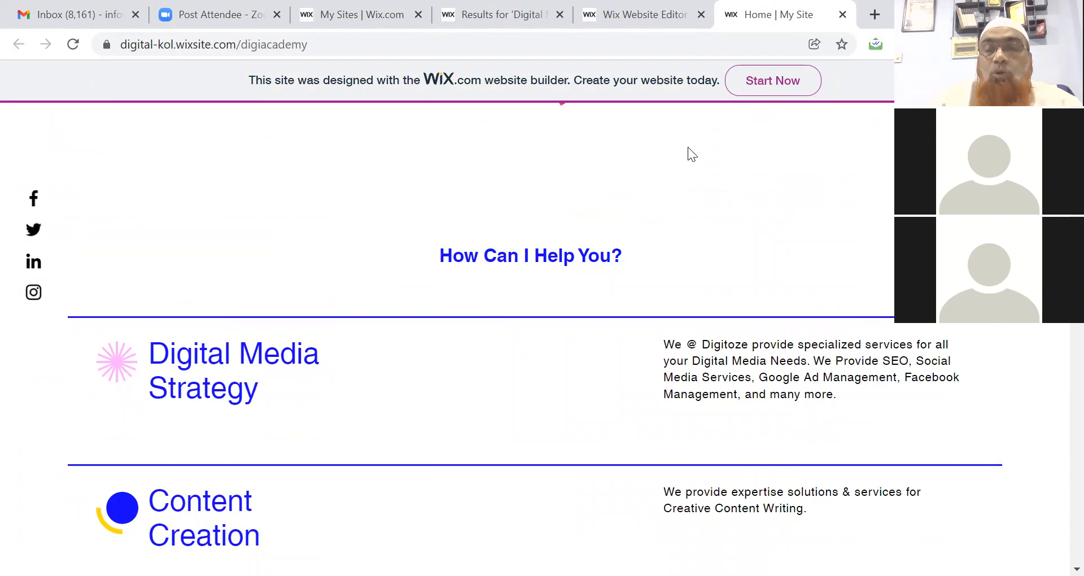
scroll(688, 146, "up", 8)
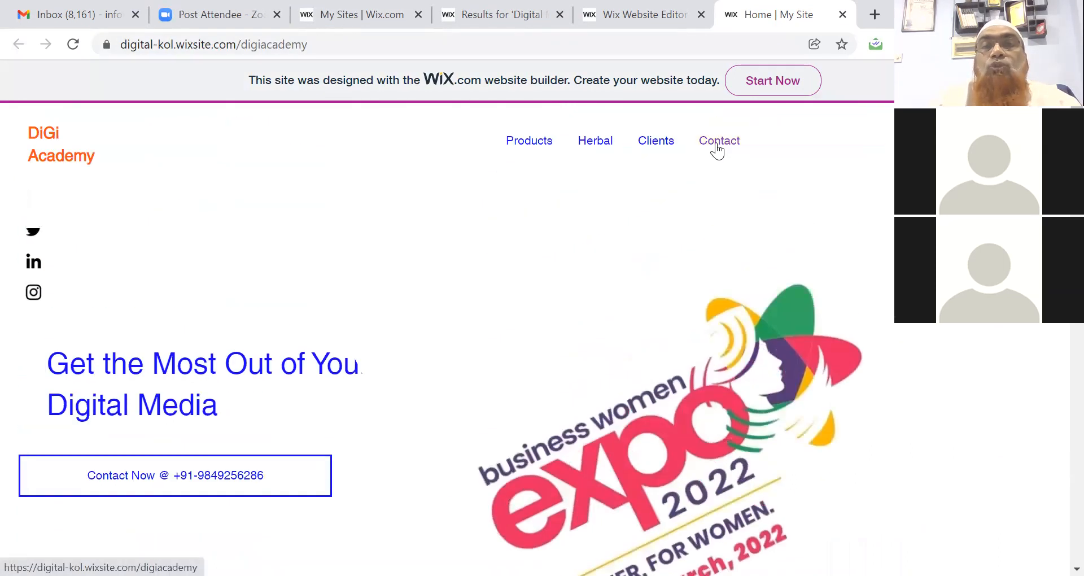
left_click(734, 144)
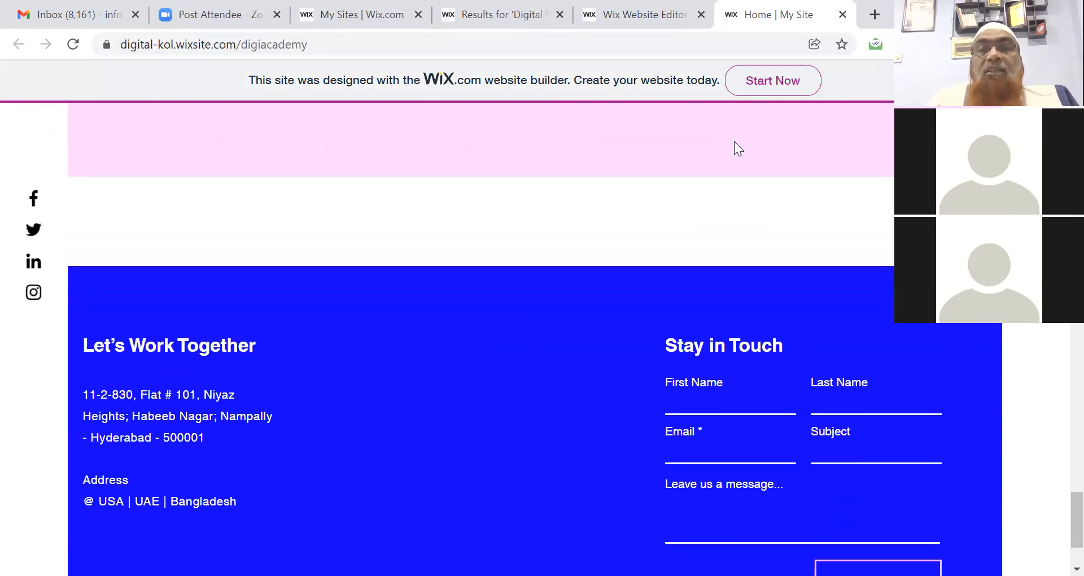
Select the full digital-kol.wixsite.com/digiacademy URL in the address bar.
double_click(276, 46)
left_click(278, 47)
double_click(278, 48)
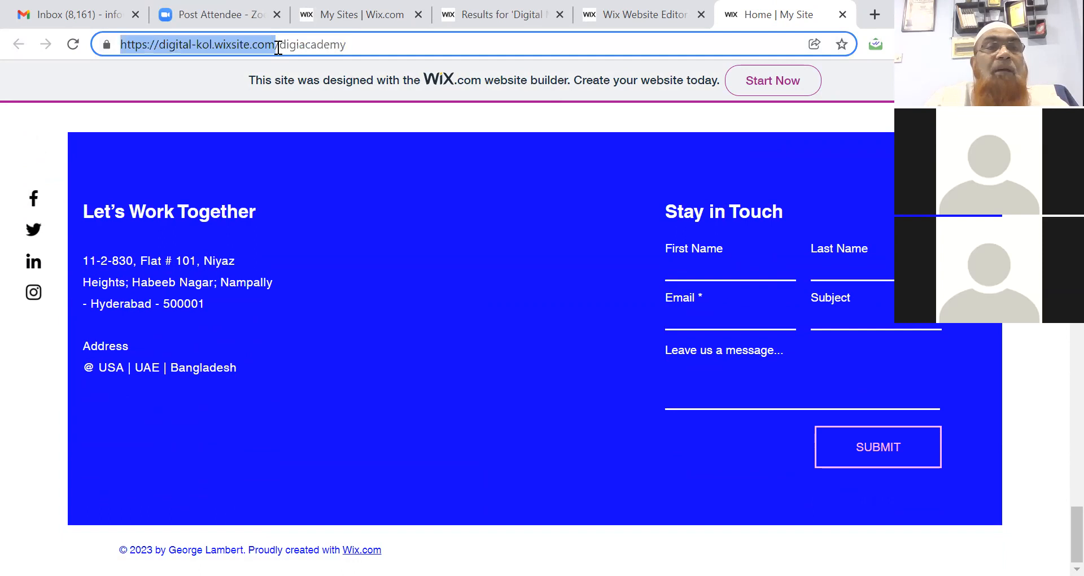
double_click(334, 40)
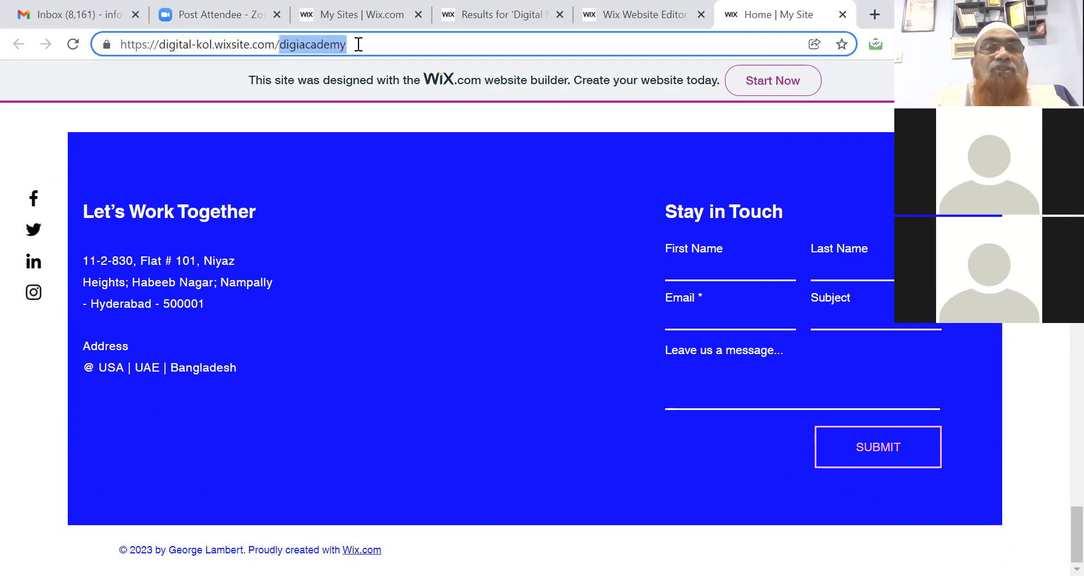
triple_click(358, 44)
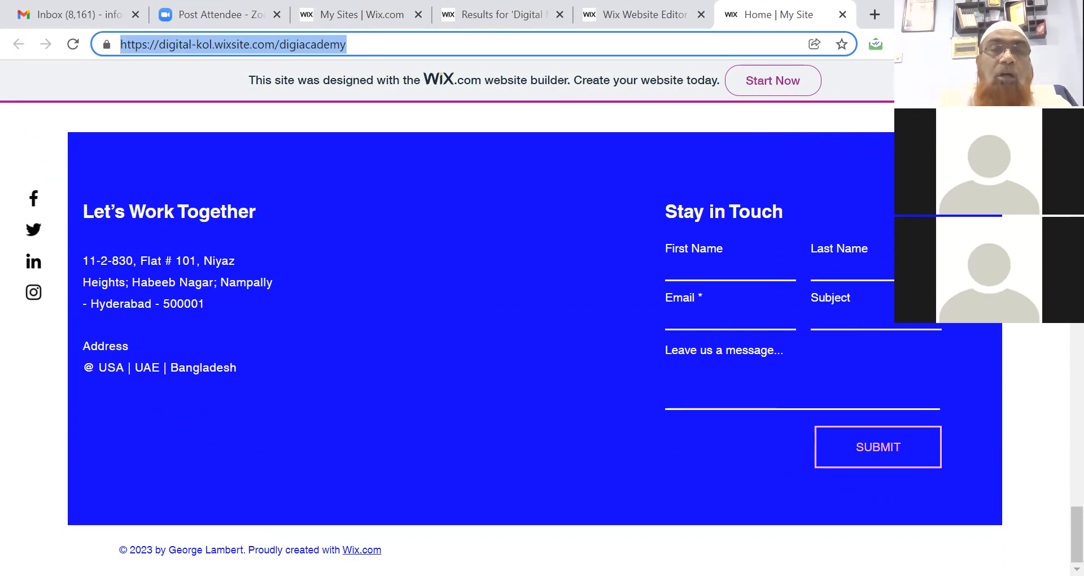
key("alt+Tab")
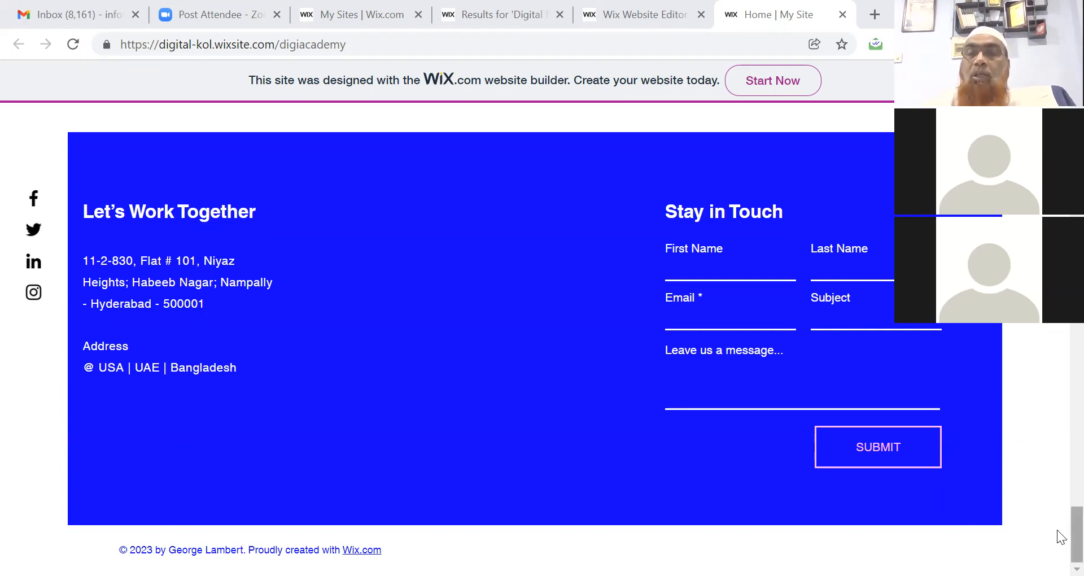
left_click_drag(1077, 533, 1077, 93)
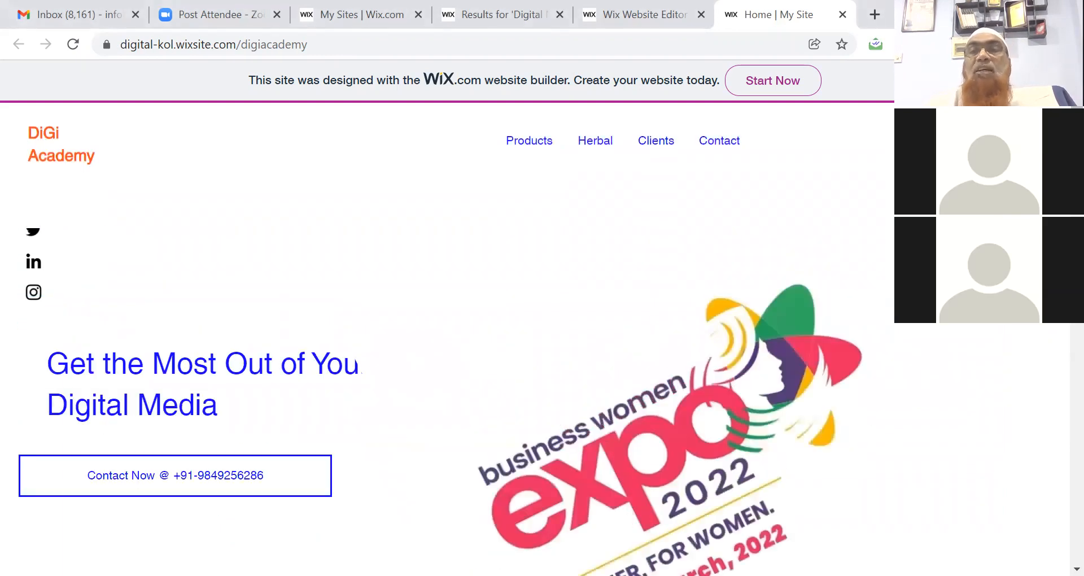